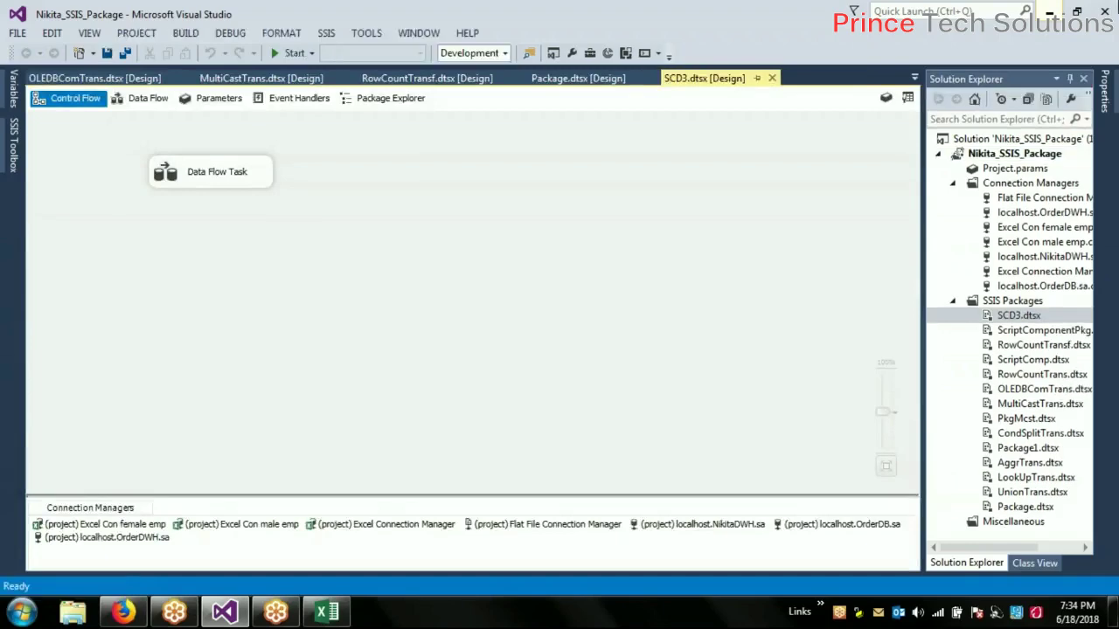
Switch from Visual Studio to Excel and create a blank workbook
{"action": "left_click", "coordinate": [1049, 12]}
{"action": "left_click", "coordinate": [381, 227]}
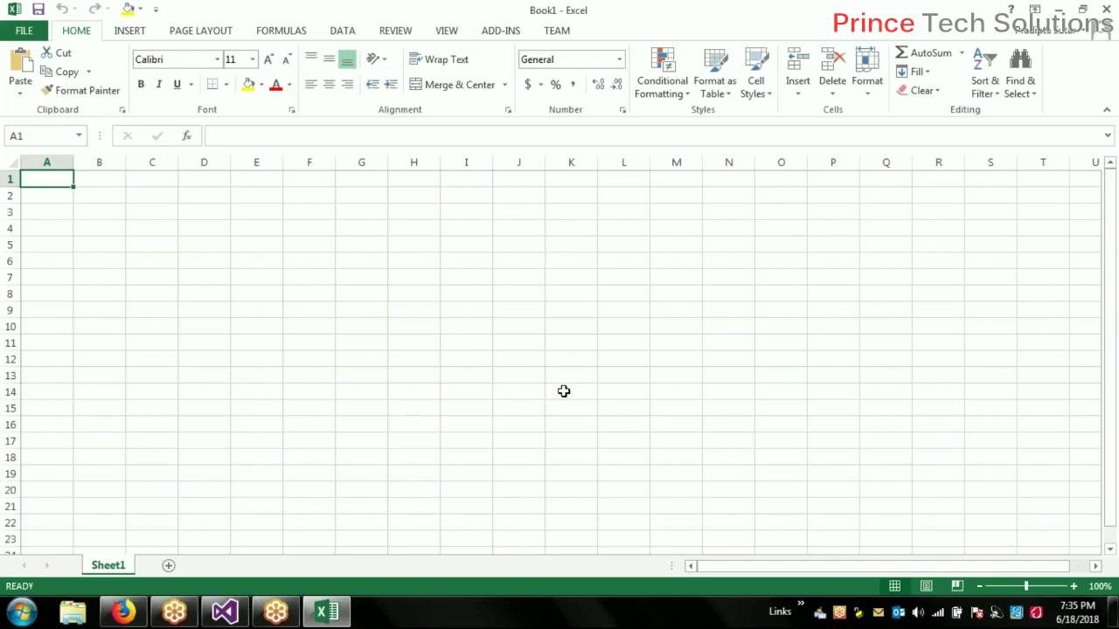
{"action": "left_click", "coordinate": [467, 341]}
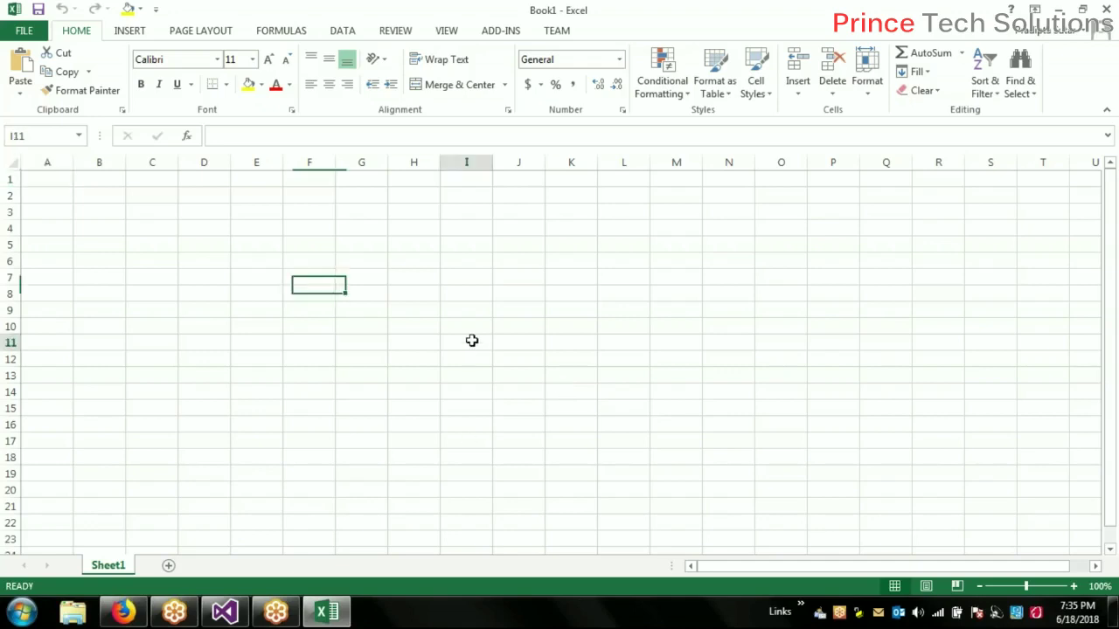
{"action": "left_click", "coordinate": [377, 337]}
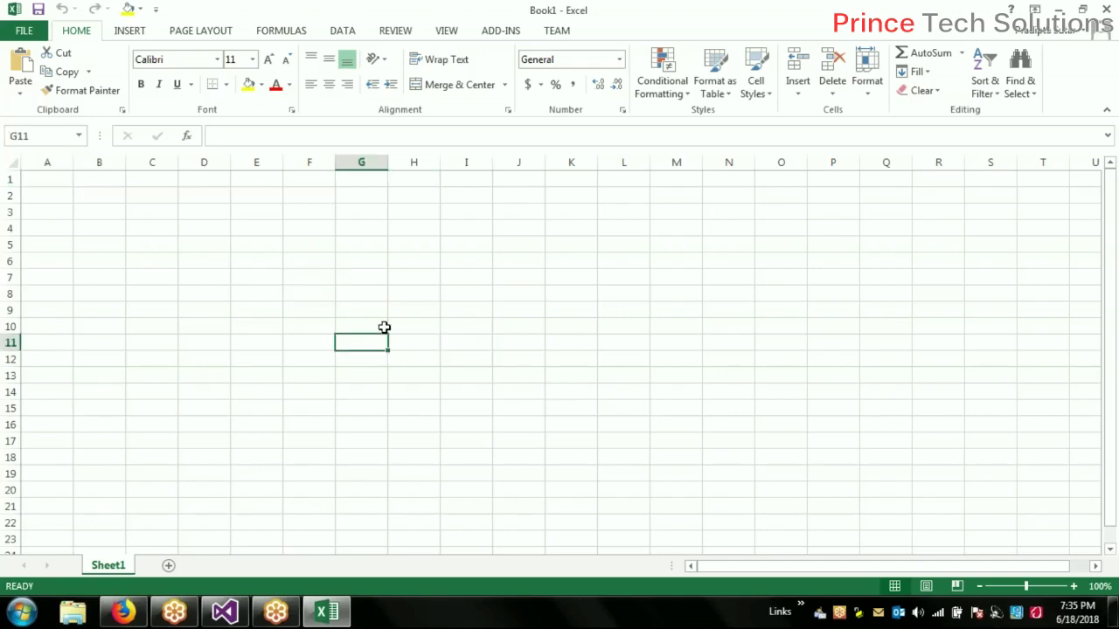
{"action": "key", "text": "super+p"}
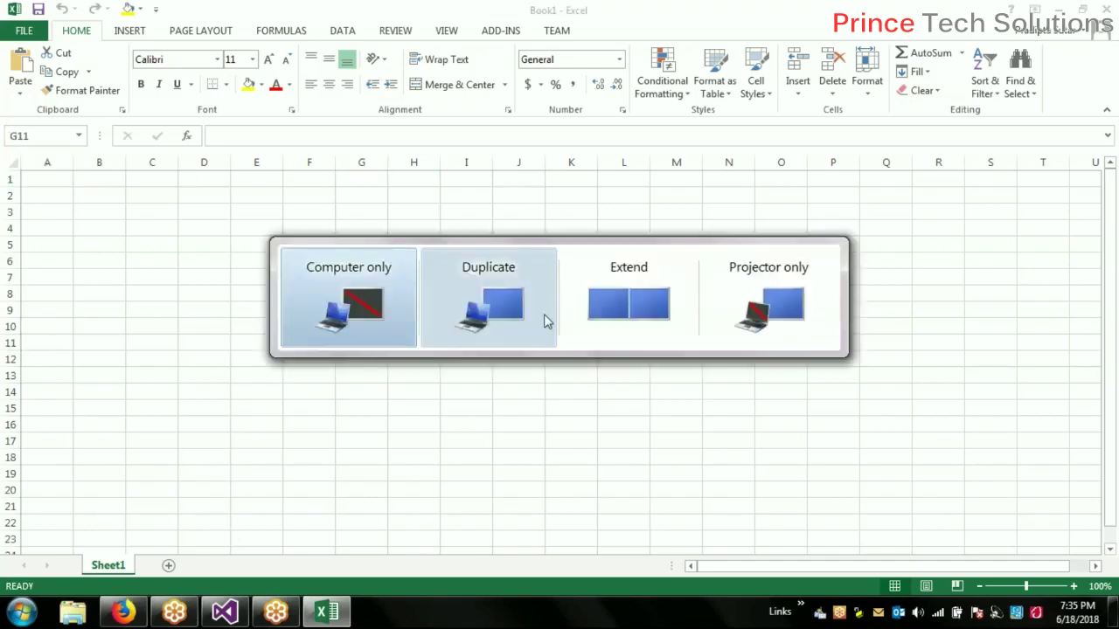
{"action": "left_click", "coordinate": [280, 423]}
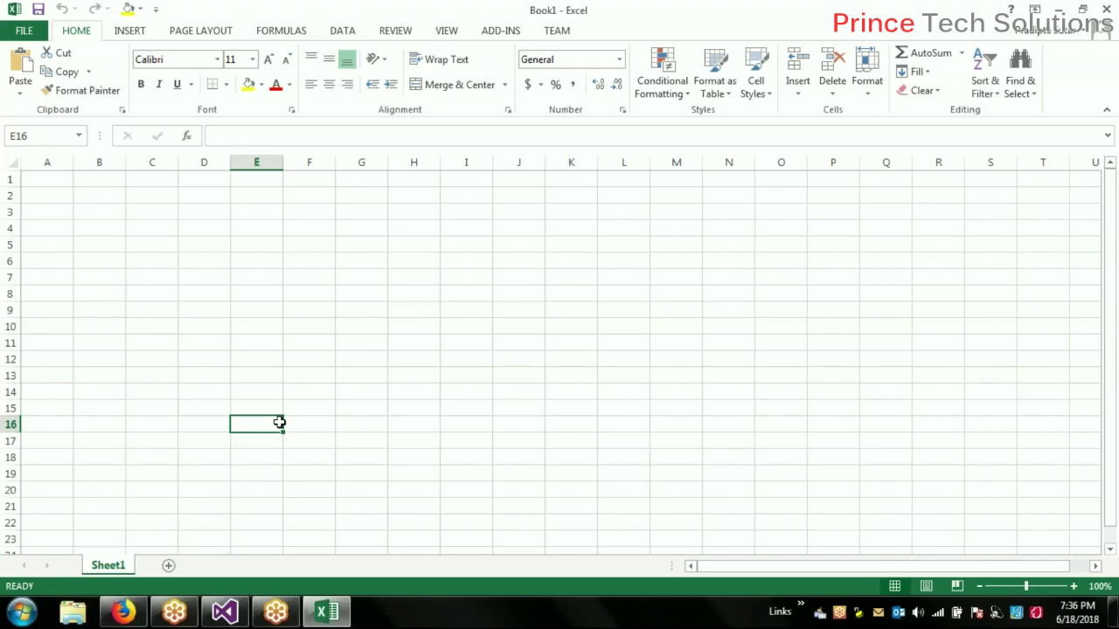
Enter the heading Customer in cell A1 of the blank worksheet
{"action": "left_click", "coordinate": [50, 181]}
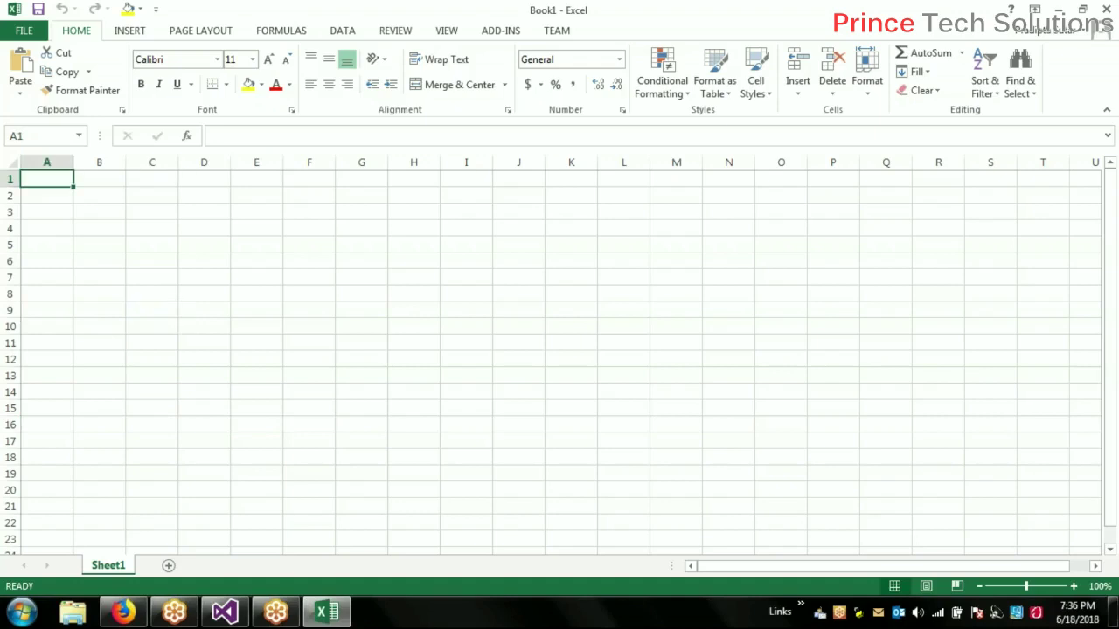
{"action": "type", "text": "Customer"}
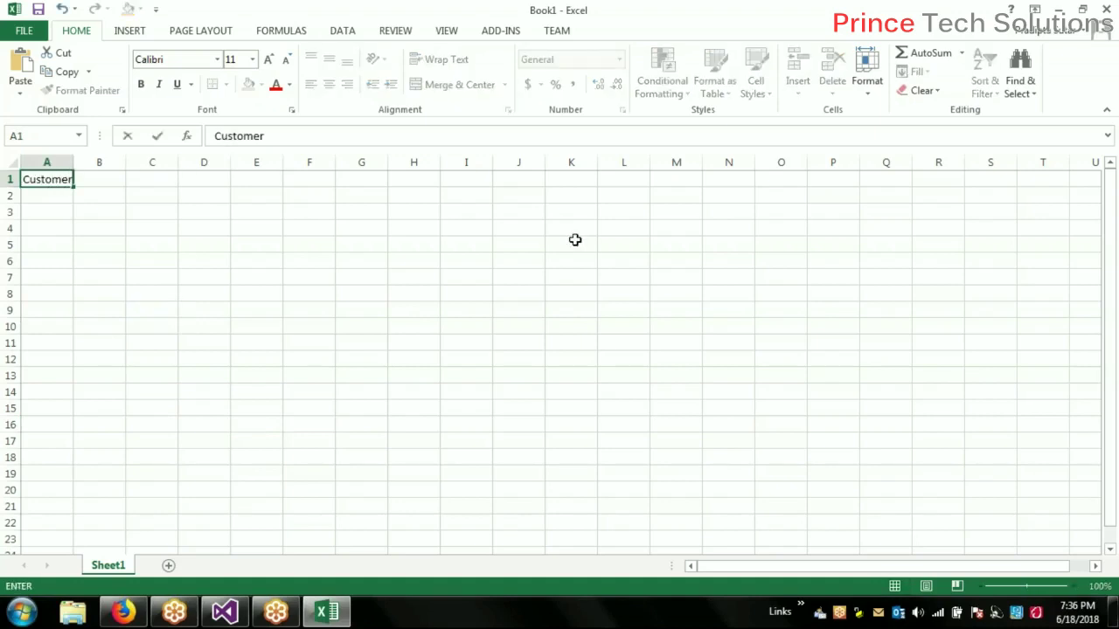
{"action": "key", "text": "Return"}
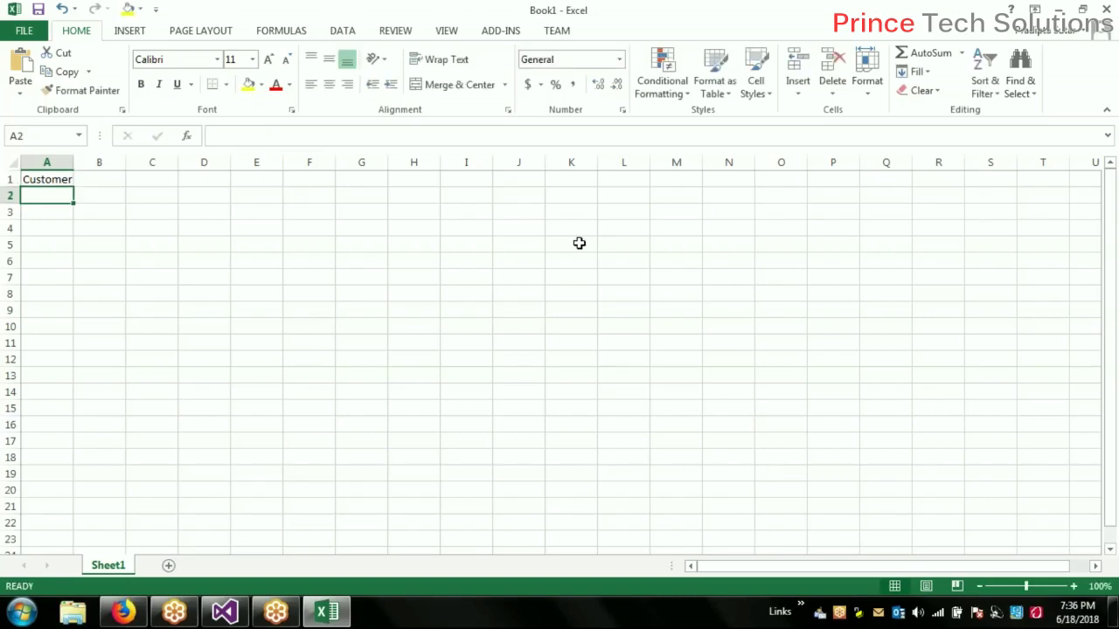
Open SQL Server 2014 Management Studio and connect to the localhost database engine with the saved SQL Server login
{"action": "left_click", "coordinate": [21, 612]}
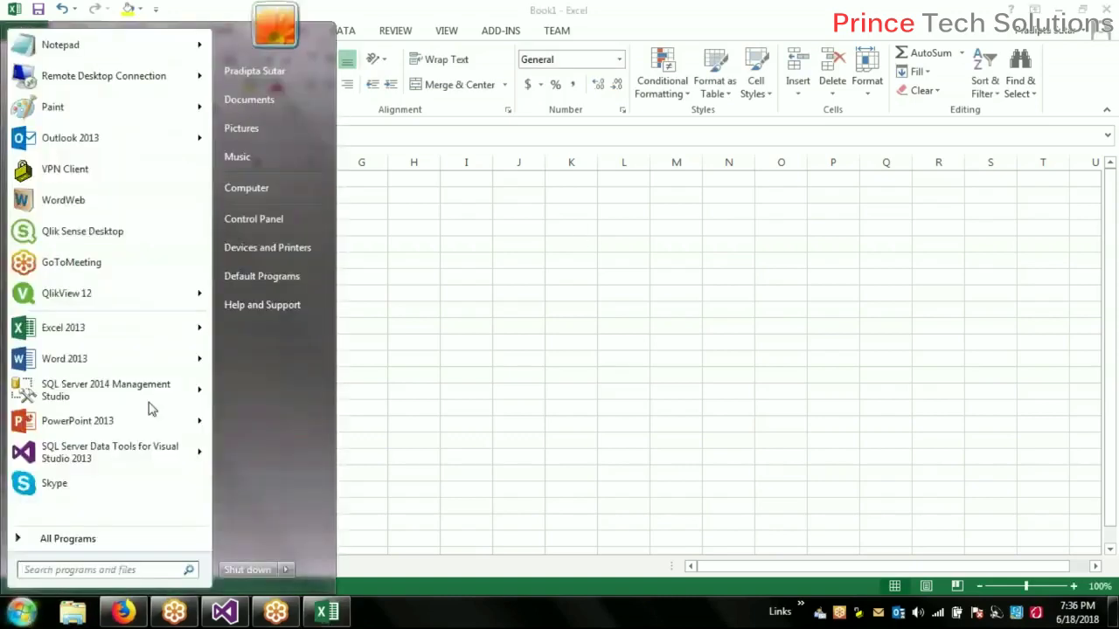
{"action": "left_click", "coordinate": [117, 387]}
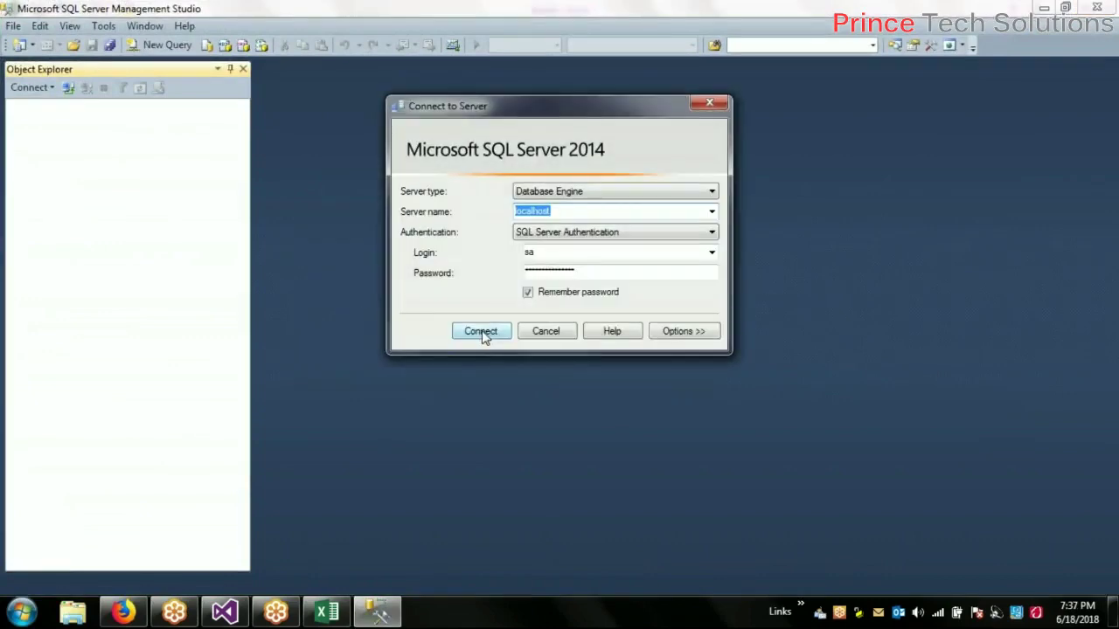
{"action": "left_click", "coordinate": [482, 331]}
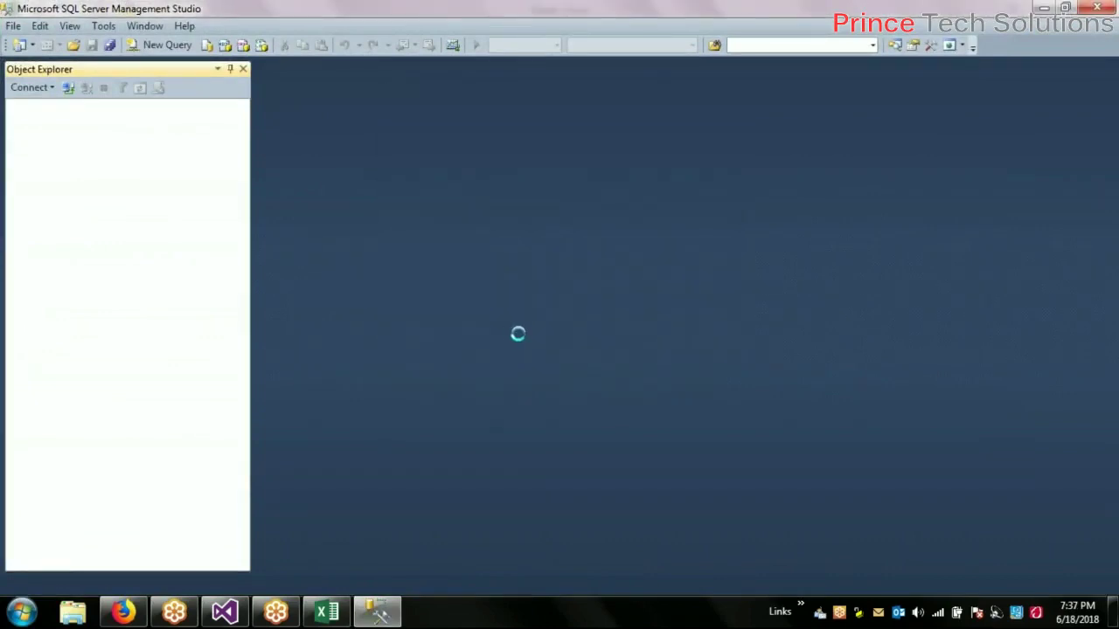
Expand the server's databases and list the tables of the OrderDB database
{"action": "left_click", "coordinate": [29, 123]}
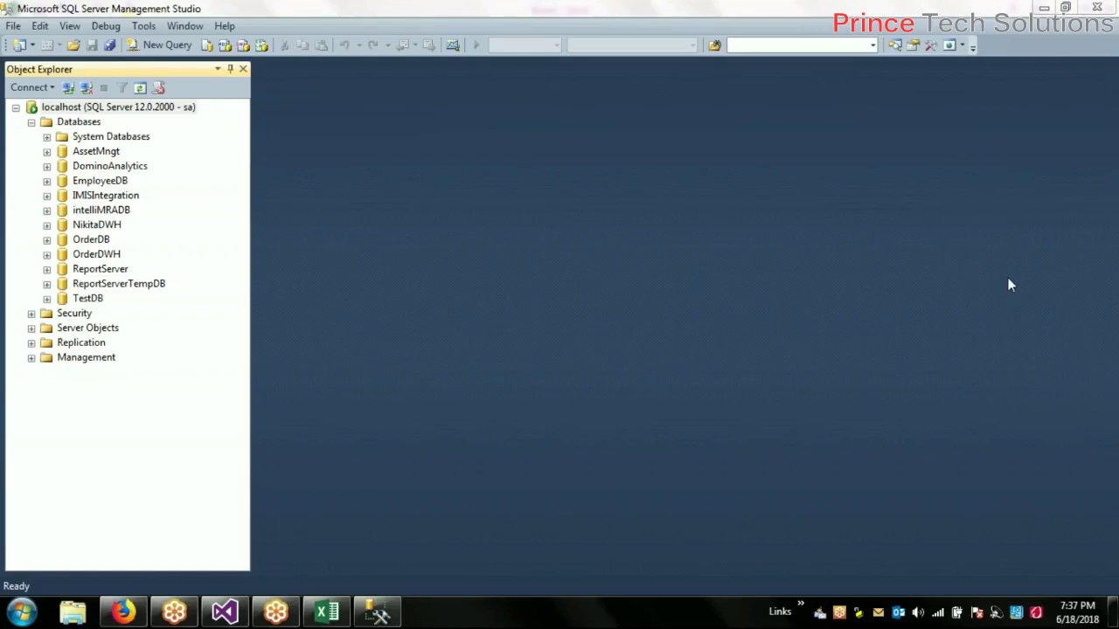
{"action": "left_click", "coordinate": [46, 240]}
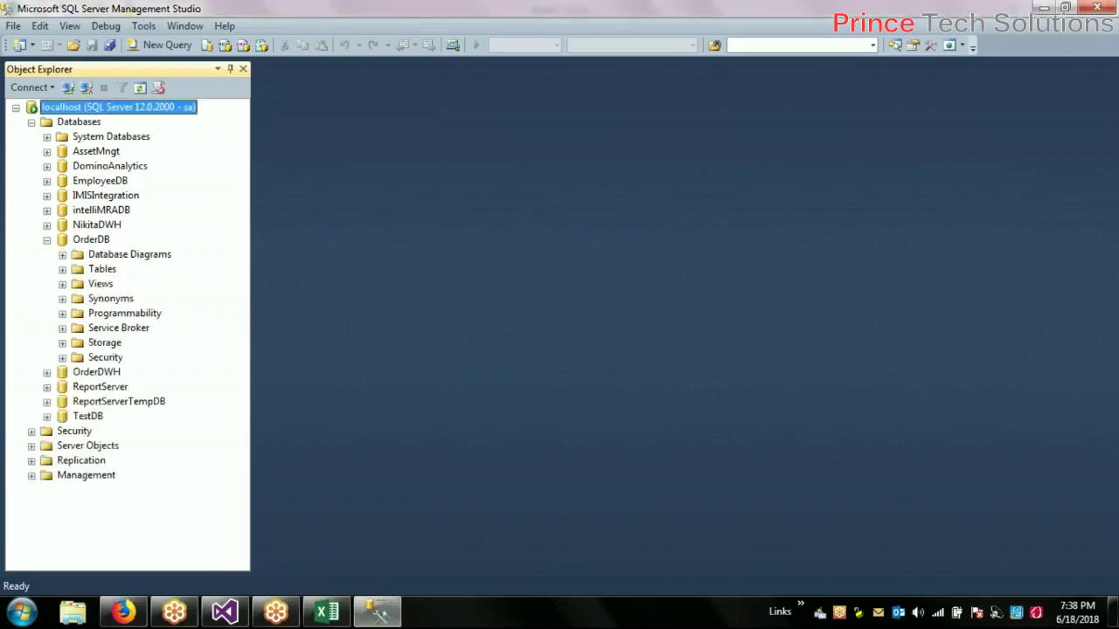
{"action": "left_click", "coordinate": [62, 269]}
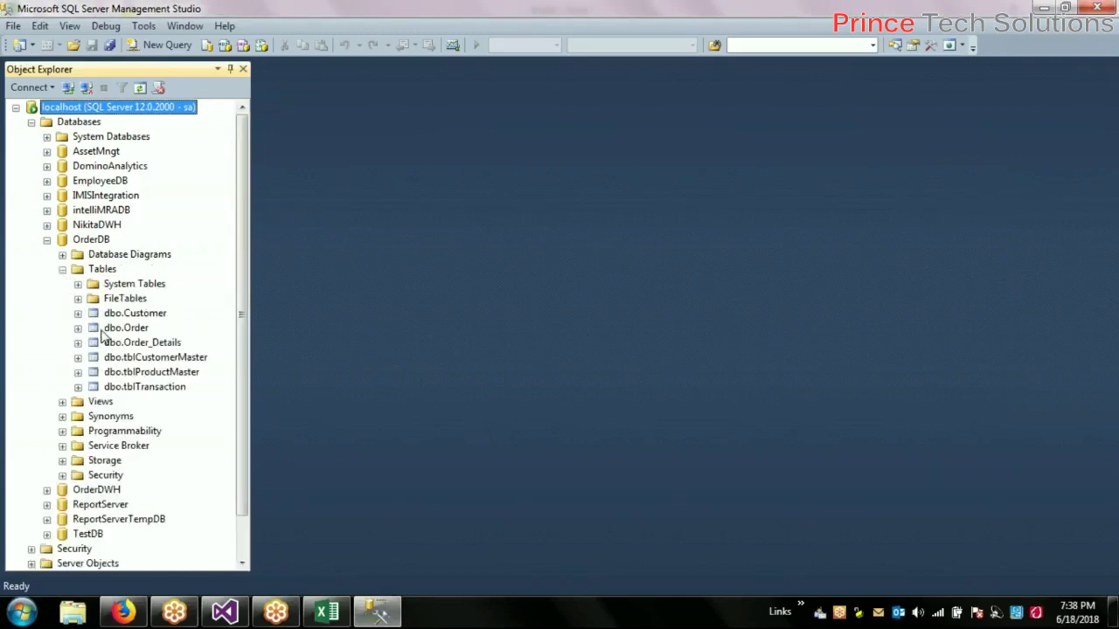
{"action": "left_click", "coordinate": [104, 333]}
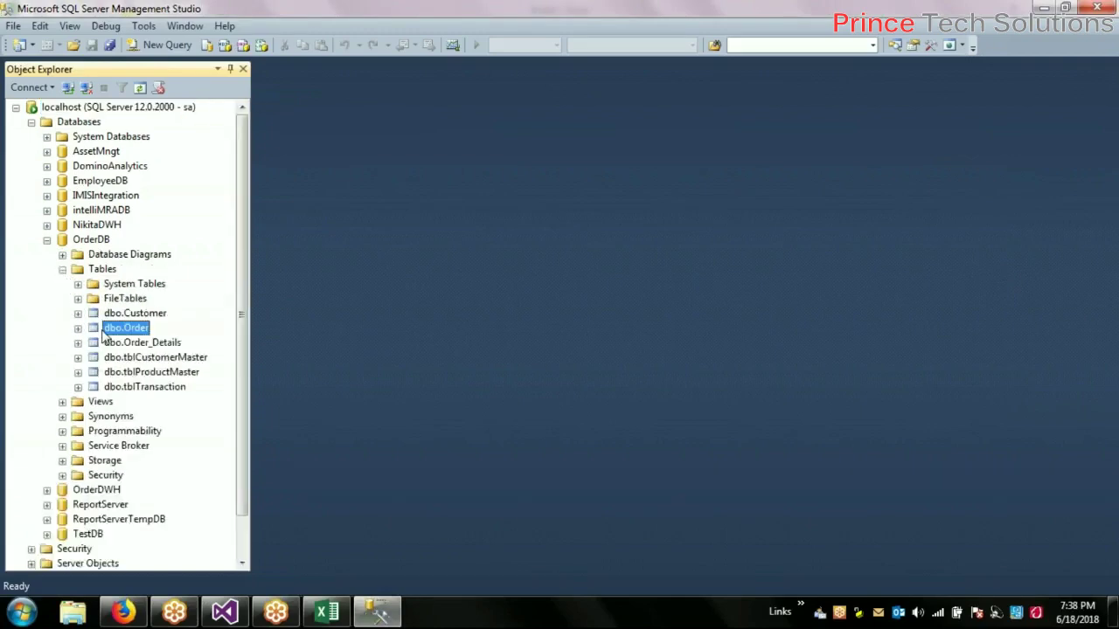
Query the top 1000 rows of the dbo.tblCustomerMaster table in OrderDB
{"action": "right_click", "coordinate": [135, 374]}
{"action": "mouse_move", "coordinate": [118, 369]}
{"action": "left_click", "coordinate": [78, 358]}
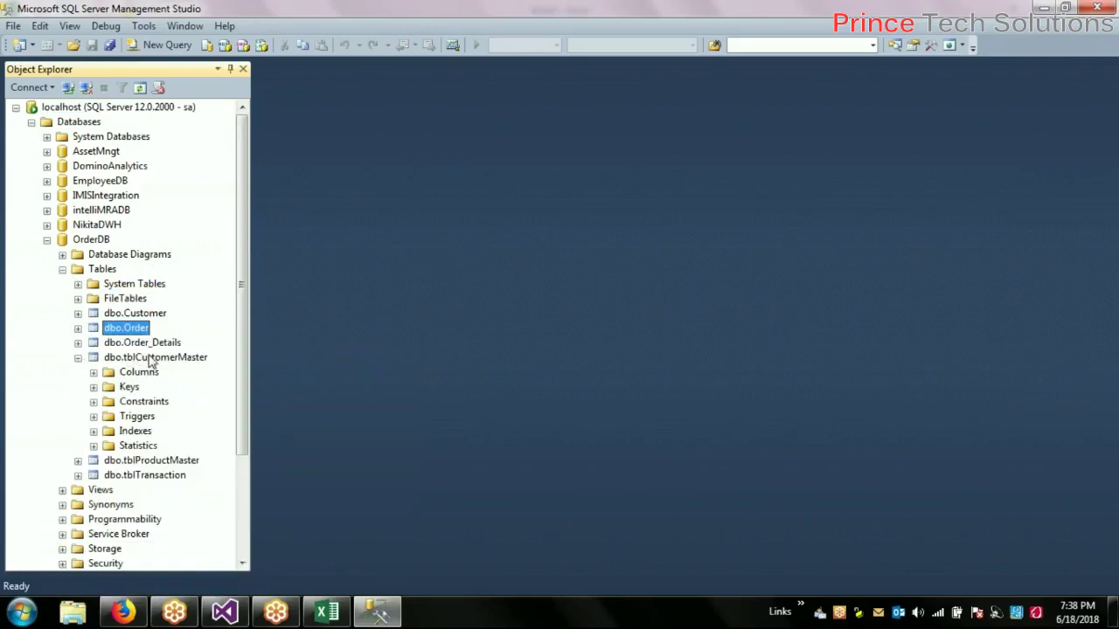
{"action": "right_click", "coordinate": [144, 357]}
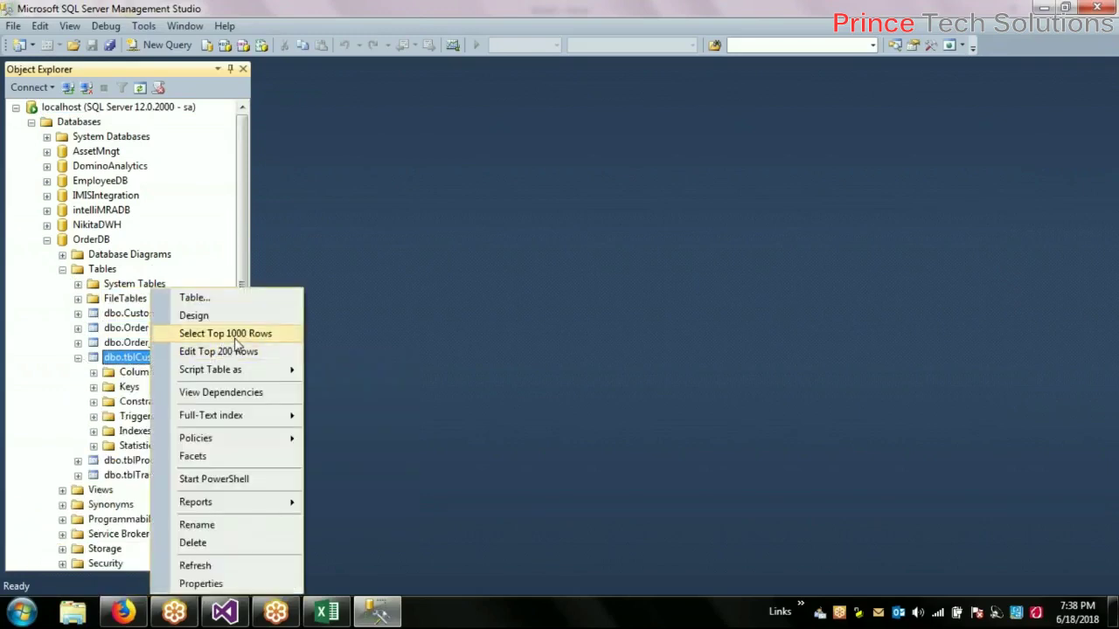
{"action": "left_click", "coordinate": [78, 358]}
{"action": "right_click", "coordinate": [146, 360]}
{"action": "left_click", "coordinate": [259, 334]}
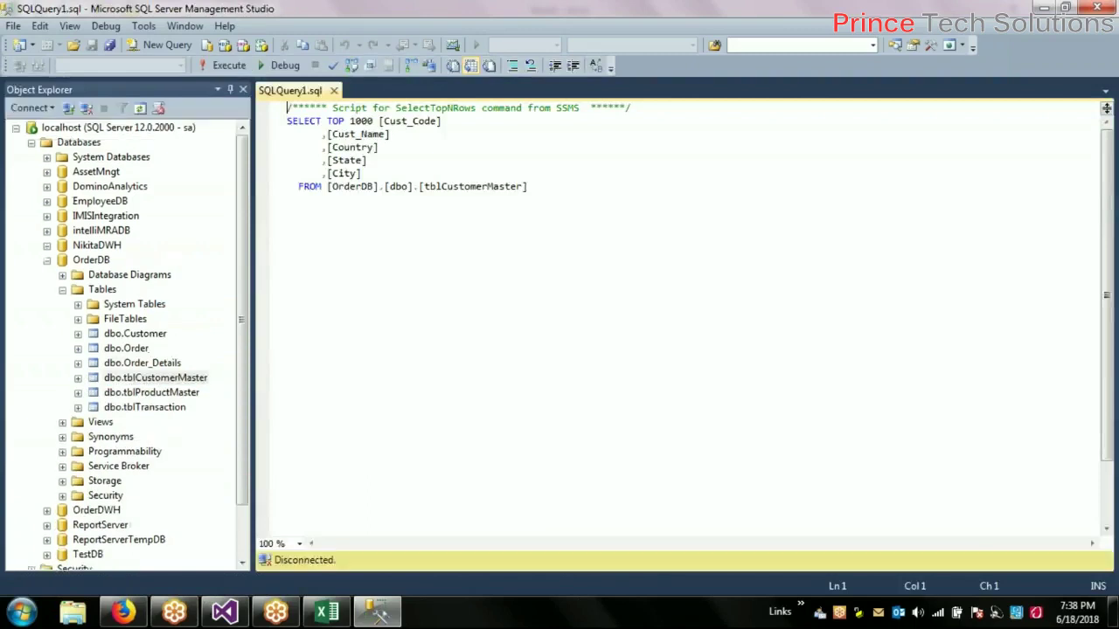
Check the query messages and examine the Cust_Code, Cust_Name, Country, State and City columns of the result grid
{"action": "left_click", "coordinate": [359, 347]}
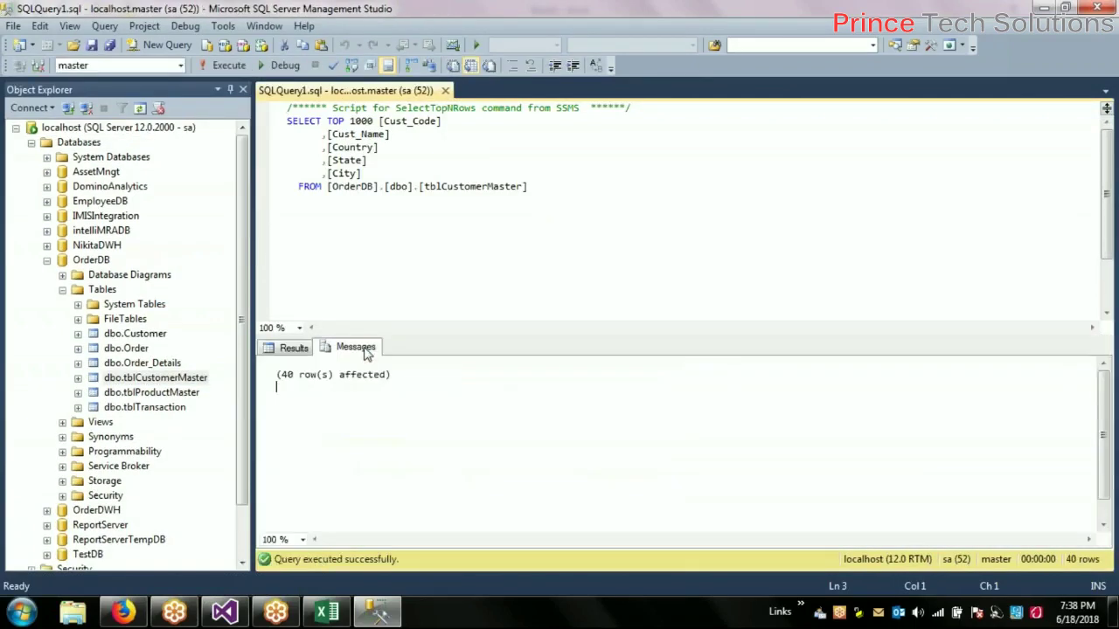
{"action": "left_click", "coordinate": [295, 350]}
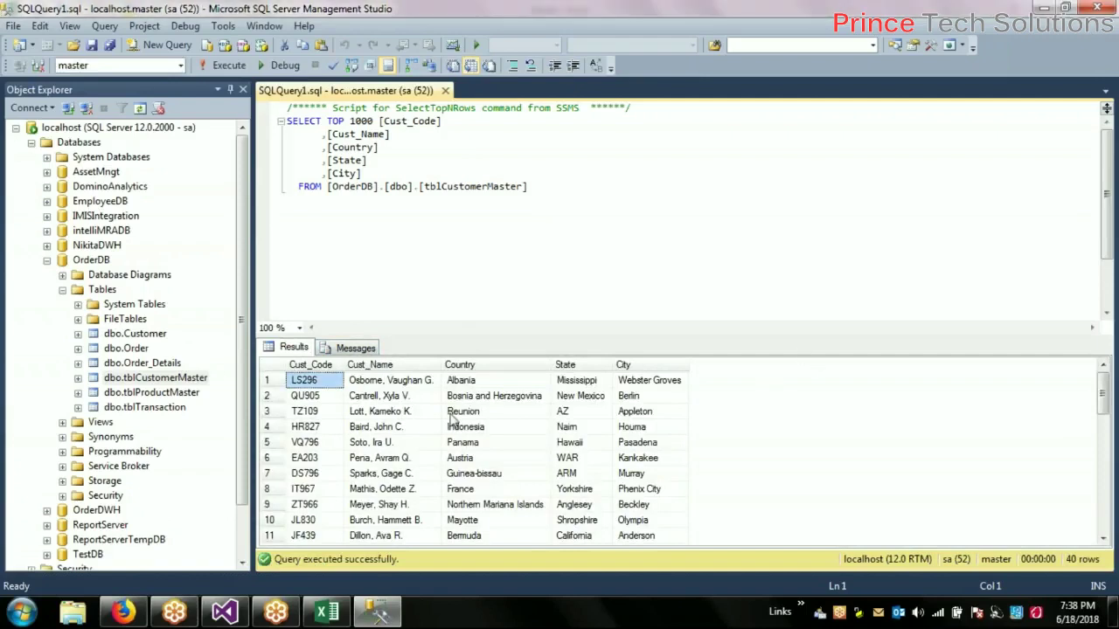
{"action": "left_click", "coordinate": [306, 365]}
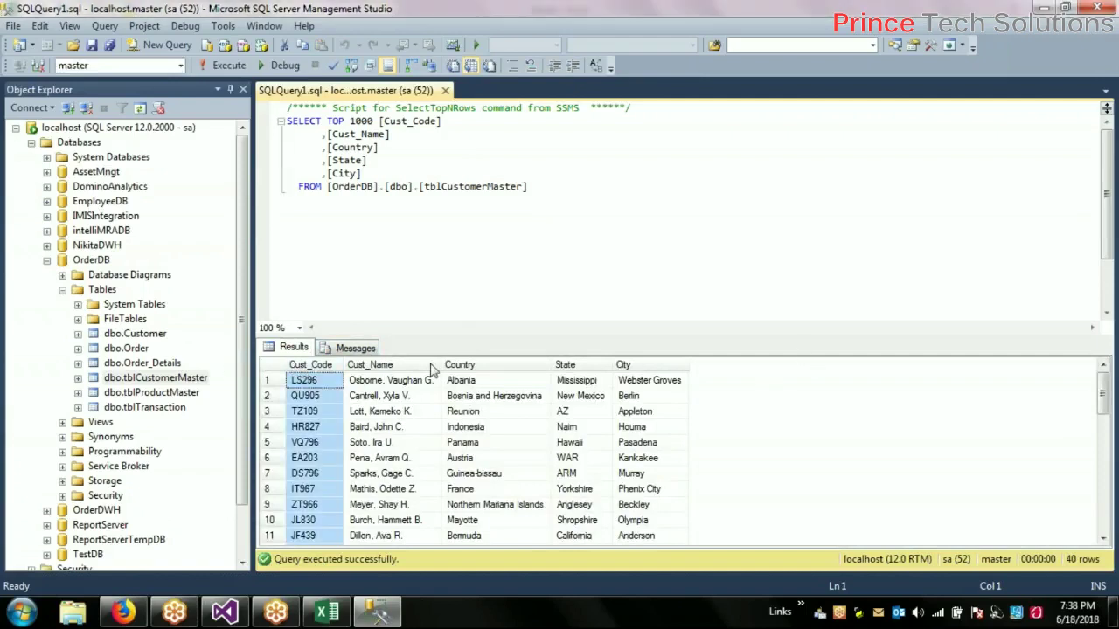
{"action": "left_click", "coordinate": [404, 366]}
{"action": "left_click", "coordinate": [476, 366]}
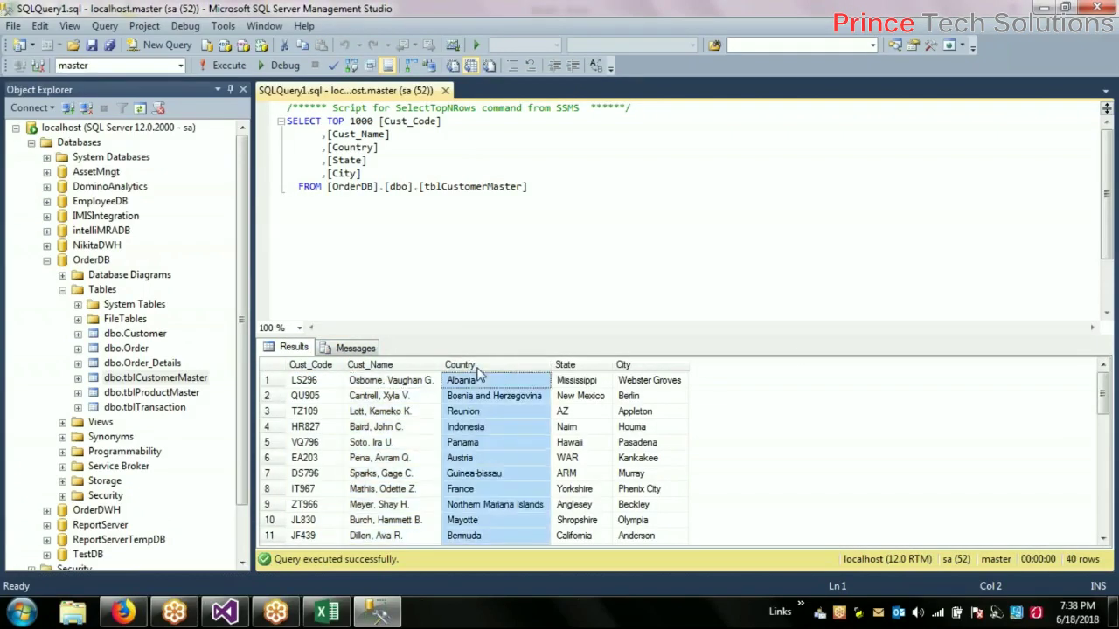
{"action": "left_click", "coordinate": [390, 366]}
{"action": "left_click", "coordinate": [325, 366]}
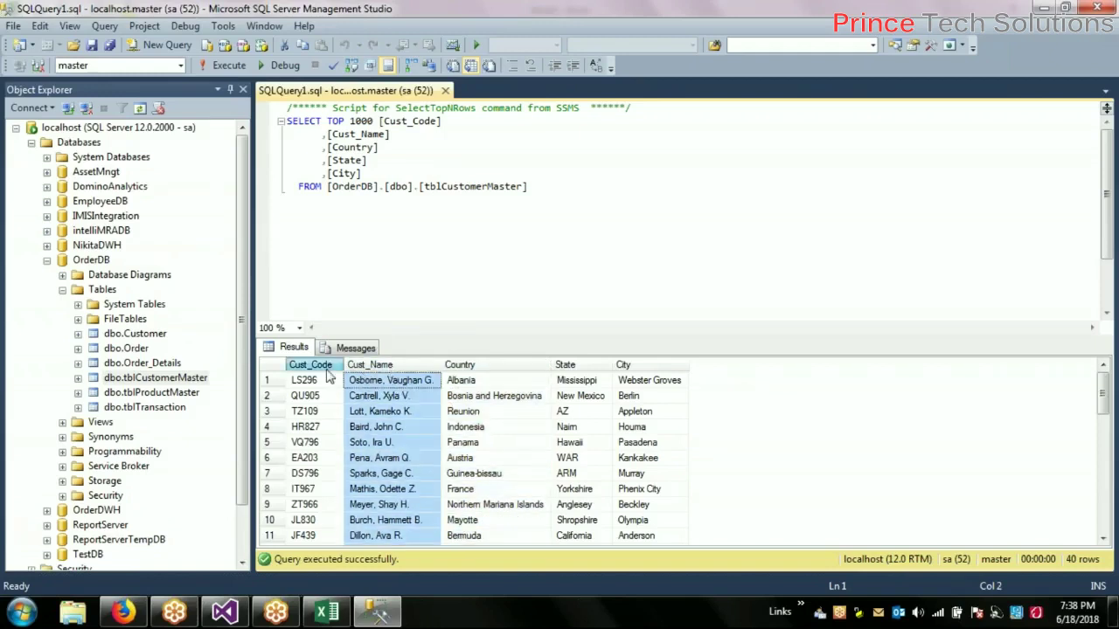
{"action": "left_click", "coordinate": [393, 365]}
{"action": "left_click", "coordinate": [486, 365]}
{"action": "left_click", "coordinate": [573, 365]}
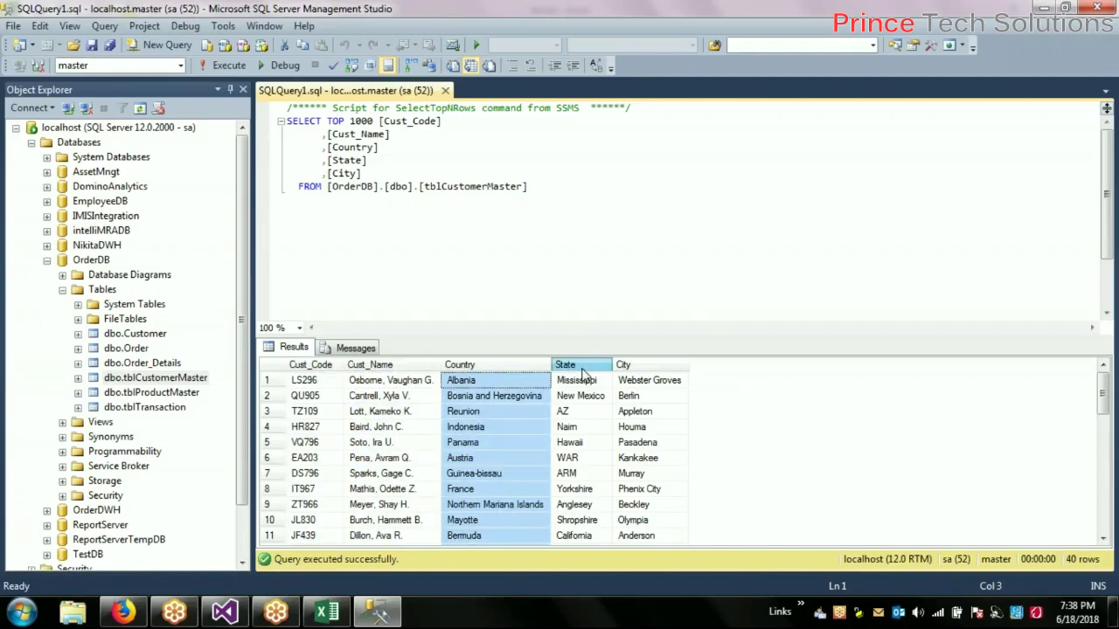
{"action": "left_click", "coordinate": [638, 365]}
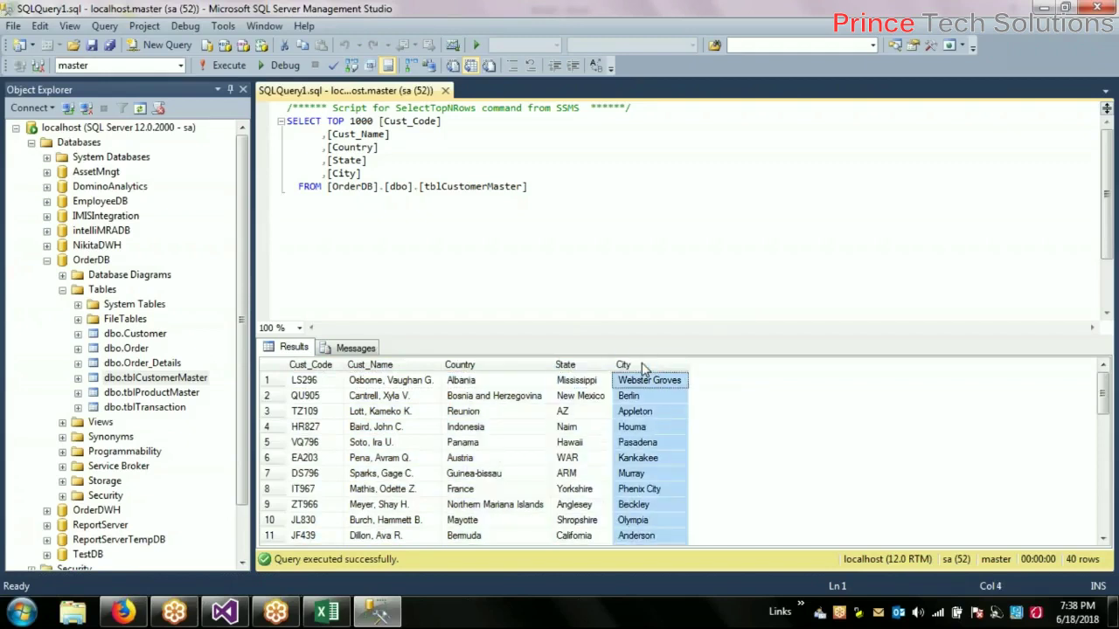
{"action": "left_click", "coordinate": [490, 365]}
Examine the last customer record in the results, comparing its name, country, state and city values
{"action": "left_click_drag", "start_coordinate": [1103, 385], "coordinate": [1103, 551]}
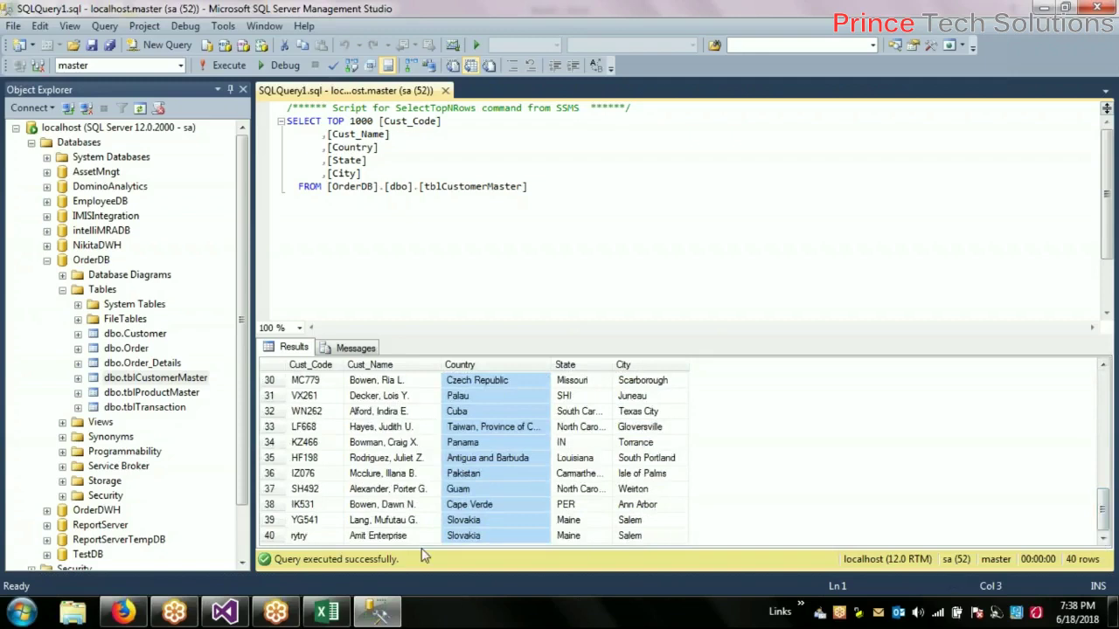
{"action": "left_click", "coordinate": [399, 538]}
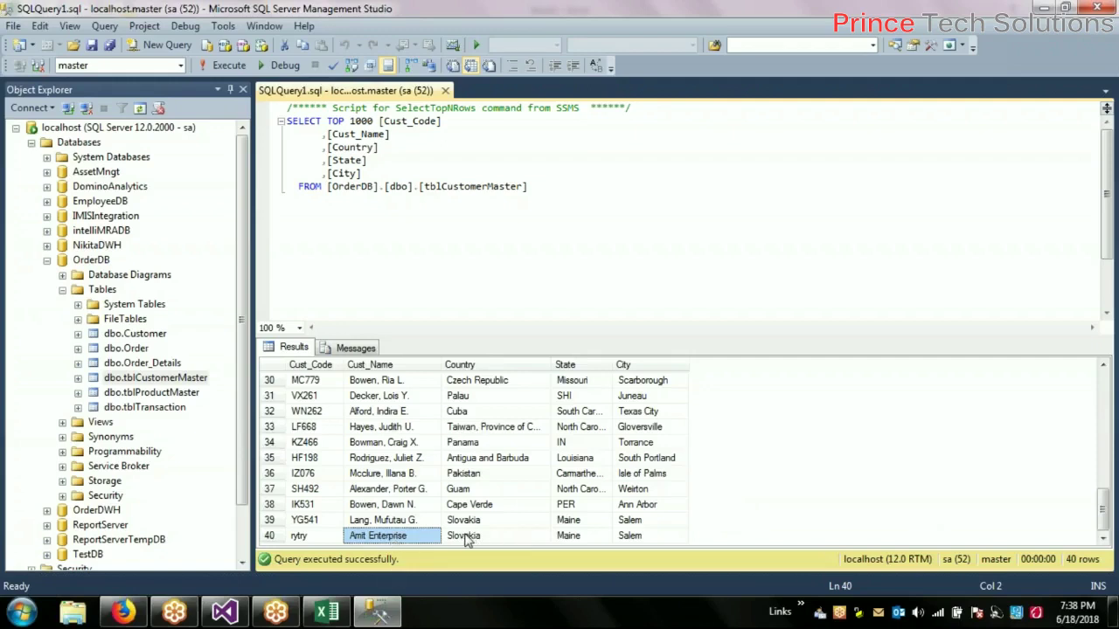
{"action": "left_click", "coordinate": [662, 539]}
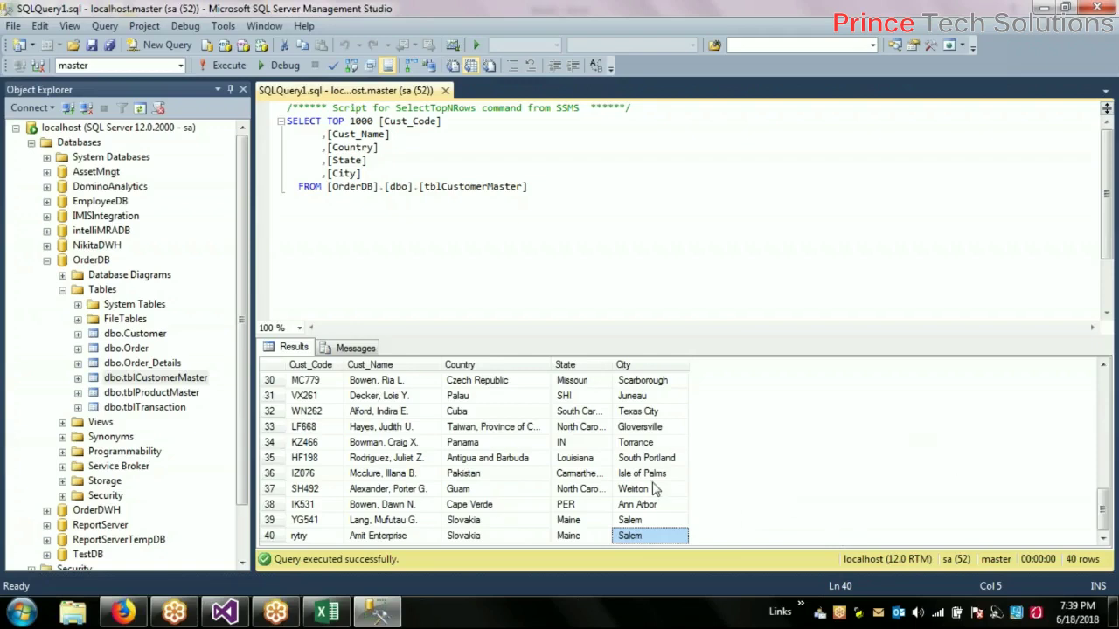
{"action": "left_click", "coordinate": [393, 535]}
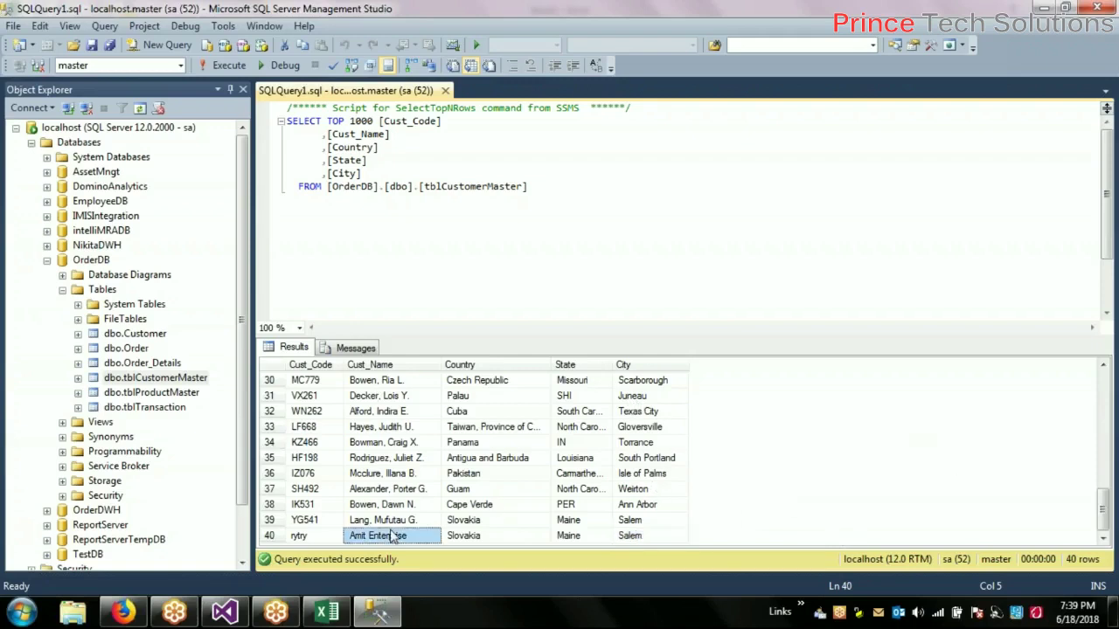
{"action": "left_click", "coordinate": [504, 539]}
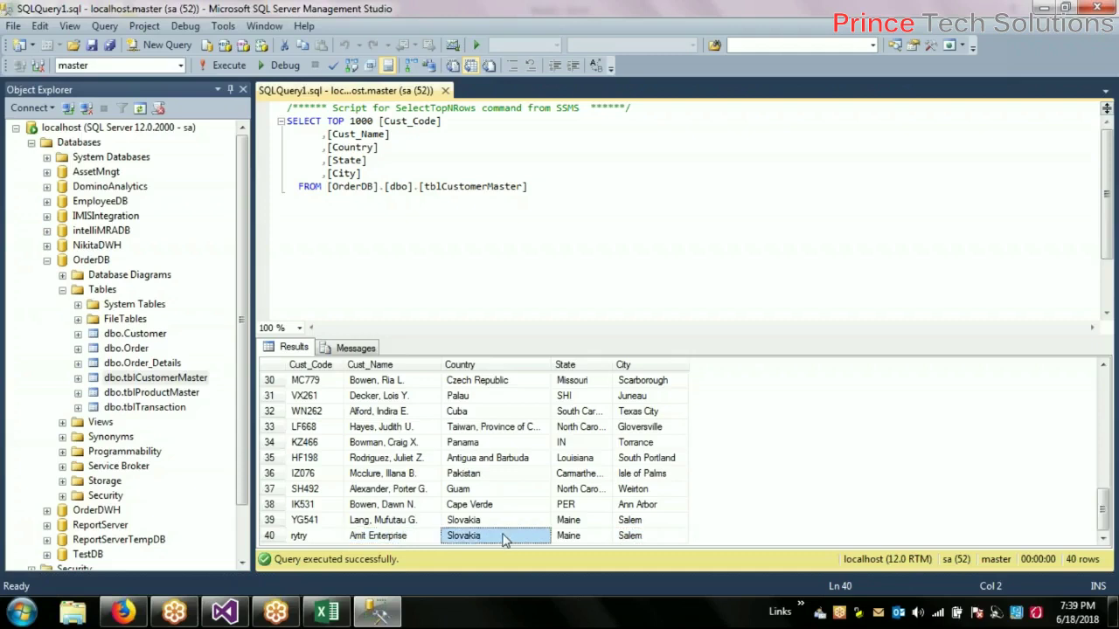
{"action": "left_click", "coordinate": [579, 543]}
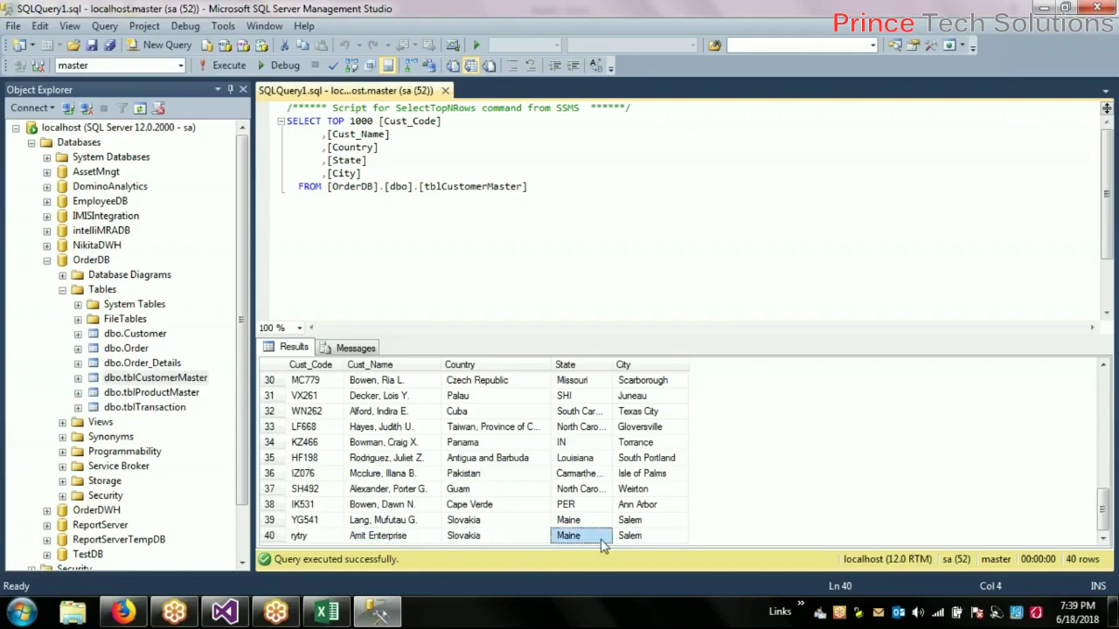
{"action": "left_click", "coordinate": [646, 536]}
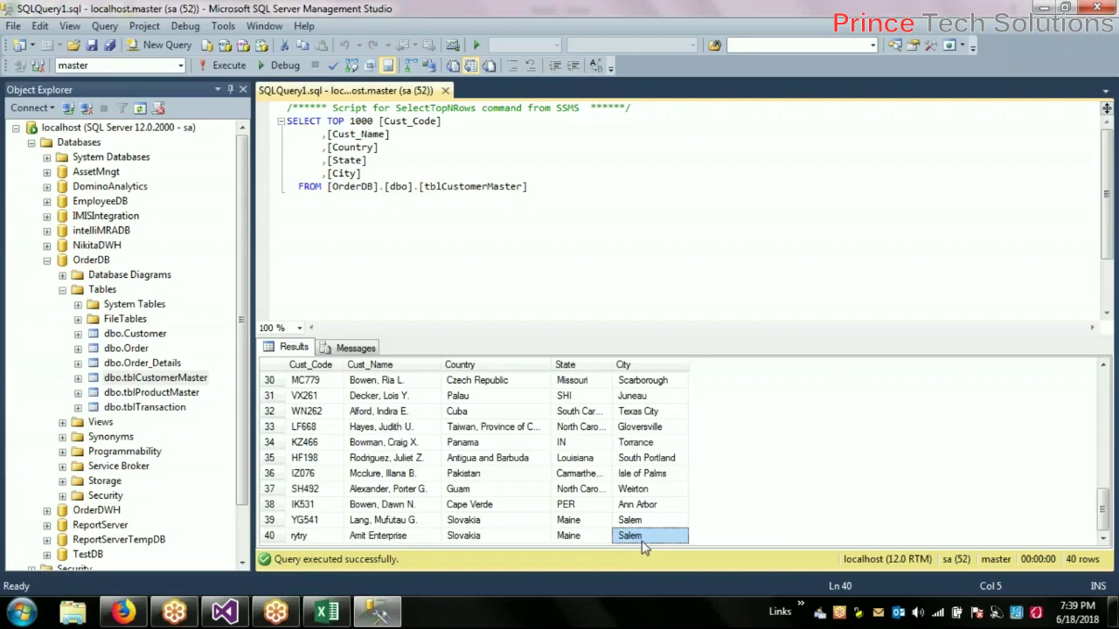
{"action": "left_click", "coordinate": [658, 446]}
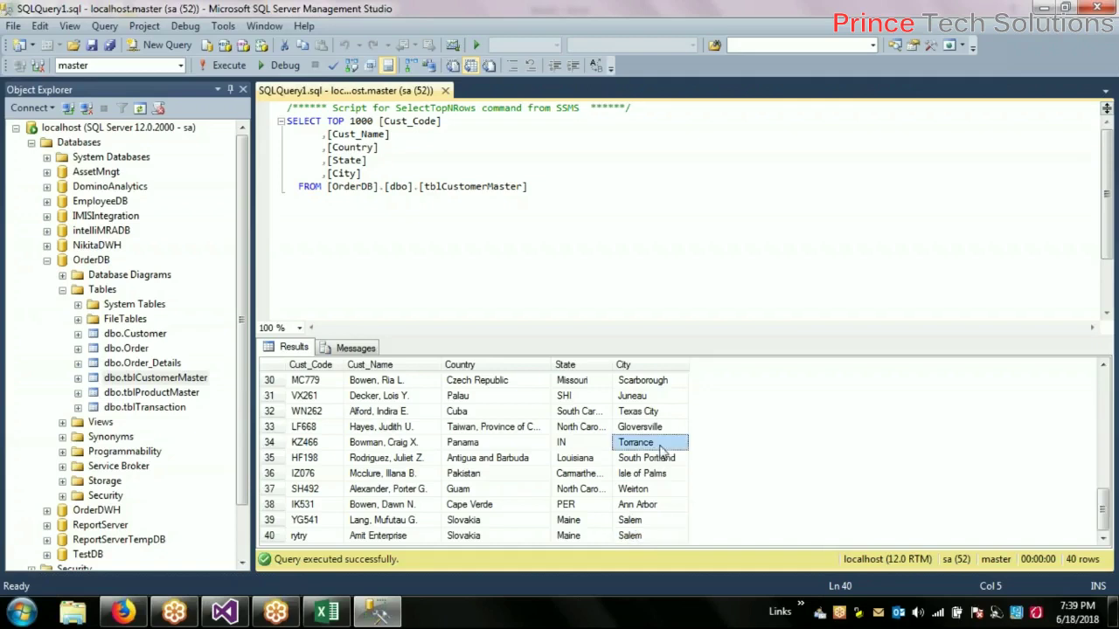
{"action": "left_click", "coordinate": [664, 537]}
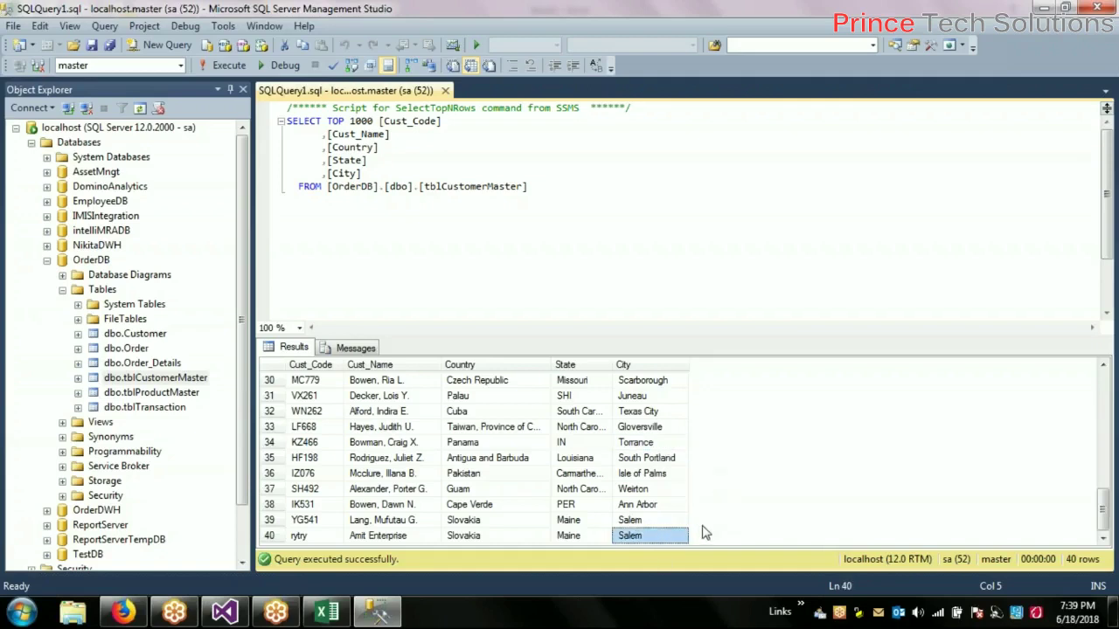
{"action": "left_click", "coordinate": [272, 537]}
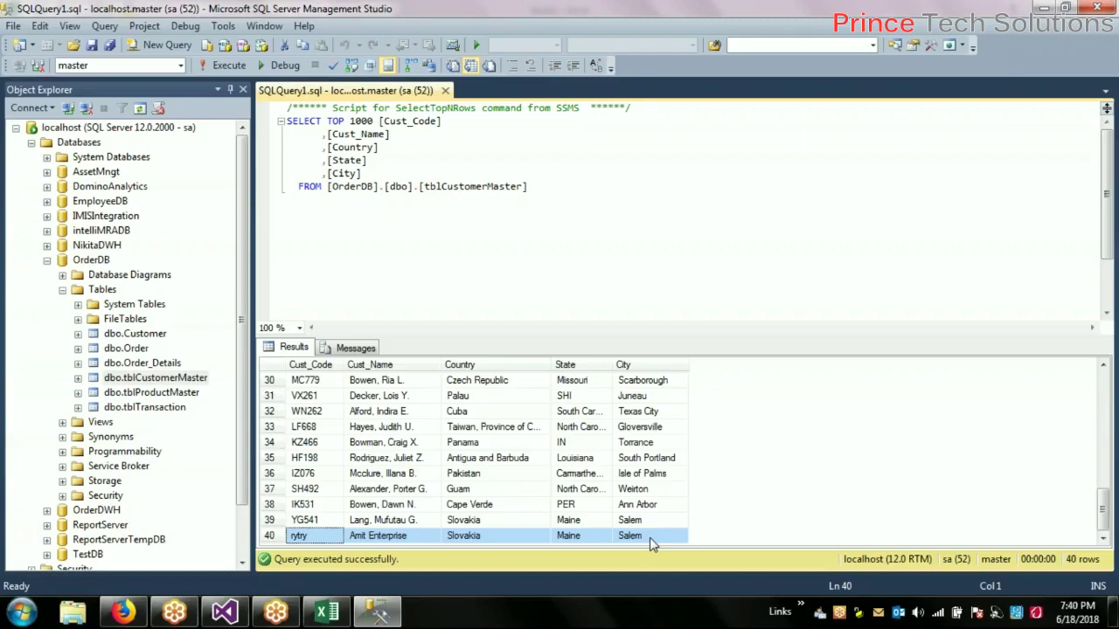
Review the Cust_Name, City, Country and State cells of result row 40 again
{"action": "left_click", "coordinate": [405, 535]}
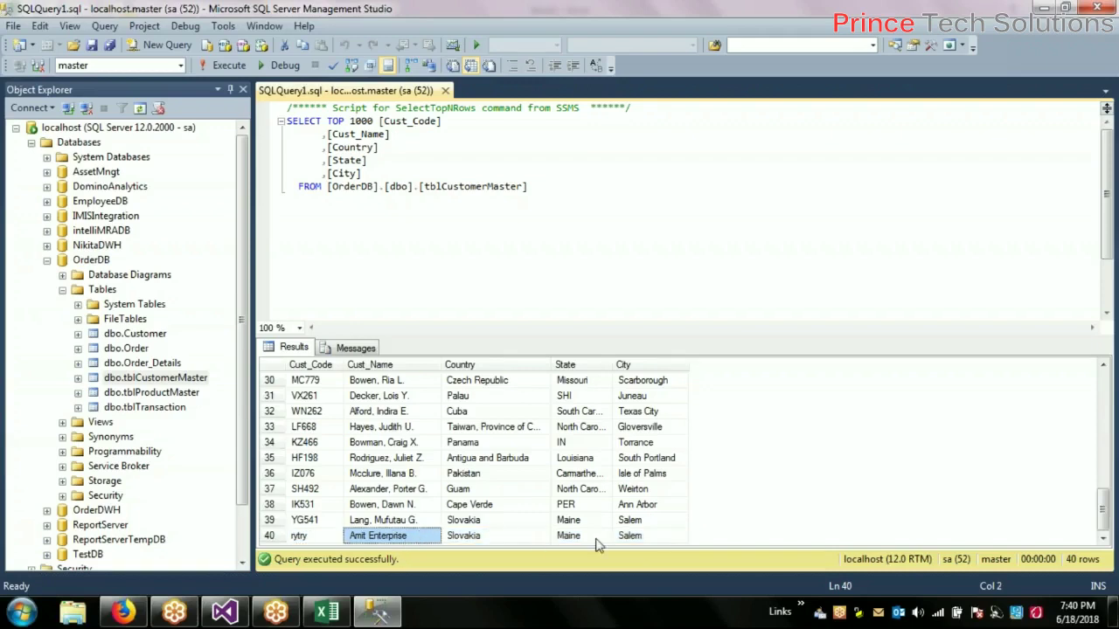
{"action": "left_click", "coordinate": [649, 537]}
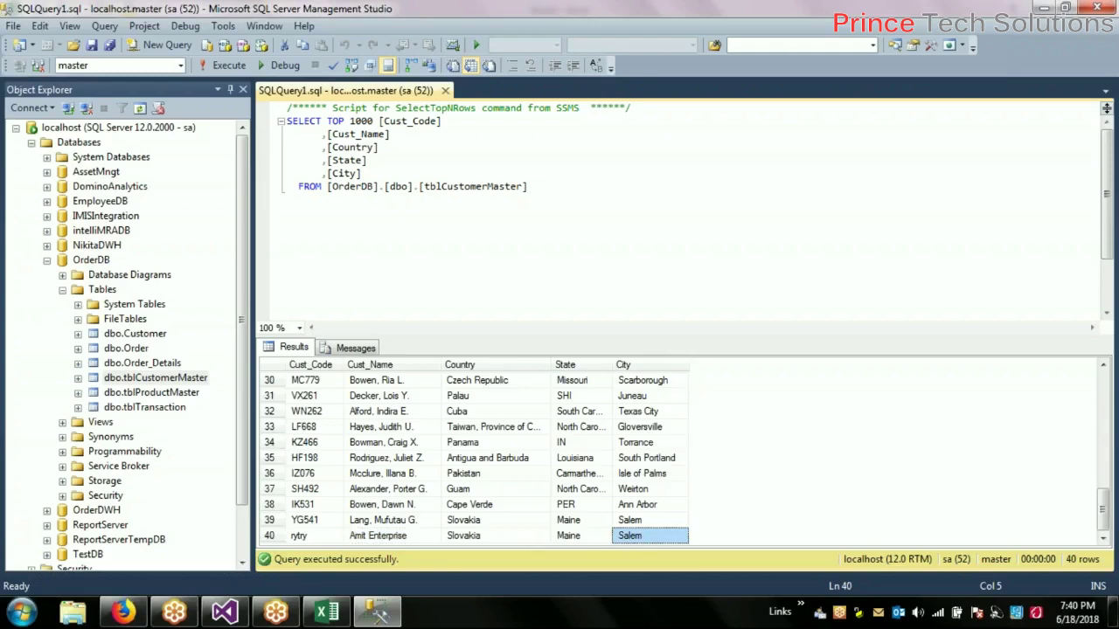
{"action": "left_click", "coordinate": [715, 281]}
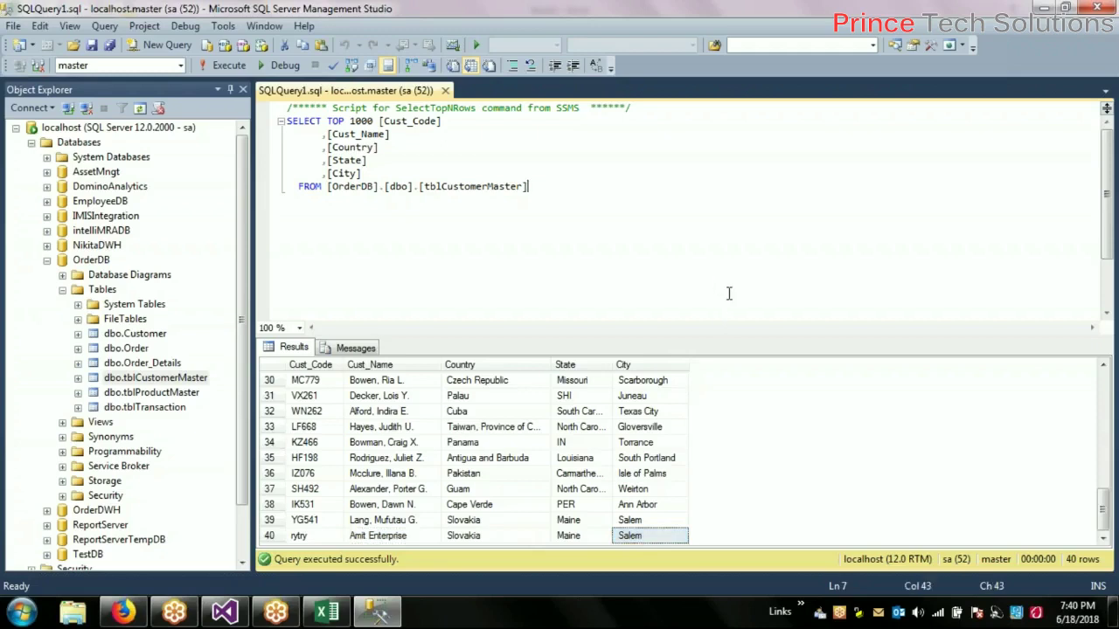
{"action": "left_click", "coordinate": [594, 536]}
{"action": "left_click", "coordinate": [493, 537]}
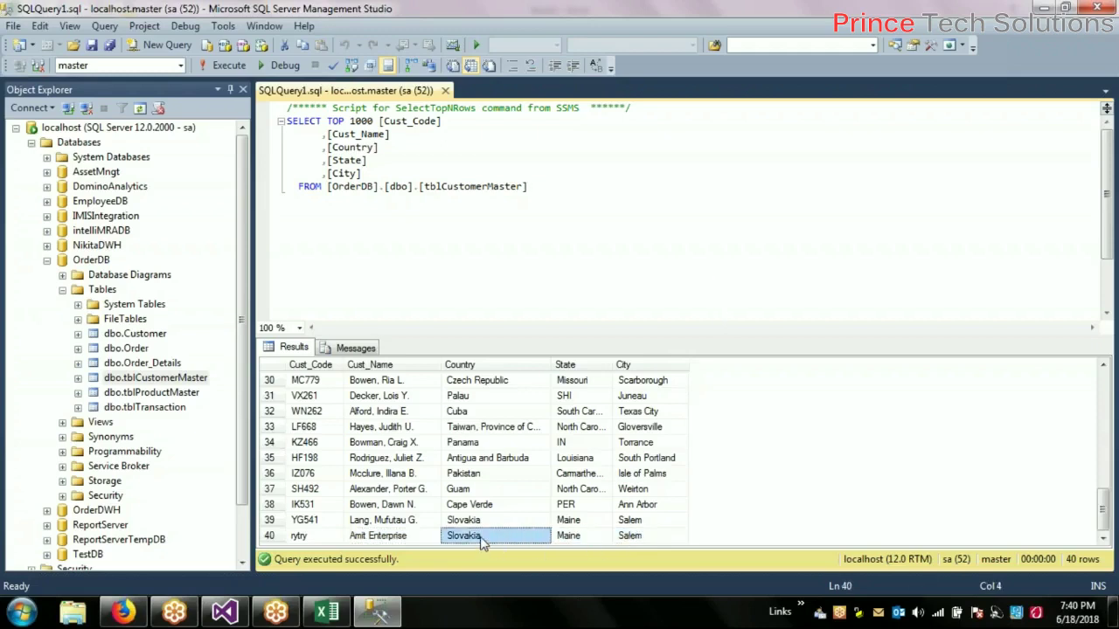
{"action": "left_click", "coordinate": [575, 536]}
{"action": "left_click", "coordinate": [647, 537]}
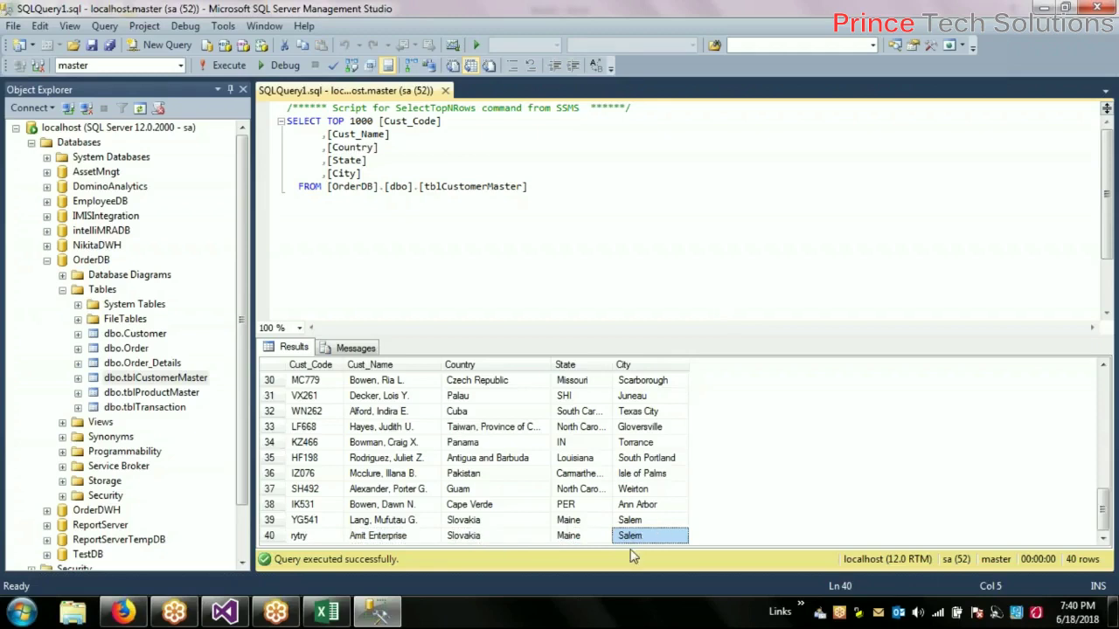
{"action": "left_click", "coordinate": [491, 539]}
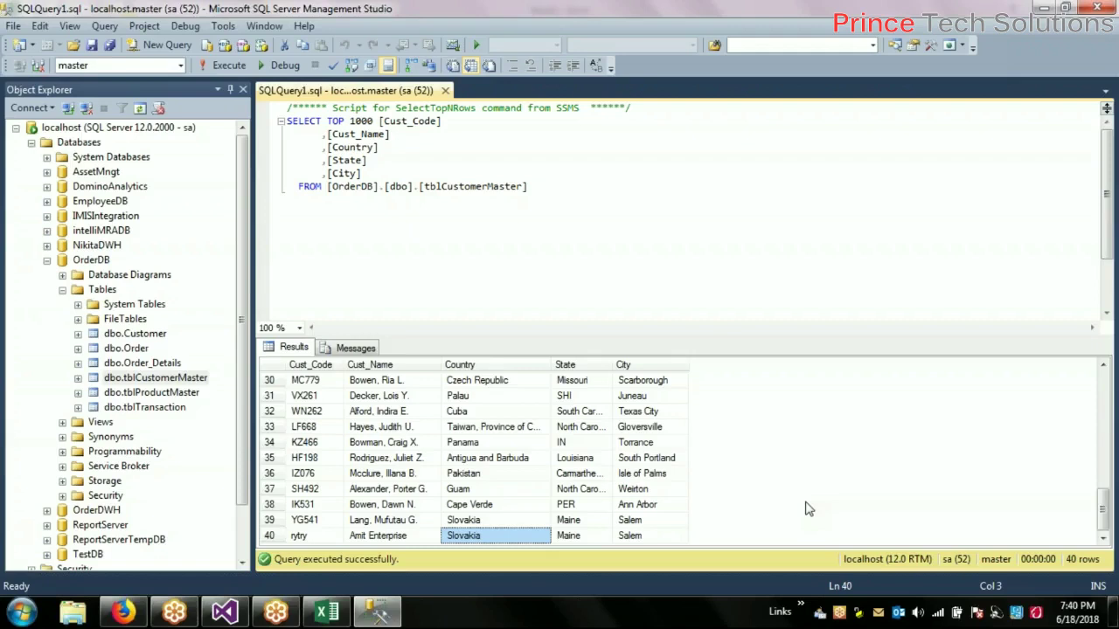
{"action": "left_click", "coordinate": [719, 294]}
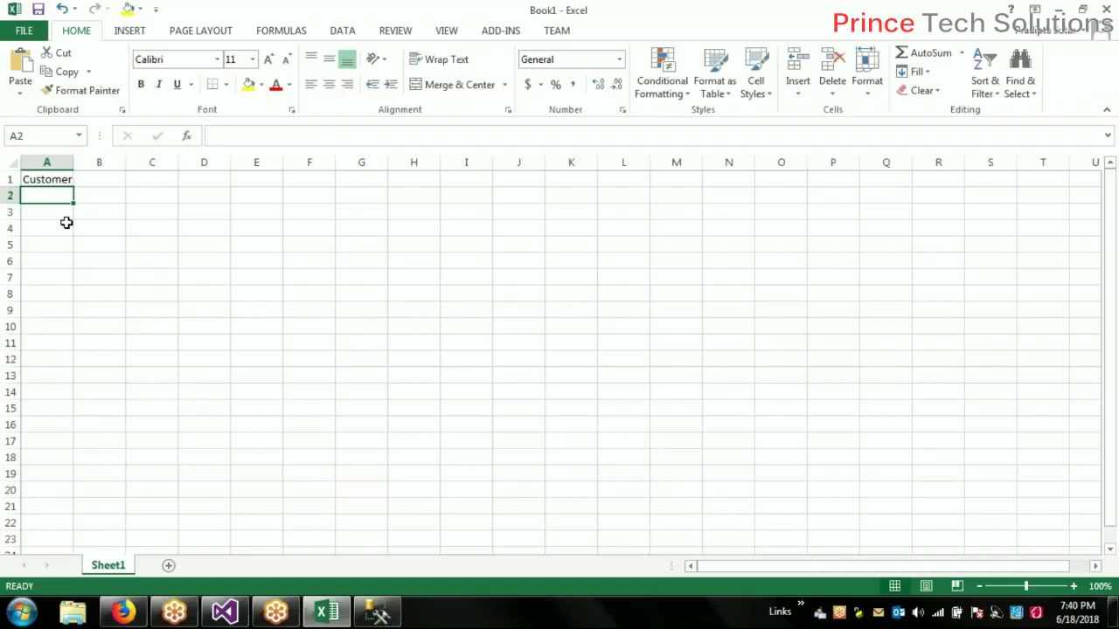
Copy the last customer record with its column headers from the query results into the Excel sheet, starting at cell A2
{"action": "key", "text": "alt+Tab"}
{"action": "left_click_drag", "start_coordinate": [319, 385], "coordinate": [649, 387]}
{"action": "left_click_drag", "start_coordinate": [655, 541], "coordinate": [304, 536]}
{"action": "key", "text": "alt+Tab"}
{"action": "type", "text": "Cust_Code\tCust_Name\tCountry\tState\tCity rytry\tAmit Enterprises\tSlovakia\tMaine\tSalem"}
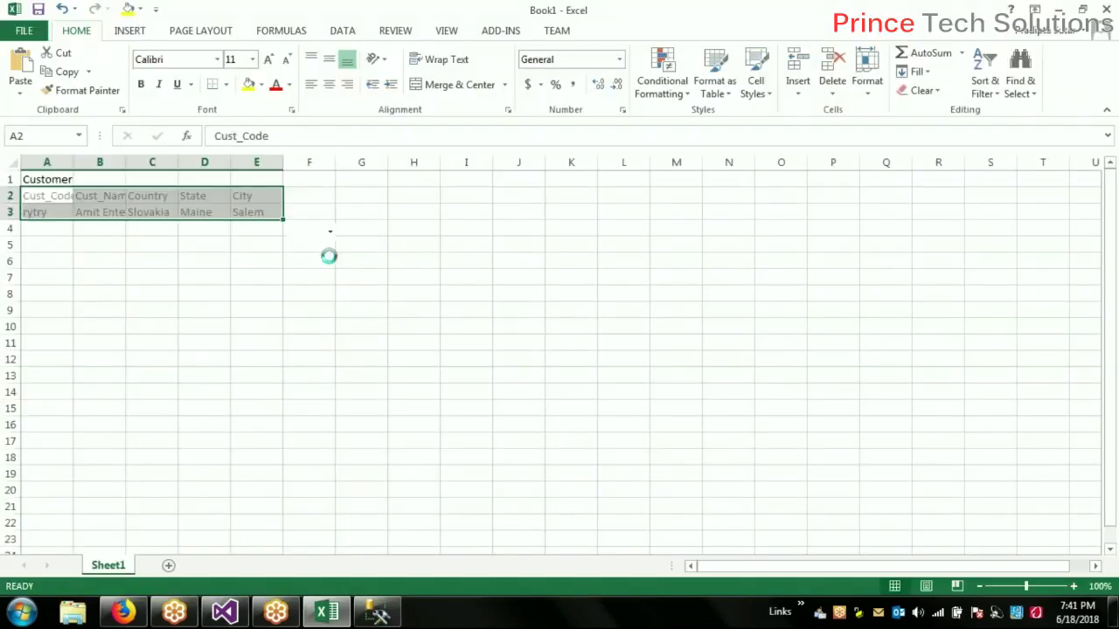
Widen the Cust_Code, Cust_Name, Country and State columns to fit their contents
{"action": "double_click", "coordinate": [75, 162]}
{"action": "double_click", "coordinate": [132, 163]}
{"action": "double_click", "coordinate": [219, 162]}
{"action": "left_click_drag", "start_coordinate": [210, 163], "coordinate": [224, 163]}
{"action": "left_click", "coordinate": [459, 227]}
{"action": "left_click_drag", "start_coordinate": [312, 217], "coordinate": [35, 191]}
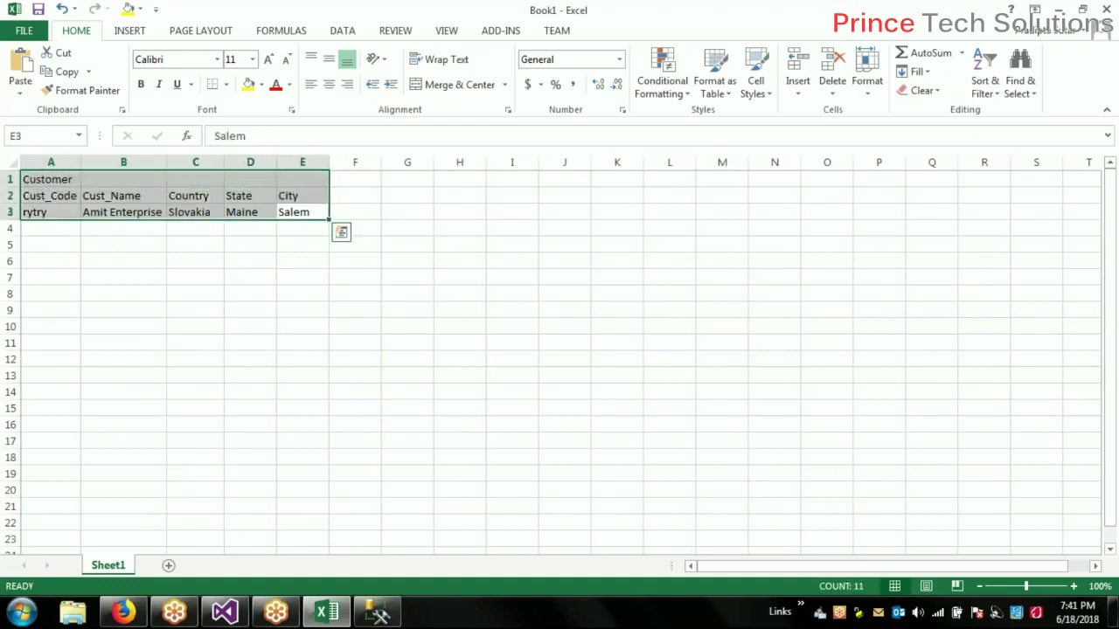
{"action": "key", "text": "ctrl+c"}
{"action": "left_click", "coordinate": [52, 377]}
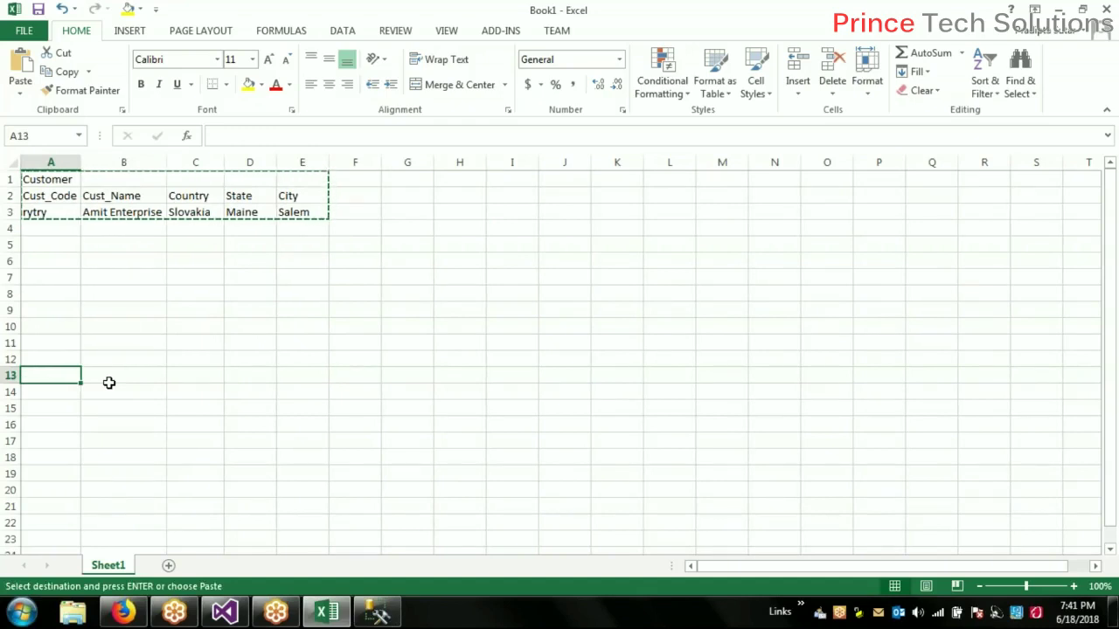
{"action": "left_click", "coordinate": [310, 215]}
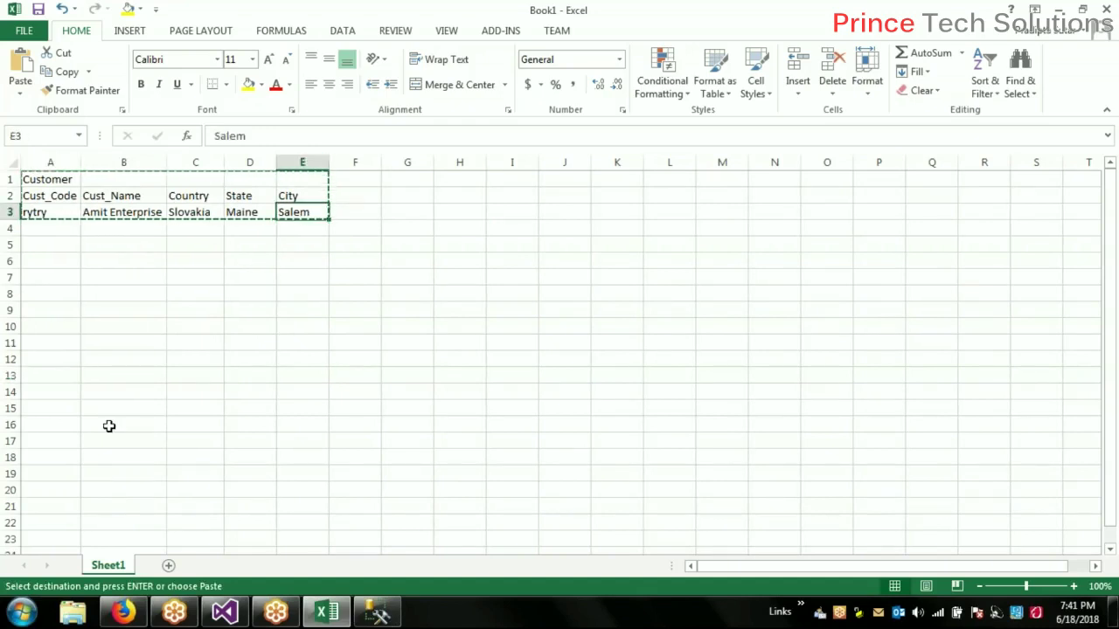
Start a second table below the source record by entering the header Id in cell A15
{"action": "left_click", "coordinate": [63, 411]}
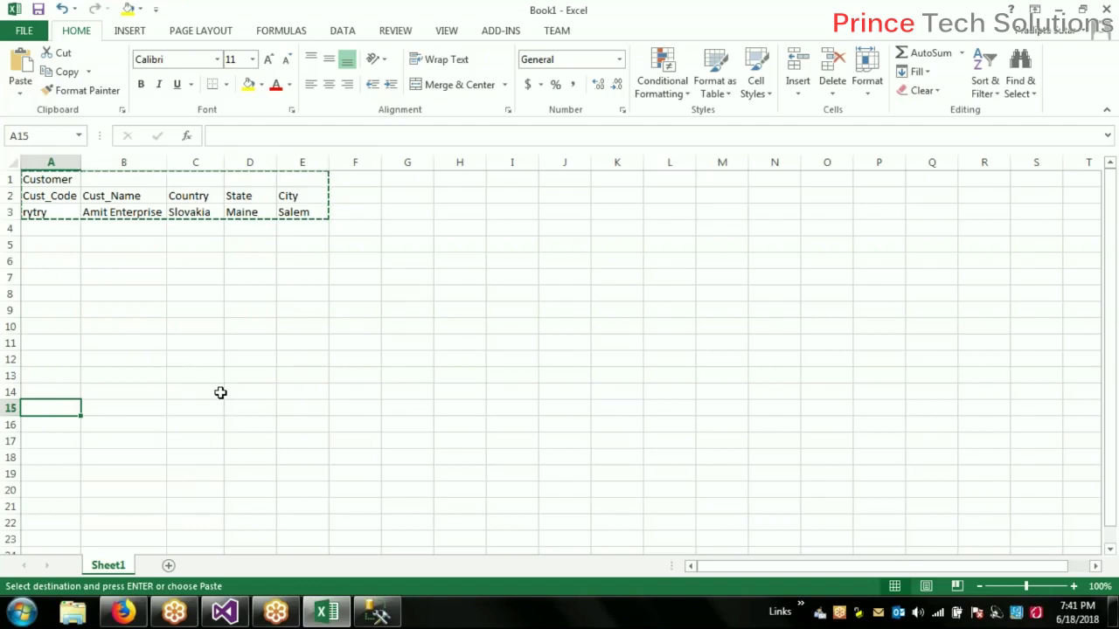
{"action": "type", "text": "Od"}
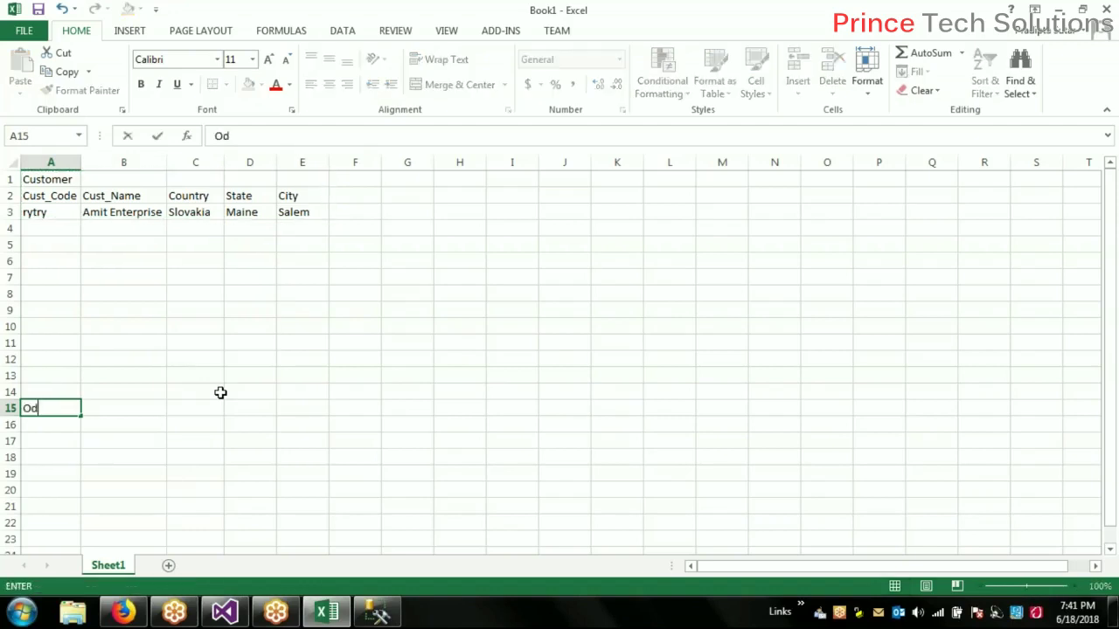
{"action": "key", "text": "Tab"}
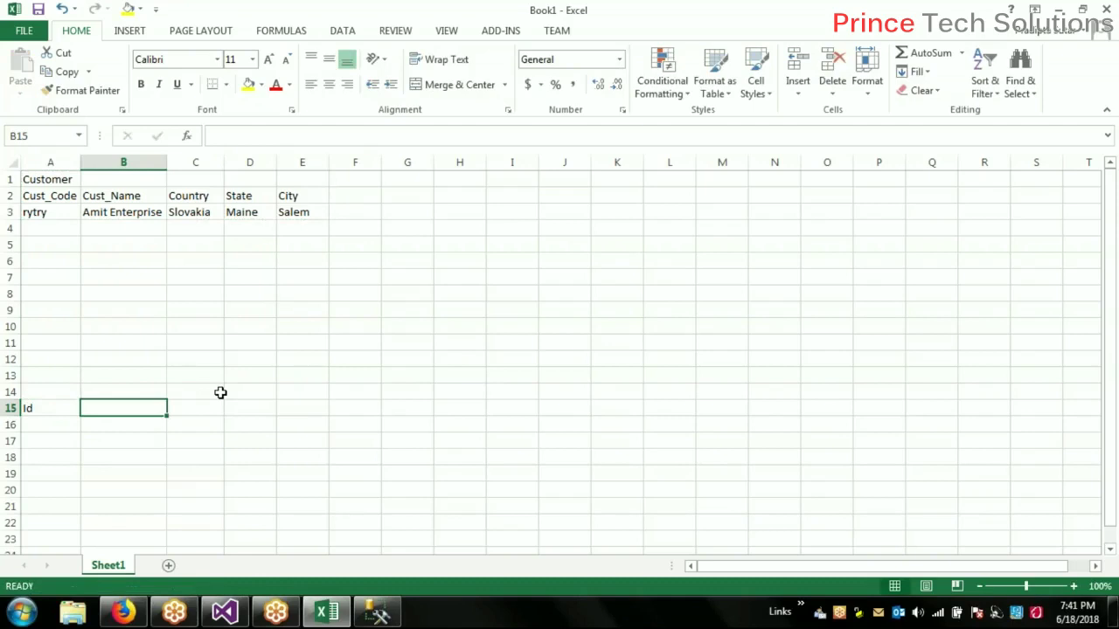
Copy the customer headers and record from A2:E3 to B15, and enter 1 as the record's Id in A16
{"action": "left_click_drag", "start_coordinate": [61, 201], "coordinate": [292, 213]}
{"action": "key", "text": "ctrl+c"}
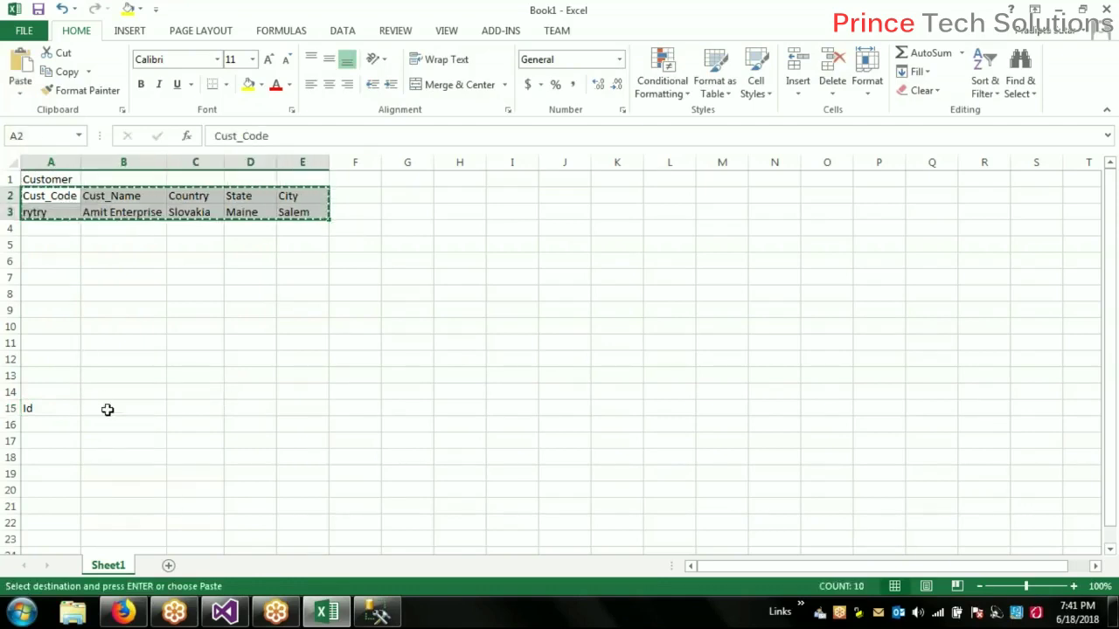
{"action": "left_click", "coordinate": [108, 410]}
{"action": "key", "text": "ctrl+v"}
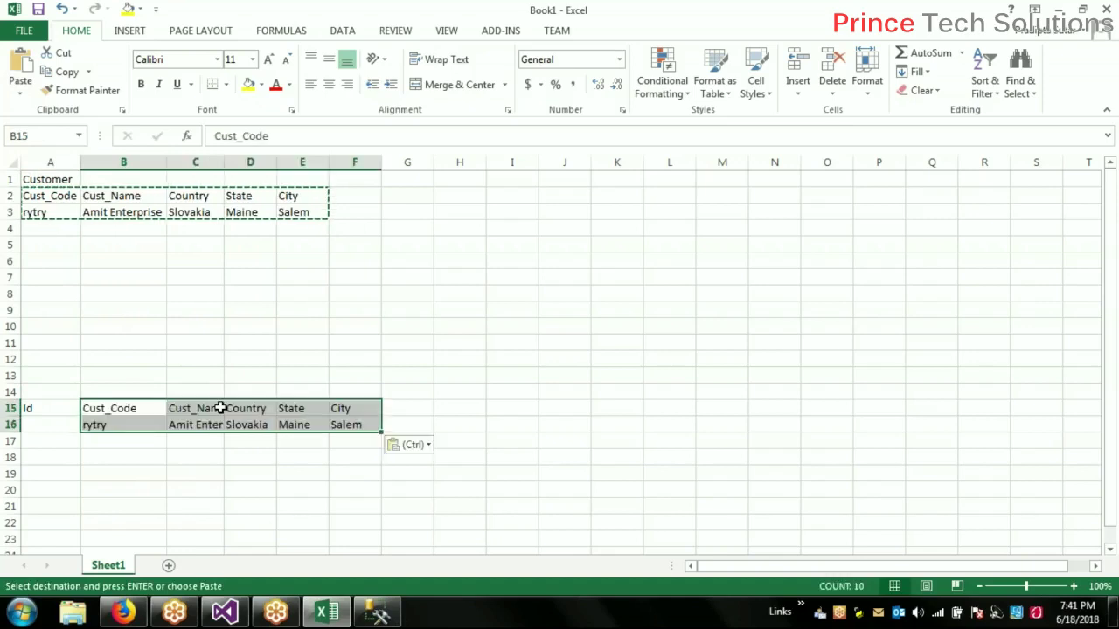
{"action": "left_click", "coordinate": [44, 428]}
{"action": "type", "text": "1"}
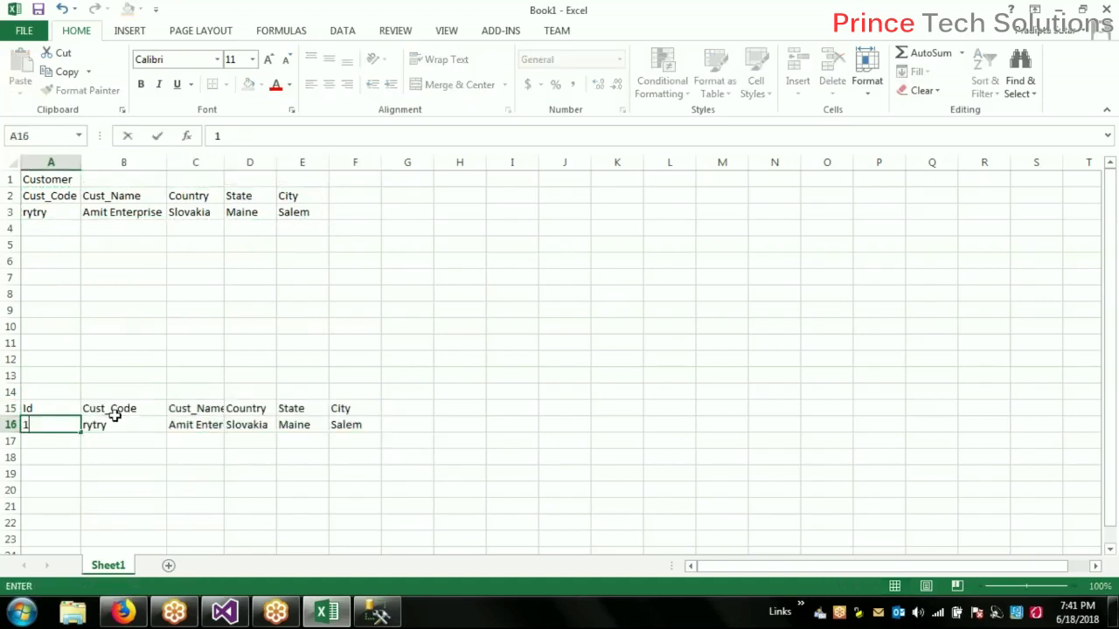
{"action": "left_click", "coordinate": [469, 422]}
Add the headers CreatedDate, UpdatedDate and IsActive in cells G15 to I15
{"action": "left_click", "coordinate": [411, 408]}
{"action": "type", "text": "Cr"}
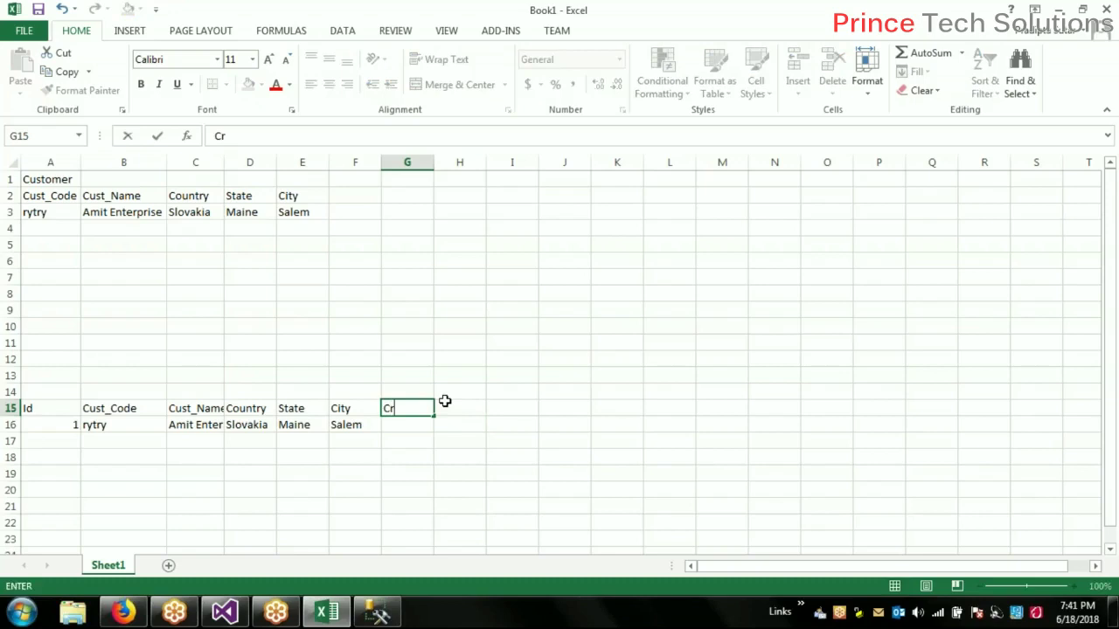
{"action": "type", "text": "eatedDate"}
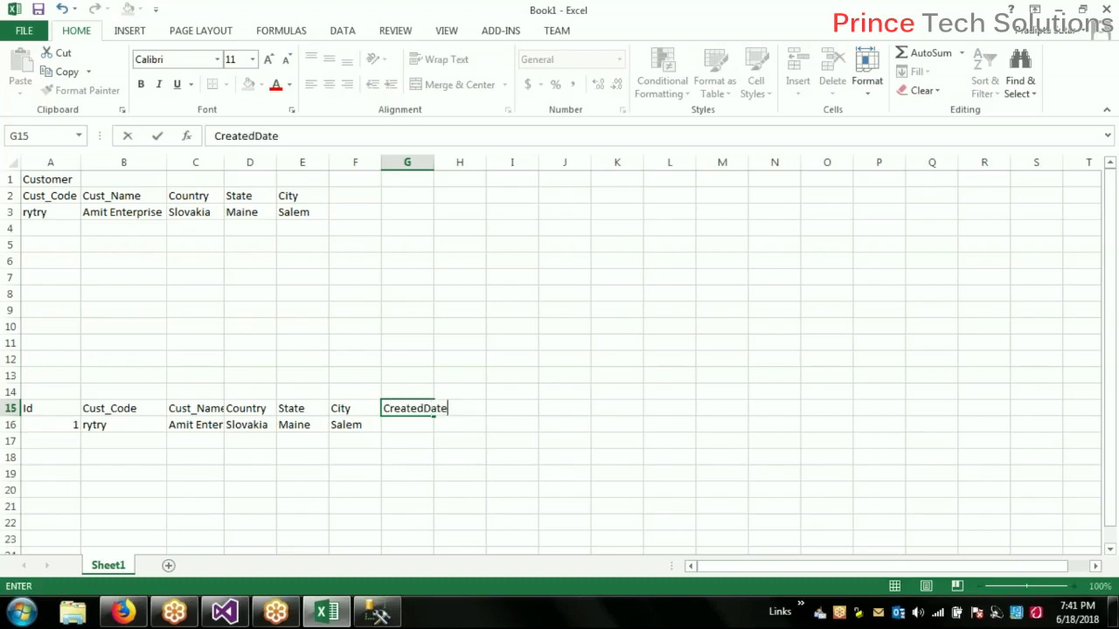
{"action": "key", "text": "Tab"}
{"action": "type", "text": "U"}
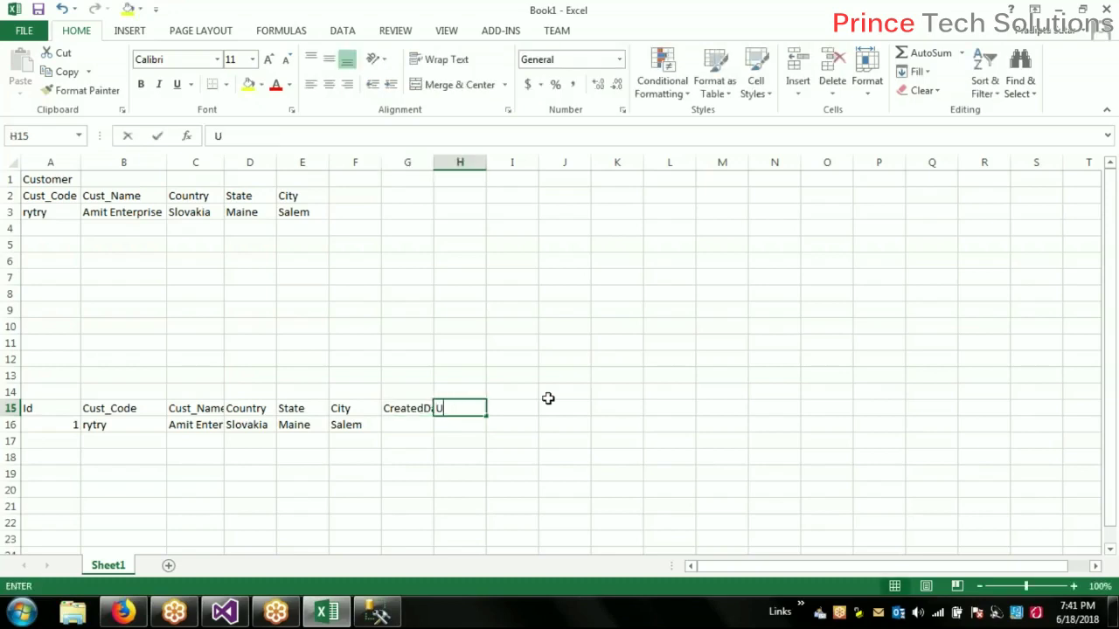
{"action": "type", "text": "pdatedDate"}
{"action": "key", "text": "Tab"}
{"action": "type", "text": "I"}
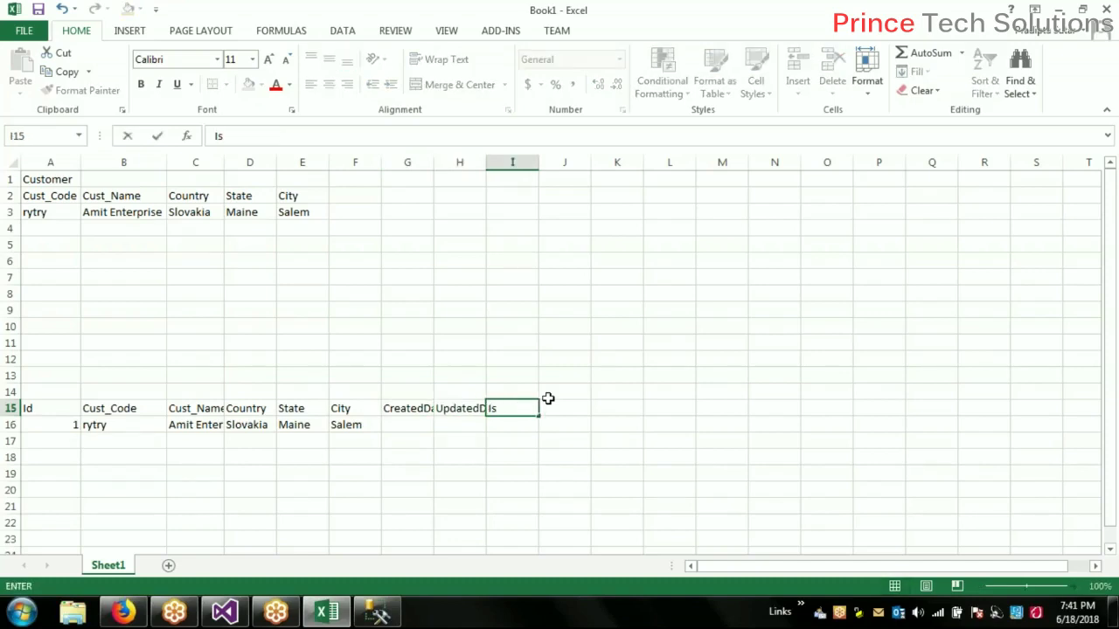
{"action": "type", "text": "sActive"}
{"action": "left_click", "coordinate": [548, 398]}
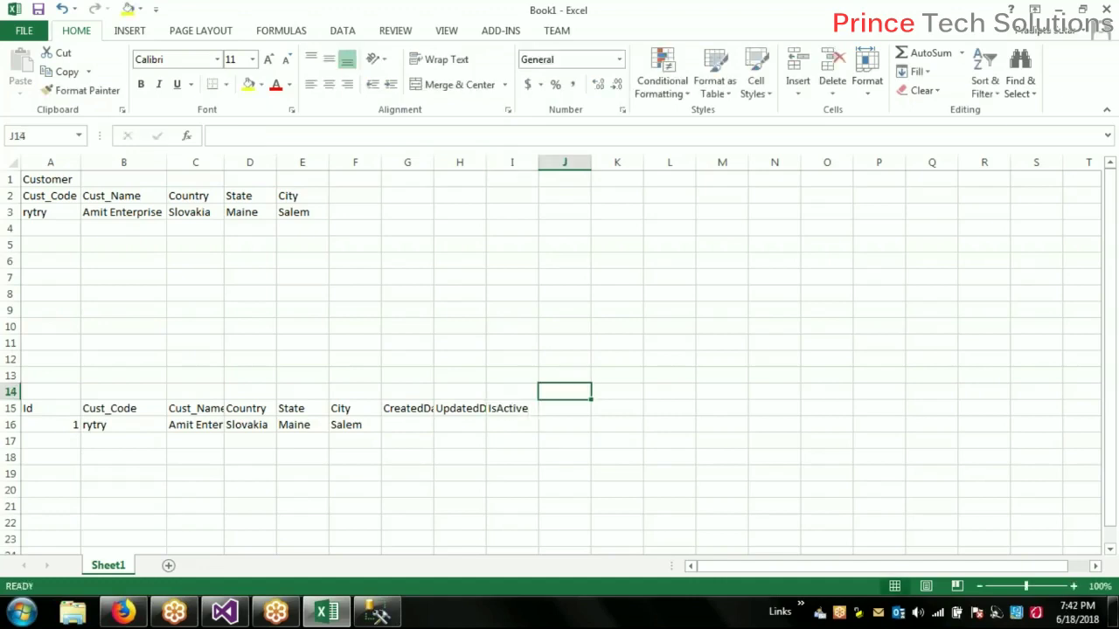
Fit the widths of the UpdatedDate, CreatedDate and Cust_Name columns in the lower table to their contents
{"action": "double_click", "coordinate": [486, 162]}
{"action": "double_click", "coordinate": [434, 163]}
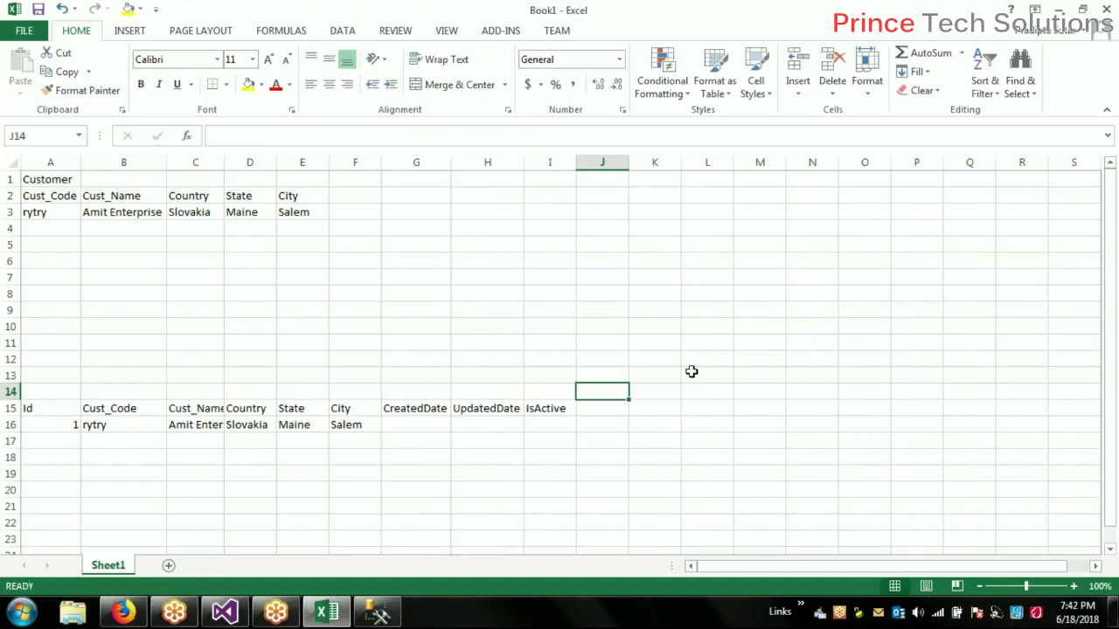
{"action": "double_click", "coordinate": [224, 163]}
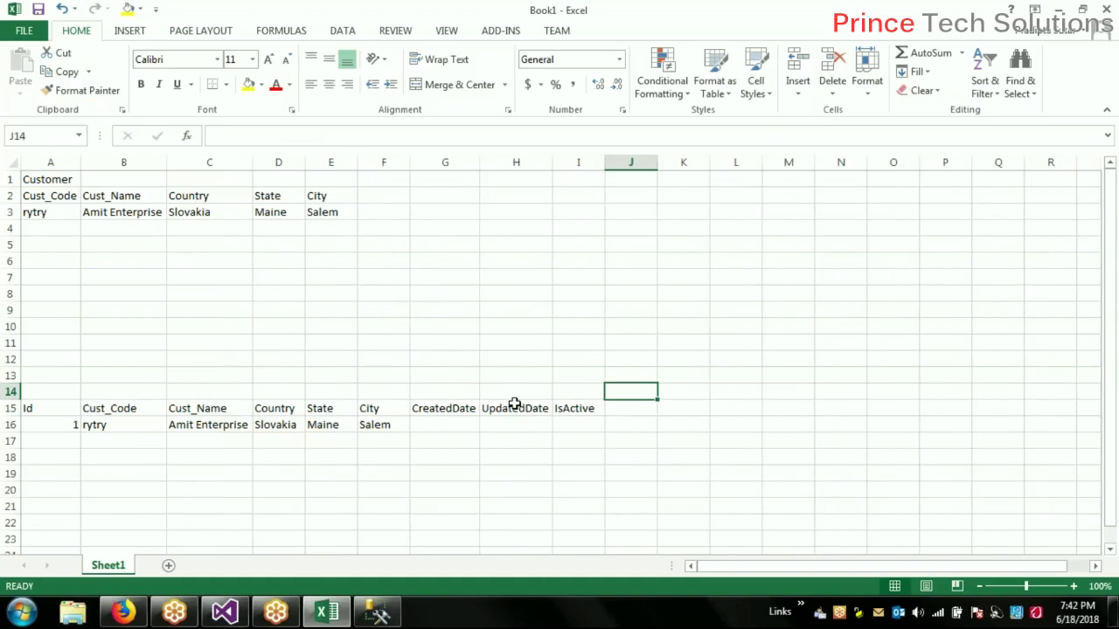
Compare the source record in row 3 with the Id and customer fields of the record in row 16
{"action": "left_click", "coordinate": [161, 428]}
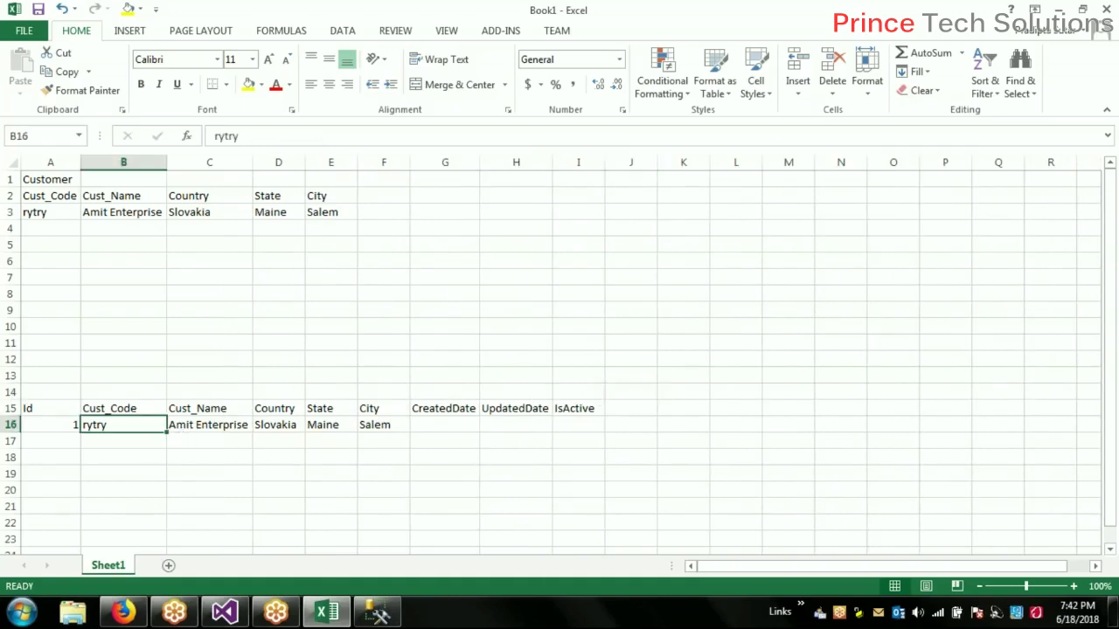
{"action": "left_click_drag", "start_coordinate": [55, 215], "coordinate": [315, 213]}
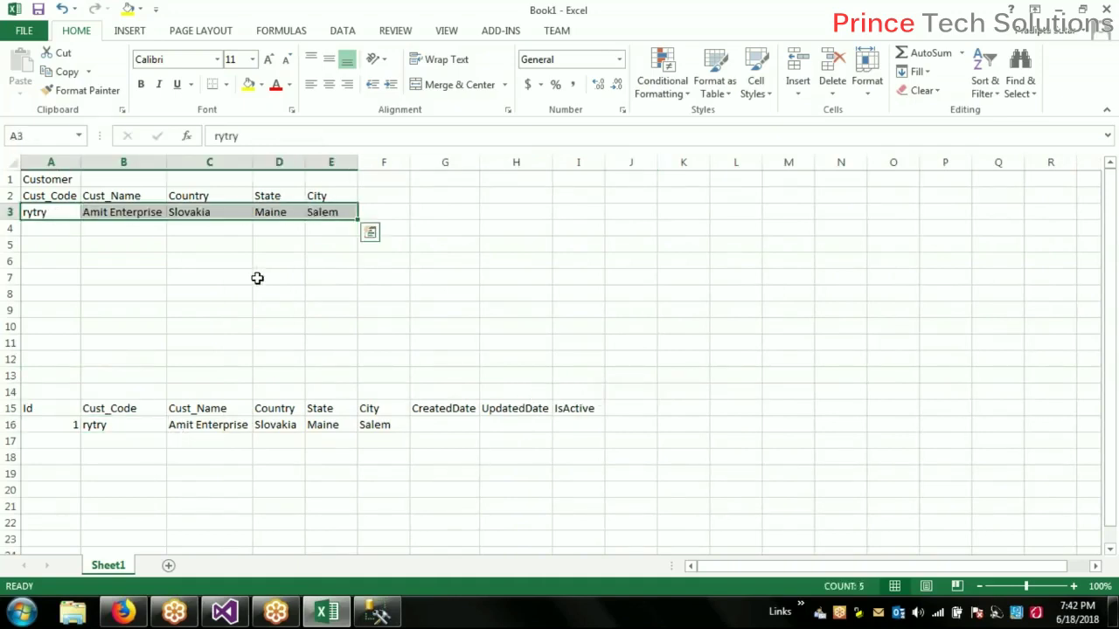
{"action": "left_click_drag", "start_coordinate": [123, 427], "coordinate": [382, 425]}
{"action": "left_click", "coordinate": [50, 424]}
{"action": "left_click", "coordinate": [129, 426]}
Set CreatedDate to 18-06-2018 and IsActive to 1 for the record in row 16, leaving UpdatedDate empty
{"action": "left_click", "coordinate": [438, 425]}
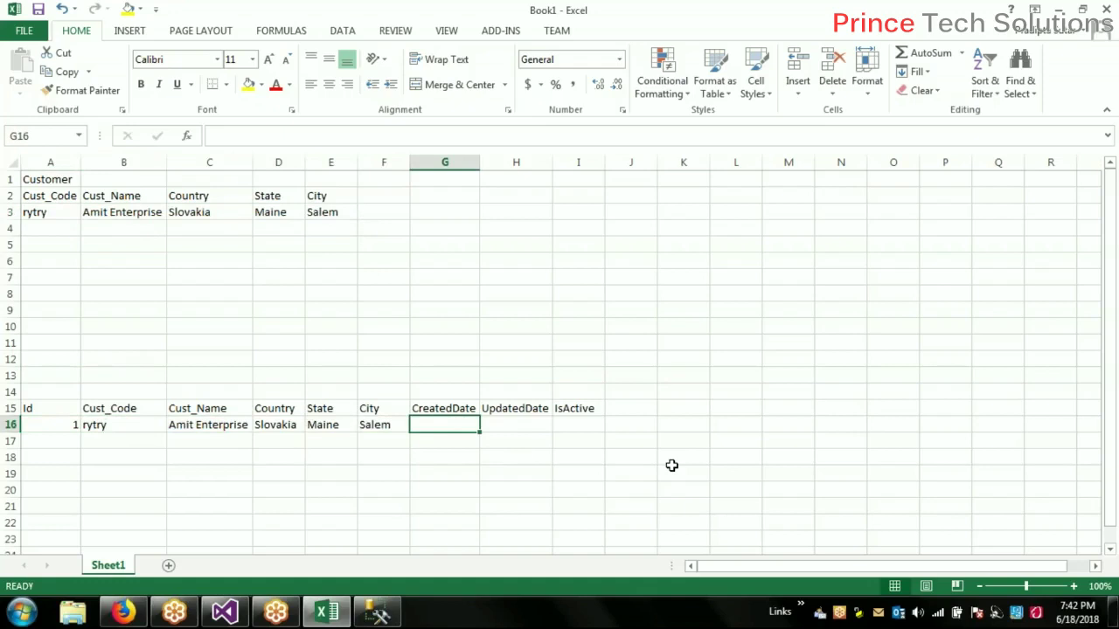
{"action": "type", "text": "8"}
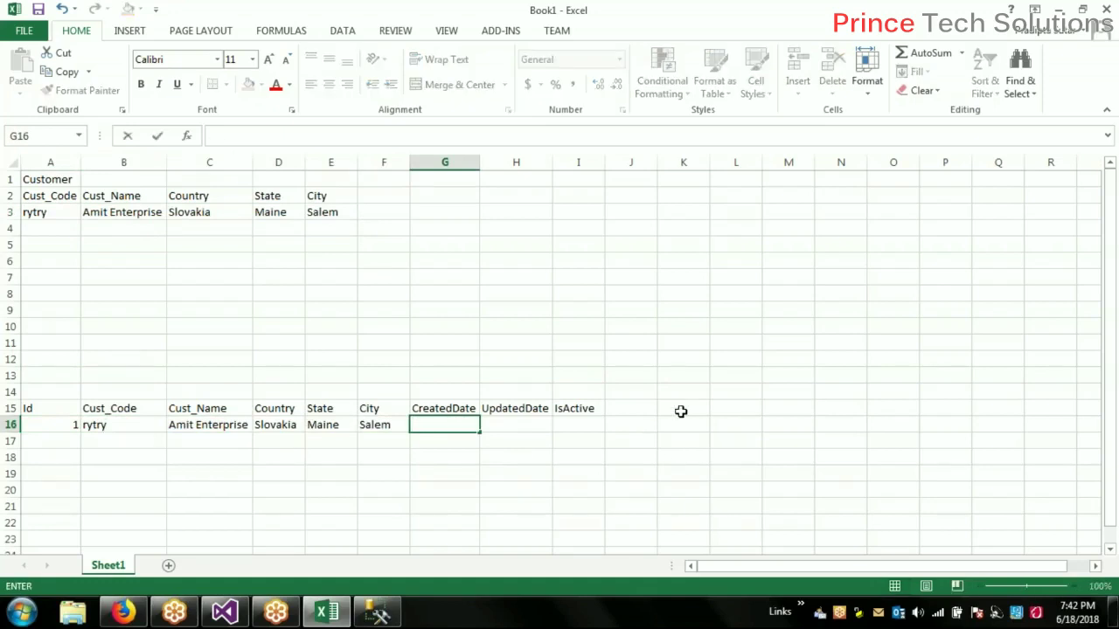
{"action": "type", "text": "-06-20"}
{"action": "left_click", "coordinate": [682, 409]}
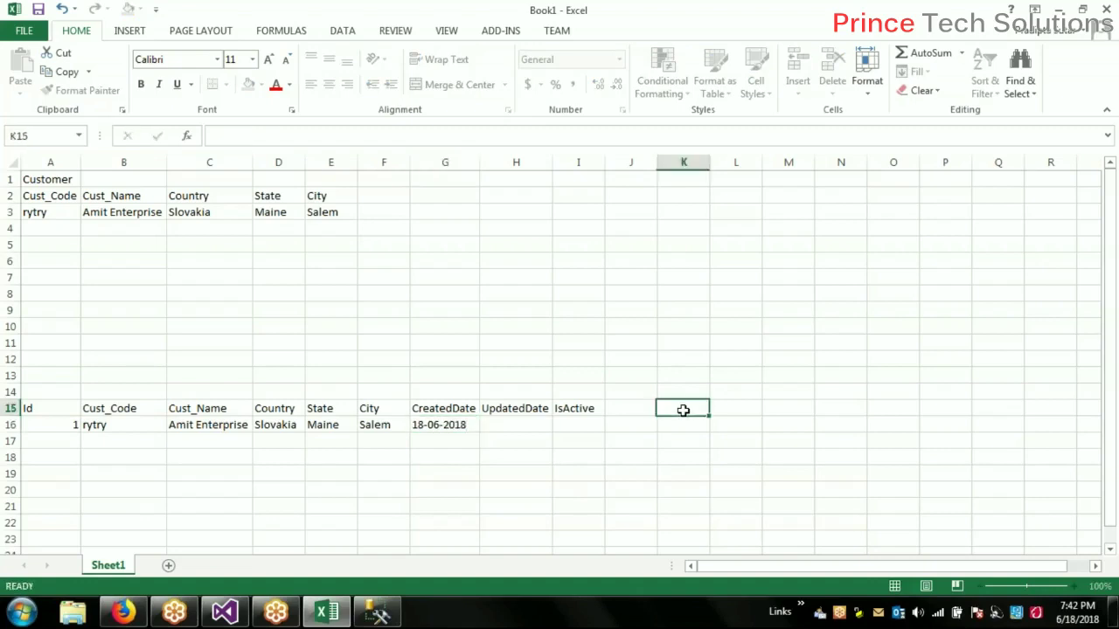
{"action": "left_click", "coordinate": [520, 428]}
{"action": "left_click", "coordinate": [578, 422]}
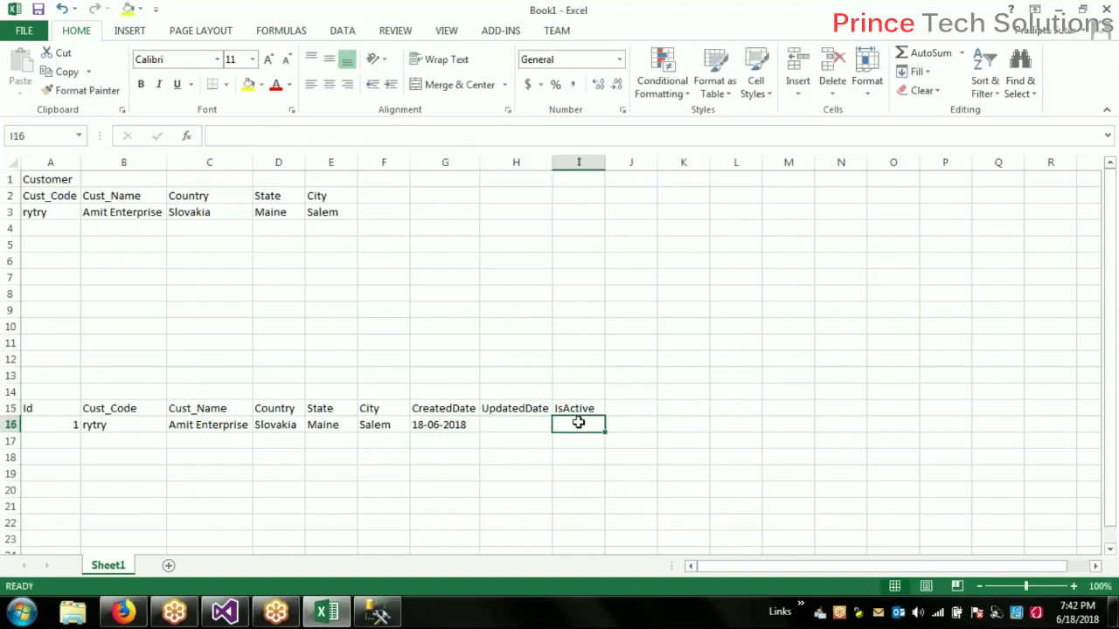
{"action": "type", "text": "1"}
{"action": "key", "text": "Return"}
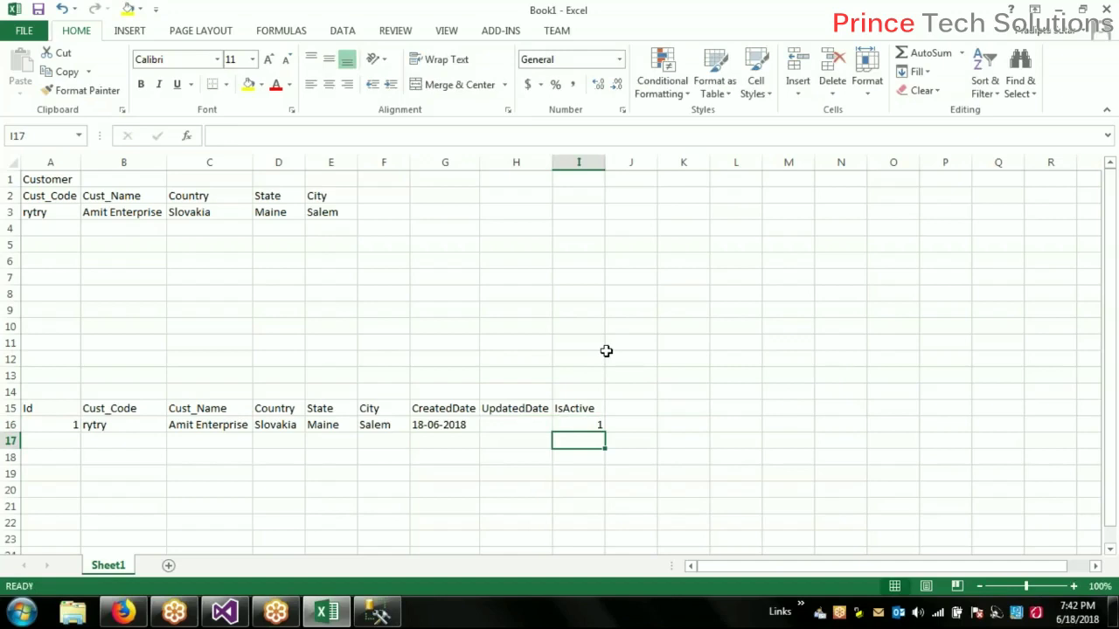
{"action": "left_click", "coordinate": [560, 327]}
{"action": "right_click", "coordinate": [559, 327]}
{"action": "key", "text": "Escape"}
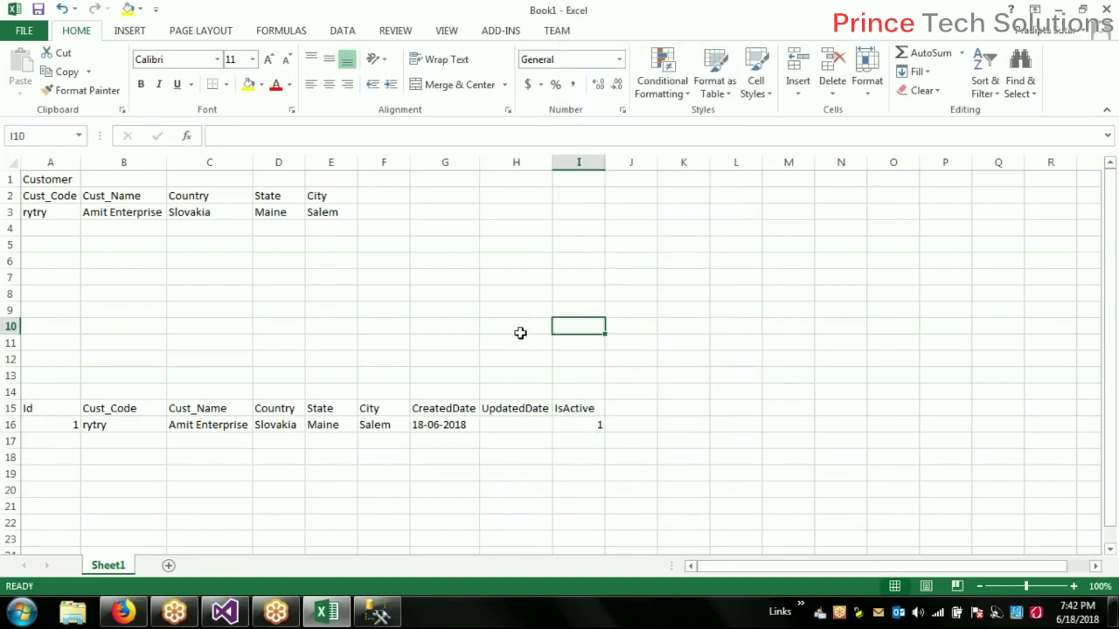
{"action": "left_click", "coordinate": [280, 312]}
Copy the source customer record in row 3 over the Cust_Code to City fields of the record in row 16
{"action": "left_click_drag", "start_coordinate": [35, 215], "coordinate": [312, 215]}
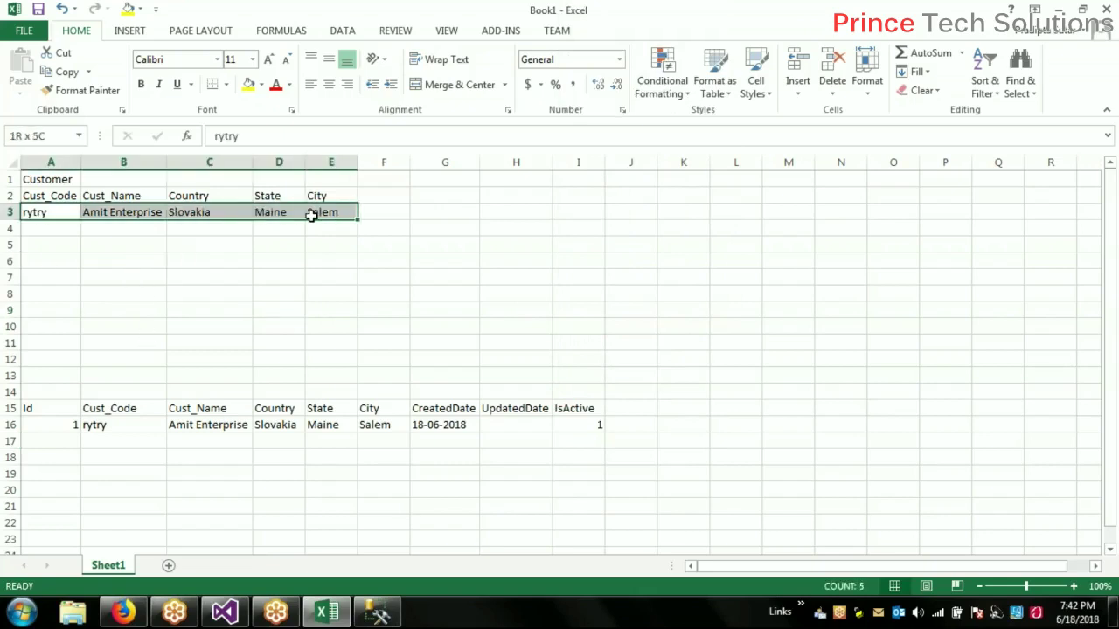
{"action": "left_click_drag", "start_coordinate": [103, 424], "coordinate": [366, 425]}
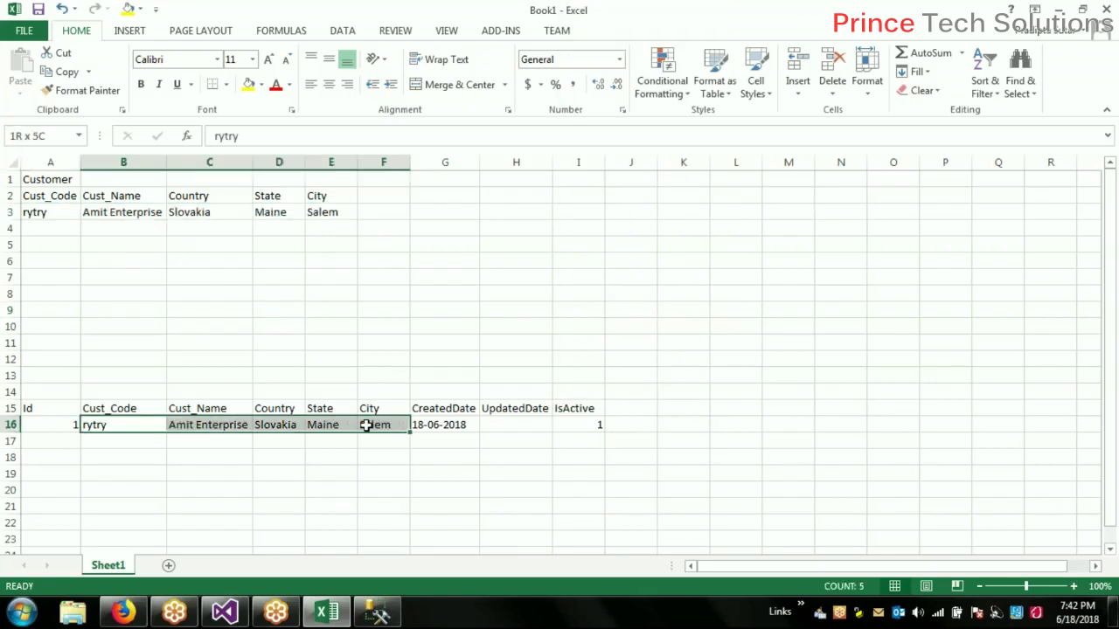
{"action": "left_click_drag", "start_coordinate": [52, 213], "coordinate": [320, 213]}
{"action": "key", "text": "ctrl+c"}
{"action": "left_click", "coordinate": [150, 423]}
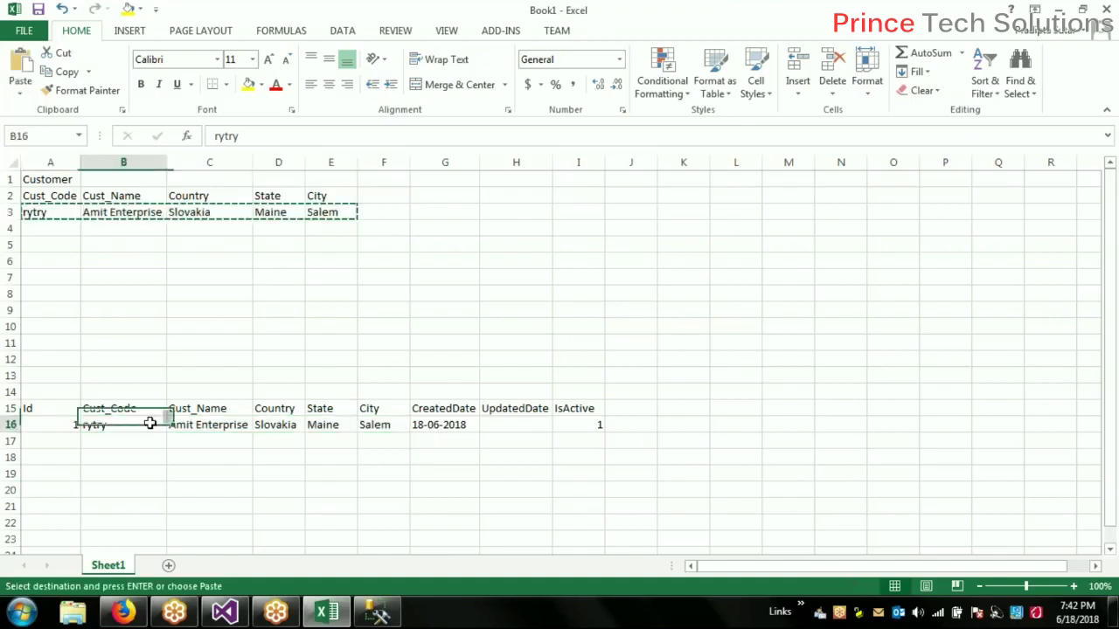
{"action": "left_click_drag", "start_coordinate": [150, 423], "coordinate": [382, 425]}
{"action": "key", "text": "ctrl+v"}
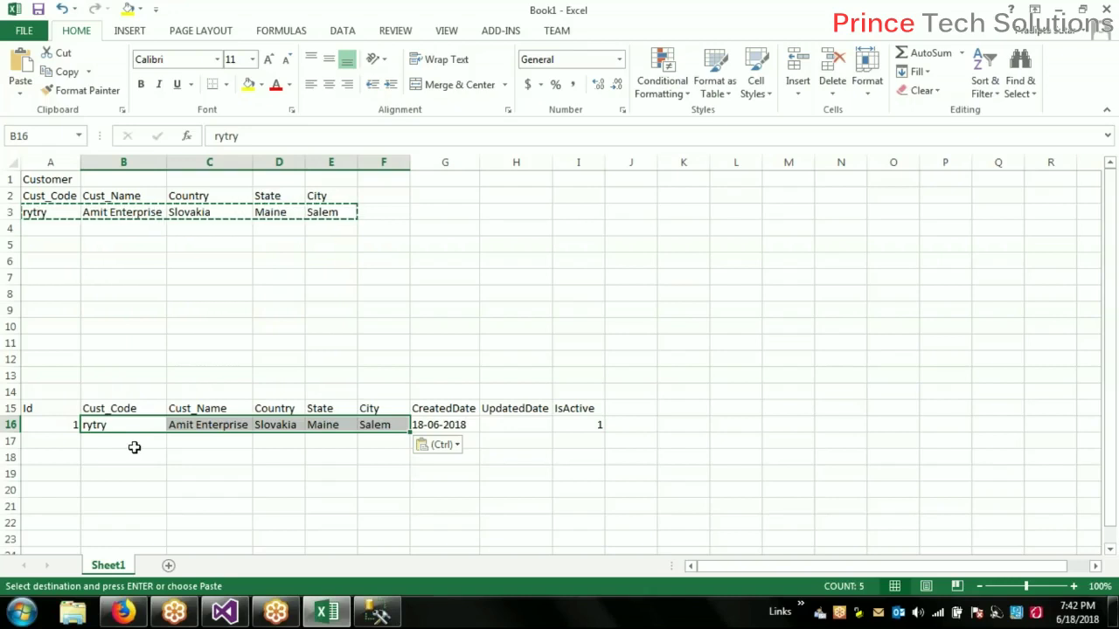
Set CreatedDate to 19-06-2018 for the record in row 16
{"action": "double_click", "coordinate": [420, 424]}
{"action": "key", "text": "BackSpace"}
{"action": "type", "text": "9"}
{"action": "left_click", "coordinate": [697, 379]}
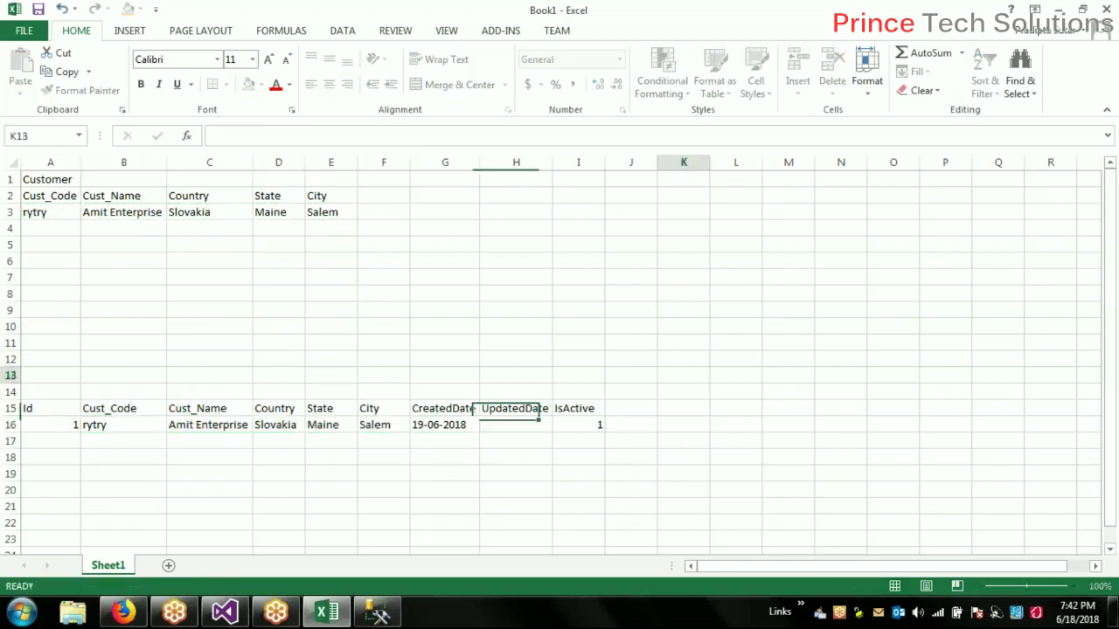
{"action": "left_click", "coordinate": [471, 427]}
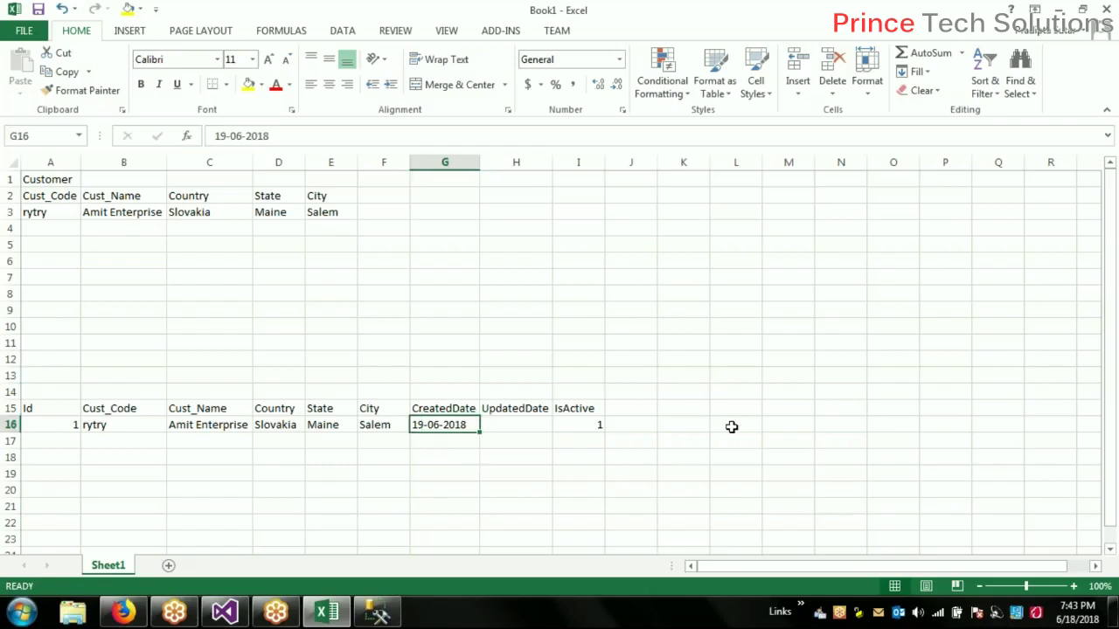
{"action": "left_click", "coordinate": [587, 425]}
{"action": "left_click", "coordinate": [640, 420]}
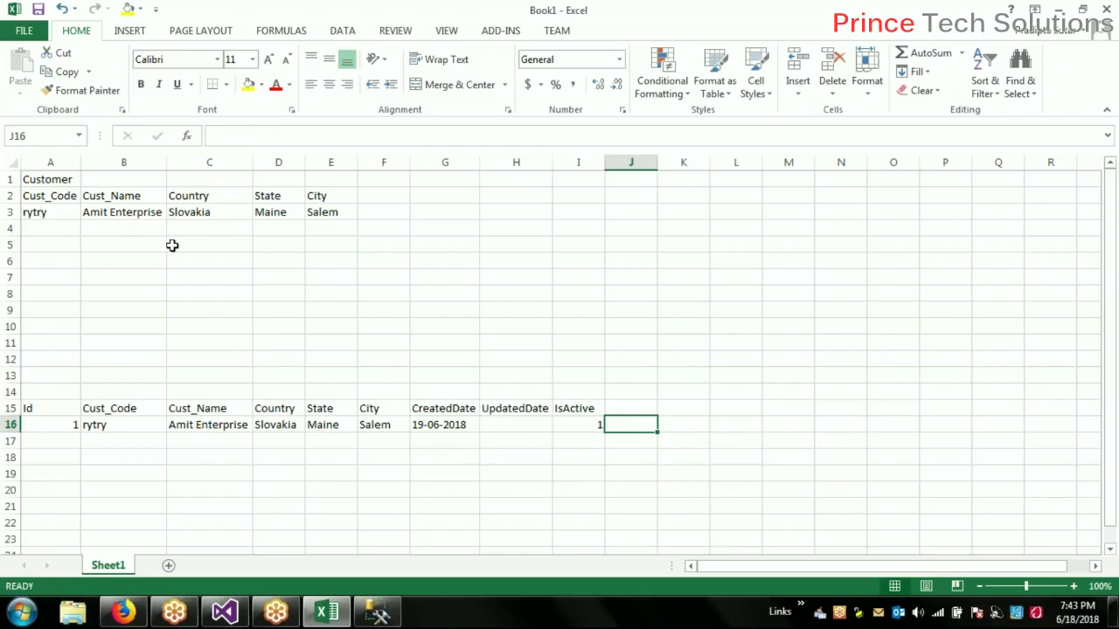
Change the City of the source customer record in row 3 to jenue
{"action": "left_click", "coordinate": [137, 216]}
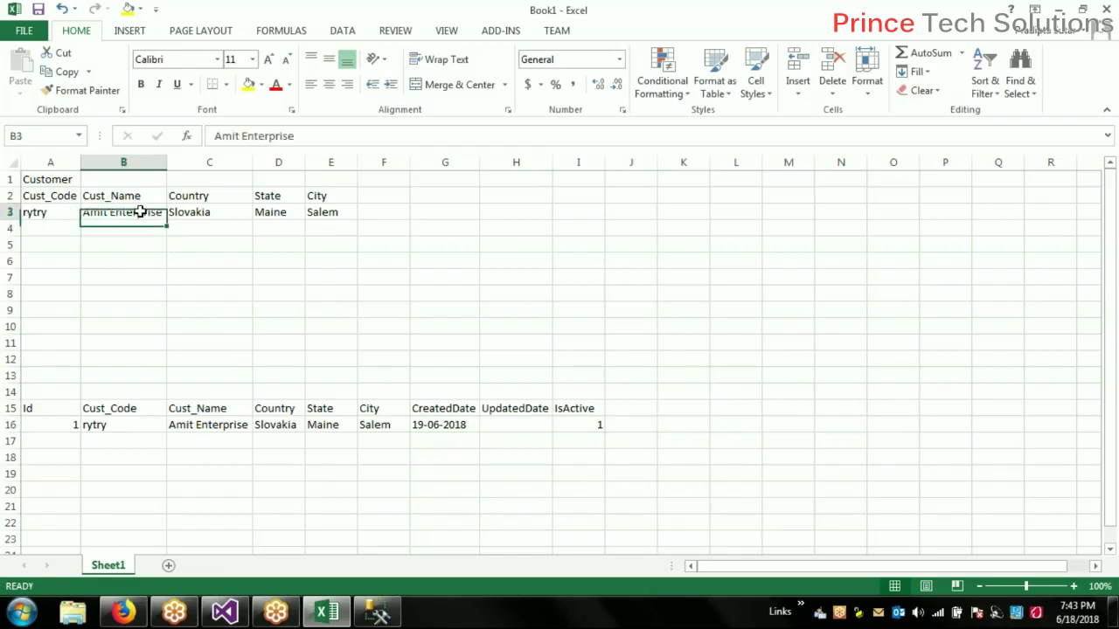
{"action": "left_click", "coordinate": [339, 213]}
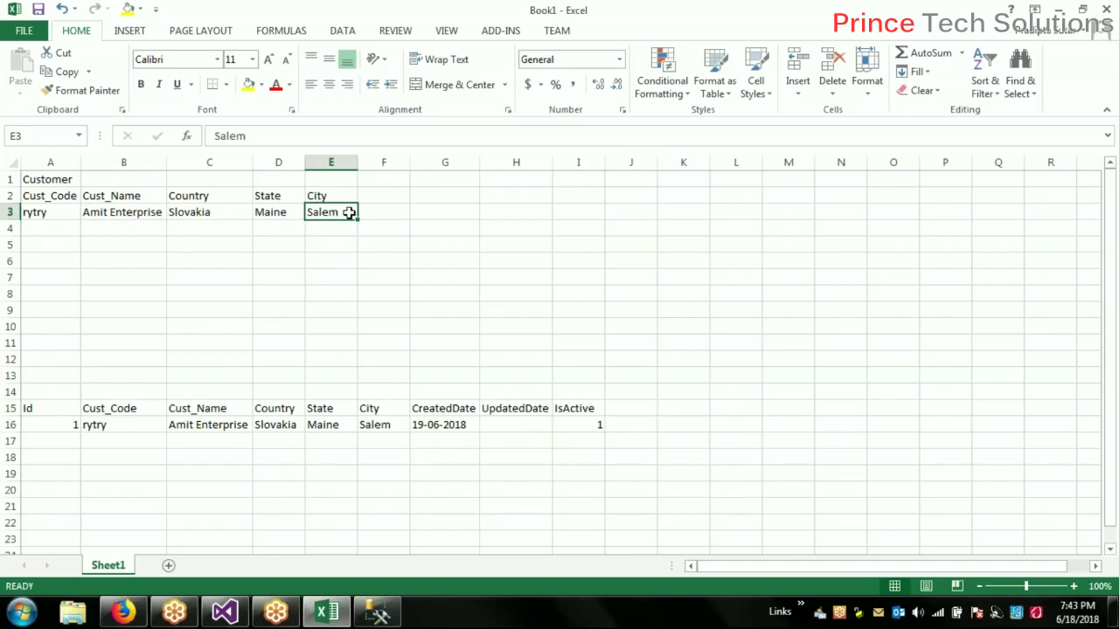
{"action": "type", "text": "jenue"}
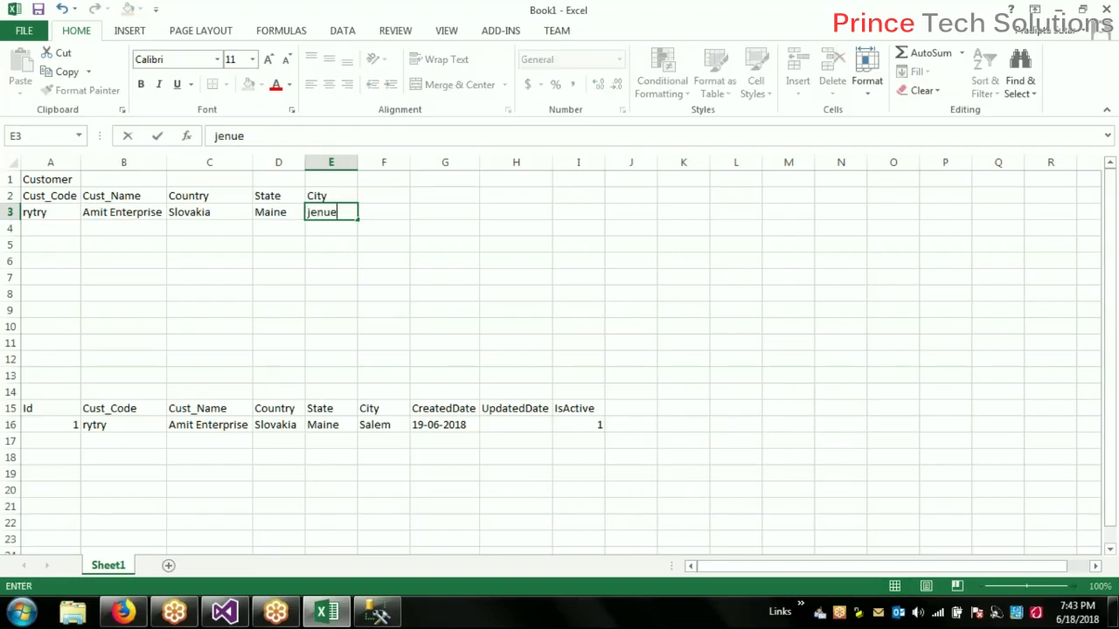
{"action": "left_click", "coordinate": [547, 225]}
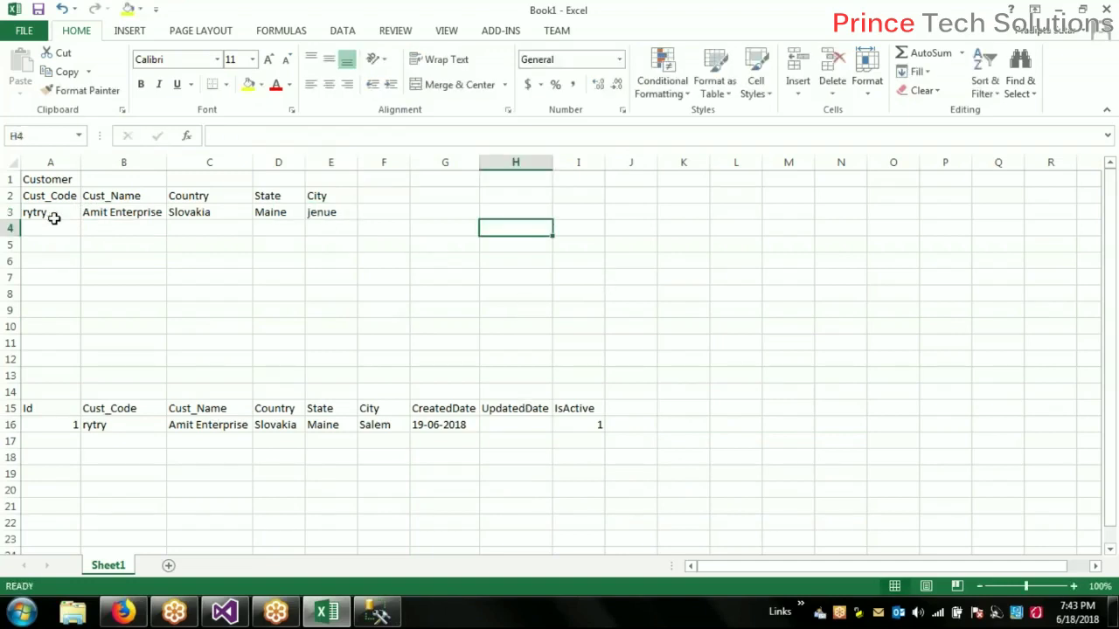
Copy the source customer record in row 3 into the Cust_Code to City fields of row 17
{"action": "left_click_drag", "start_coordinate": [43, 216], "coordinate": [322, 216]}
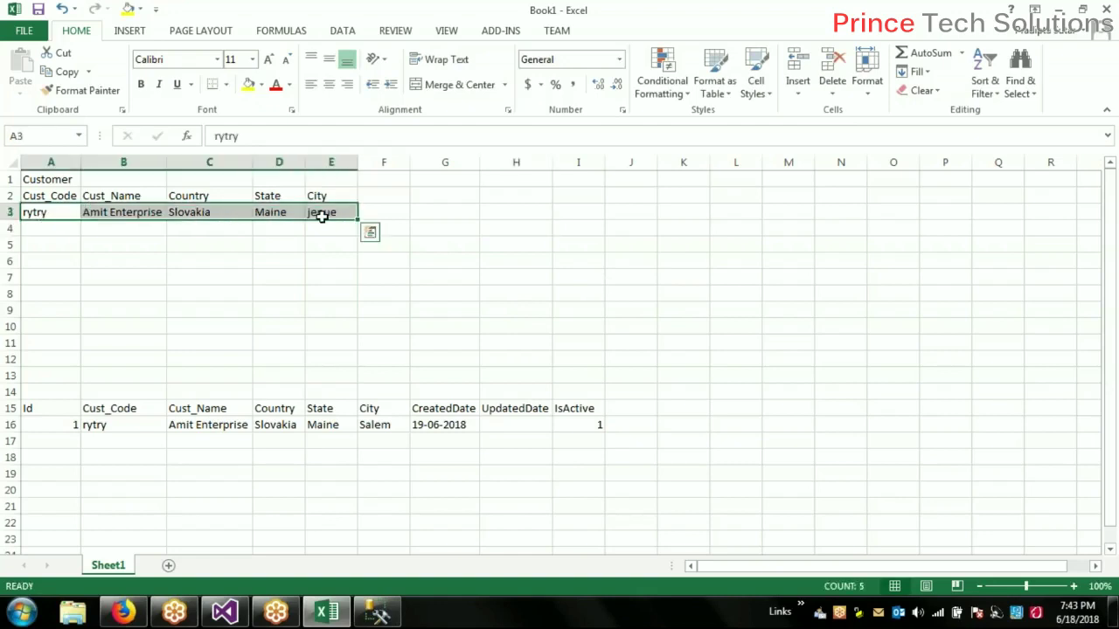
{"action": "key", "text": "ctrl+c"}
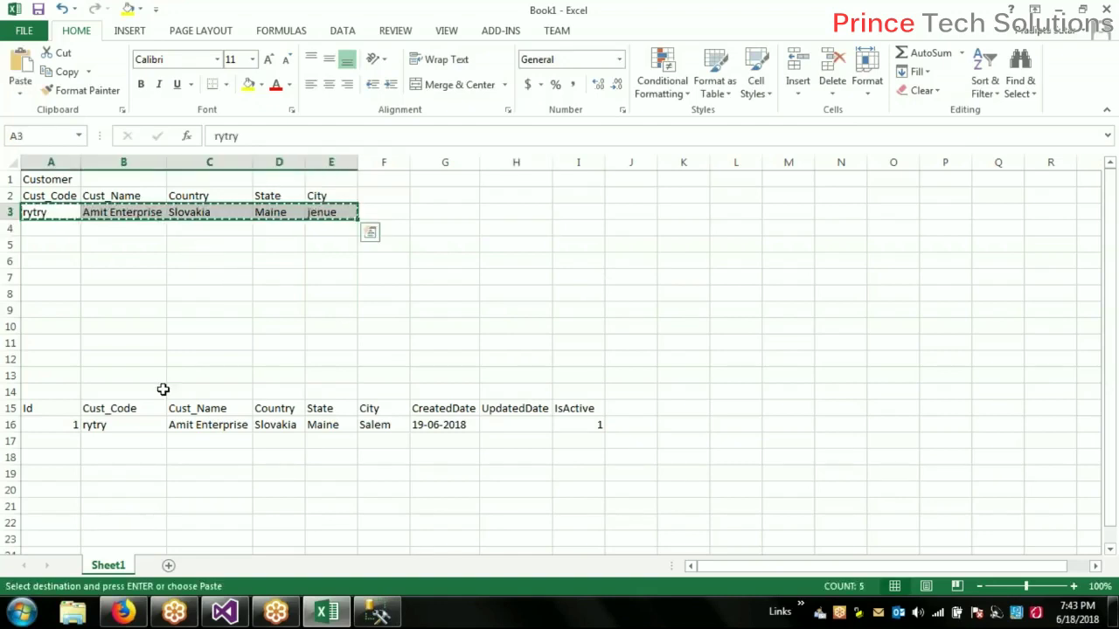
{"action": "left_click_drag", "start_coordinate": [92, 425], "coordinate": [372, 424]}
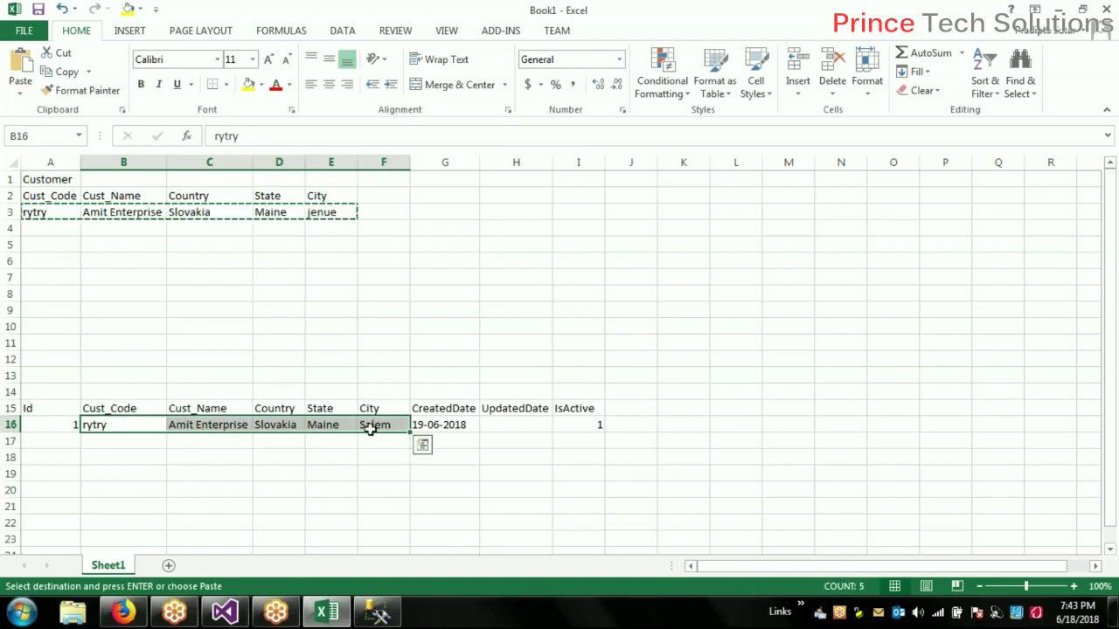
{"action": "left_click", "coordinate": [125, 442]}
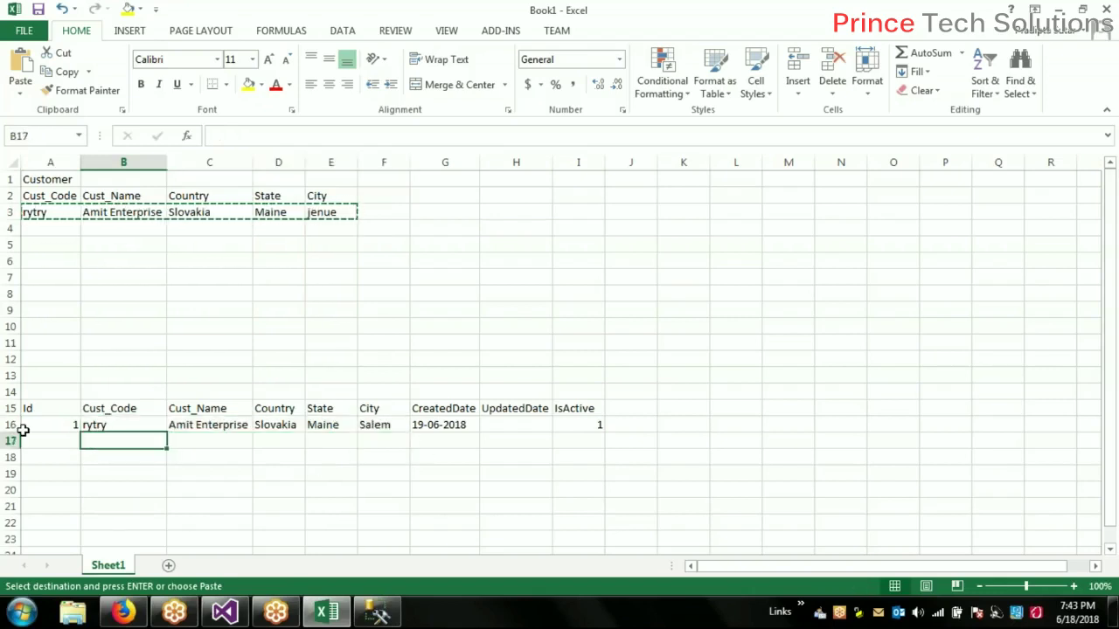
{"action": "left_click", "coordinate": [10, 424]}
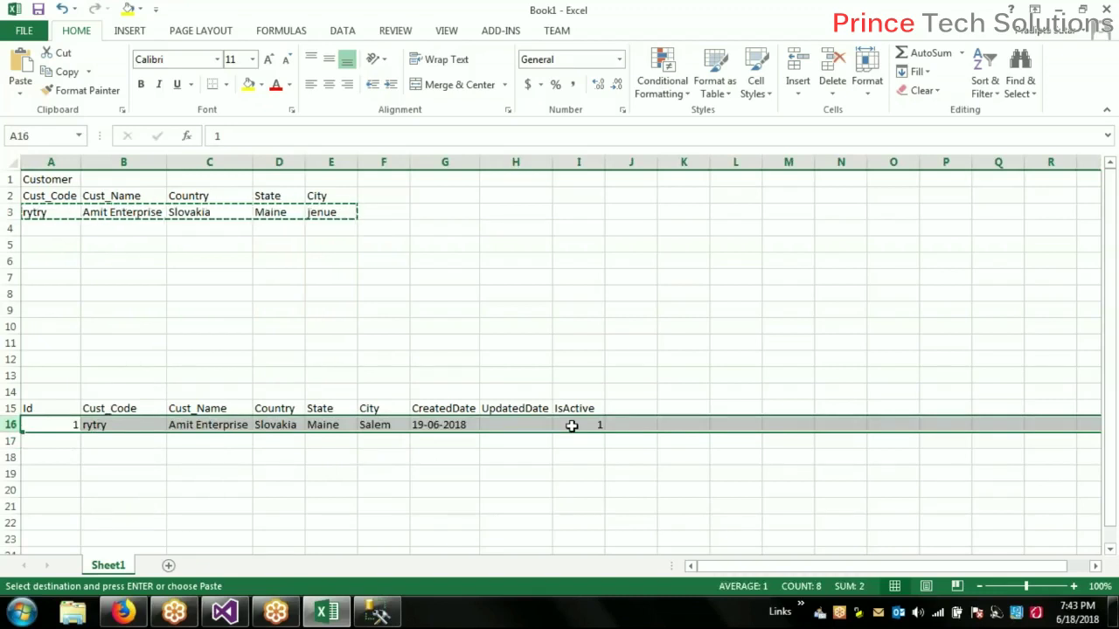
{"action": "left_click", "coordinate": [577, 426]}
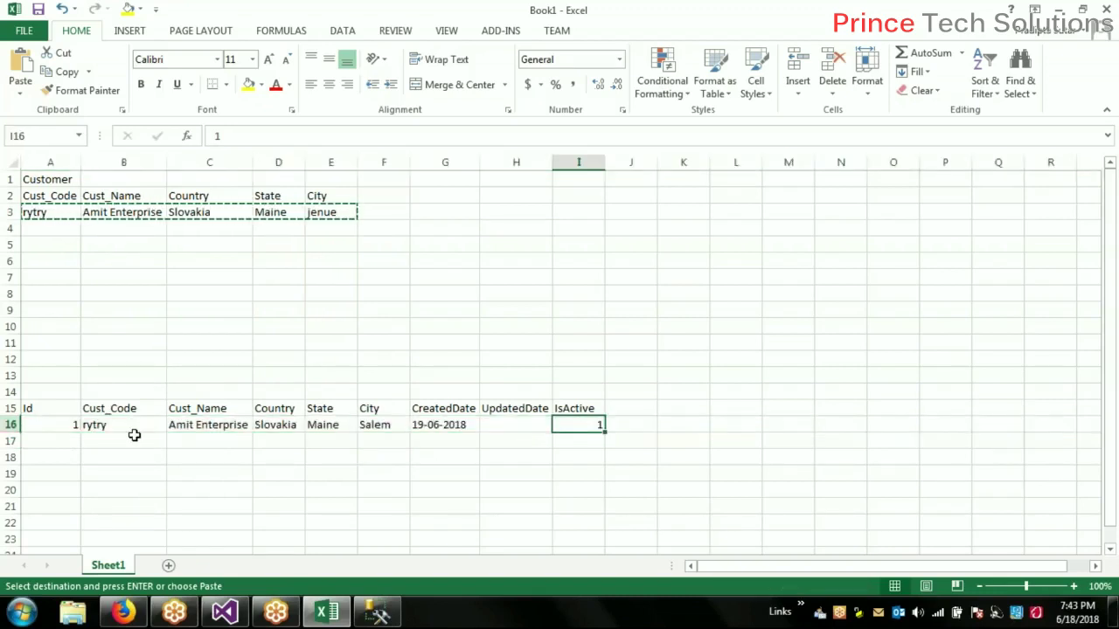
{"action": "left_click", "coordinate": [53, 427], "text": "shift"}
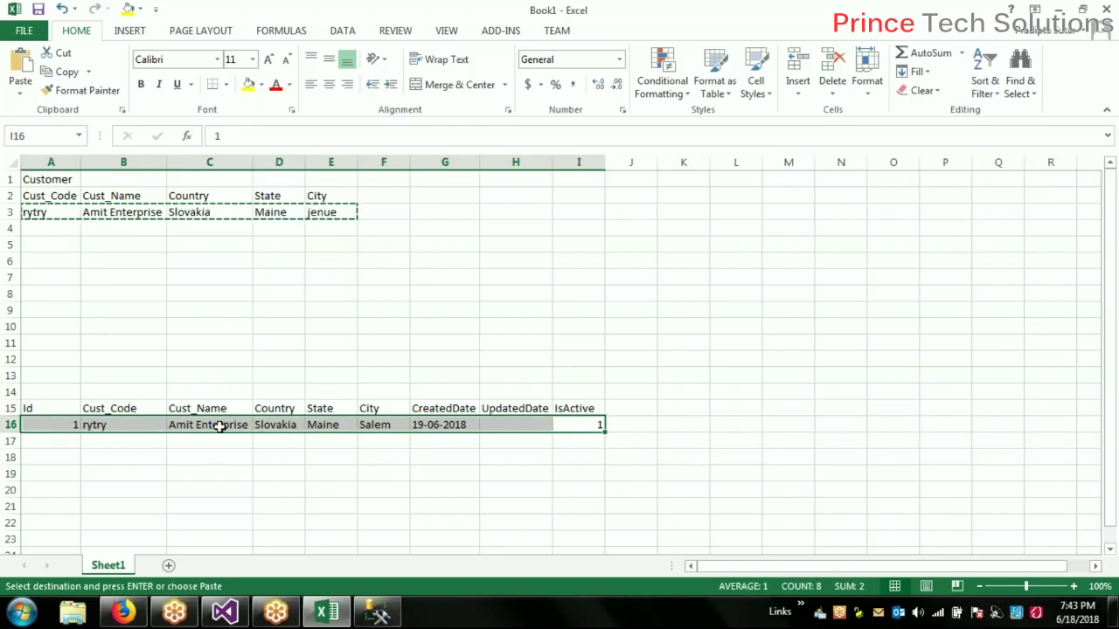
{"action": "left_click", "coordinate": [114, 443]}
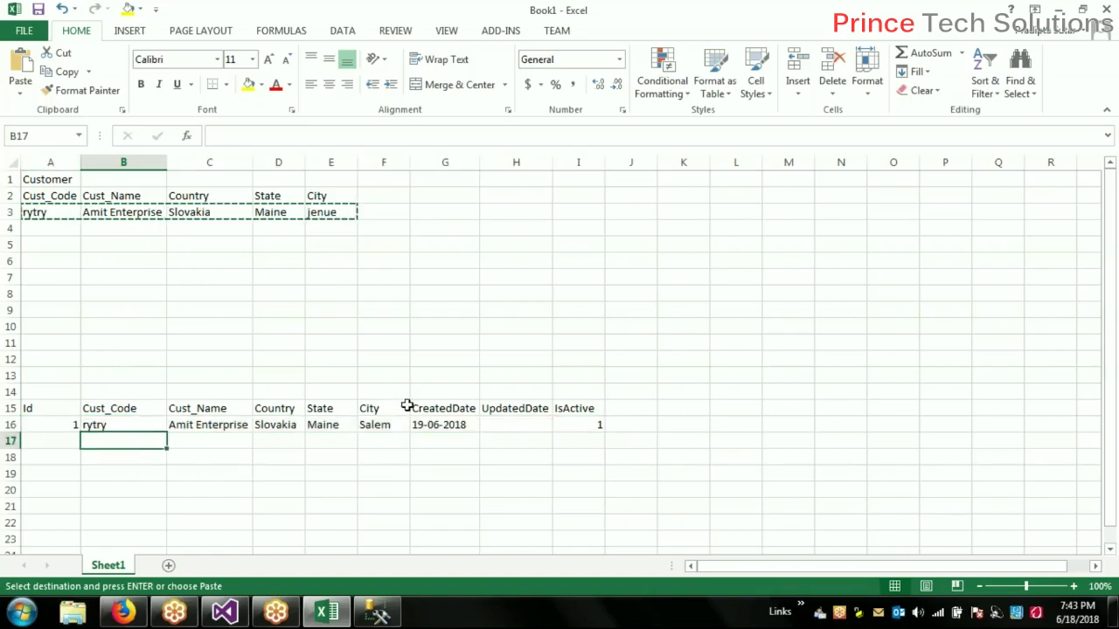
{"action": "key", "text": "ctrl+v"}
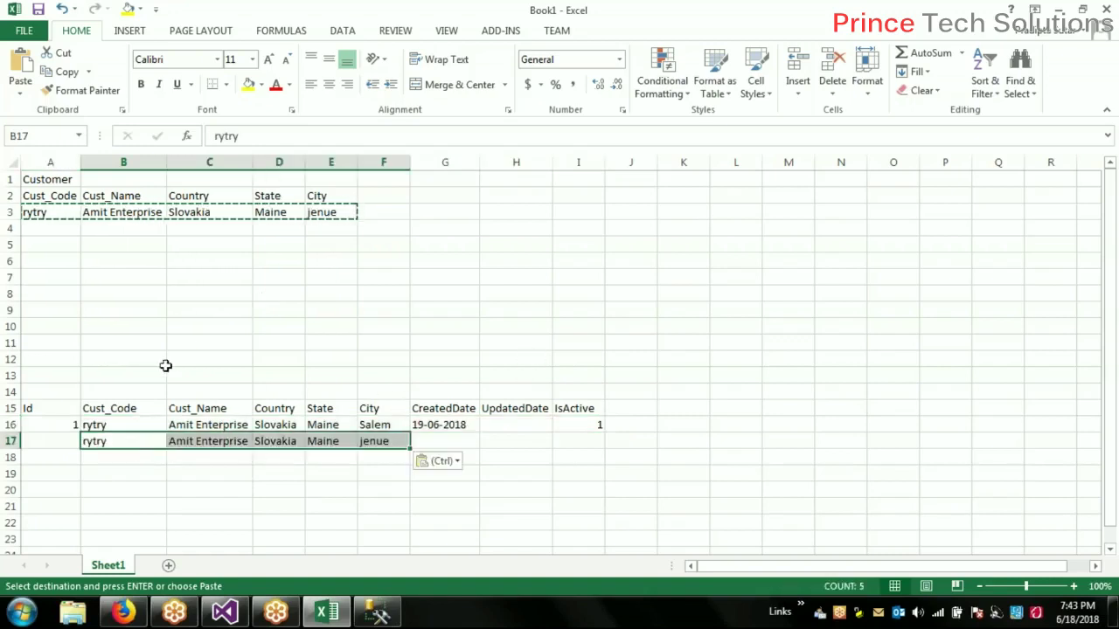
Give the record in row 17 the Id 2 and copy the CreatedDate 19-06-2018 into it from row 16
{"action": "left_click", "coordinate": [59, 440]}
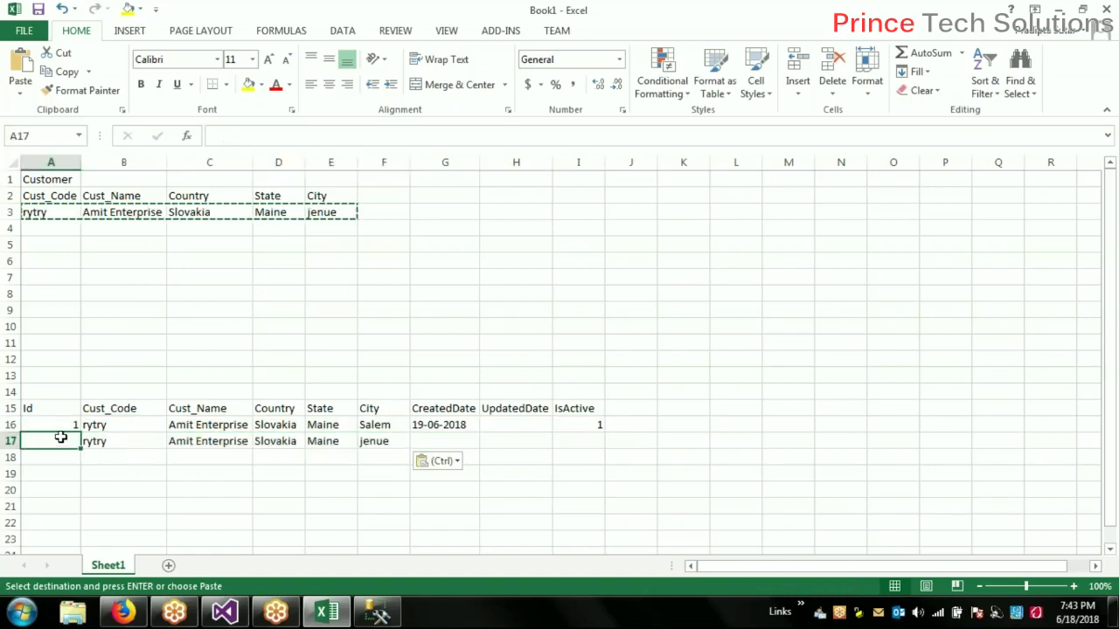
{"action": "type", "text": "2"}
{"action": "key", "text": "Tab"}
{"action": "key", "text": "Tab"}
{"action": "key", "text": "Tab"}
{"action": "key", "text": "Tab"}
{"action": "key", "text": "Tab"}
{"action": "key", "text": "Tab"}
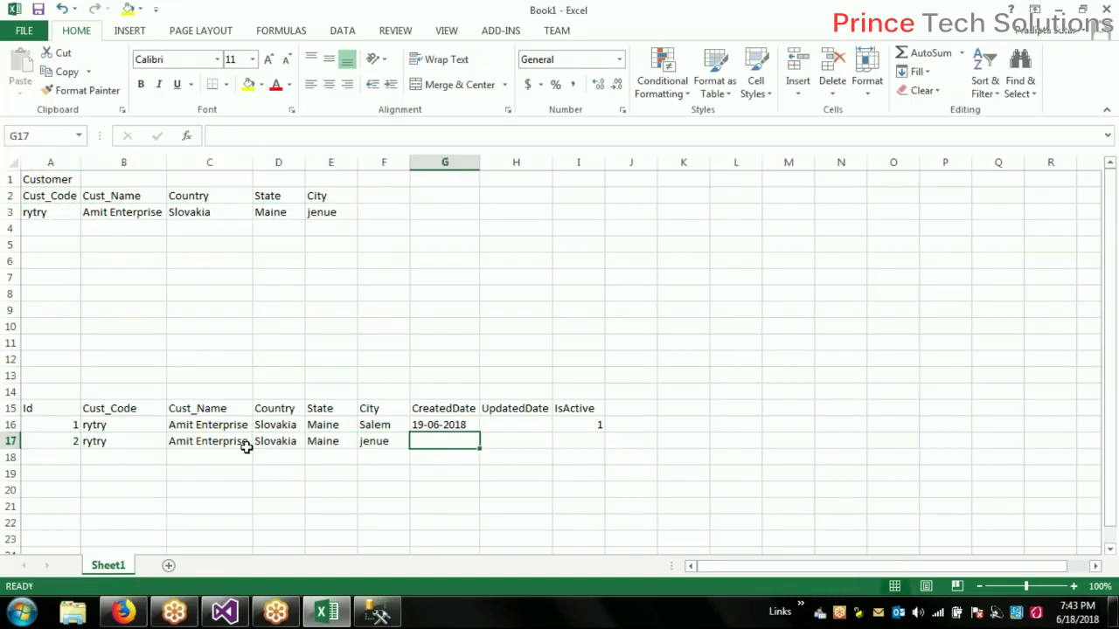
{"action": "key", "text": "Up"}
{"action": "key", "text": "ctrl+c"}
{"action": "left_click", "coordinate": [454, 446]}
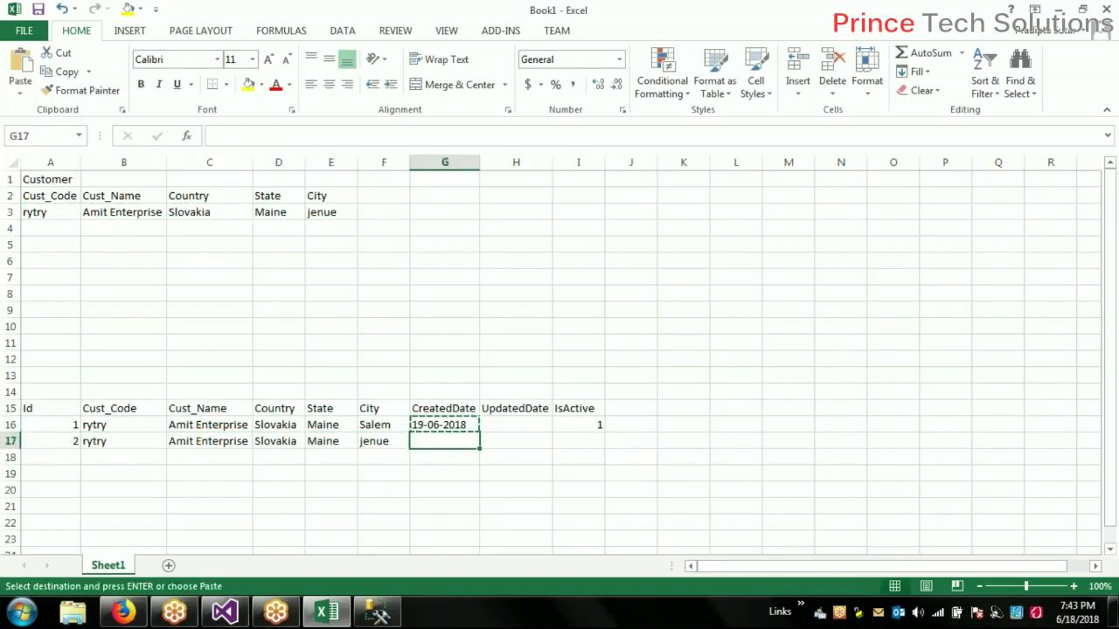
{"action": "key", "text": "ctrl+v"}
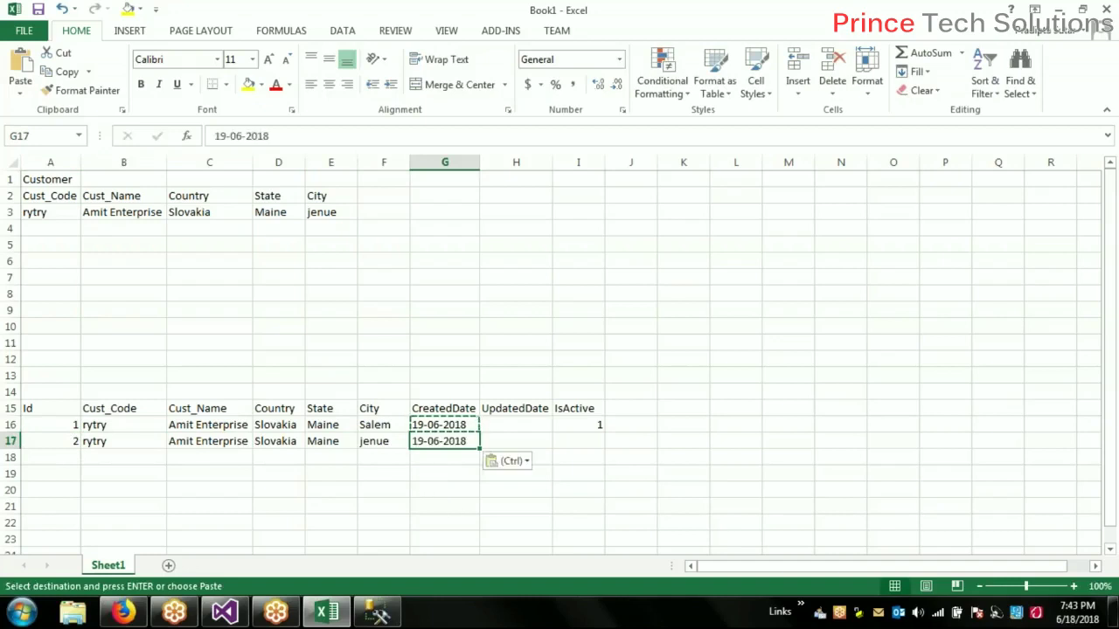
Copy the CreatedDate of row 16 into its UpdatedDate and change it to 18-06-2018
{"action": "left_click", "coordinate": [516, 441]}
{"action": "left_click", "coordinate": [516, 425]}
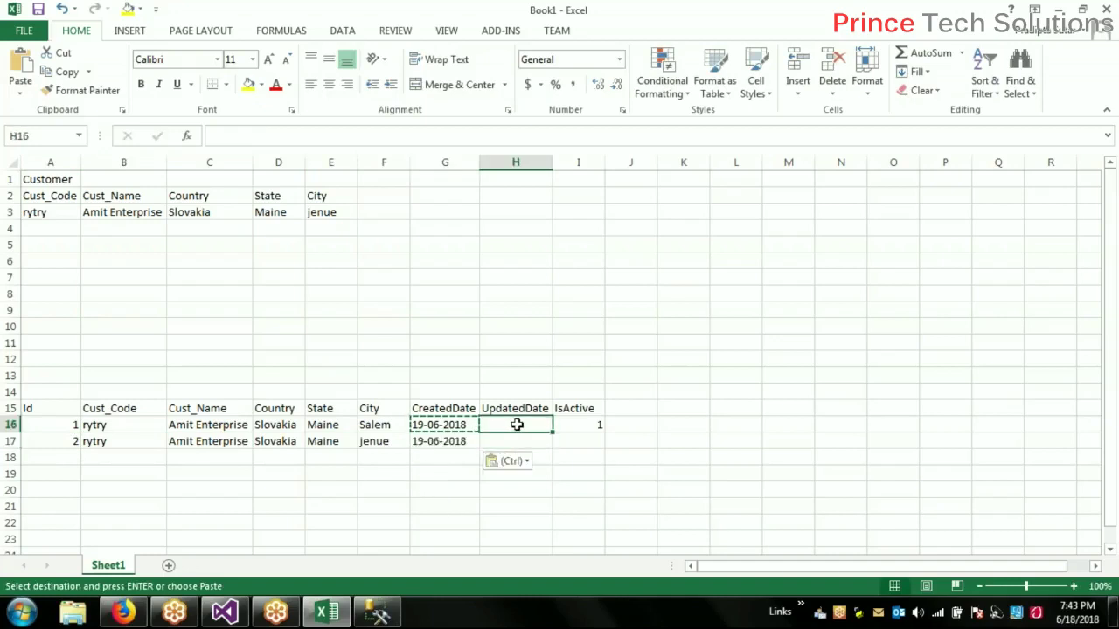
{"action": "key", "text": "ctrl+v"}
{"action": "double_click", "coordinate": [492, 425]}
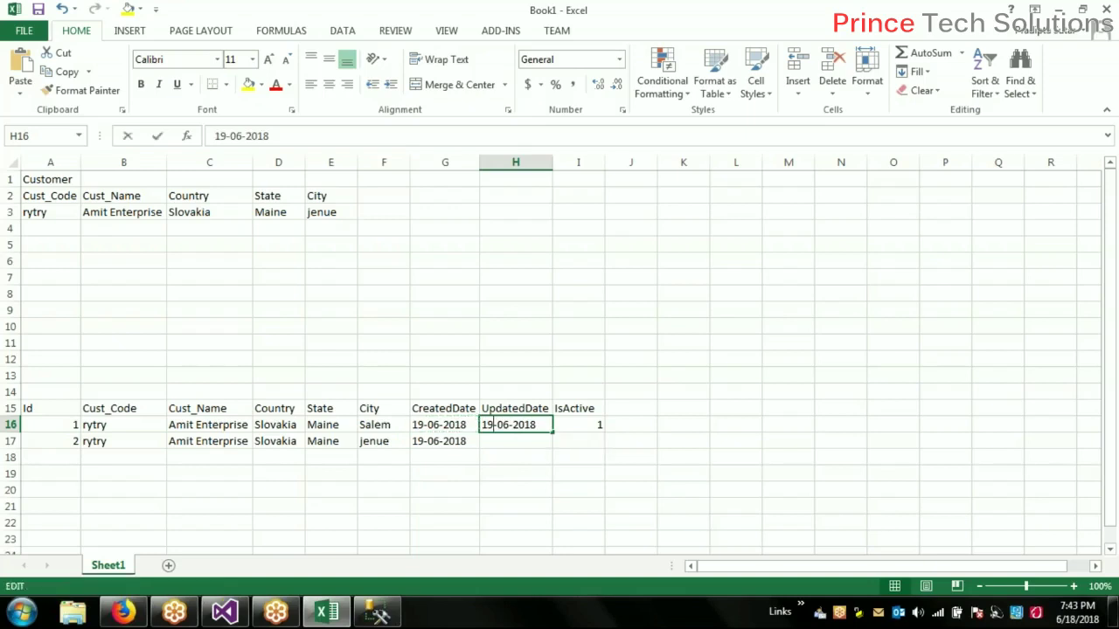
{"action": "key", "text": "BackSpace"}
{"action": "type", "text": "8"}
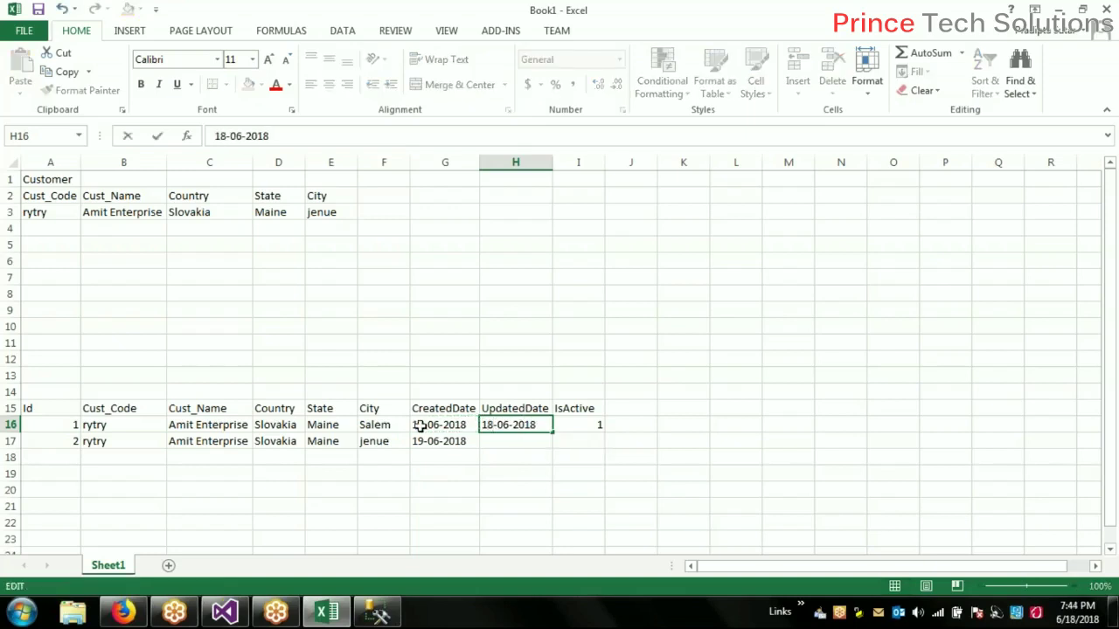
Set CreatedDate back to 18-06-2018 for the record in row 16
{"action": "left_click", "coordinate": [419, 424]}
{"action": "double_click", "coordinate": [420, 425]}
{"action": "key", "text": "BackSpace"}
{"action": "type", "text": "8"}
{"action": "left_click", "coordinate": [613, 397]}
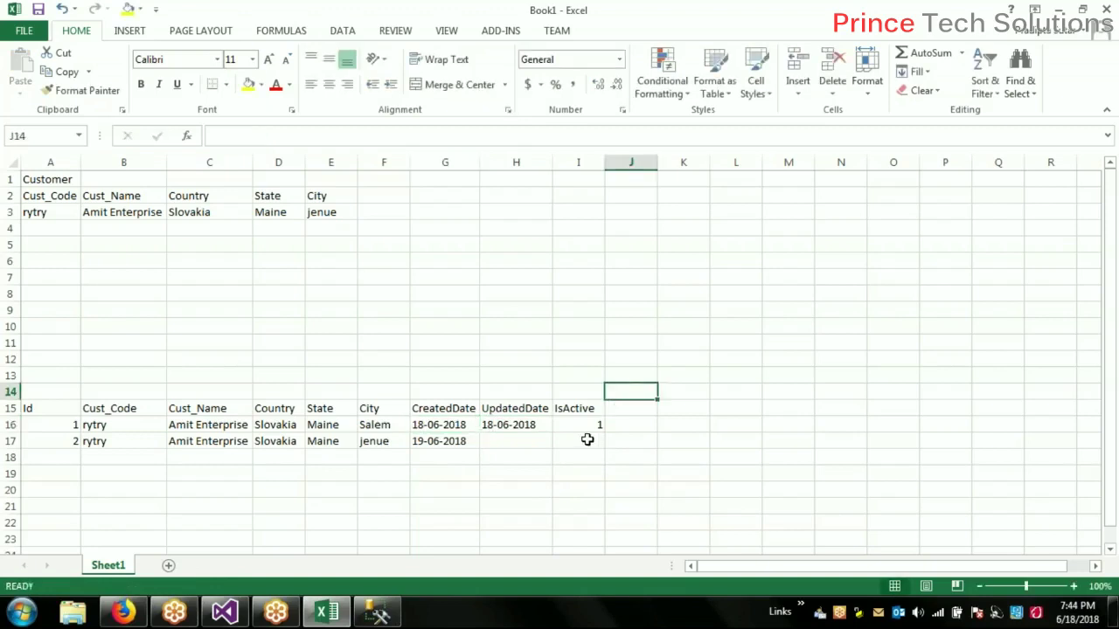
Set IsActive to 0 for the record in row 16 and to 1 for the record in row 17
{"action": "left_click", "coordinate": [588, 425]}
{"action": "type", "text": "0"}
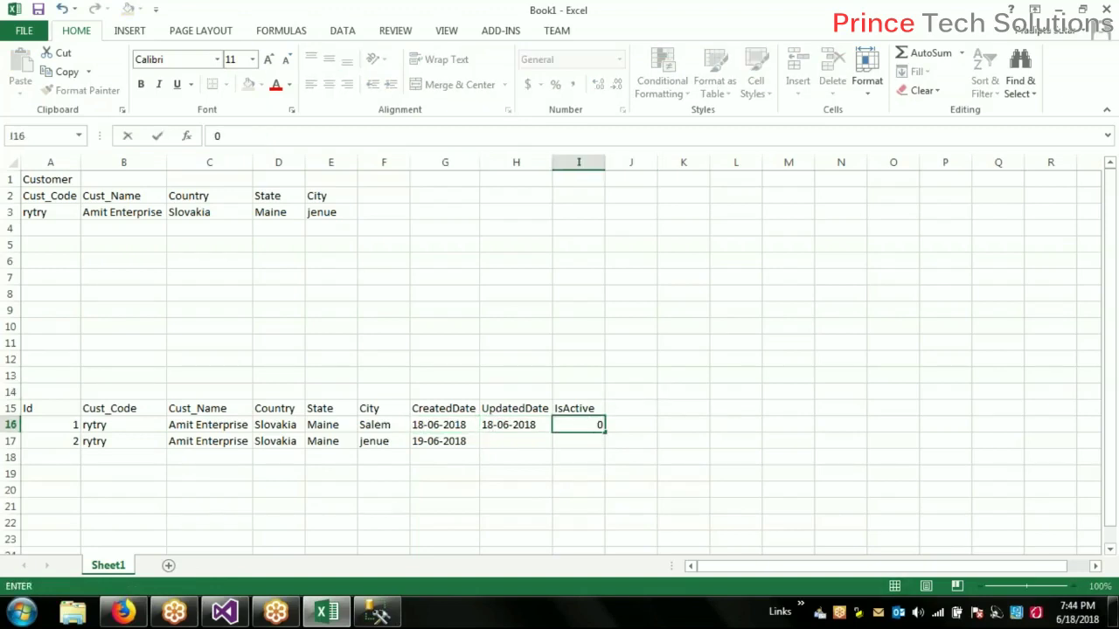
{"action": "key", "text": "Return"}
{"action": "type", "text": "1"}
{"action": "left_click", "coordinate": [735, 423]}
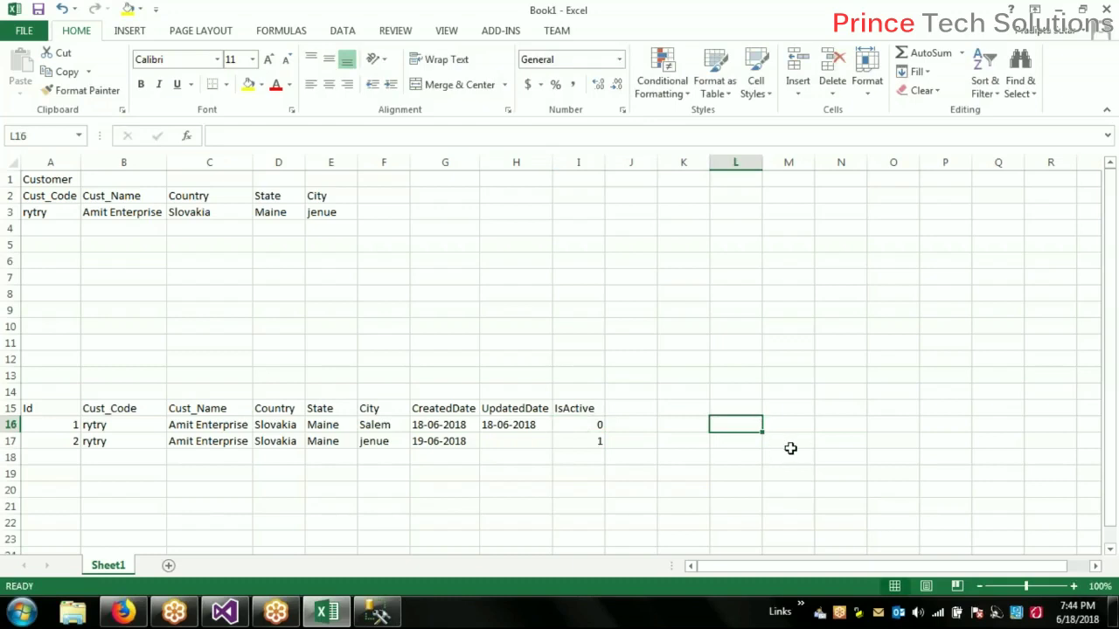
Highlight the City value jenue in row 17 with bold red text
{"action": "left_click", "coordinate": [385, 441]}
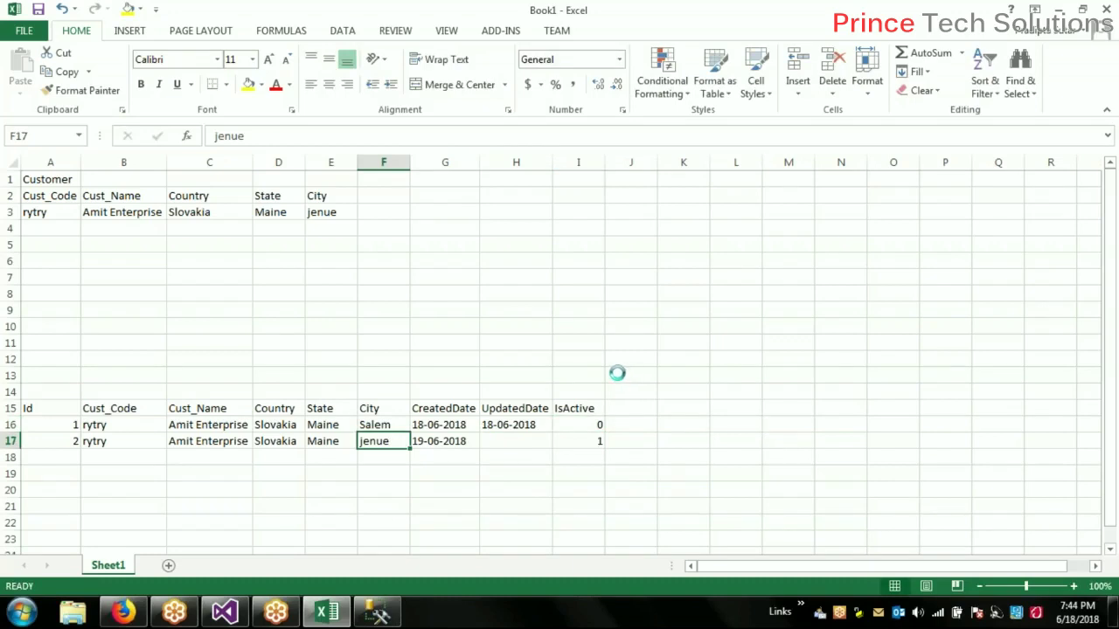
{"action": "key", "text": "ctrl+b"}
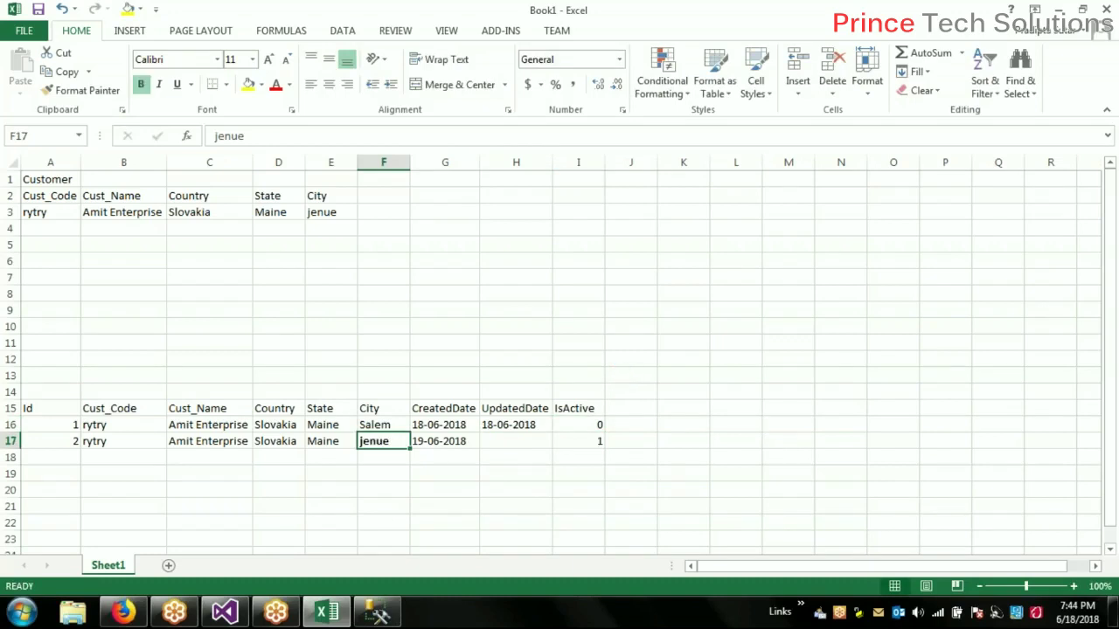
{"action": "left_click", "coordinate": [274, 84]}
{"action": "left_click", "coordinate": [677, 374]}
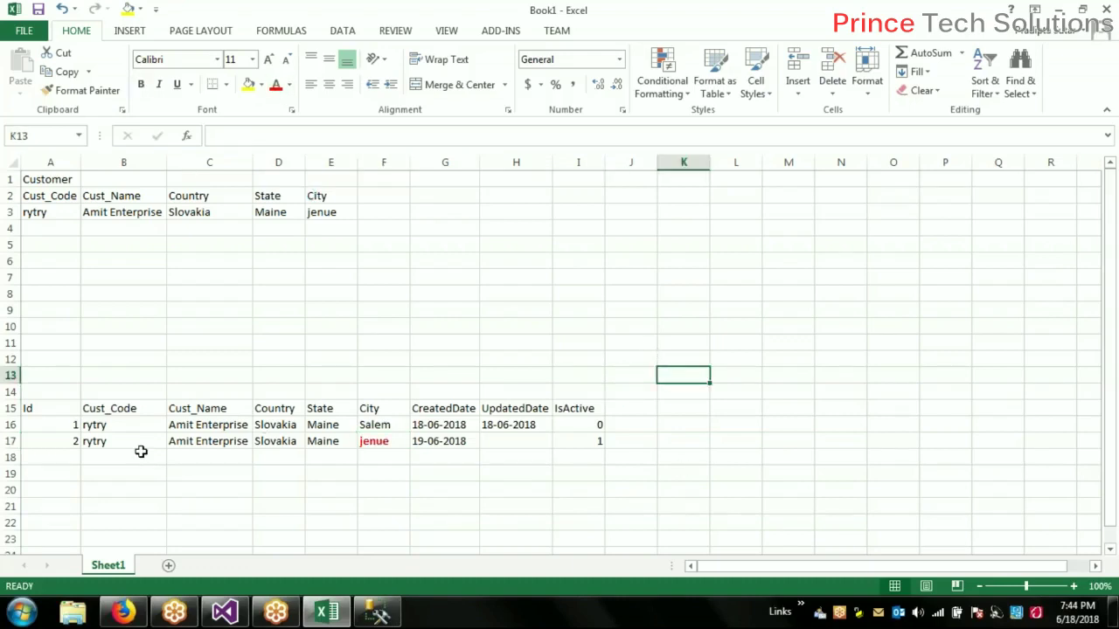
{"action": "left_click_drag", "start_coordinate": [46, 442], "coordinate": [590, 441]}
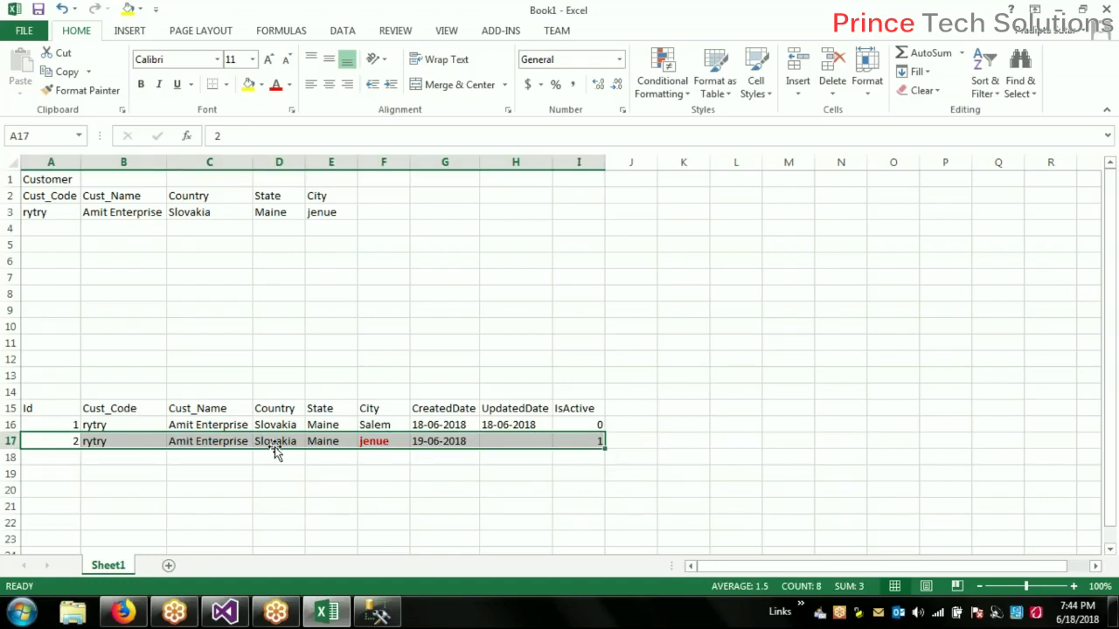
{"action": "left_click", "coordinate": [341, 440]}
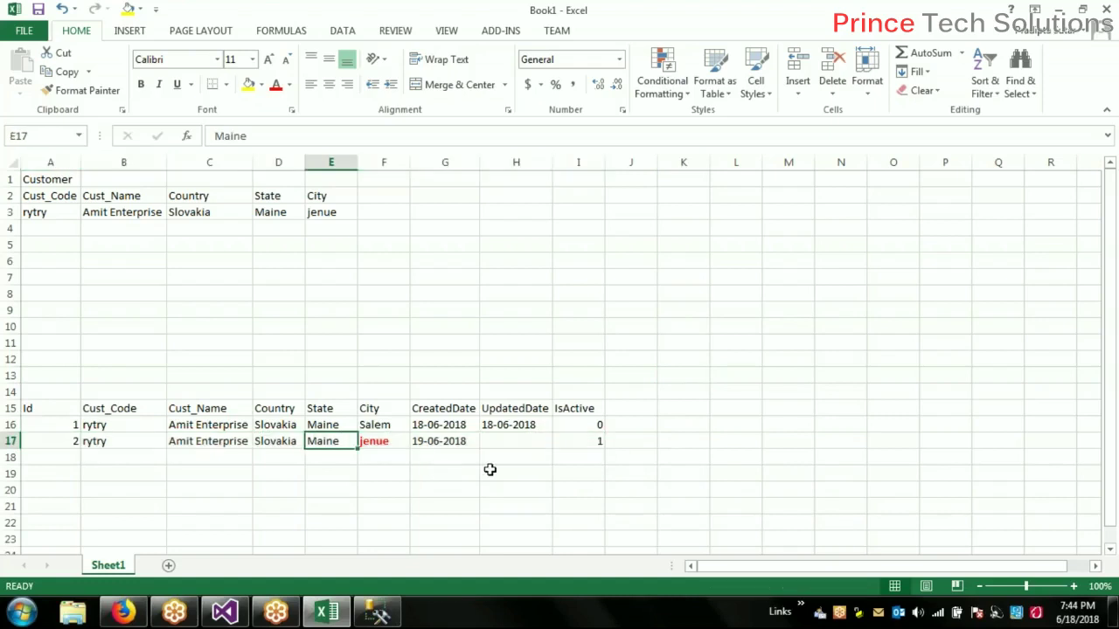
{"action": "left_click", "coordinate": [589, 442]}
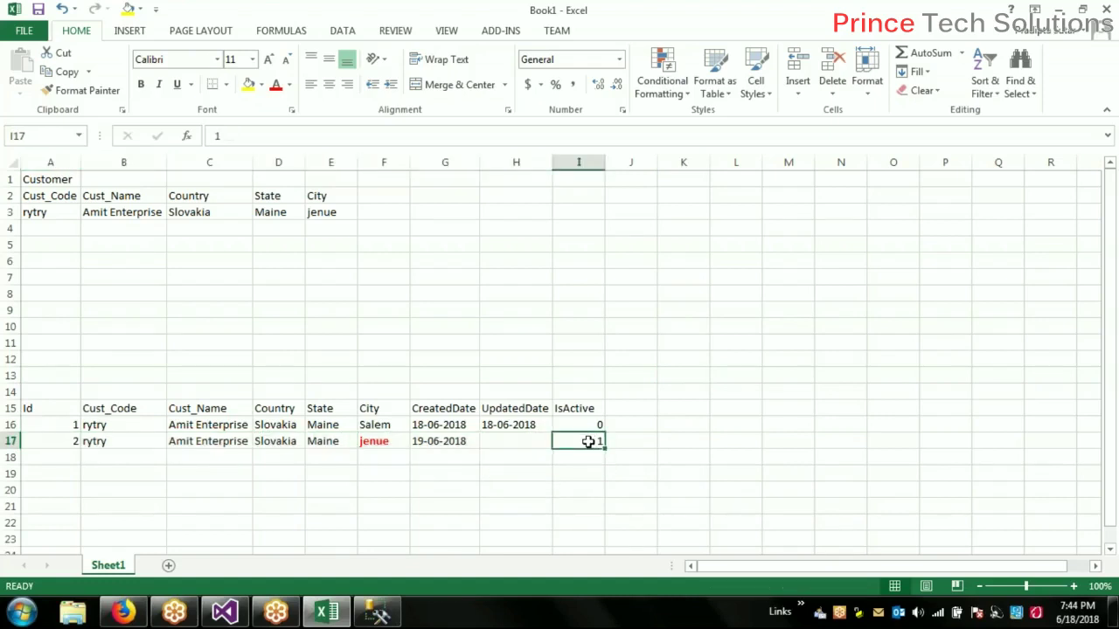
{"action": "left_click_drag", "start_coordinate": [583, 441], "coordinate": [42, 439]}
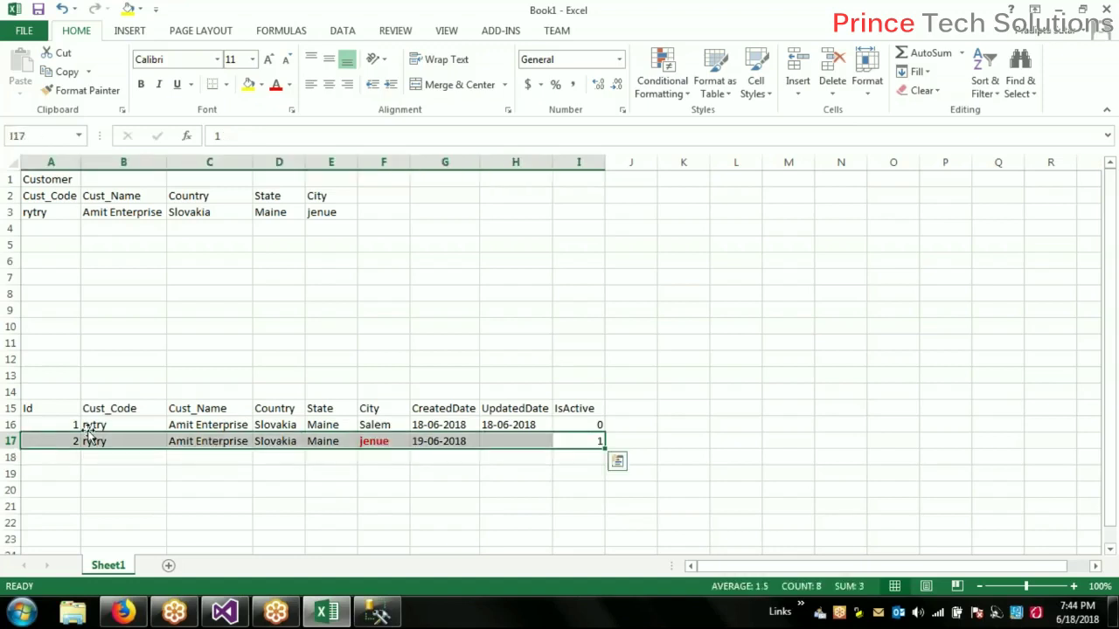
{"action": "left_click", "coordinate": [835, 422]}
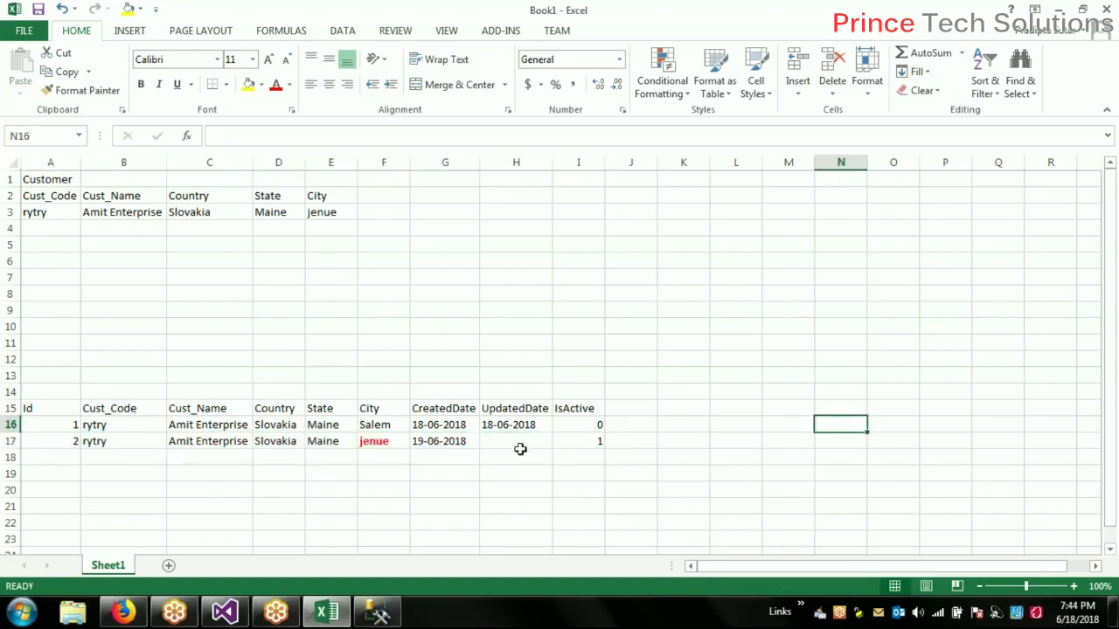
{"action": "left_click", "coordinate": [578, 323]}
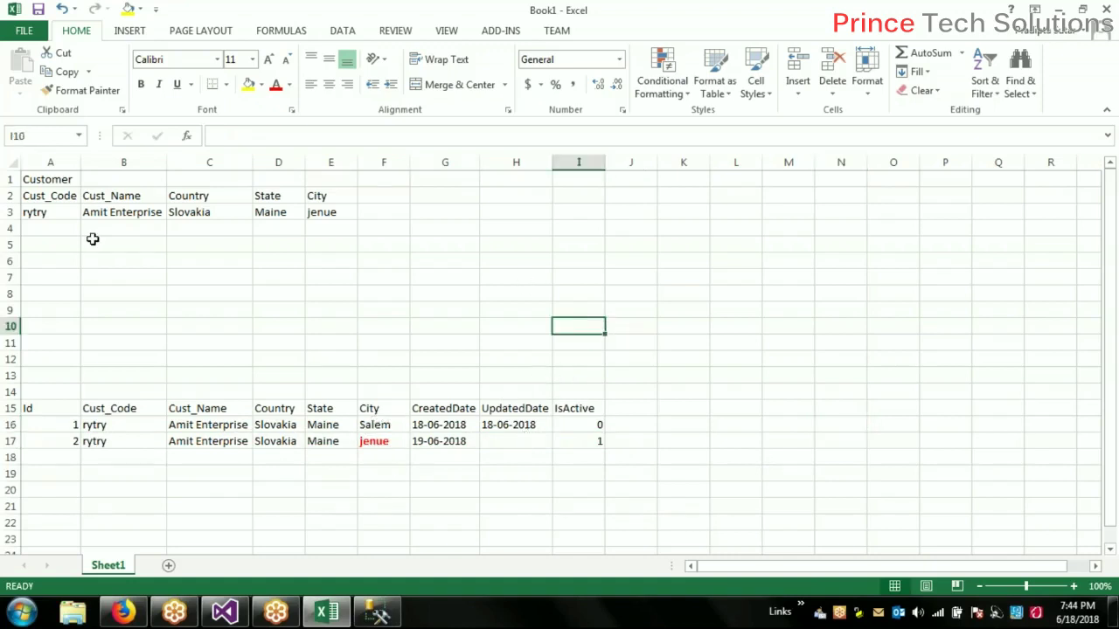
Change the State of the source customer record in row 3 to Cuba
{"action": "left_click", "coordinate": [270, 213]}
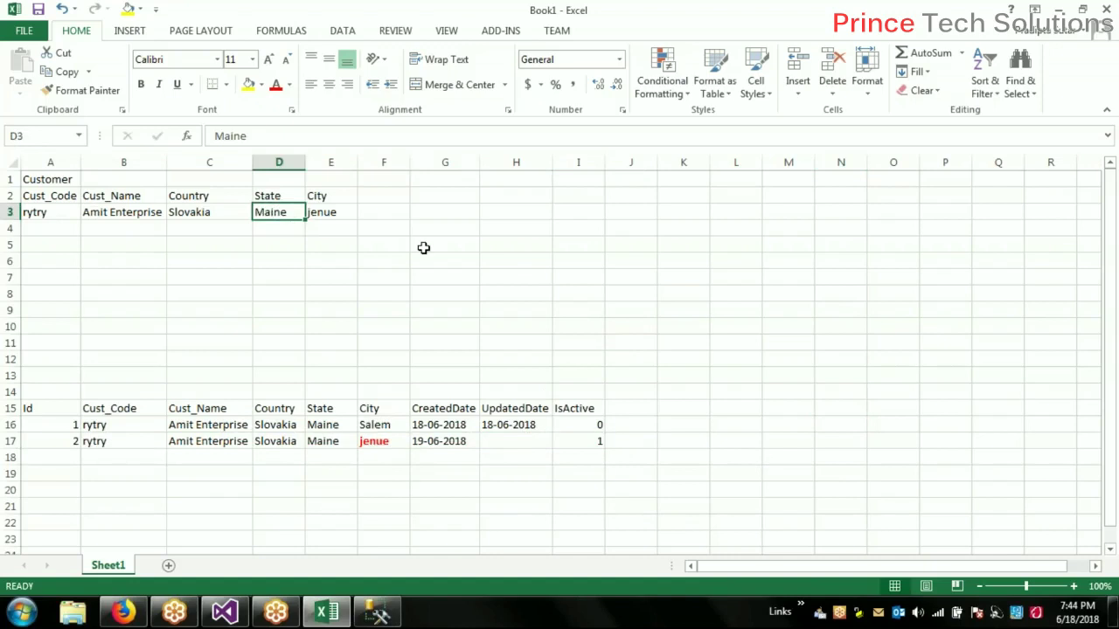
{"action": "type", "text": "K"}
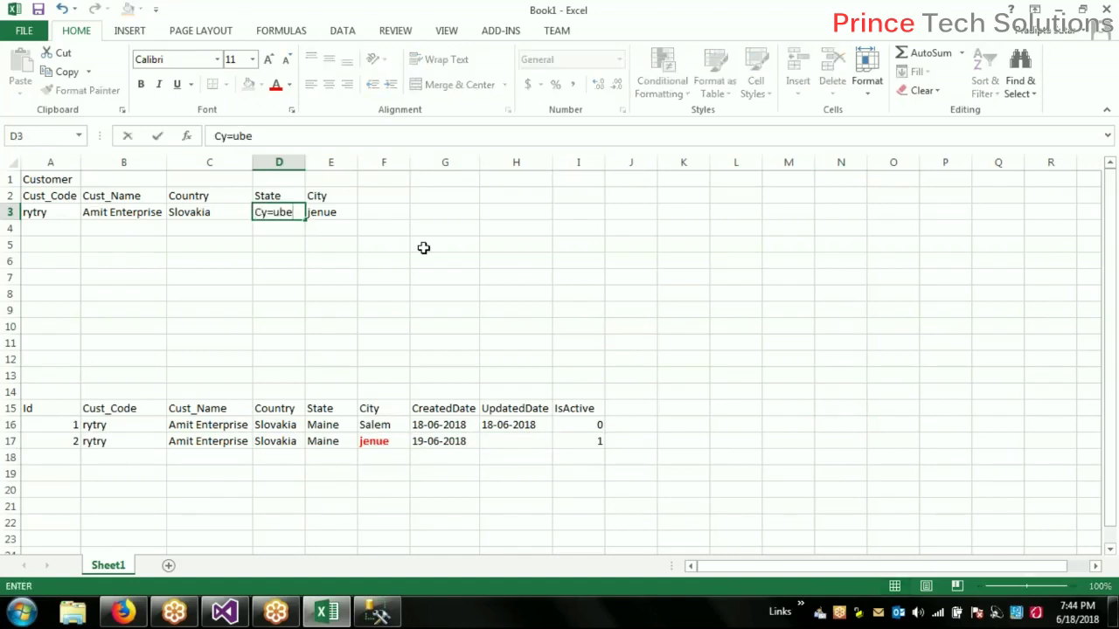
{"action": "key", "text": "BackSpace"}
{"action": "key", "text": "BackSpace"}
{"action": "key", "text": "BackSpace"}
{"action": "key", "text": "BackSpace"}
{"action": "type", "text": "ub"}
{"action": "left_click", "coordinate": [440, 260]}
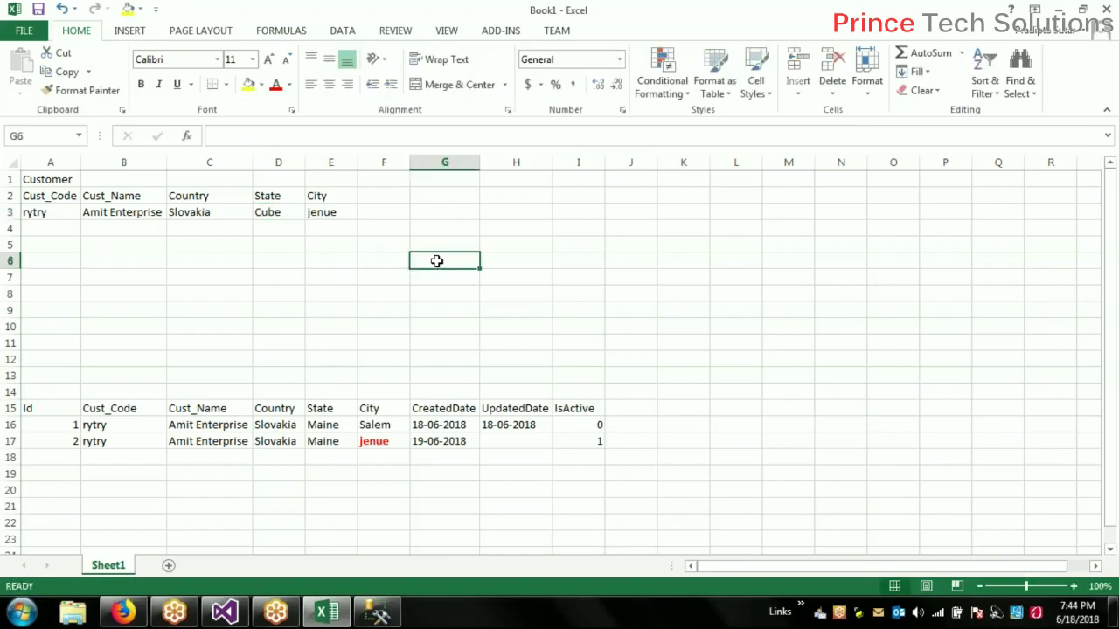
{"action": "left_click", "coordinate": [292, 212]}
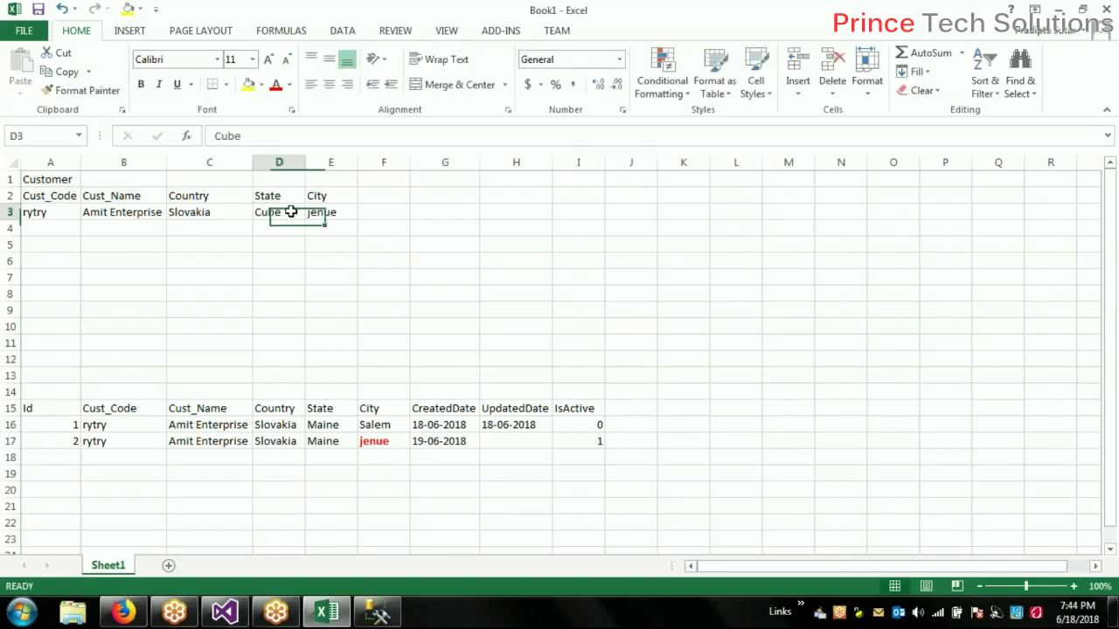
{"action": "key", "text": "F2"}
{"action": "key", "text": "BackSpace"}
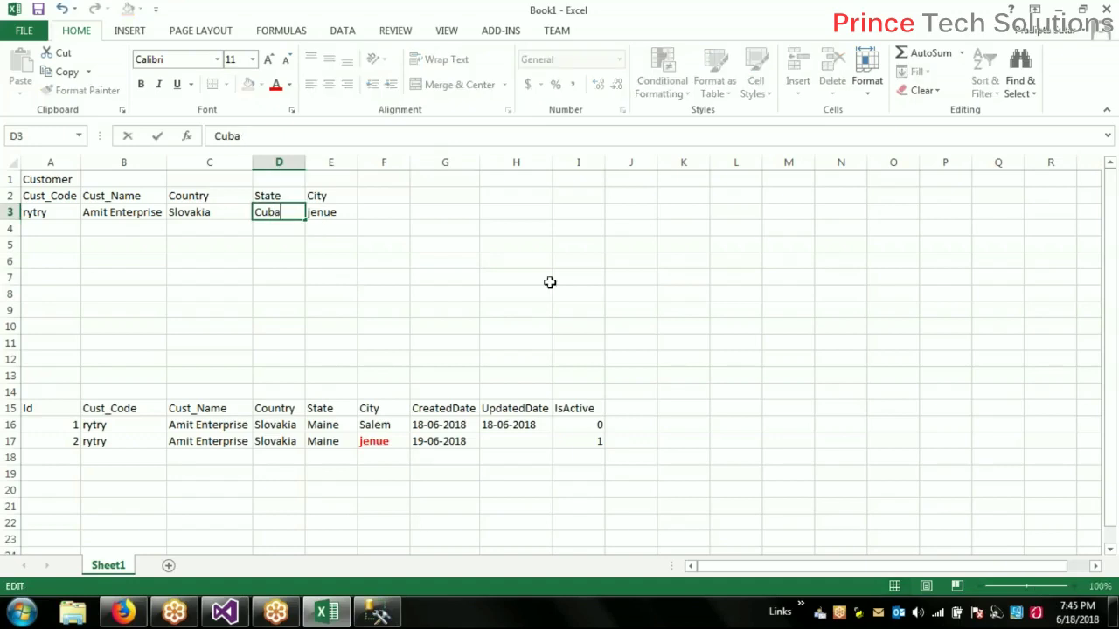
{"action": "left_click", "coordinate": [550, 282]}
{"action": "left_click", "coordinate": [292, 214]}
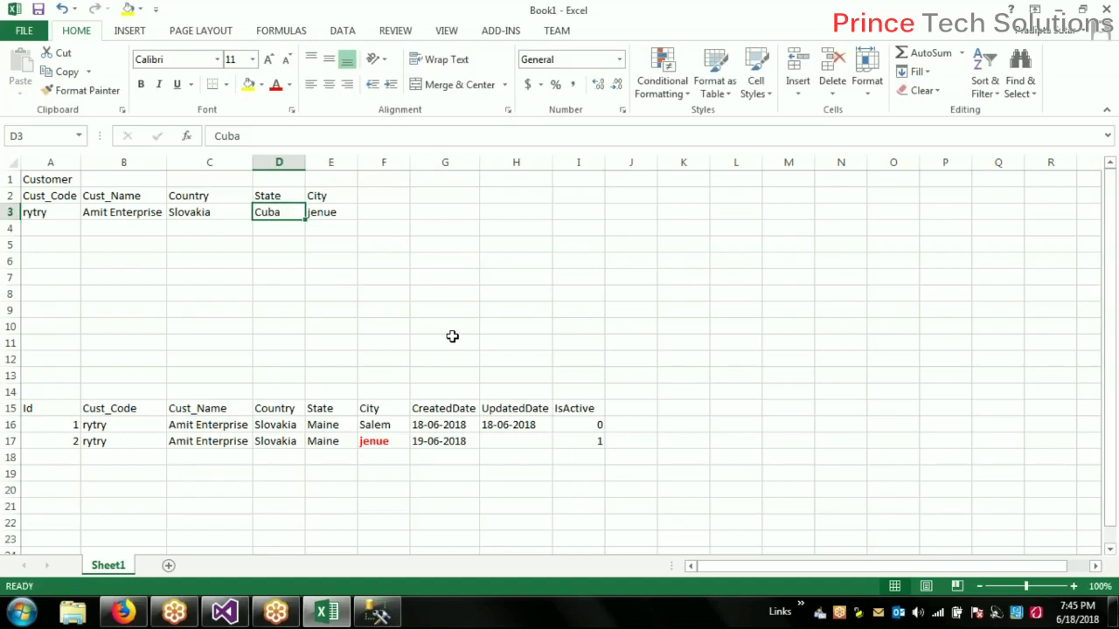
Change the City of the source customer record in row 3 to jenues
{"action": "left_click", "coordinate": [353, 214]}
{"action": "key", "text": "F2"}
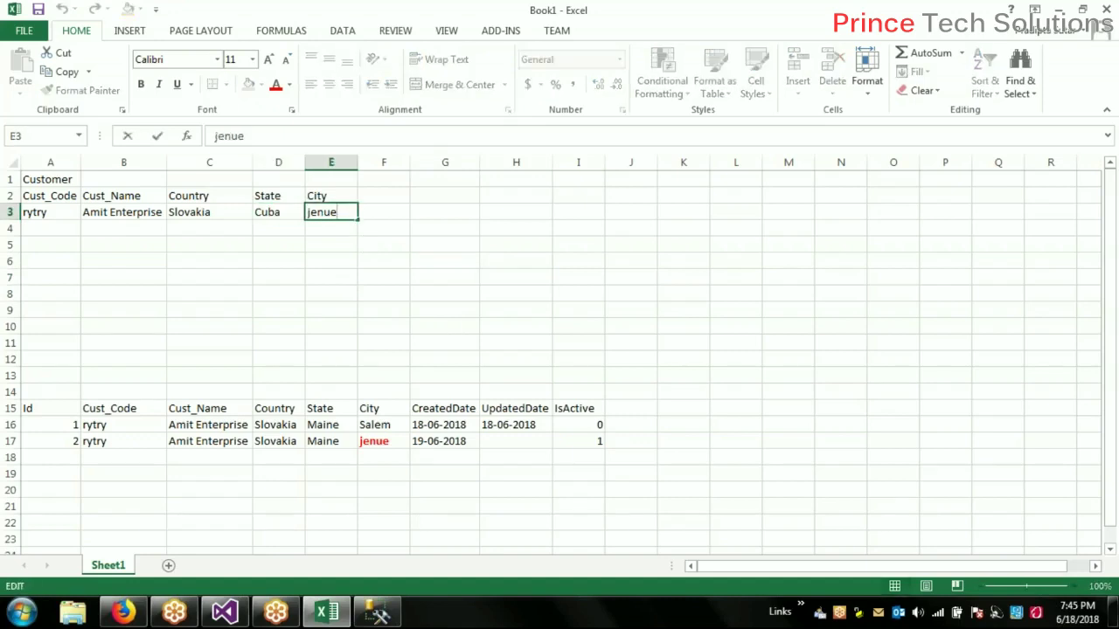
{"action": "type", "text": "s"}
{"action": "left_click", "coordinate": [471, 257]}
Copy the customer record from row 3 into row 18 of the dimension table, starting in the Cust_Code column
{"action": "left_click_drag", "start_coordinate": [52, 215], "coordinate": [320, 212]}
{"action": "key", "text": "ctrl+c"}
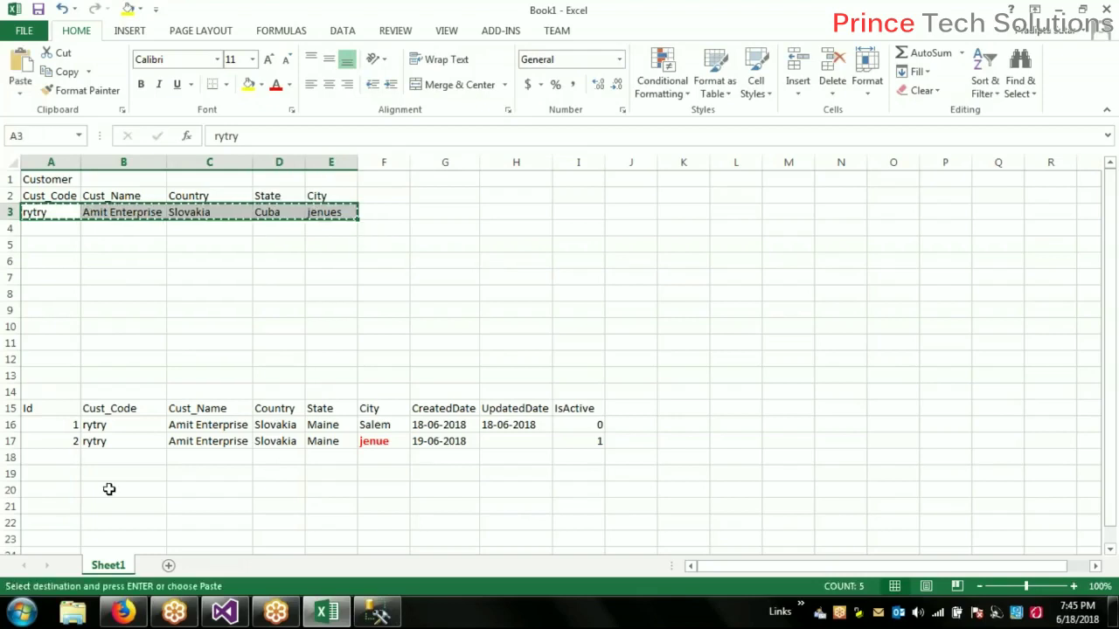
{"action": "left_click", "coordinate": [105, 455]}
{"action": "key", "text": "ctrl+v"}
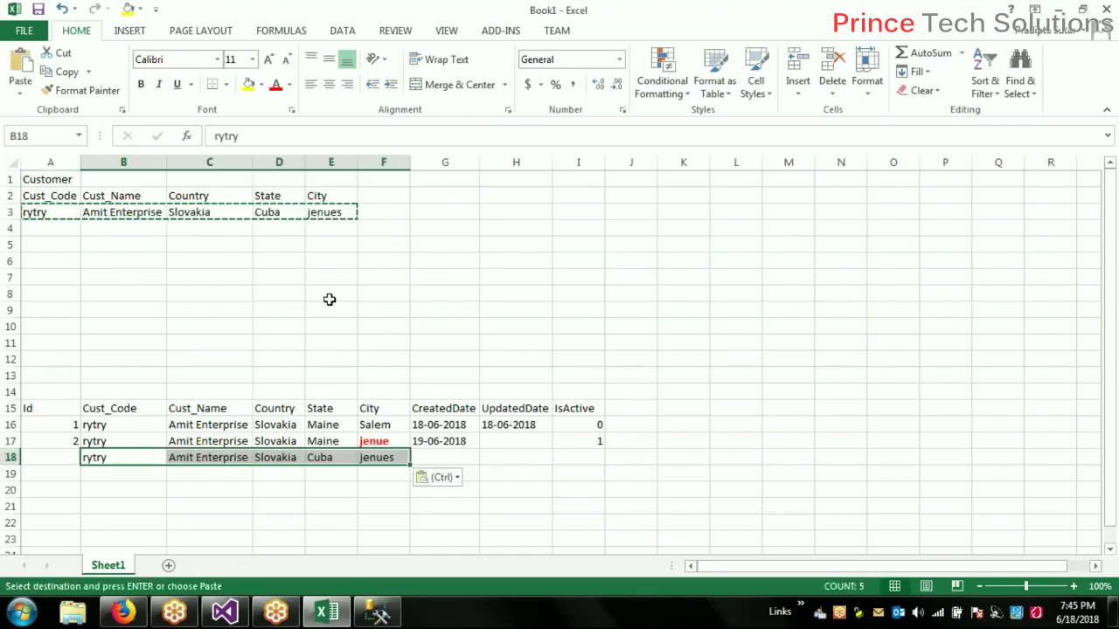
{"action": "left_click", "coordinate": [376, 303]}
Highlight the State value Cuba in row 18 with bold red text
{"action": "left_click", "coordinate": [333, 457]}
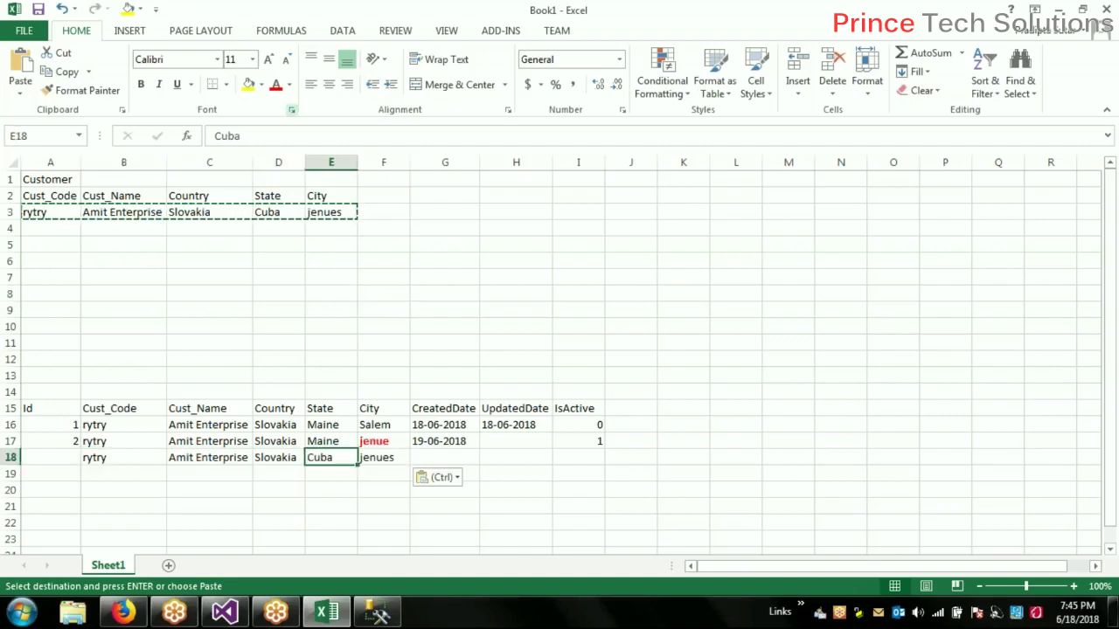
{"action": "key", "text": "Escape"}
{"action": "key", "text": "ctrl+b"}
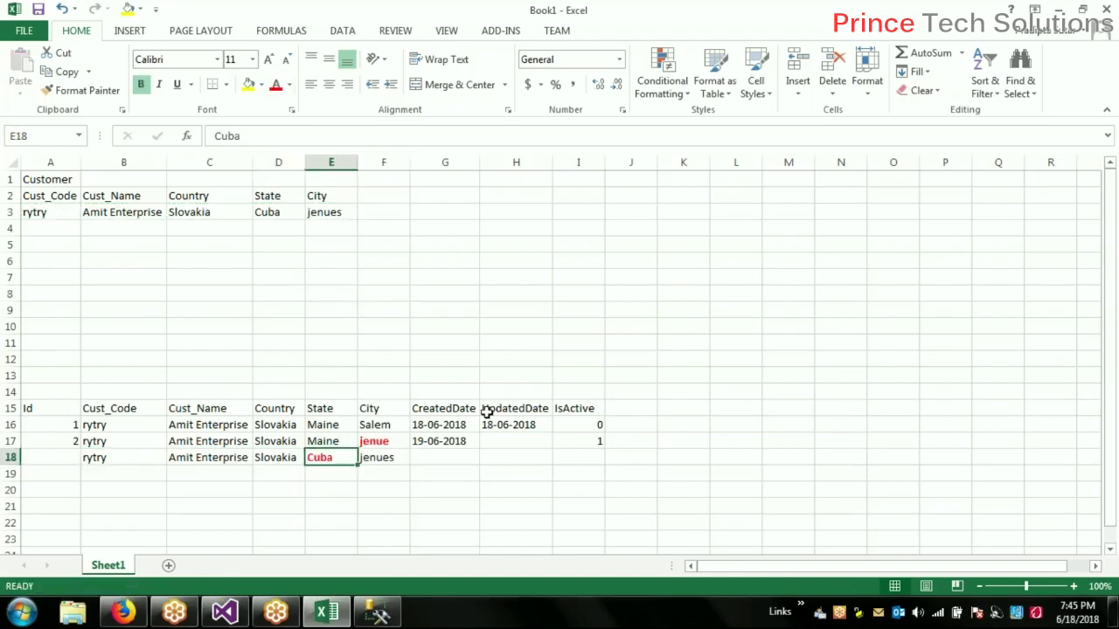
Copy the CreatedDate of row 17 into the CreatedDate of row 18 and the UpdatedDate of row 17
{"action": "left_click", "coordinate": [443, 457]}
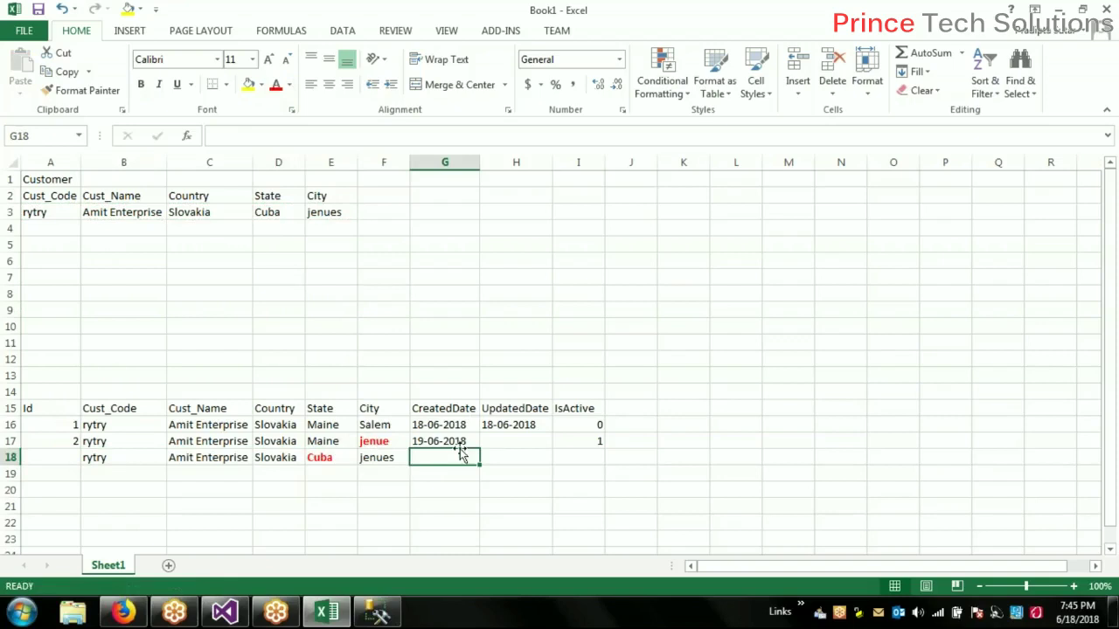
{"action": "left_click", "coordinate": [462, 441]}
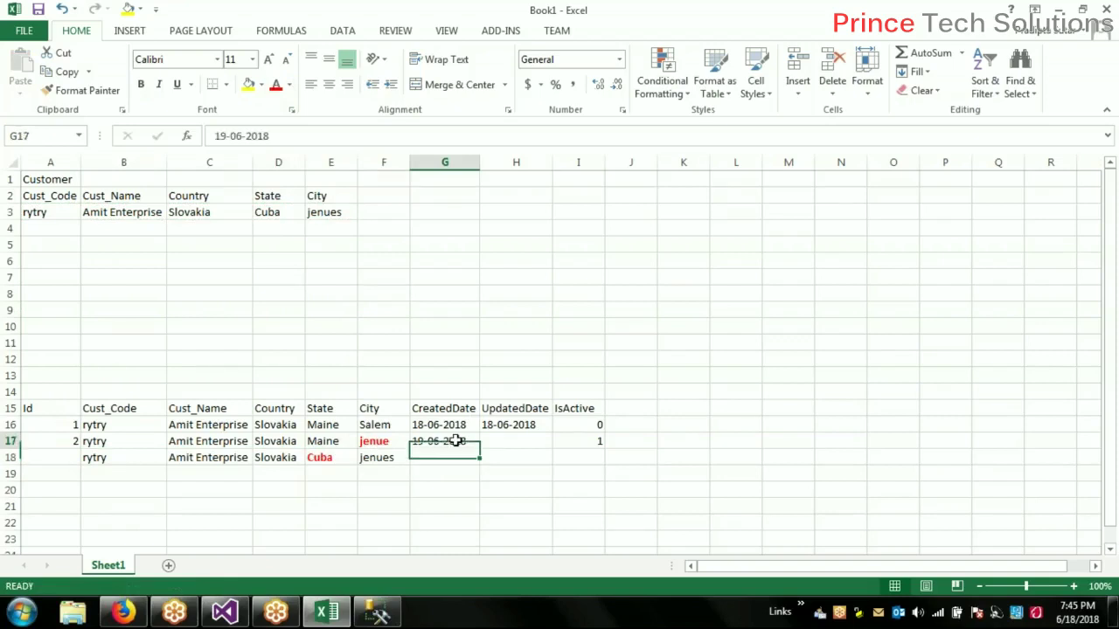
{"action": "key", "text": "ctrl+c"}
{"action": "key", "text": "ctrl+v"}
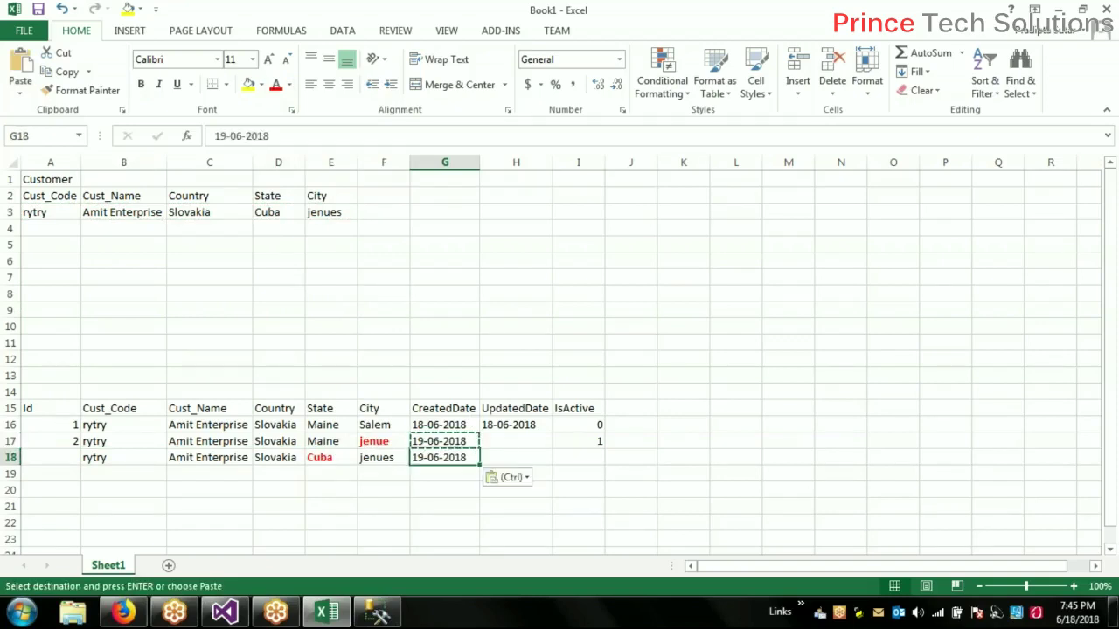
{"action": "left_click", "coordinate": [514, 444]}
{"action": "key", "text": "ctrl+v"}
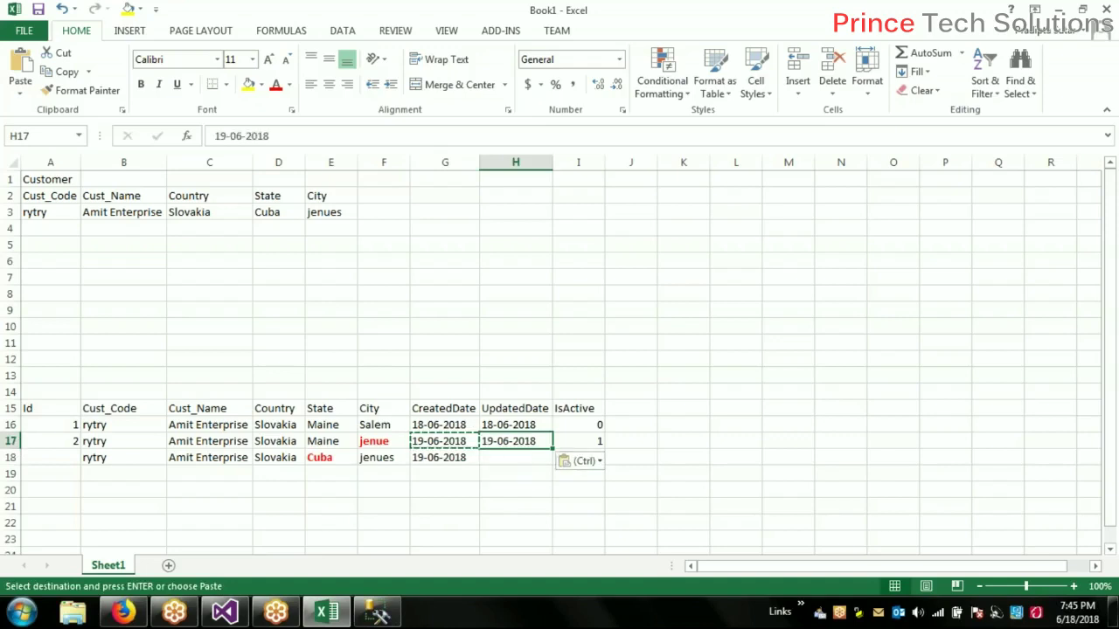
Set IsActive to 0 for the record in row 17 and to 1 for the record in row 18
{"action": "left_click", "coordinate": [577, 440]}
{"action": "type", "text": "0"}
{"action": "key", "text": "Return"}
{"action": "type", "text": "1"}
{"action": "key", "text": "ctrl+Return"}
{"action": "left_click", "coordinate": [666, 465]}
Enter 3 as the Id of the new dimension record in row 18
{"action": "left_click", "coordinate": [63, 459]}
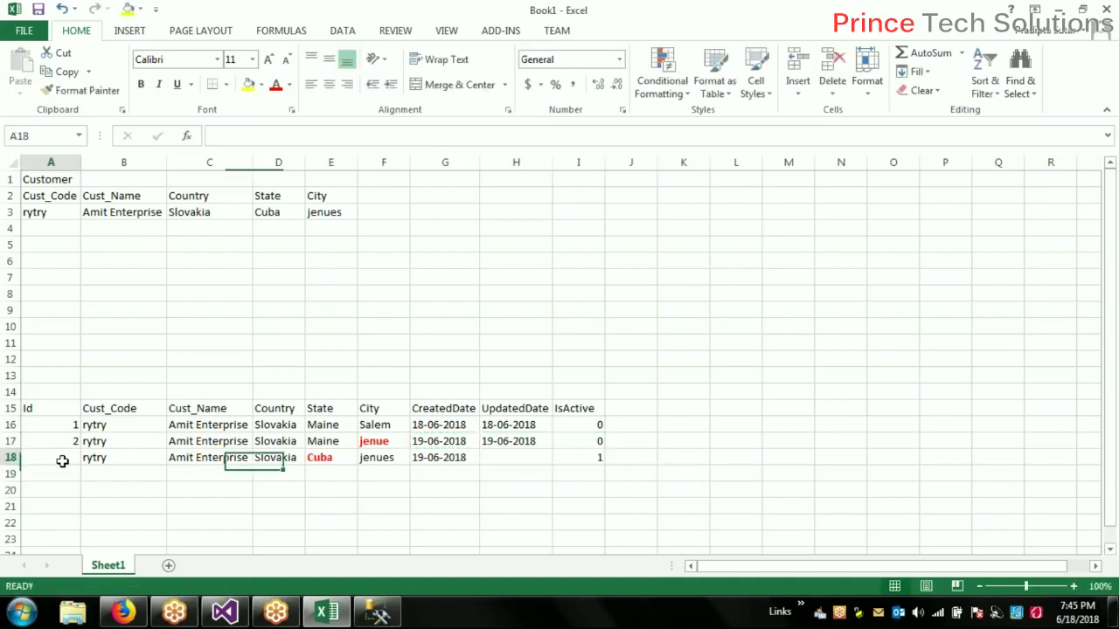
{"action": "type", "text": "3"}
{"action": "key", "text": "Return"}
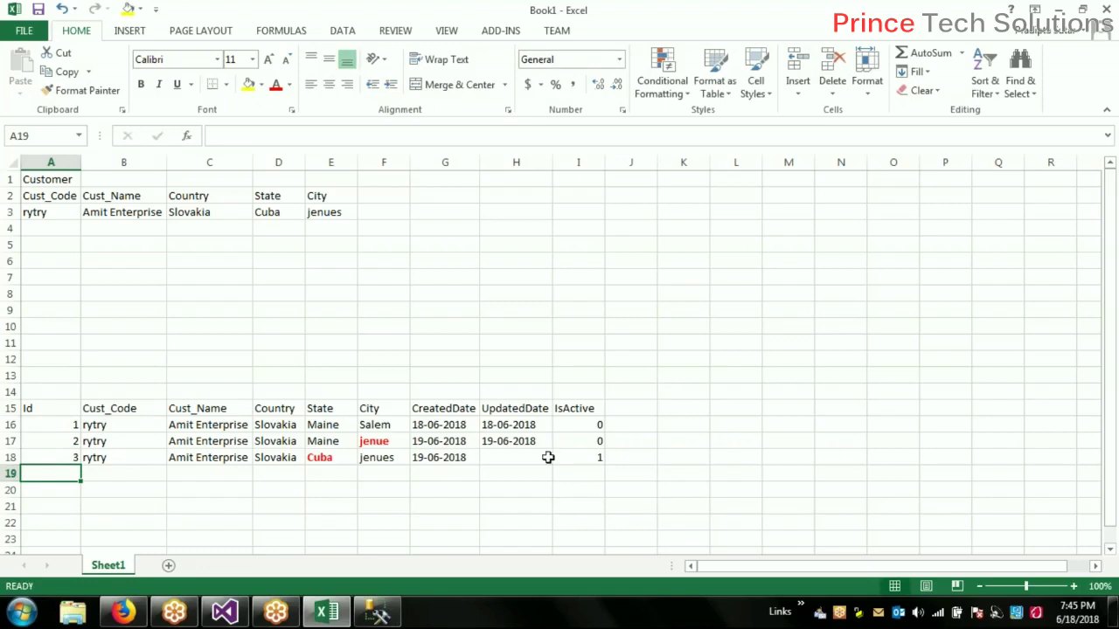
Change the CreatedDate of the record in row 16 to 17-06-2018
{"action": "left_click", "coordinate": [421, 425]}
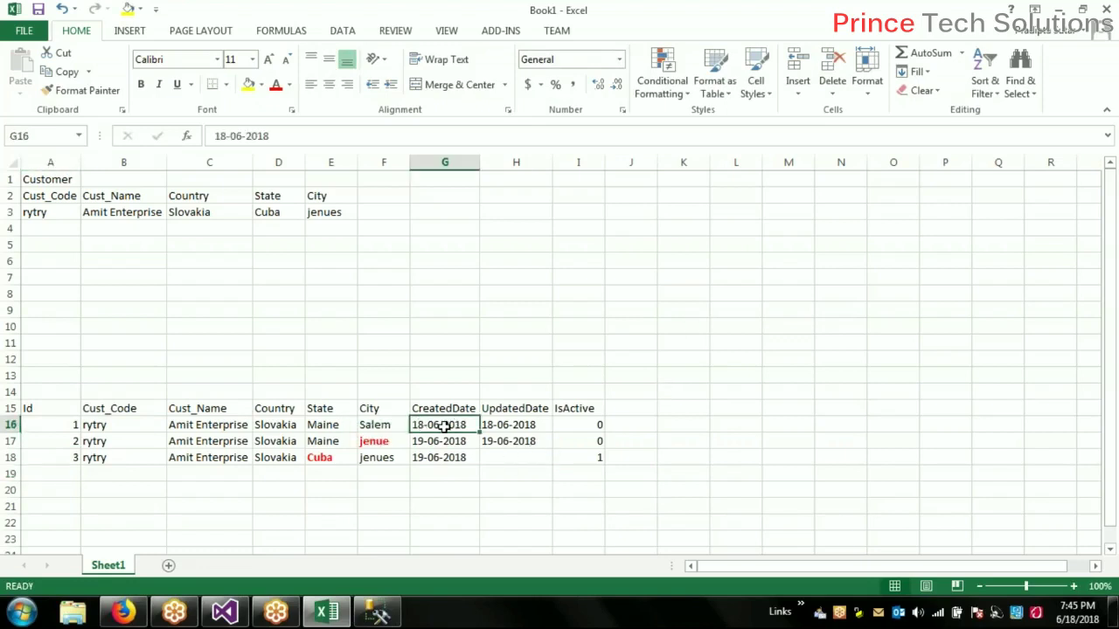
{"action": "double_click", "coordinate": [414, 425]}
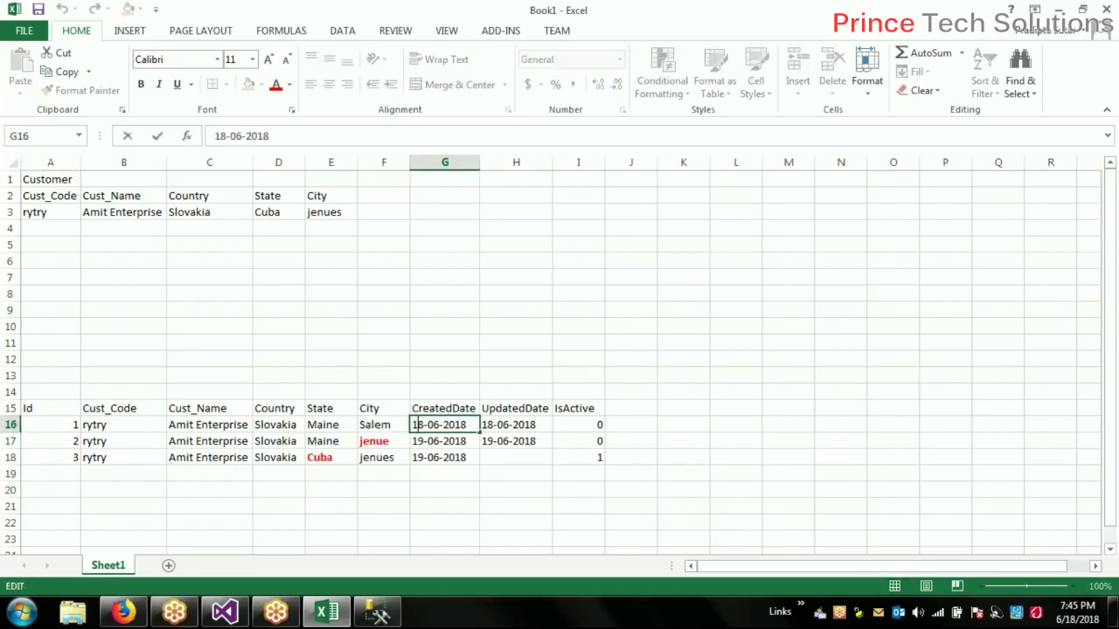
{"action": "key", "text": "Delete"}
{"action": "type", "text": "7"}
{"action": "left_click", "coordinate": [700, 410]}
Clear the UpdatedDate of the record in row 16
{"action": "left_click", "coordinate": [531, 427]}
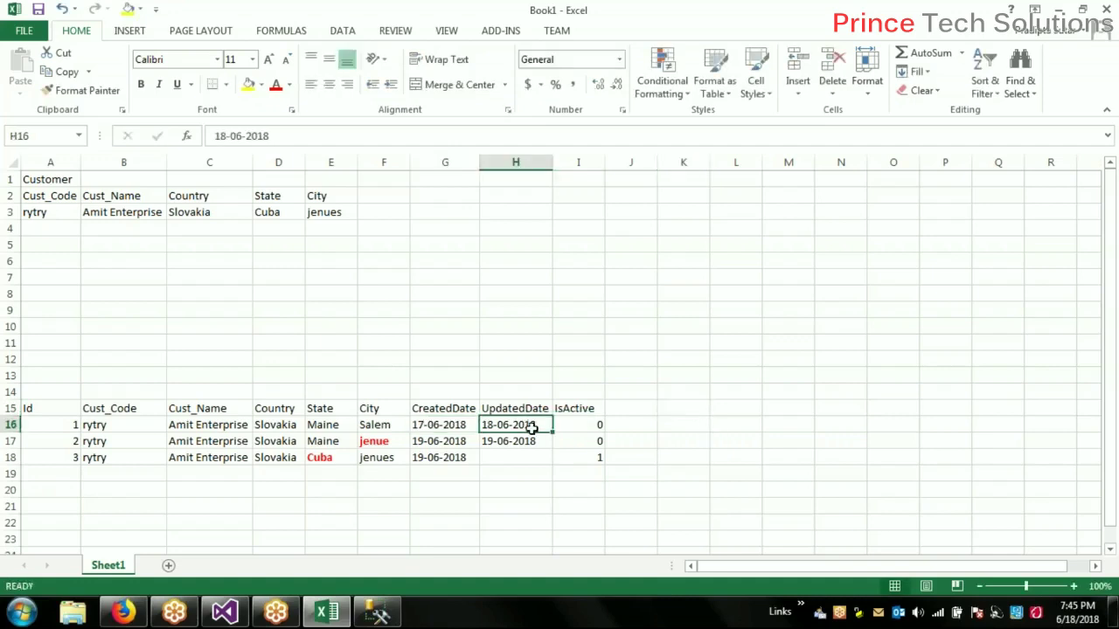
{"action": "key", "text": "Delete"}
{"action": "left_click", "coordinate": [514, 488]}
Compare the dates and customer attributes from Cust_Name to City of the dimension records in rows 16 and 17
{"action": "left_click", "coordinate": [450, 426]}
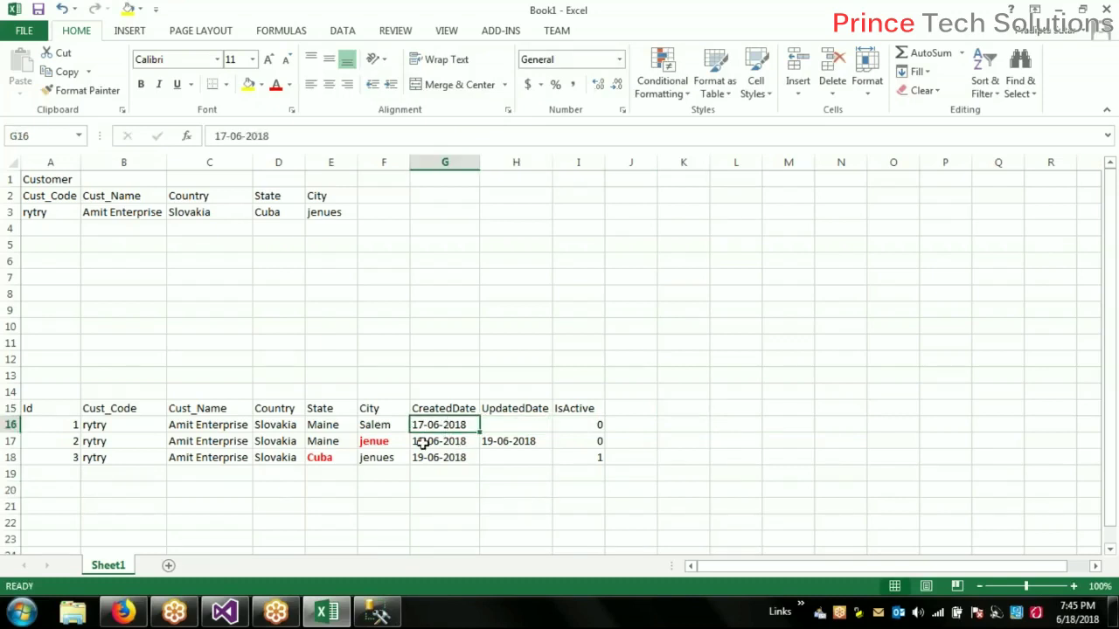
{"action": "left_click", "coordinate": [510, 425]}
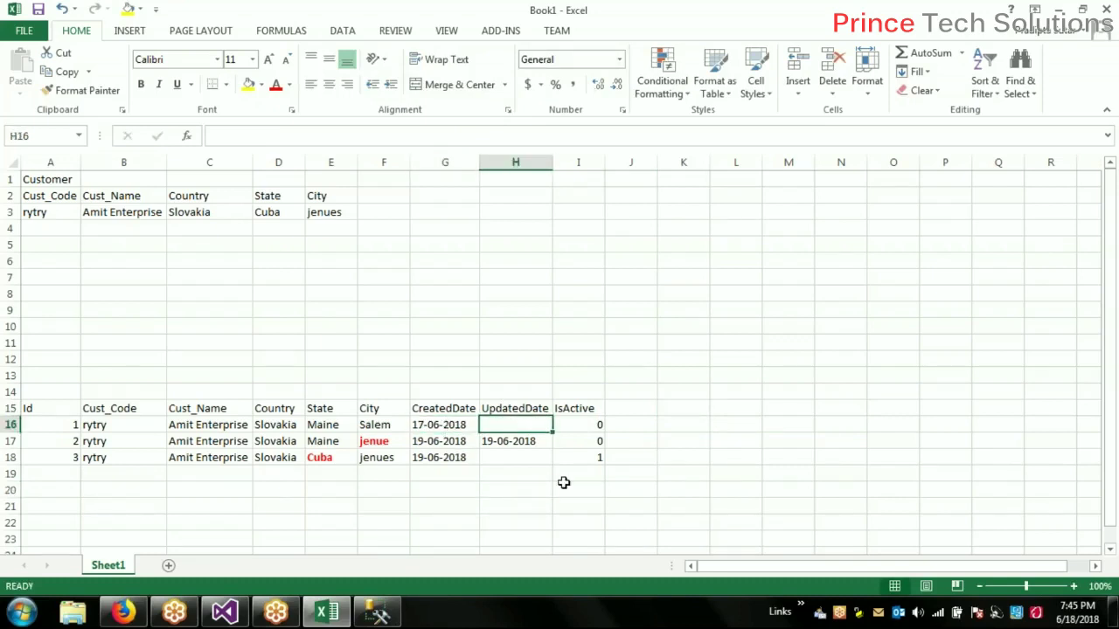
{"action": "left_click", "coordinate": [32, 441]}
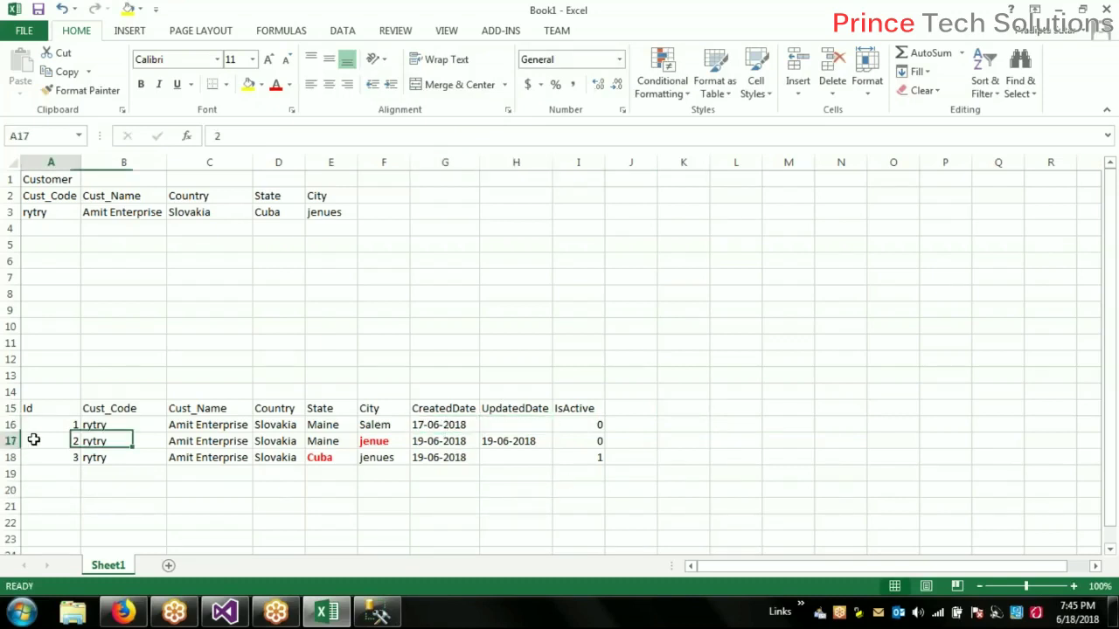
{"action": "left_click", "coordinate": [395, 442]}
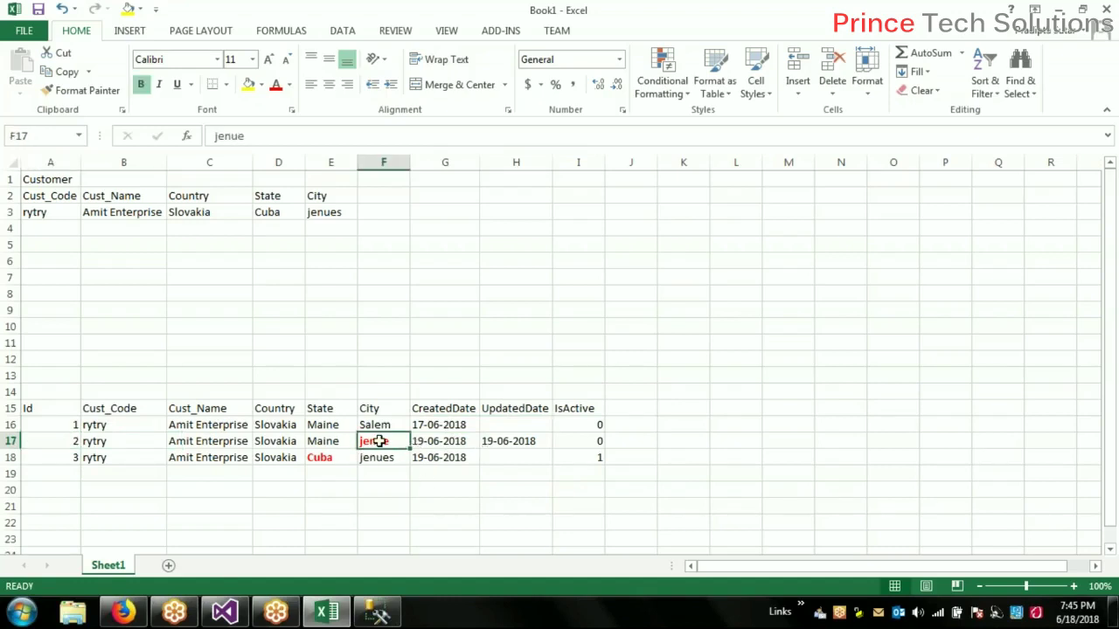
{"action": "left_click_drag", "start_coordinate": [204, 425], "coordinate": [398, 421]}
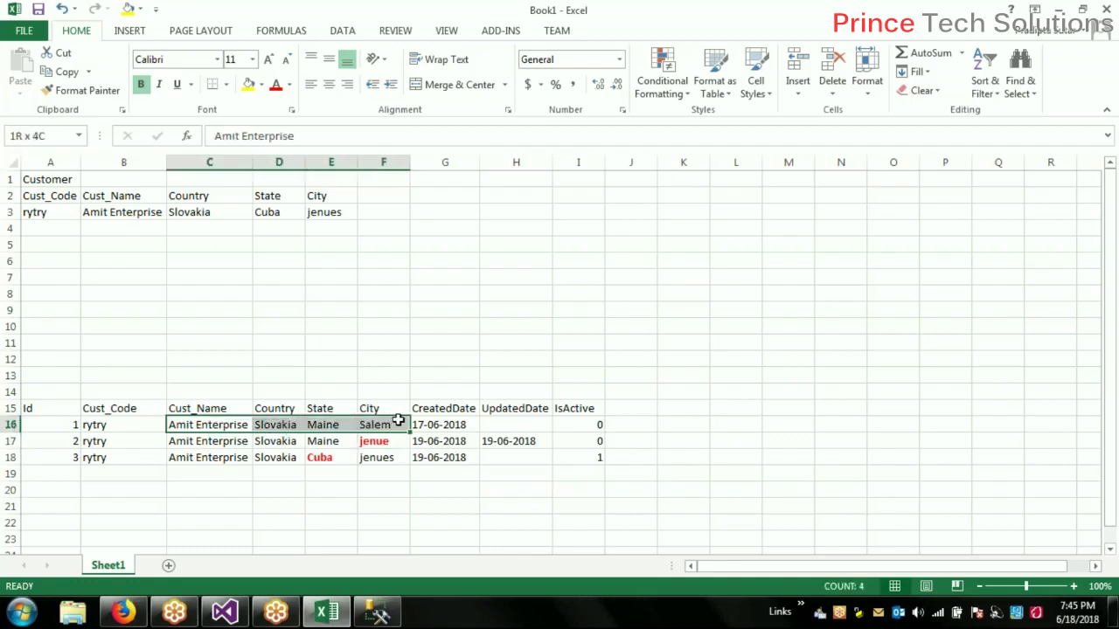
{"action": "left_click", "coordinate": [122, 427]}
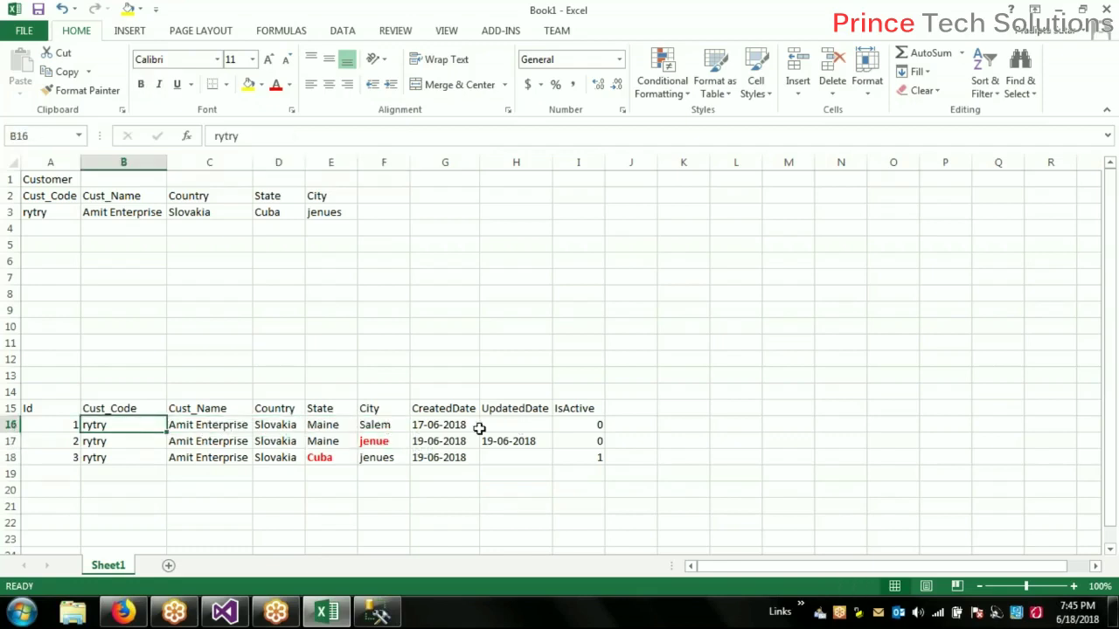
{"action": "left_click", "coordinate": [201, 443]}
{"action": "left_click_drag", "start_coordinate": [202, 443], "coordinate": [399, 444]}
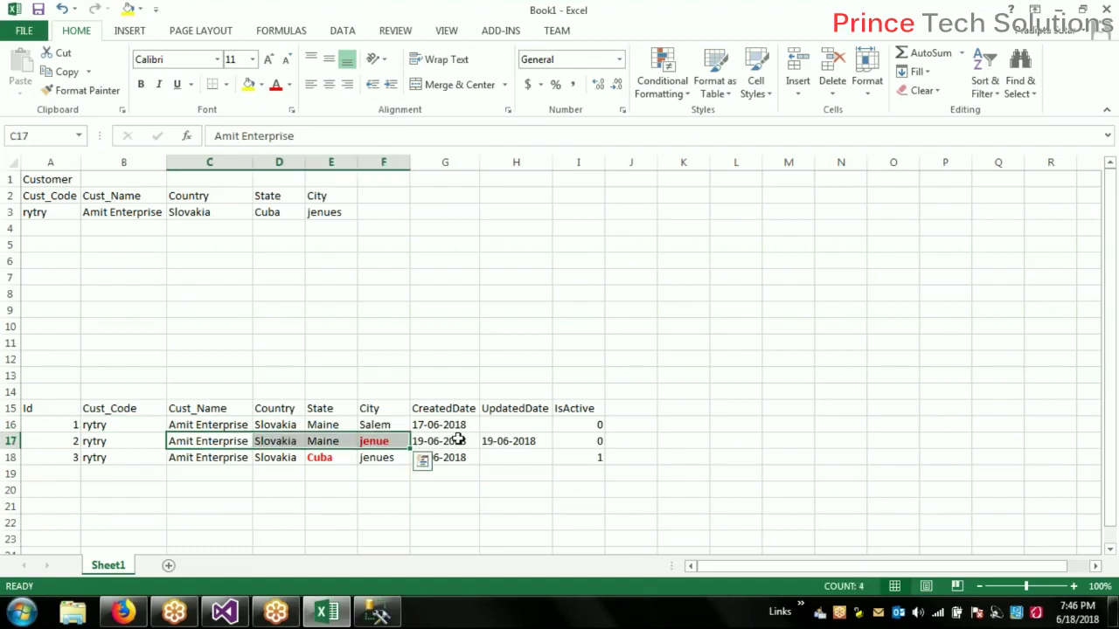
Change the CreatedDate of the record in row 17 to 18-06-2018
{"action": "double_click", "coordinate": [424, 440]}
{"action": "key", "text": "BackSpace"}
{"action": "type", "text": "8"}
{"action": "left_click", "coordinate": [731, 388]}
Copy the CreatedDate of row 17 into the UpdatedDate of the record in row 16
{"action": "left_click", "coordinate": [456, 444]}
{"action": "key", "text": "ctrl+c"}
{"action": "left_click", "coordinate": [524, 426]}
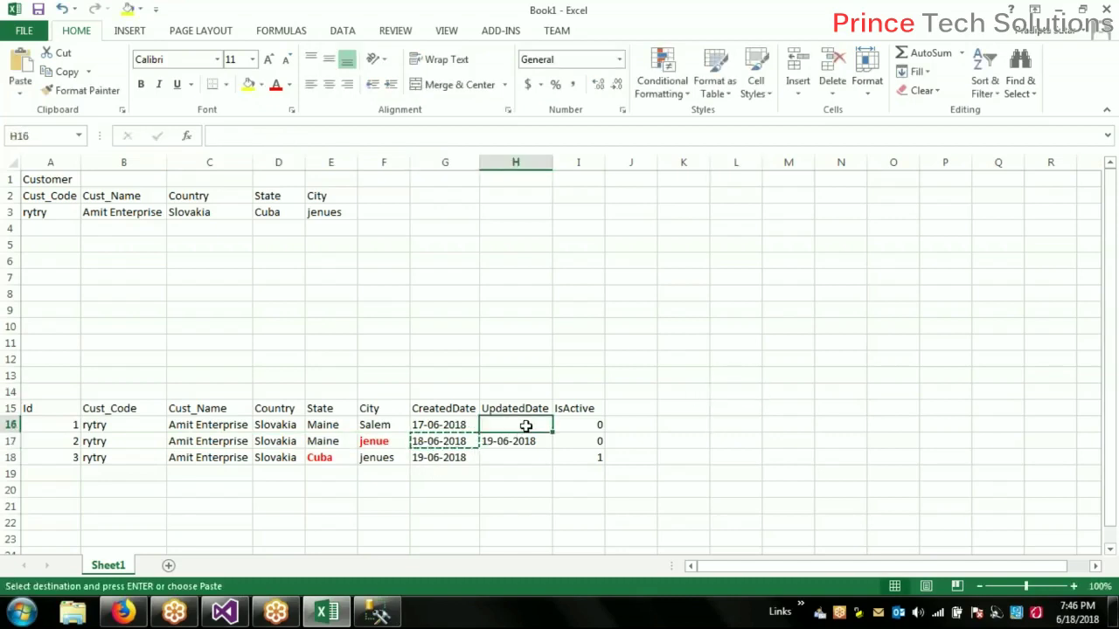
{"action": "key", "text": "ctrl+v"}
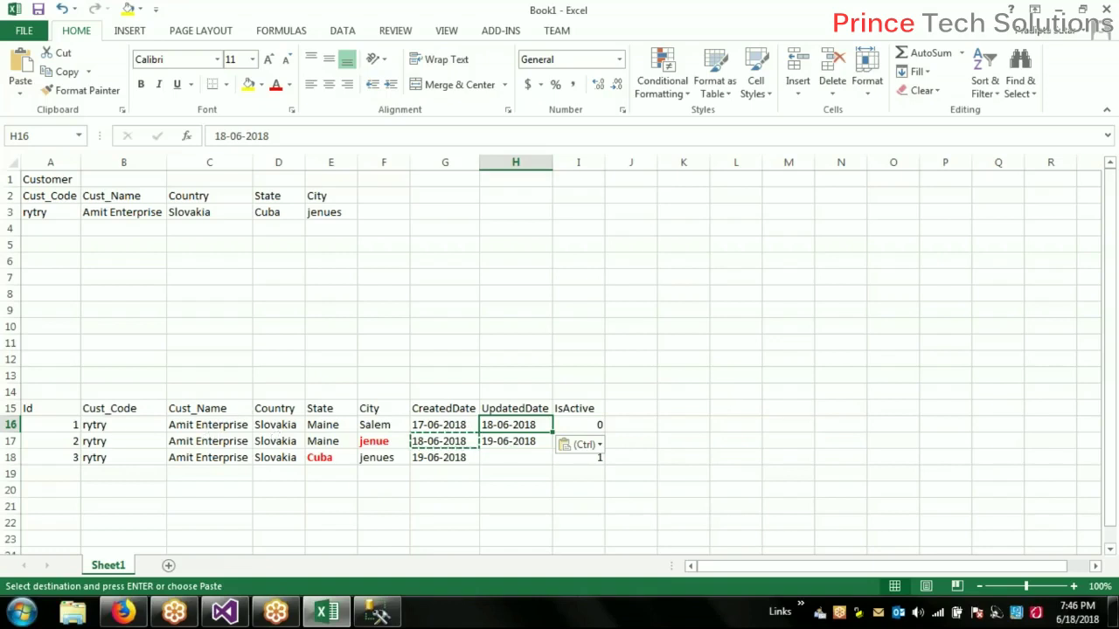
{"action": "left_click", "coordinate": [683, 392]}
{"action": "left_click", "coordinate": [588, 424]}
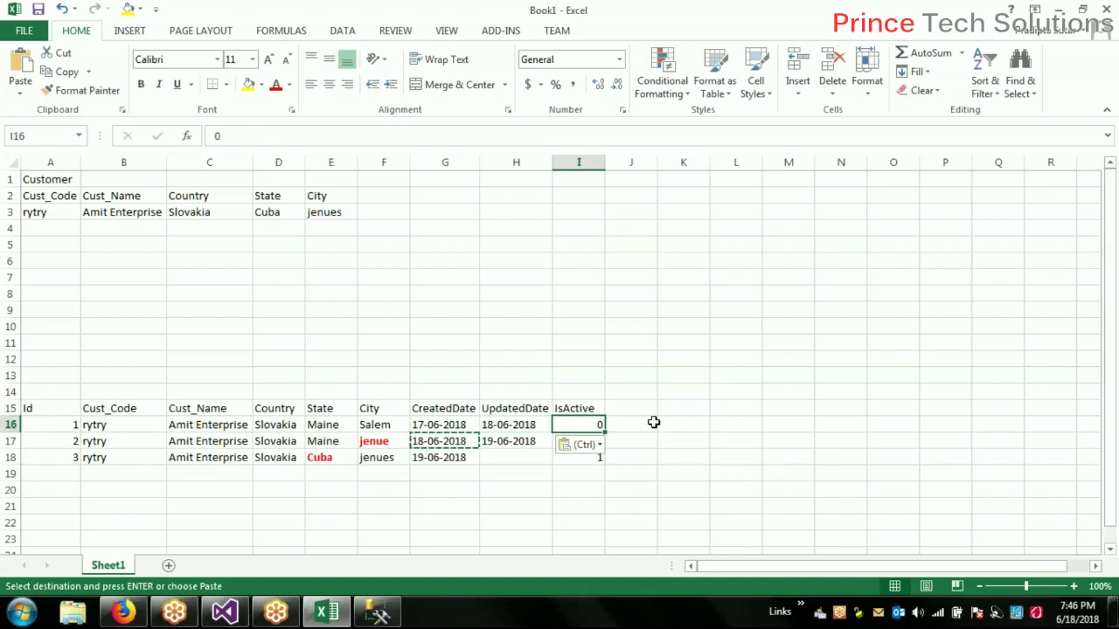
{"action": "left_click", "coordinate": [679, 457]}
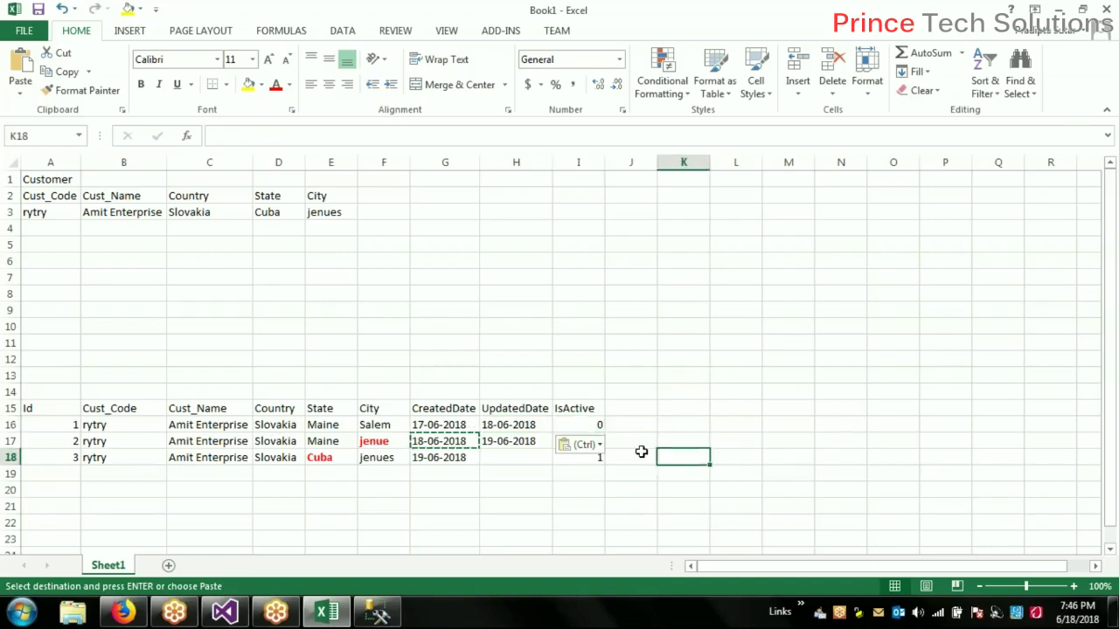
Set IsActive of the dimension record in row 17 to 1
{"action": "left_click", "coordinate": [651, 428]}
{"action": "left_click", "coordinate": [634, 451]}
{"action": "key", "text": "Up"}
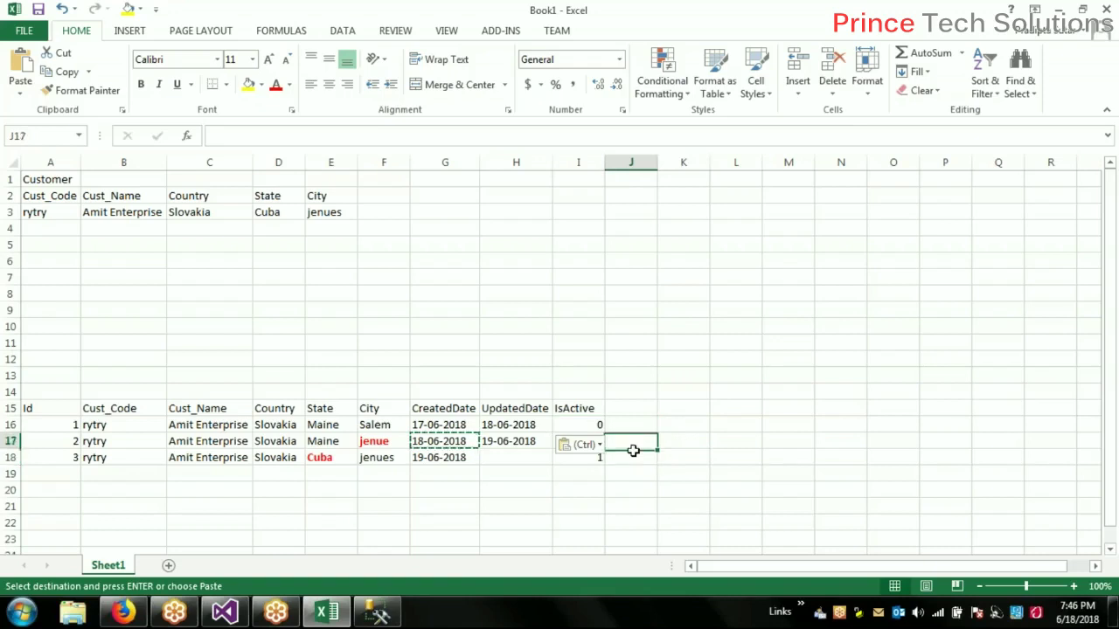
{"action": "key", "text": "Left"}
{"action": "type", "text": "1"}
{"action": "left_click", "coordinate": [734, 422]}
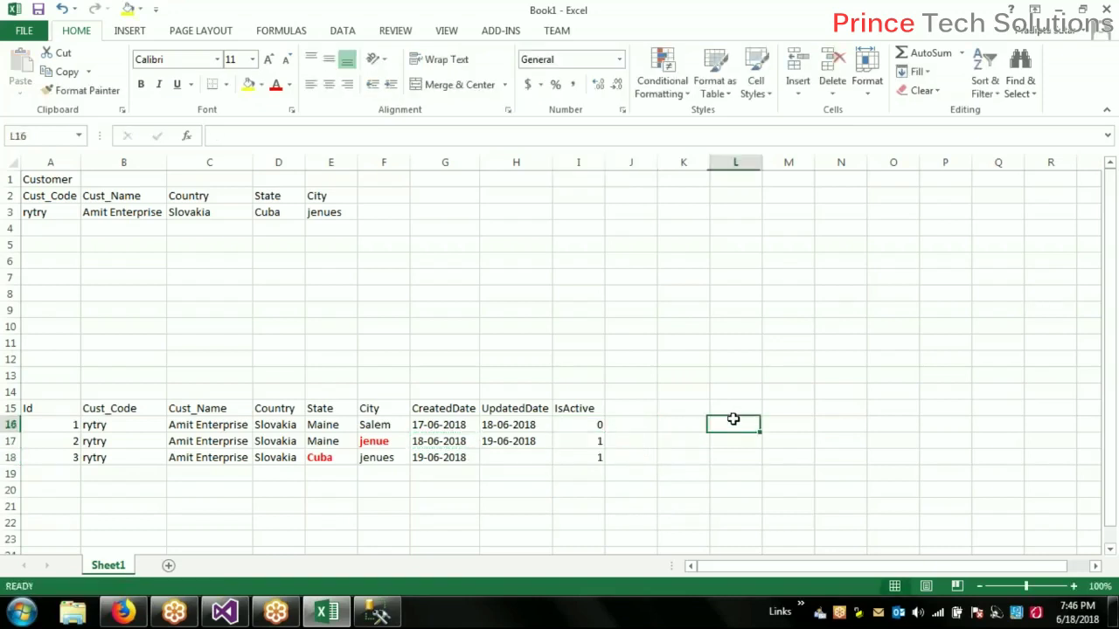
Copy the CreatedDate of row 18 into the UpdatedDate of the record in row 17
{"action": "left_click", "coordinate": [187, 456]}
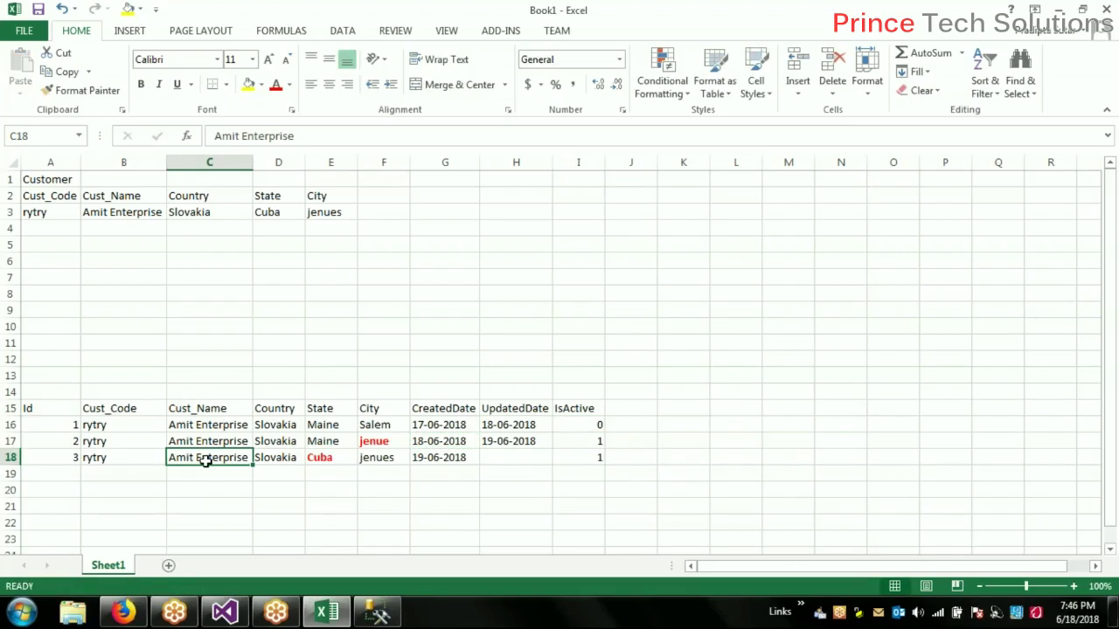
{"action": "left_click", "coordinate": [278, 458]}
{"action": "left_click", "coordinate": [332, 457]}
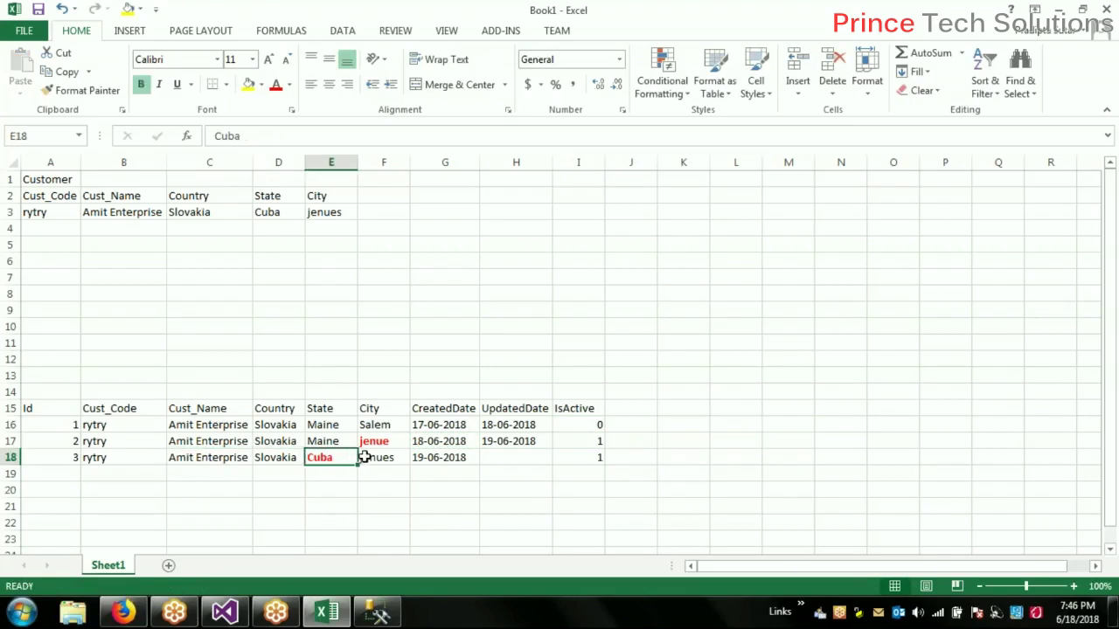
{"action": "left_click", "coordinate": [443, 458]}
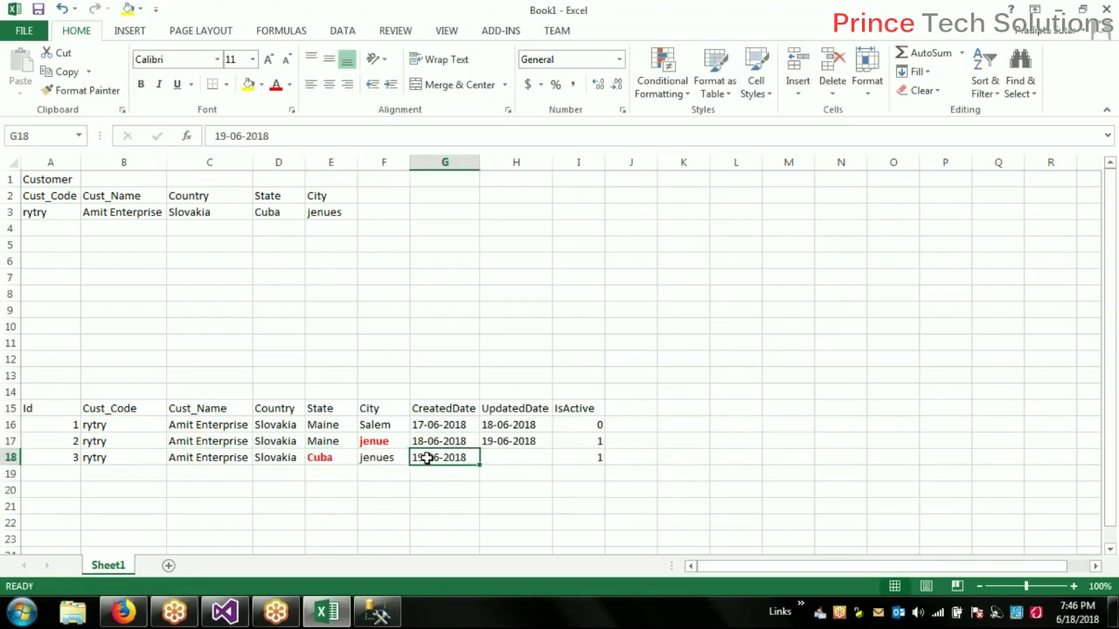
{"action": "key", "text": "ctrl+c"}
{"action": "left_click", "coordinate": [512, 440]}
{"action": "key", "text": "ctrl+v"}
{"action": "left_click", "coordinate": [669, 436]}
Set IsActive of the dimension record in row 17 to 0
{"action": "left_click", "coordinate": [597, 443]}
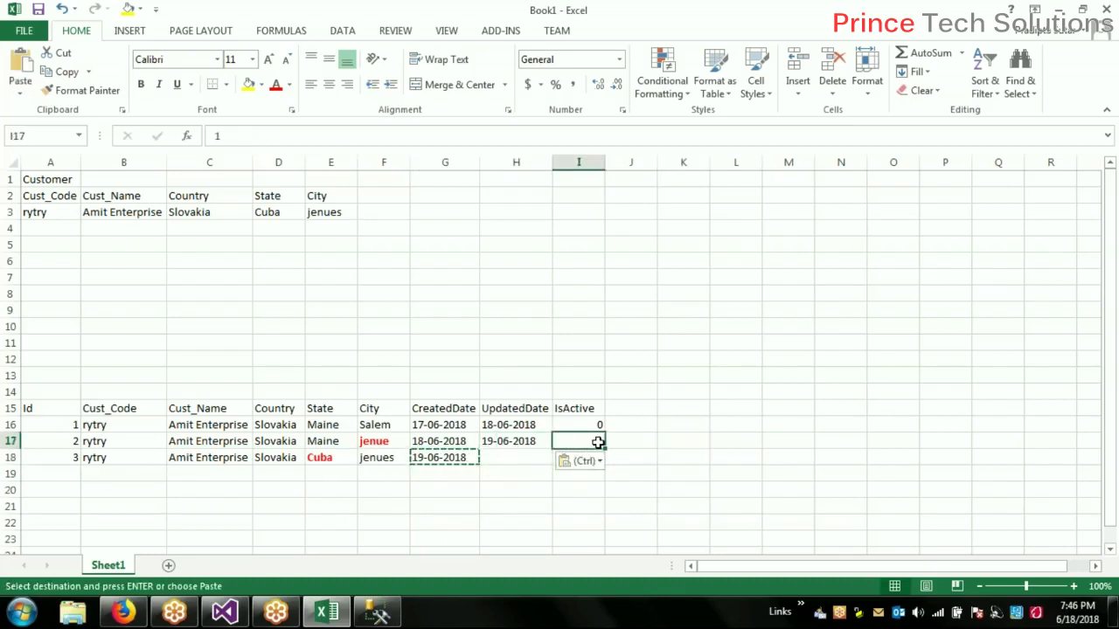
{"action": "key", "text": "Escape"}
{"action": "type", "text": "0"}
{"action": "left_click", "coordinate": [673, 425]}
Review the dimension records in rows 16 to 18 and the IsActive flag of the record in row 18
{"action": "left_click", "coordinate": [595, 458]}
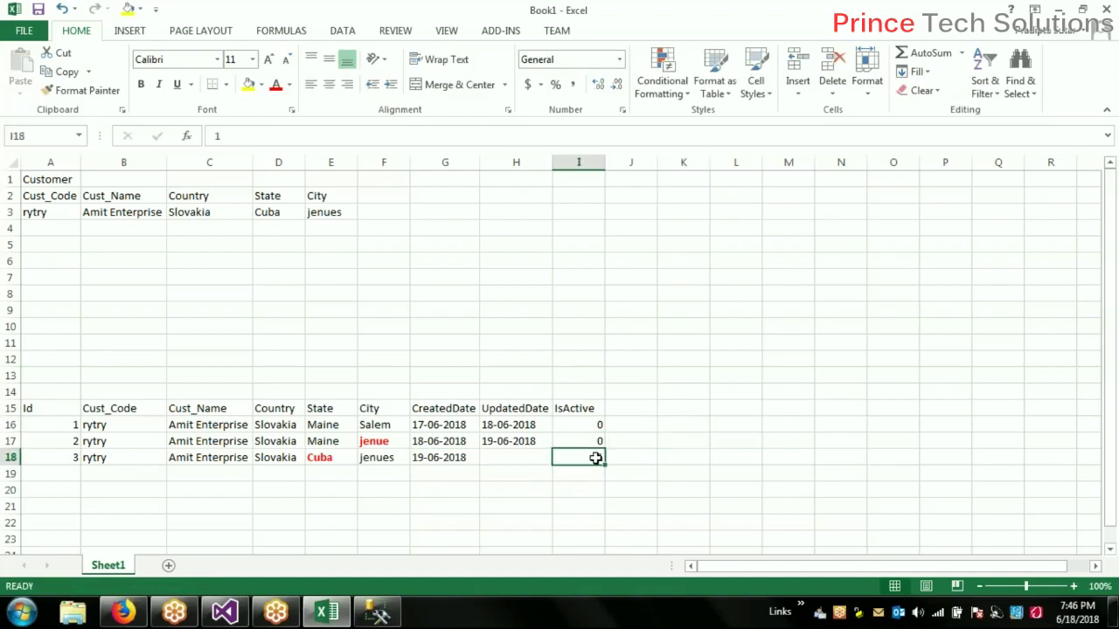
{"action": "left_click", "coordinate": [807, 448]}
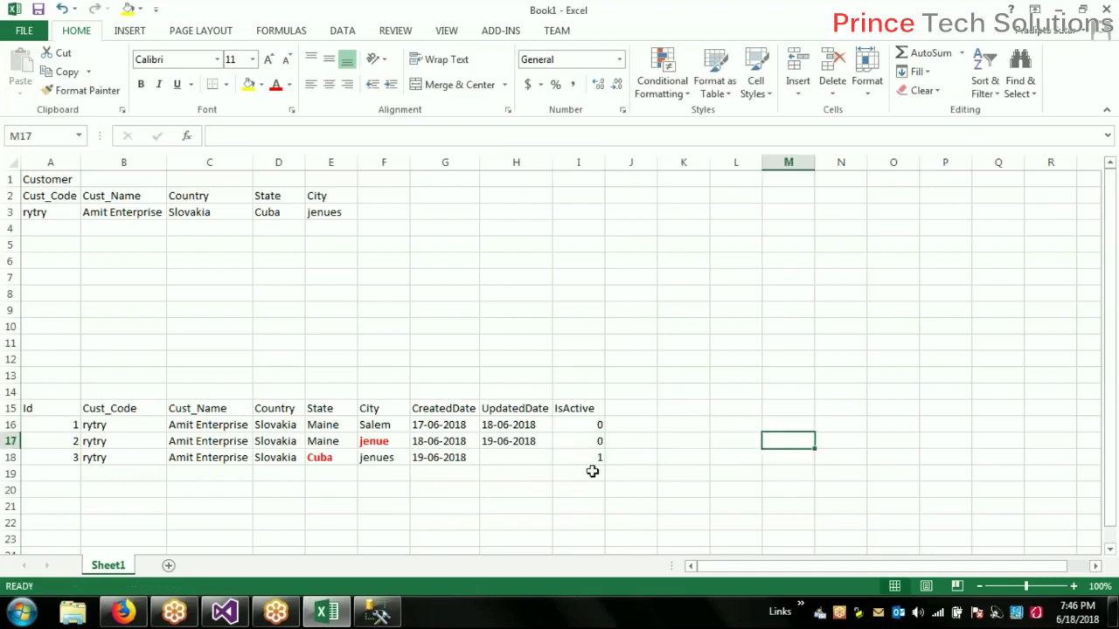
{"action": "left_click_drag", "start_coordinate": [584, 460], "coordinate": [15, 427]}
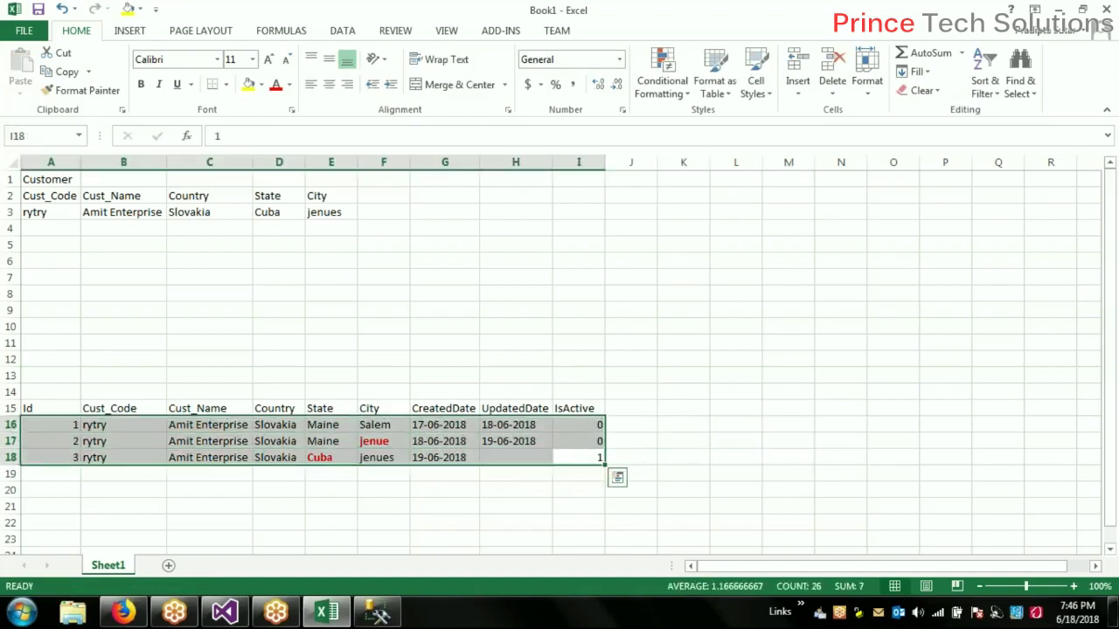
{"action": "left_click", "coordinate": [720, 467]}
{"action": "left_click_drag", "start_coordinate": [588, 459], "coordinate": [58, 456]}
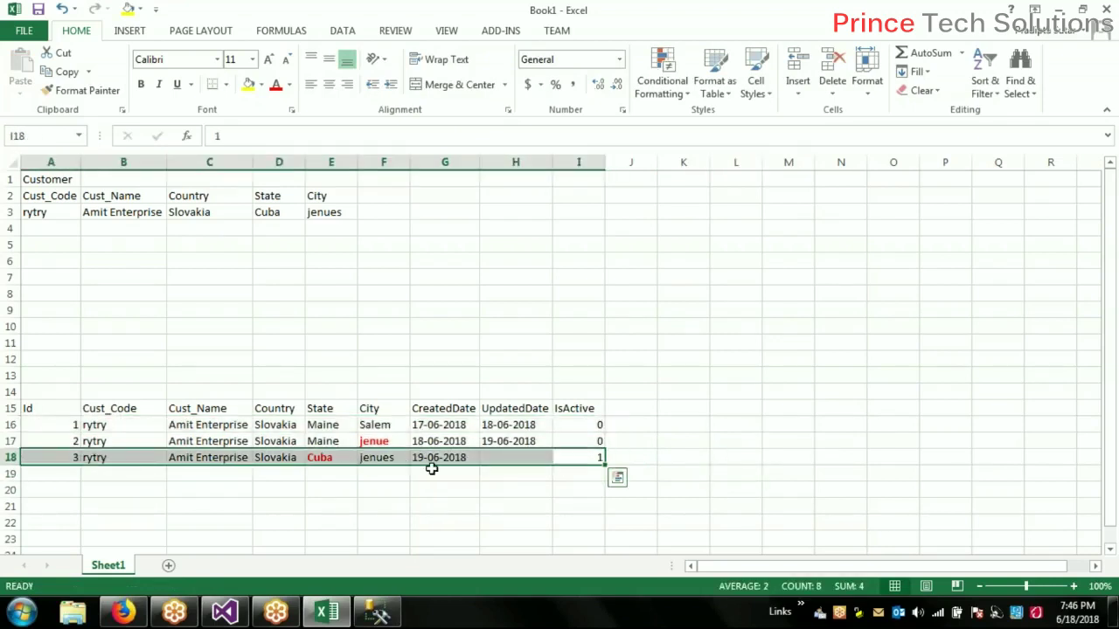
{"action": "left_click", "coordinate": [687, 436]}
{"action": "left_click", "coordinate": [574, 456]}
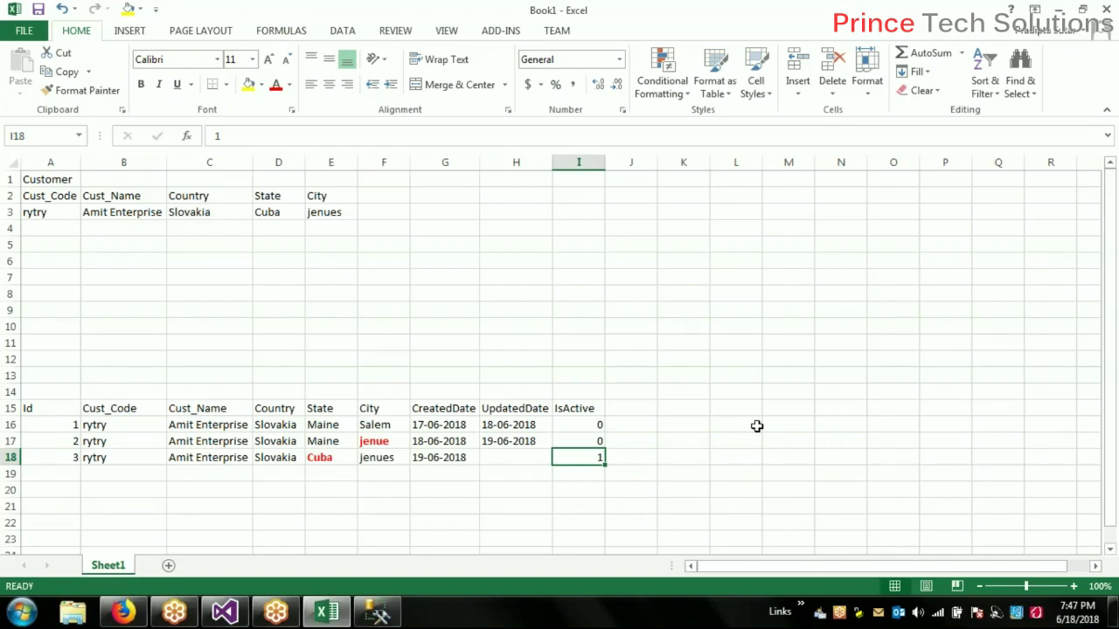
{"action": "left_click", "coordinate": [743, 345]}
{"action": "right_click", "coordinate": [720, 348]}
{"action": "key", "text": "Escape"}
{"action": "left_click", "coordinate": [60, 496]}
{"action": "left_click", "coordinate": [349, 507]}
Compare the customer names, locations and dates of the dimension records in rows 16 to 18
{"action": "left_click", "coordinate": [142, 440]}
{"action": "left_click", "coordinate": [237, 440]}
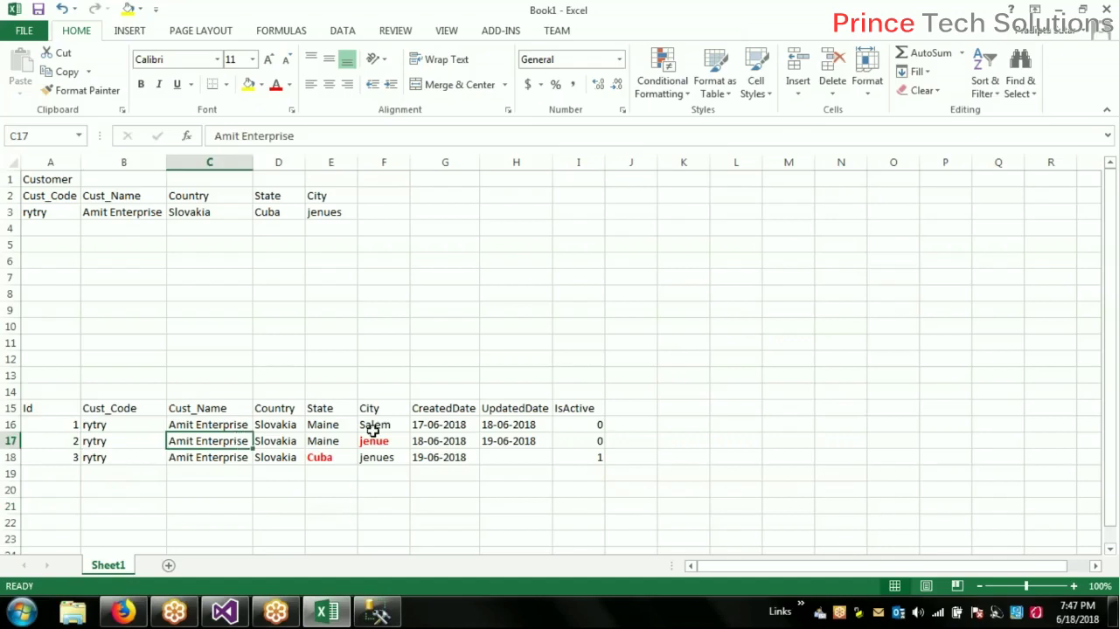
{"action": "left_click", "coordinate": [372, 427]}
{"action": "left_click", "coordinate": [515, 425]}
{"action": "left_click", "coordinate": [237, 442]}
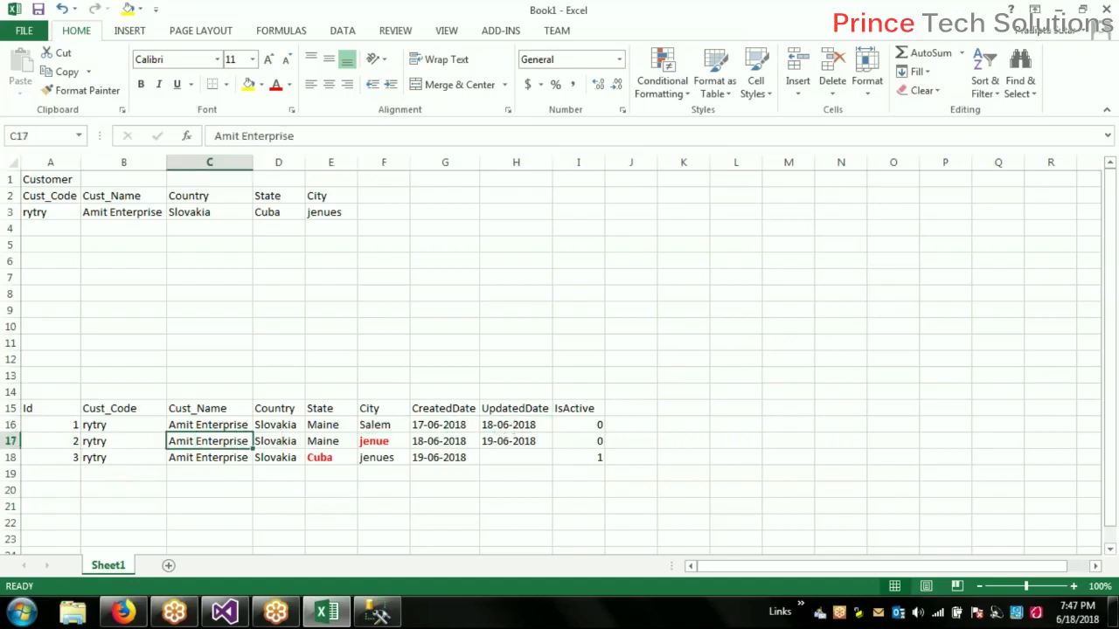
{"action": "left_click", "coordinate": [683, 452]}
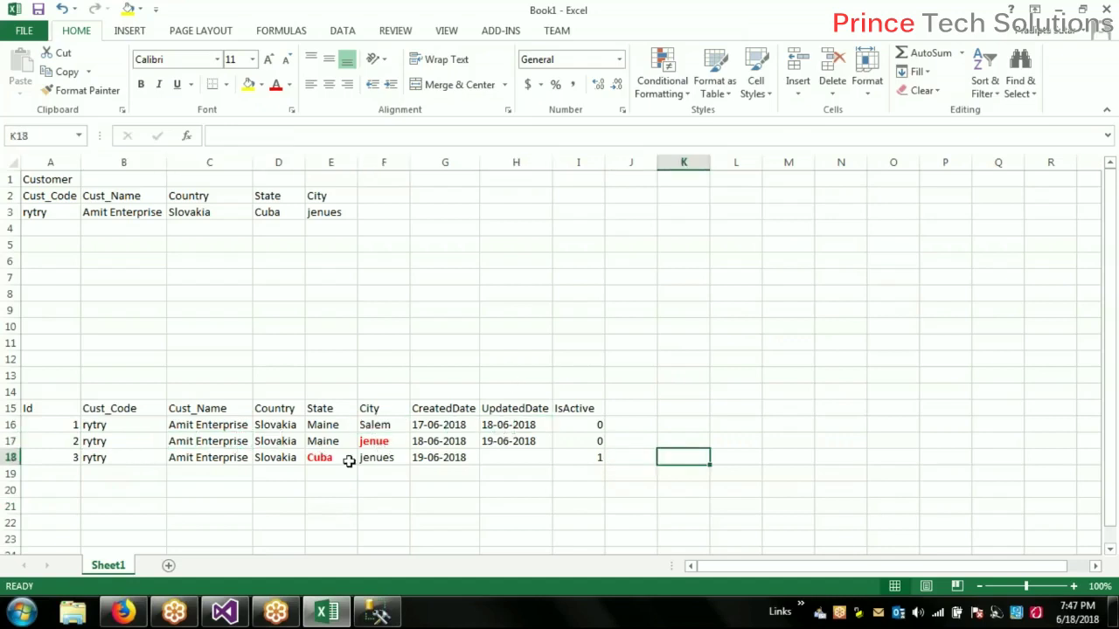
{"action": "left_click_drag", "start_coordinate": [220, 462], "coordinate": [472, 458]}
{"action": "left_click", "coordinate": [753, 437]}
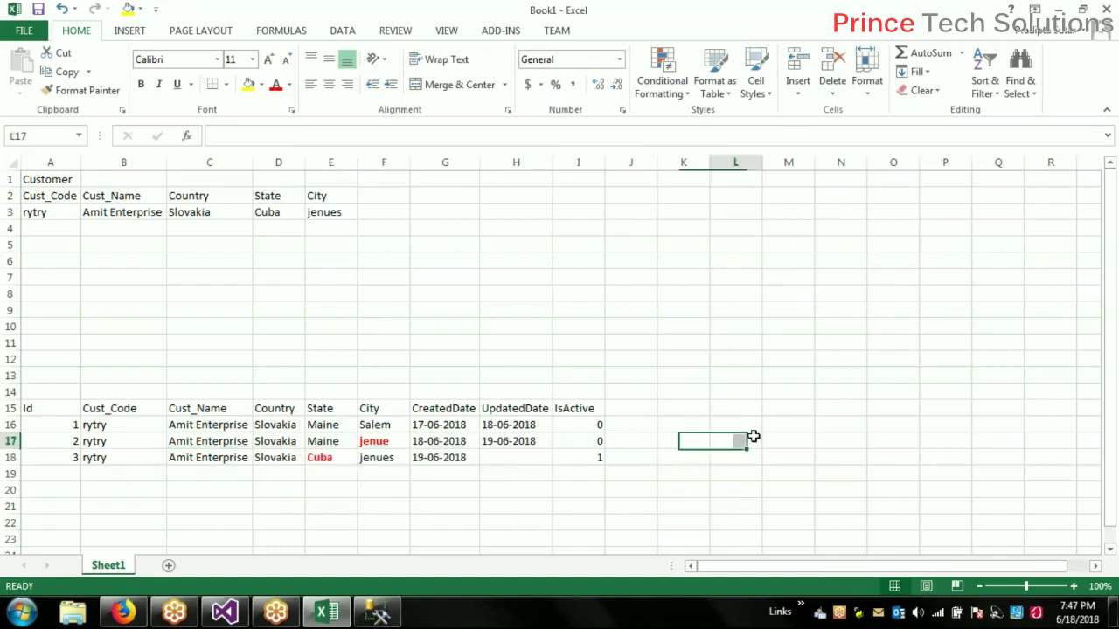
{"action": "left_click", "coordinate": [295, 457]}
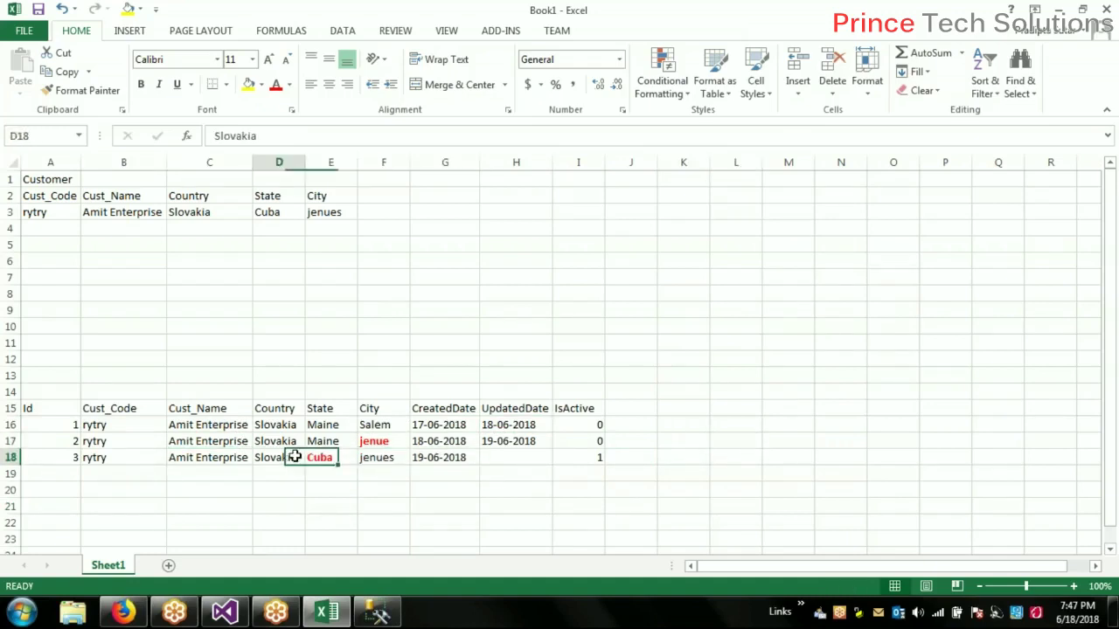
{"action": "key", "text": "Left"}
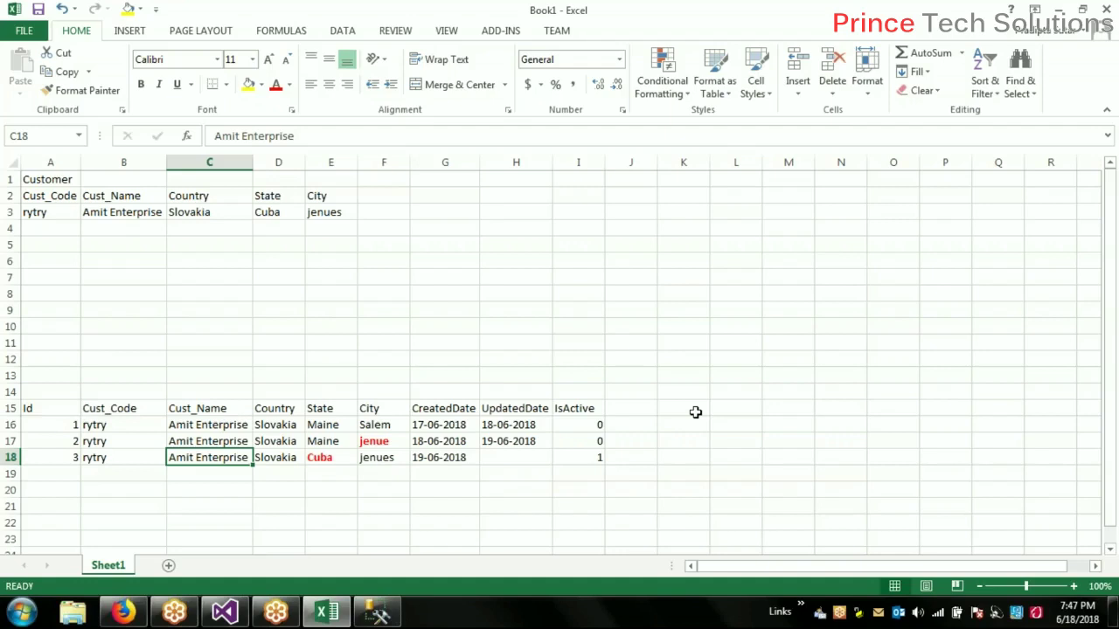
Change the Cust_Name of the source customer in row 3 to Amit Enterprise pvt ltd and fit column B to its content
{"action": "left_click", "coordinate": [309, 309]}
{"action": "double_click", "coordinate": [122, 215]}
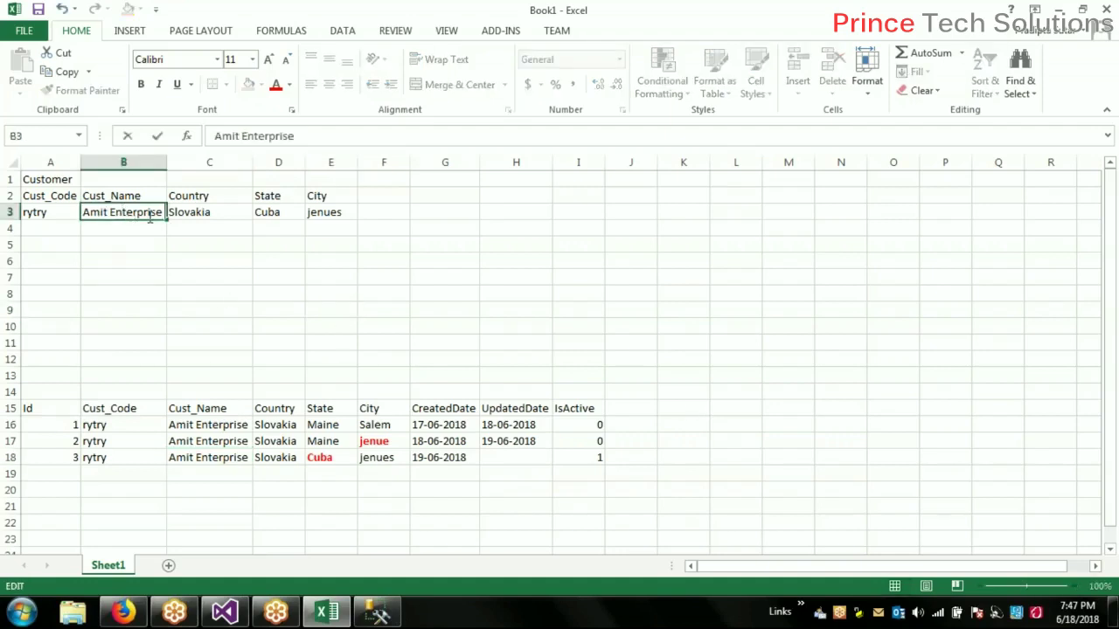
{"action": "type", "text": "p"}
{"action": "key", "text": "BackSpace"}
{"action": "key", "text": "BackSpace"}
{"action": "type", "text": "td"}
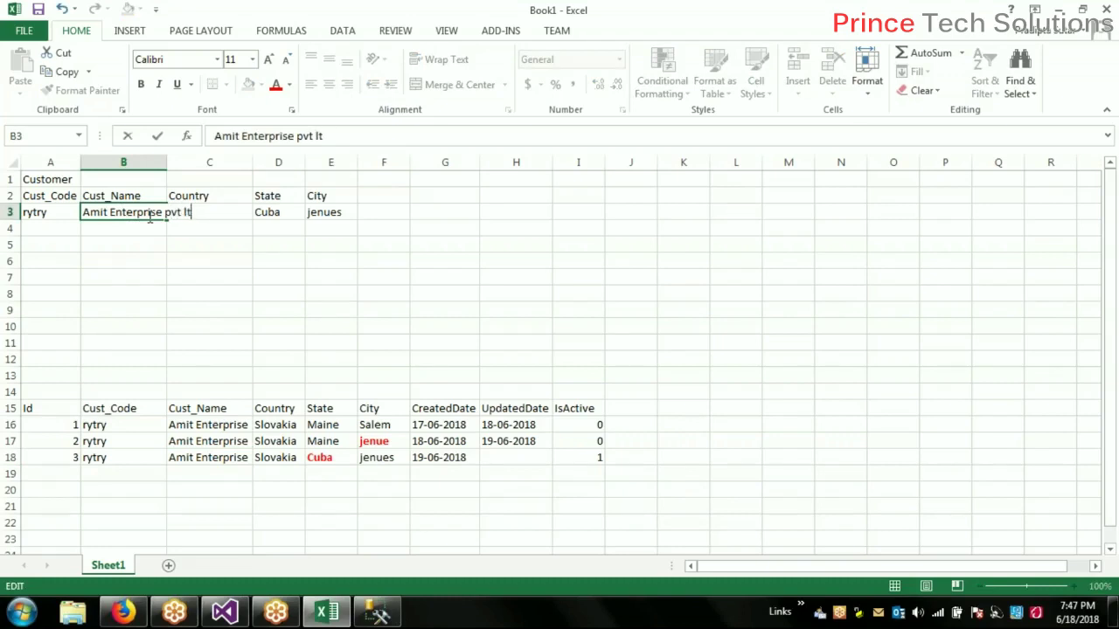
{"action": "left_click", "coordinate": [434, 322]}
{"action": "left_click", "coordinate": [155, 212]}
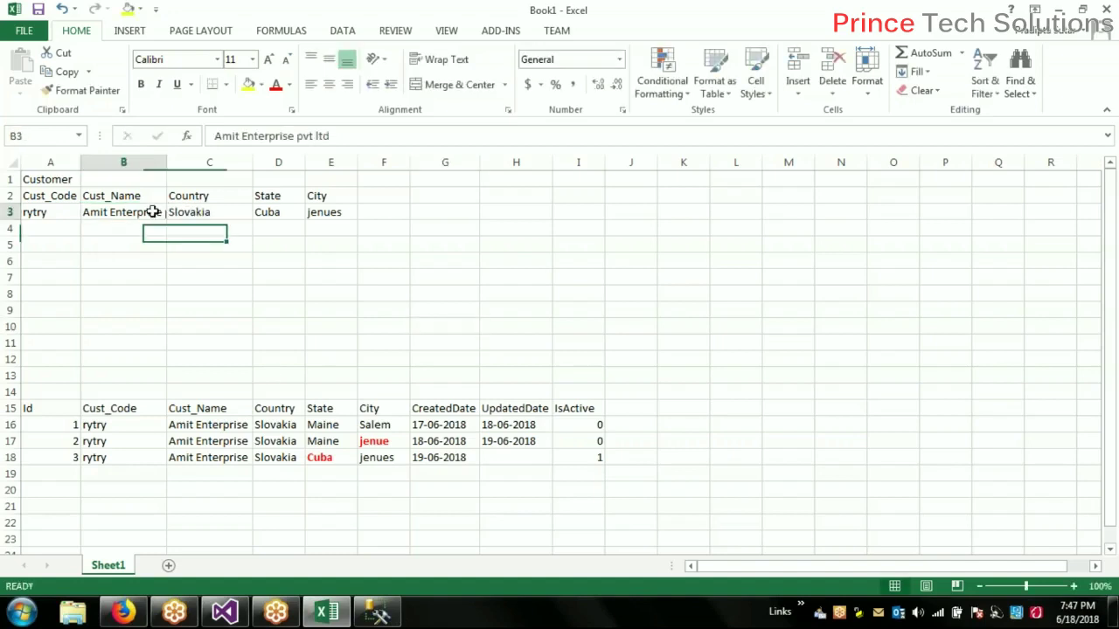
{"action": "double_click", "coordinate": [166, 164]}
{"action": "left_click", "coordinate": [481, 211]}
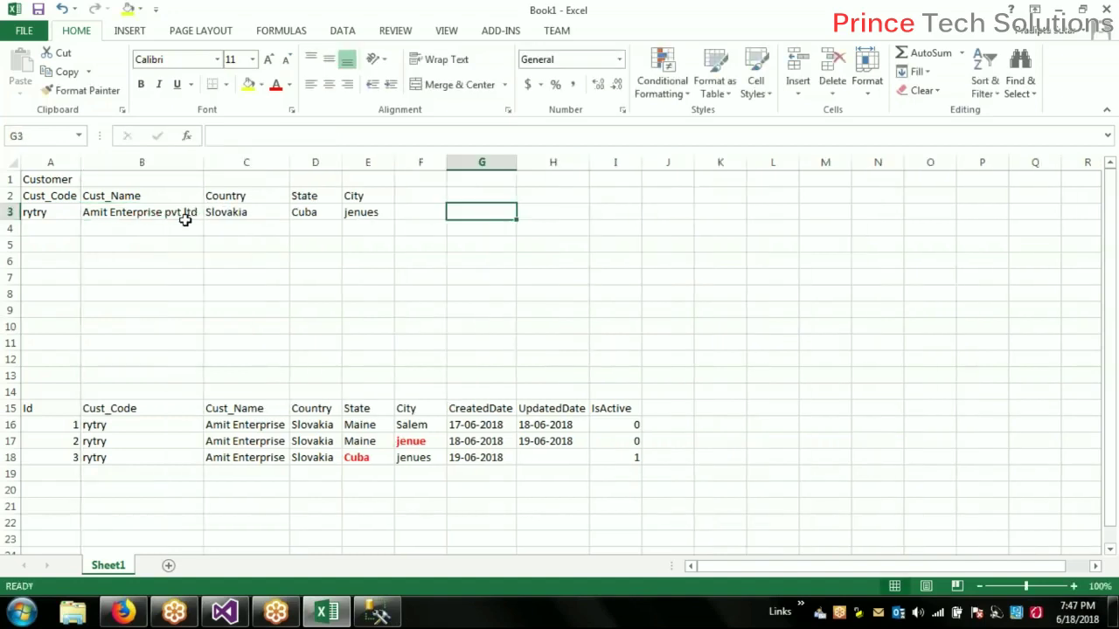
Examine the source table's Cust_Name column against its Country, State and City columns
{"action": "left_click", "coordinate": [162, 163]}
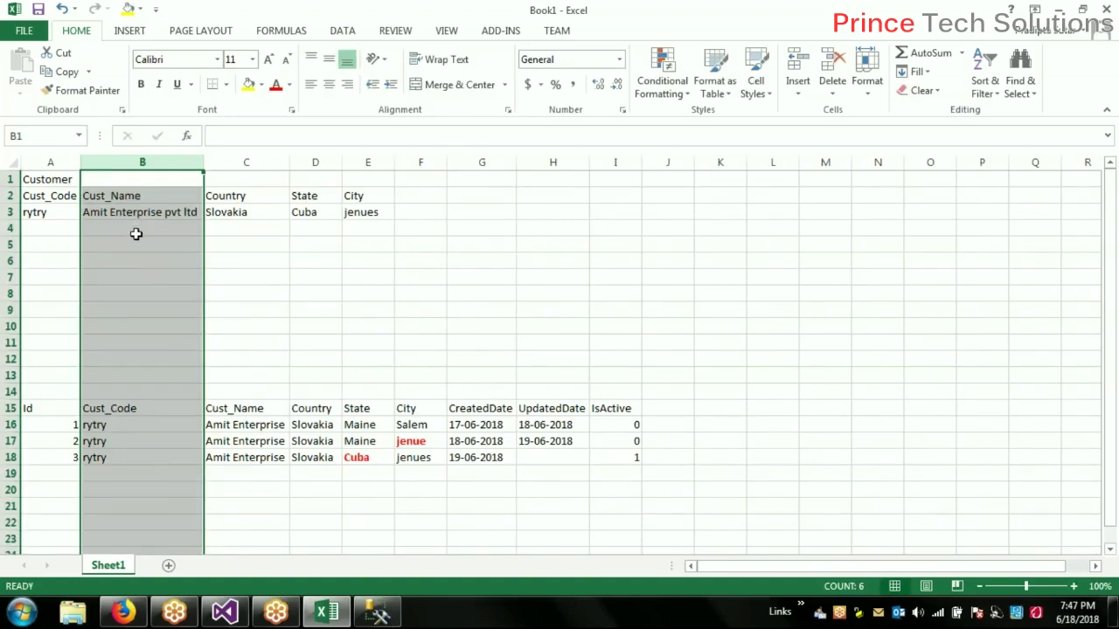
{"action": "left_click", "coordinate": [253, 157]}
{"action": "left_click_drag", "start_coordinate": [253, 155], "coordinate": [369, 160]}
{"action": "left_click", "coordinate": [470, 323]}
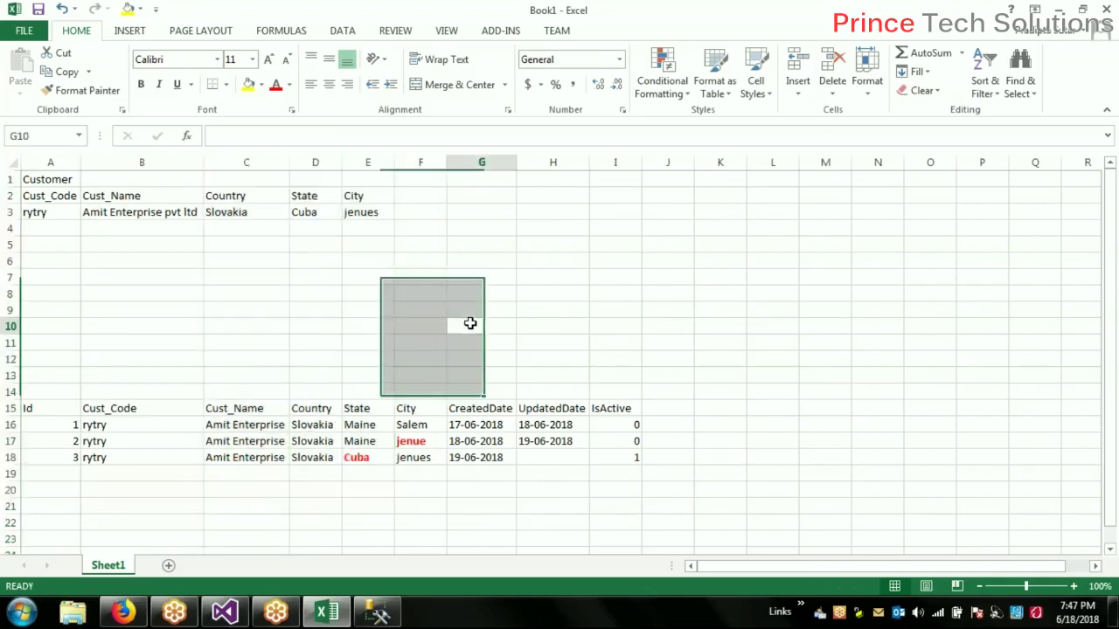
{"action": "left_click", "coordinate": [148, 157]}
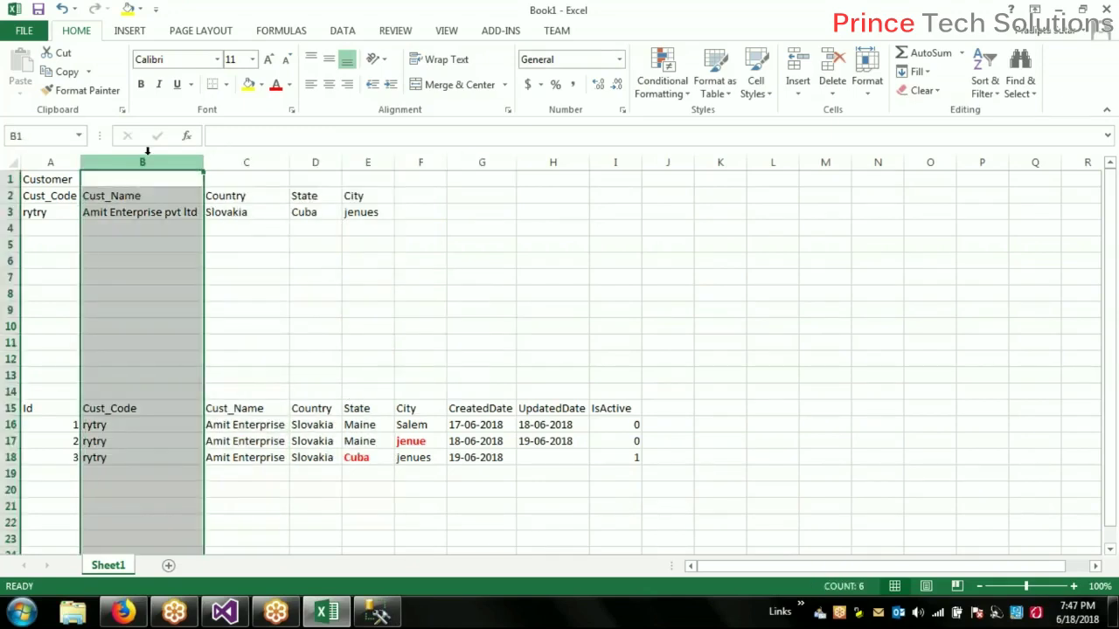
Copy the source Cust_Name from B3 over the Cust_Name in row 18 and widen column C to show it
{"action": "left_click", "coordinate": [118, 219]}
{"action": "key", "text": "ctrl+c"}
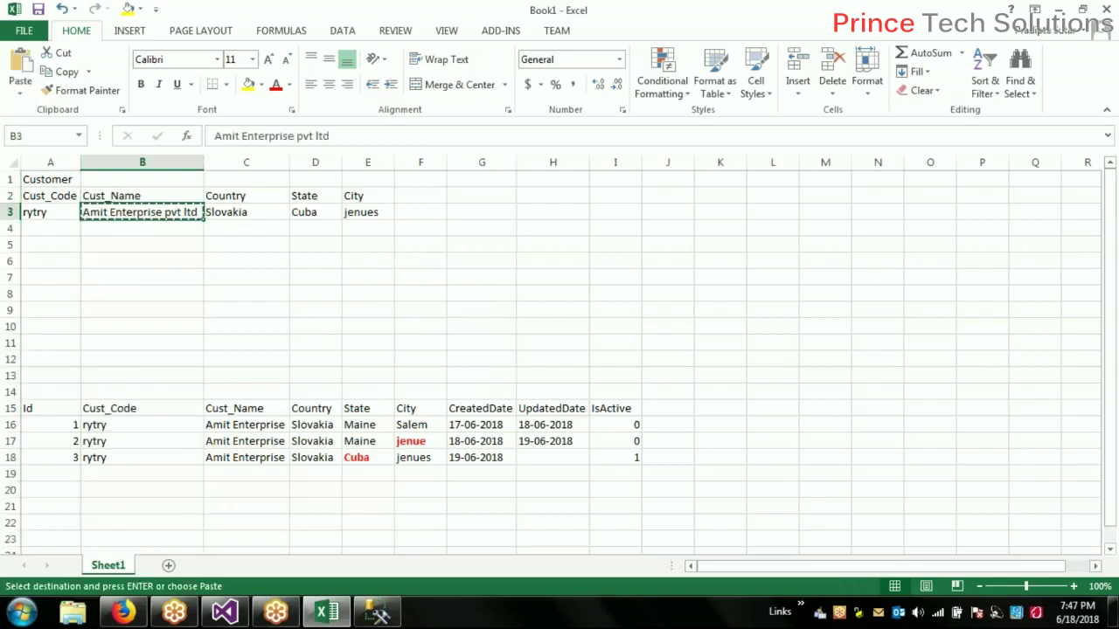
{"action": "left_click", "coordinate": [264, 462]}
{"action": "key", "text": "ctrl+v"}
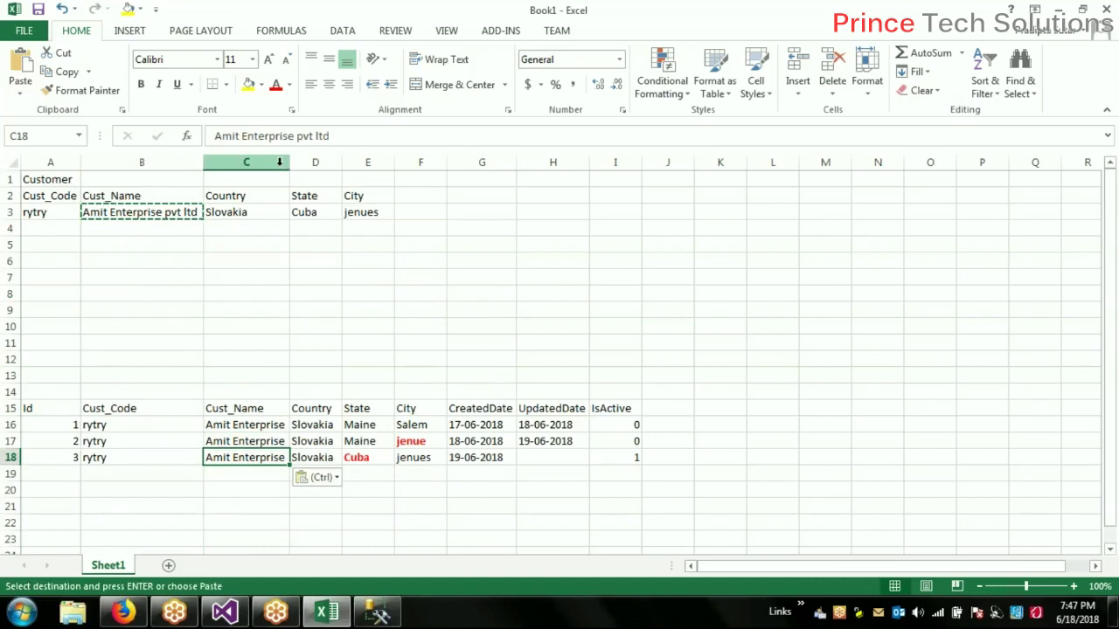
{"action": "left_click_drag", "start_coordinate": [293, 164], "coordinate": [368, 164]}
{"action": "left_click", "coordinate": [494, 313]}
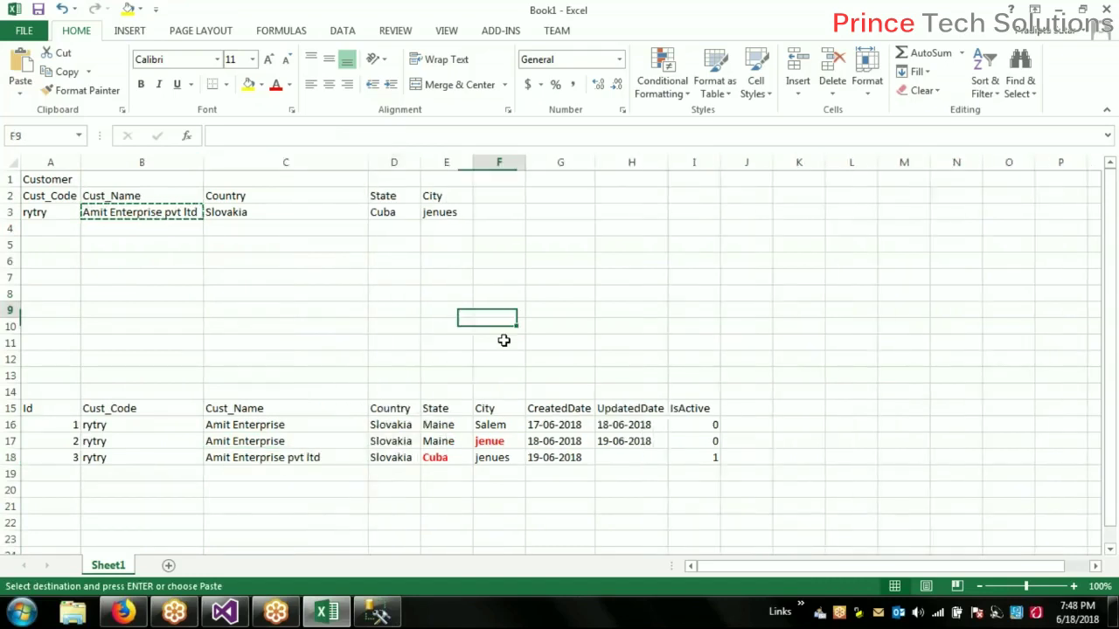
Check the Cust_Name, Country, State and City values of the dimension record in row 18
{"action": "left_click", "coordinate": [278, 459]}
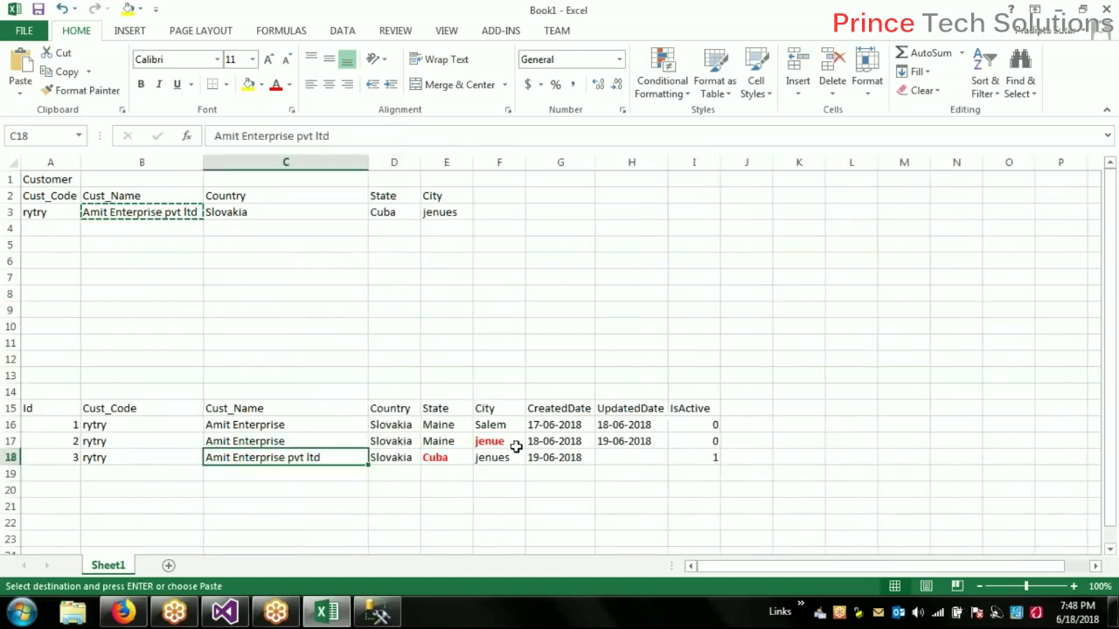
{"action": "left_click", "coordinate": [394, 460]}
{"action": "left_click", "coordinate": [447, 459]}
{"action": "left_click", "coordinate": [499, 459]}
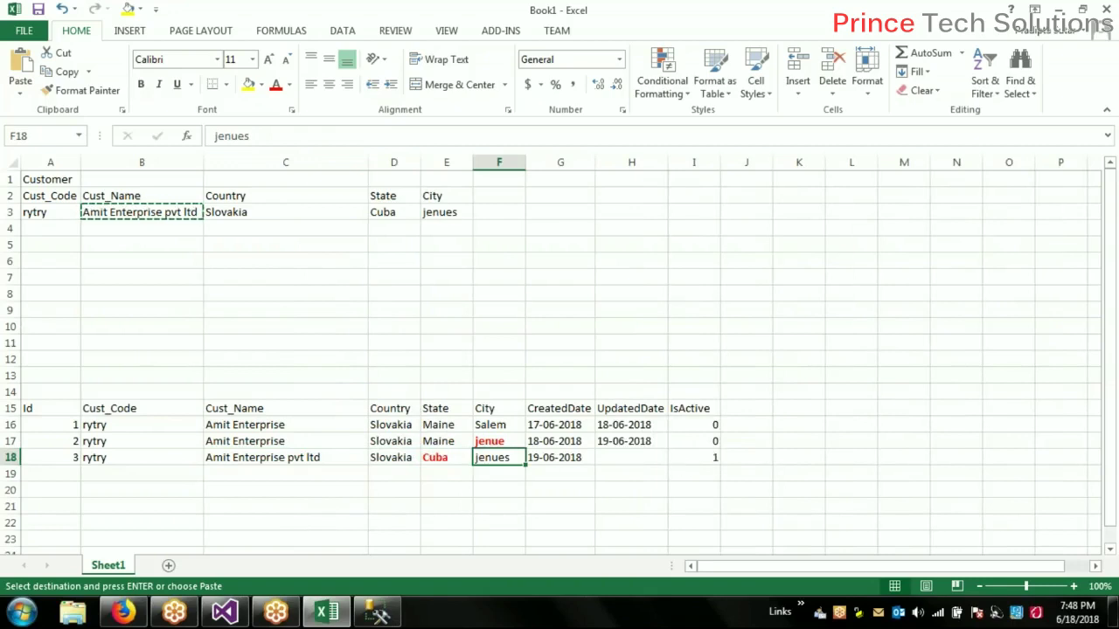
{"action": "left_click", "coordinate": [309, 459]}
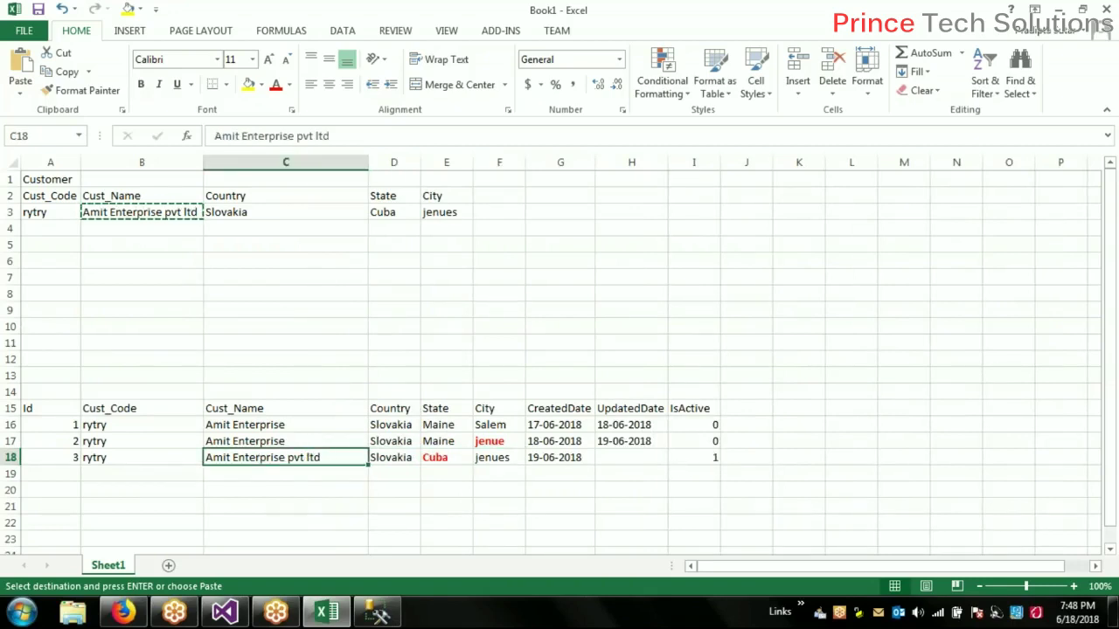
{"action": "left_click", "coordinate": [523, 306]}
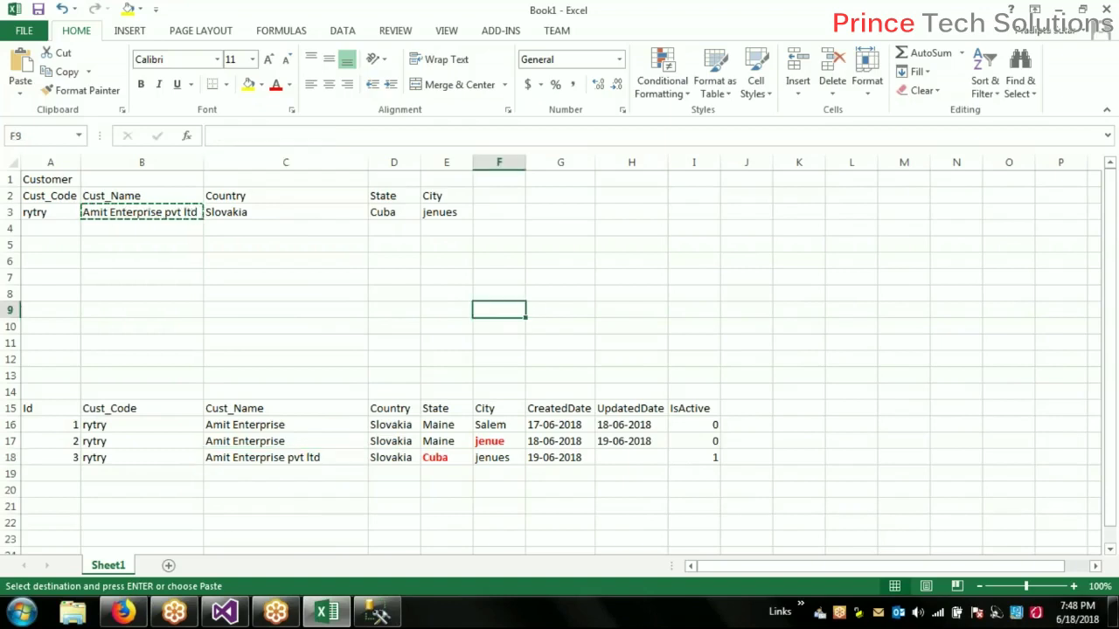
{"action": "left_click", "coordinate": [590, 308]}
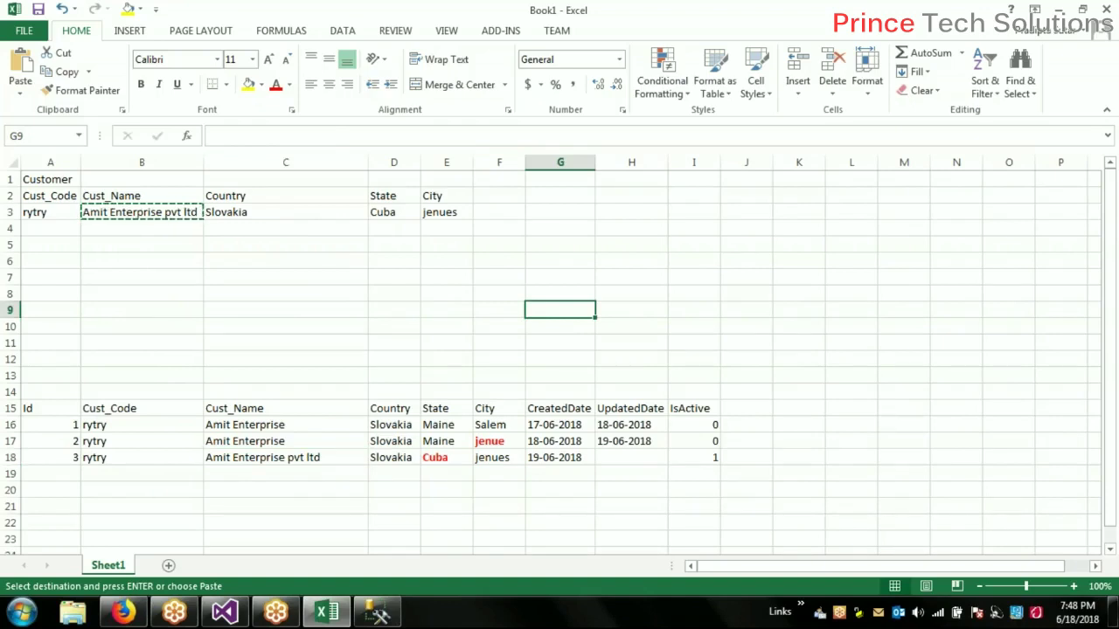
{"action": "left_click", "coordinate": [397, 312]}
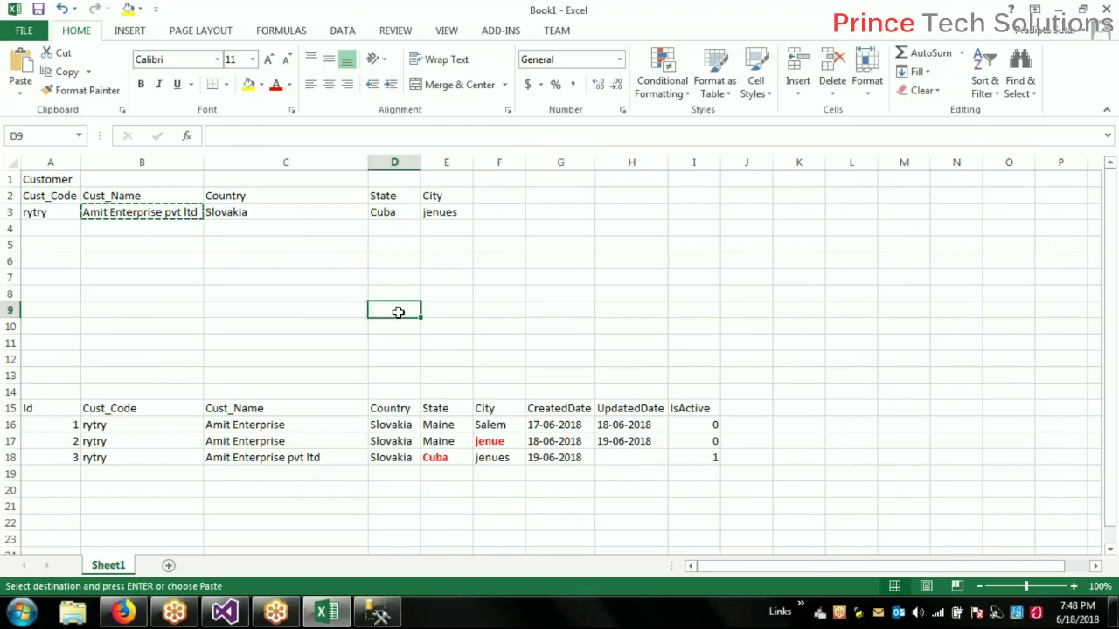
{"action": "left_click", "coordinate": [392, 375]}
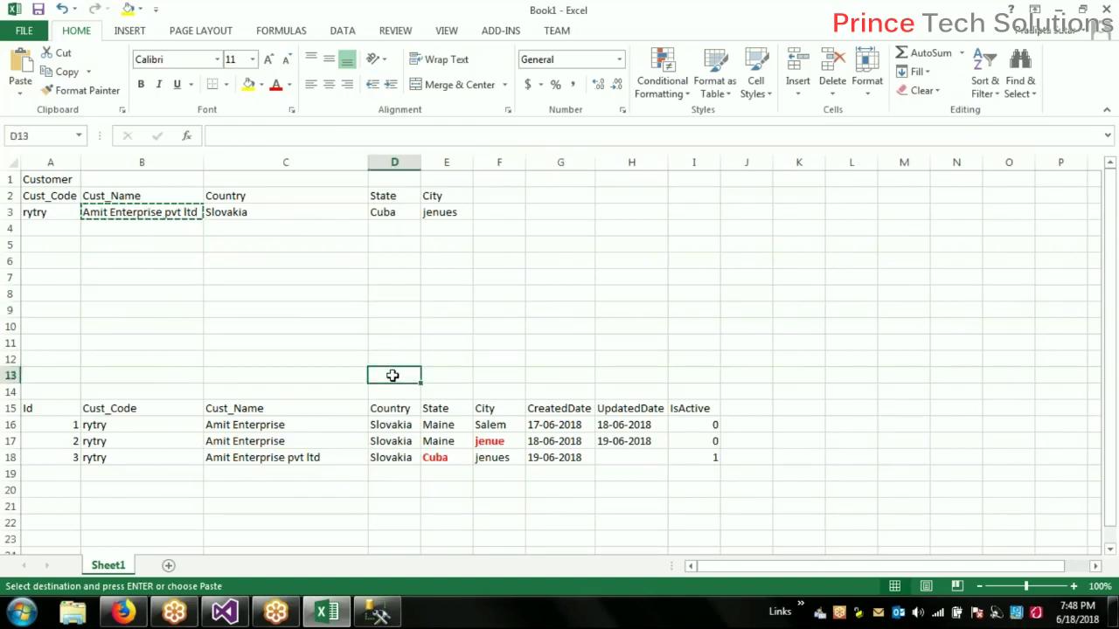
{"action": "left_click", "coordinate": [296, 395]}
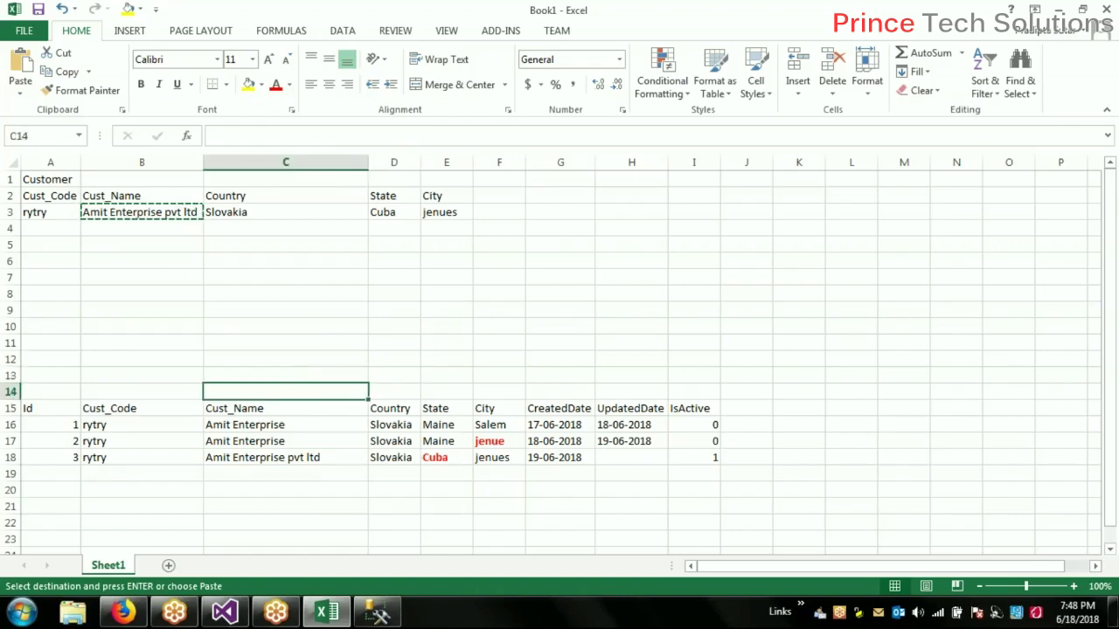
Compare the source Cust_Name in B3 with the Cust_Name of the dimension records in rows 17 and 18
{"action": "left_click", "coordinate": [285, 456]}
{"action": "left_click", "coordinate": [153, 218]}
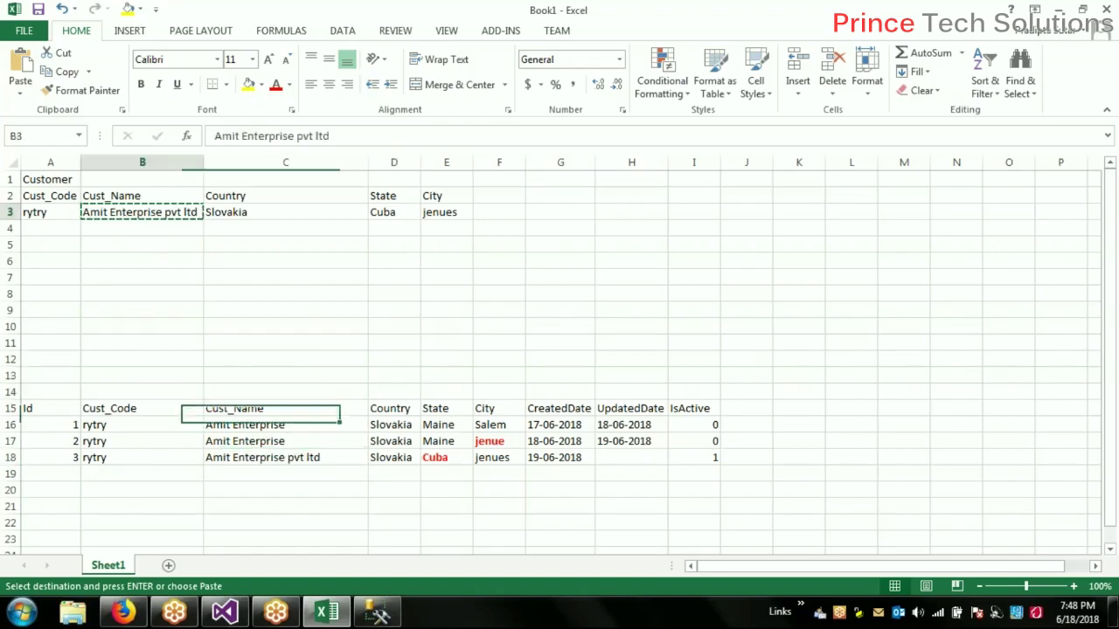
{"action": "left_click", "coordinate": [287, 459]}
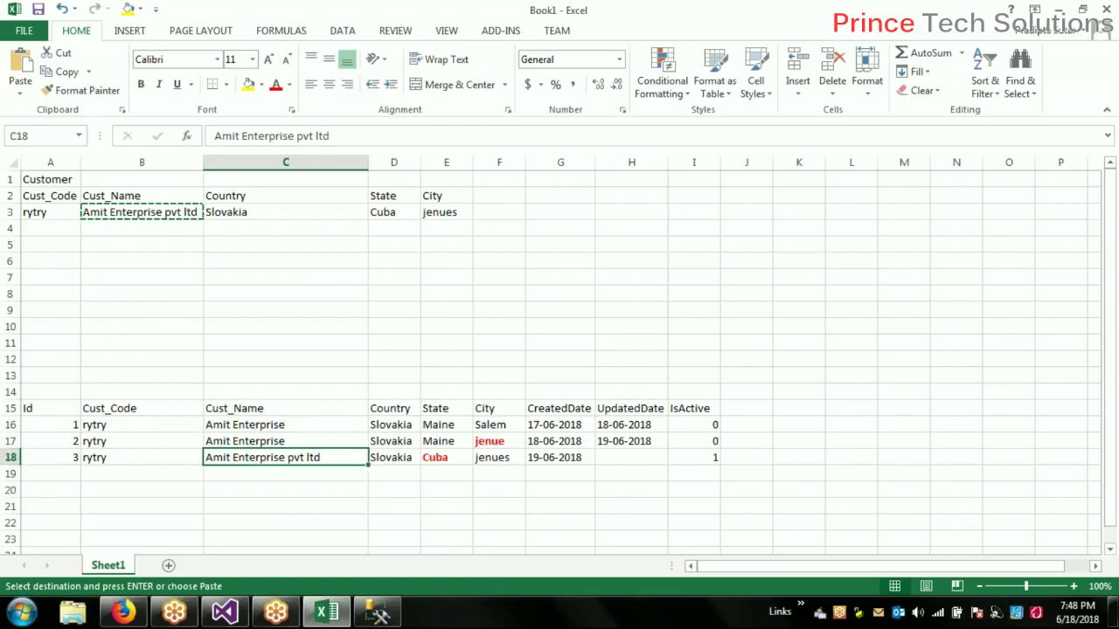
{"action": "left_click", "coordinate": [287, 442]}
{"action": "left_click", "coordinate": [294, 458]}
{"action": "left_click", "coordinate": [146, 222]}
{"action": "left_click", "coordinate": [253, 461]}
{"action": "left_click", "coordinate": [160, 214]}
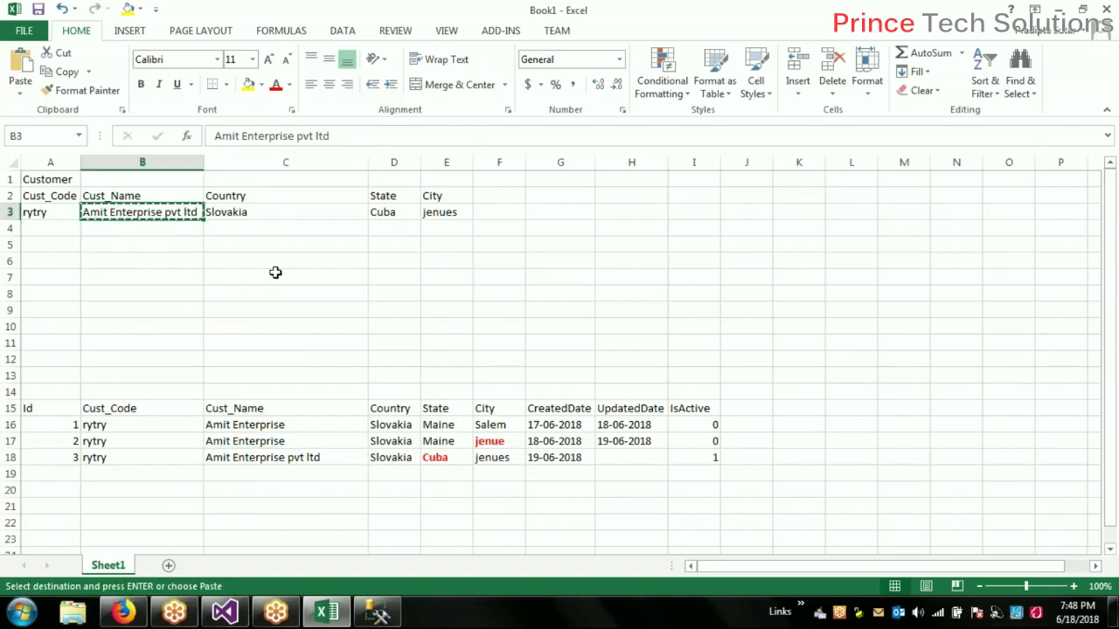
{"action": "left_click", "coordinate": [225, 218]}
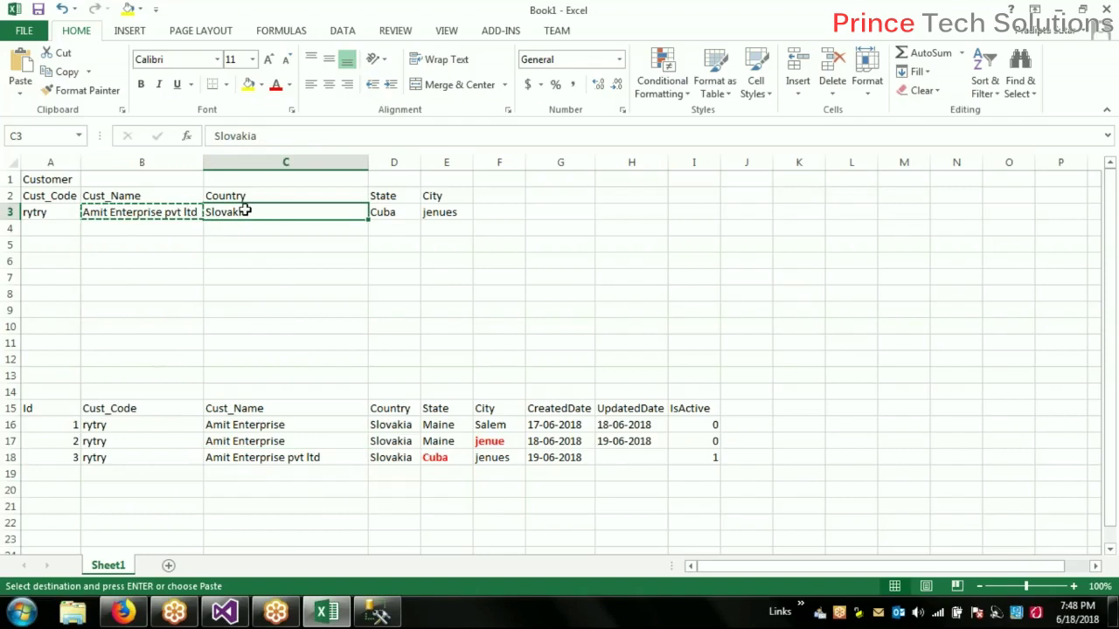
{"action": "left_click", "coordinate": [276, 460]}
Check the Country, City, UpdatedDate and IsActive cells of dimension row 17 against the name and IsActive flag in row 18
{"action": "left_click", "coordinate": [375, 441]}
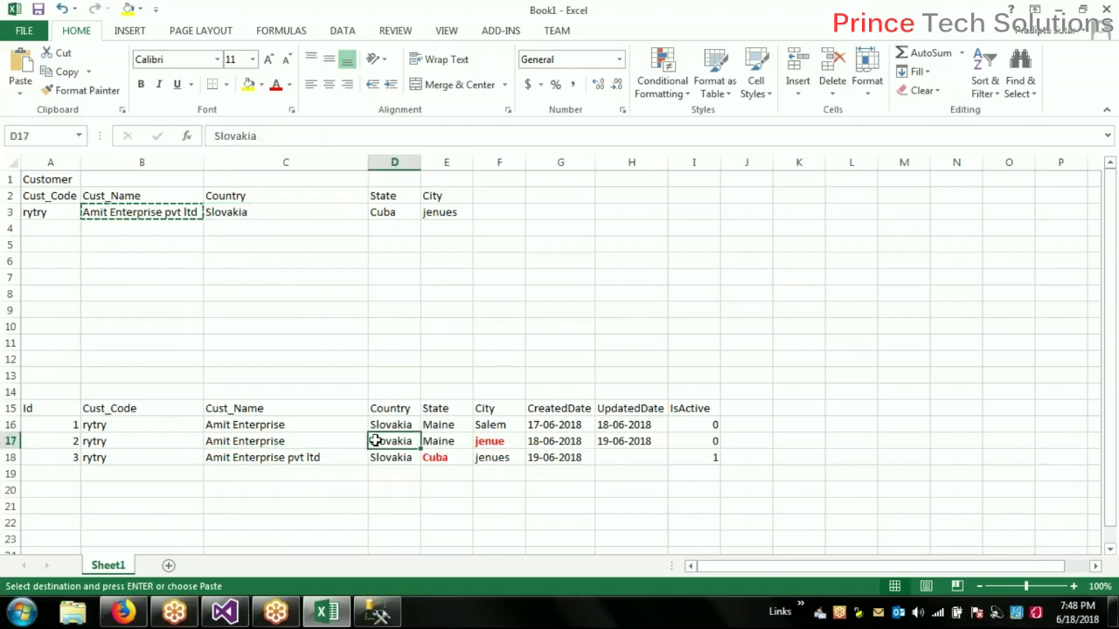
{"action": "left_click", "coordinate": [584, 444]}
{"action": "left_click", "coordinate": [616, 441]}
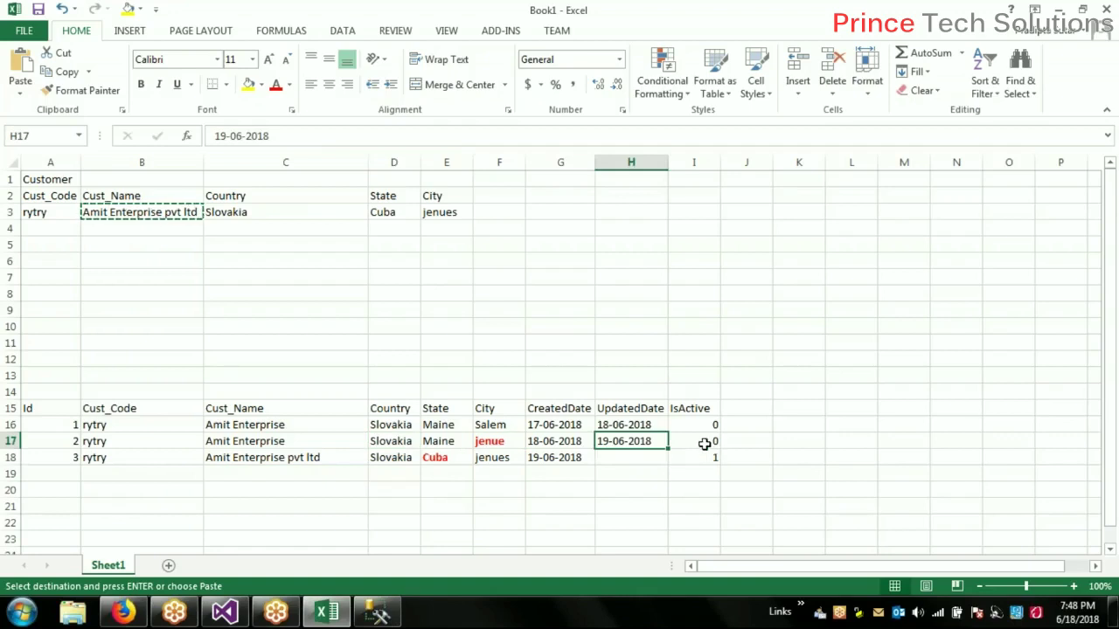
{"action": "left_click", "coordinate": [708, 442]}
{"action": "left_click", "coordinate": [275, 460]}
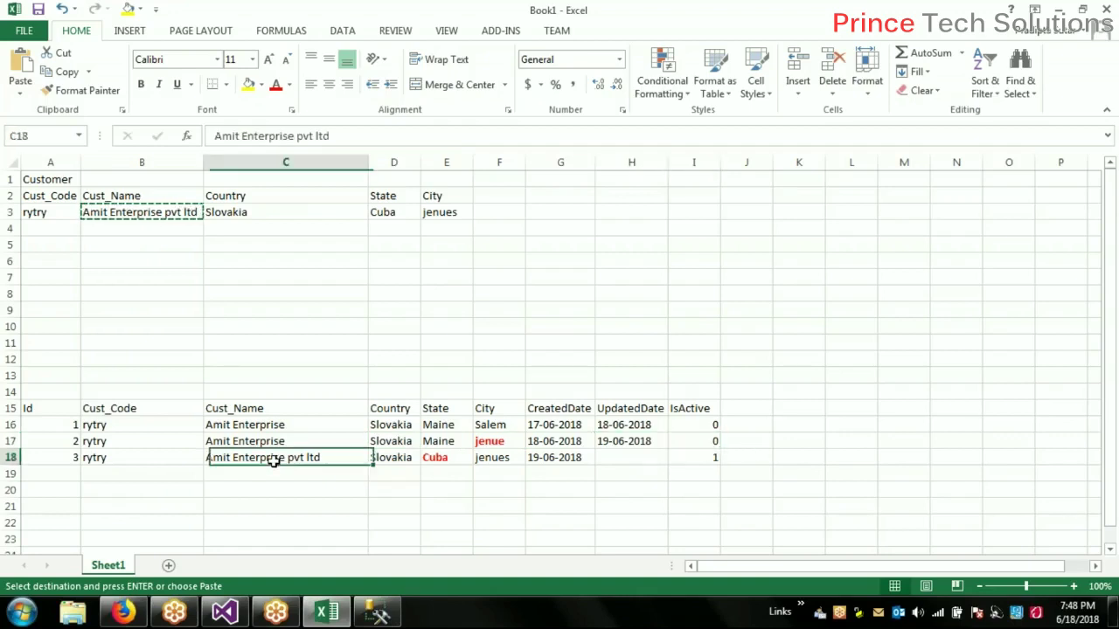
{"action": "left_click", "coordinate": [228, 474]}
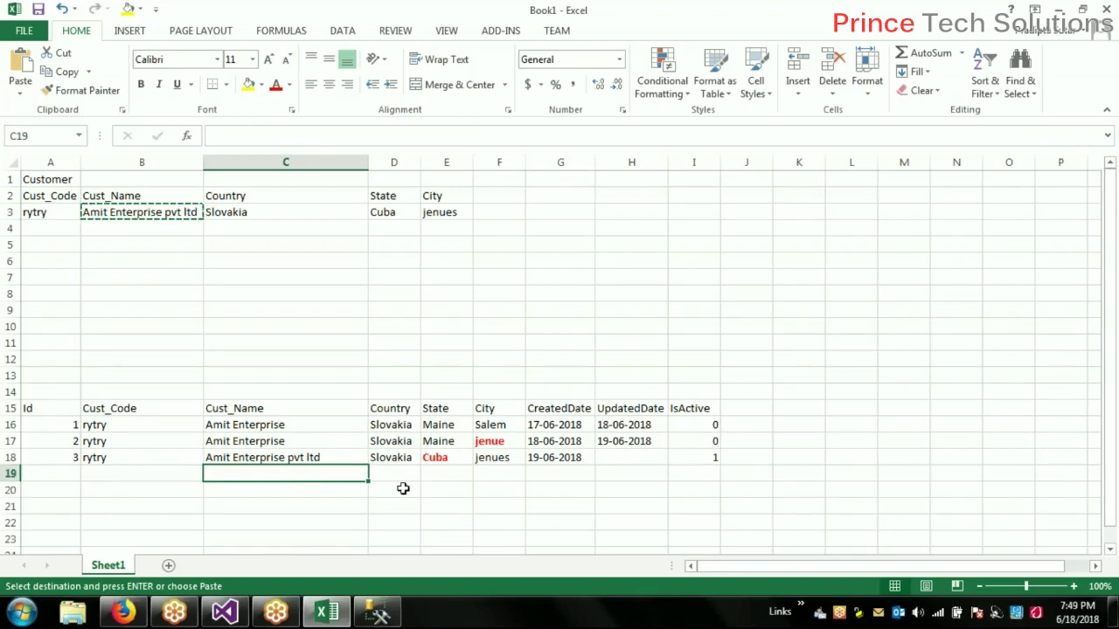
{"action": "left_click", "coordinate": [714, 459]}
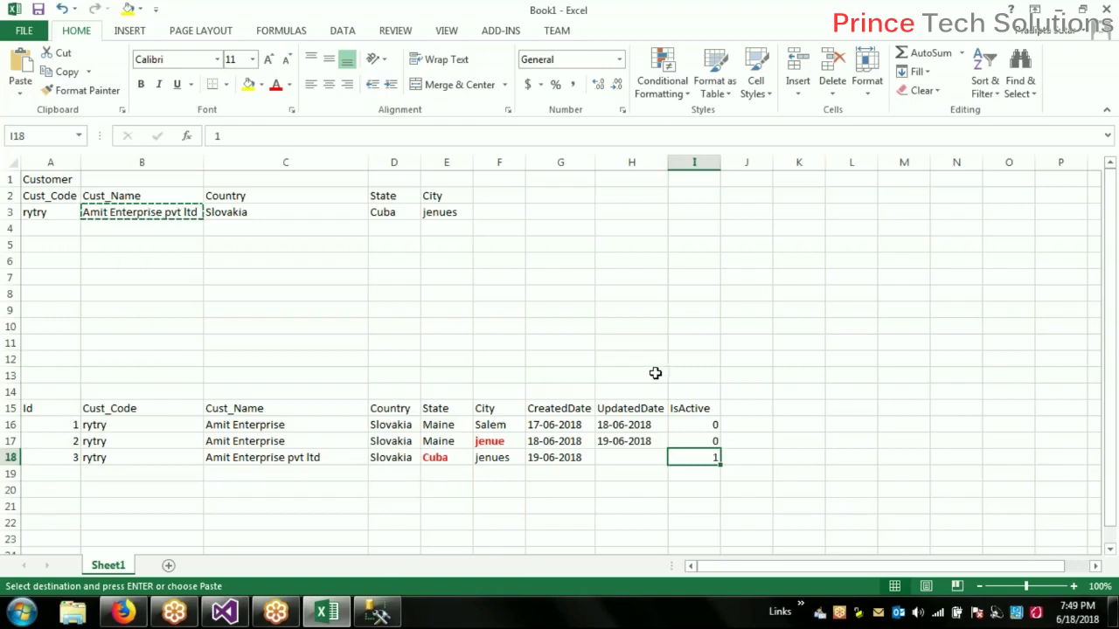
{"action": "left_click", "coordinate": [479, 445]}
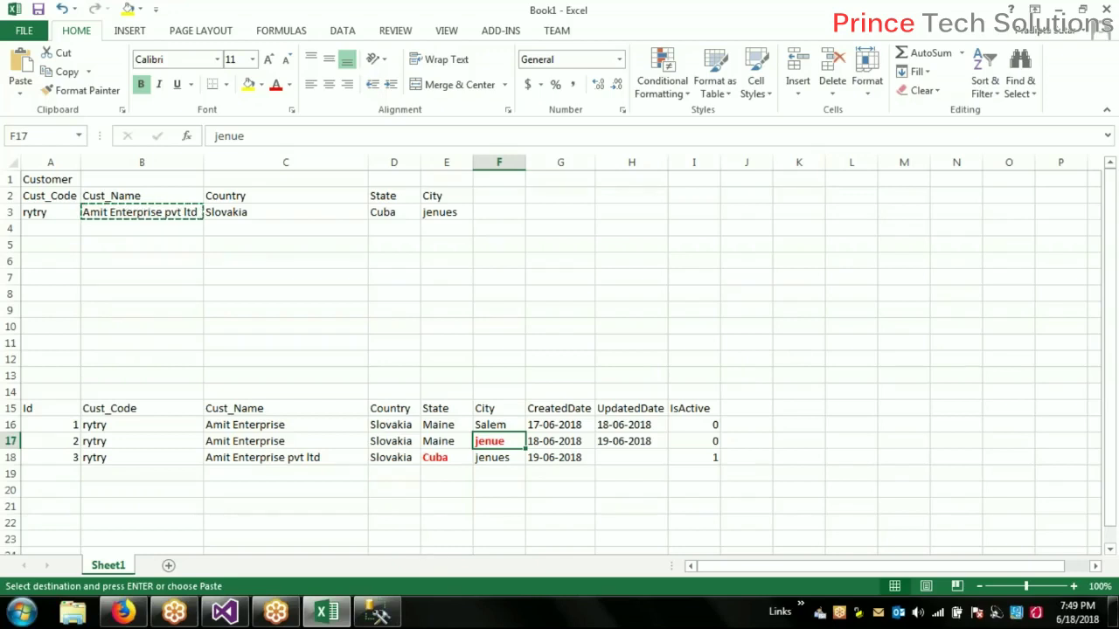
Open the save options for the Book1 workbook
{"action": "left_click", "coordinate": [773, 438]}
{"action": "right_click", "coordinate": [773, 438]}
{"action": "left_click", "coordinate": [689, 365]}
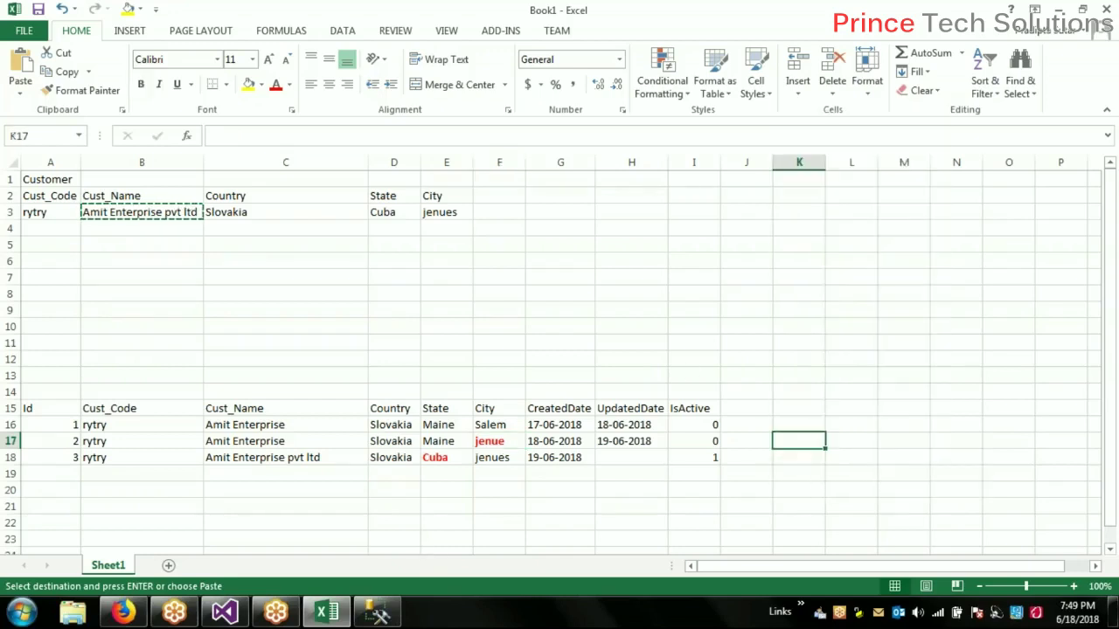
{"action": "left_click", "coordinate": [692, 359]}
{"action": "left_click", "coordinate": [38, 9]}
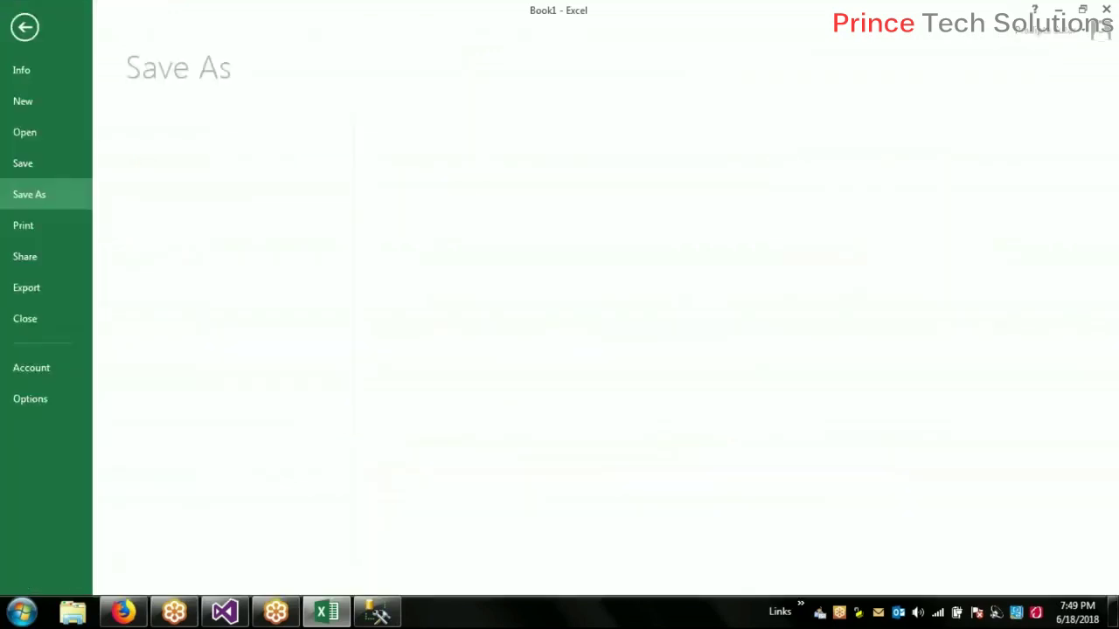
Switch to SQL Server Management Studio and script OrderDB's dbo.tblCustomerMaster as a CREATE statement in a new query window
{"action": "left_click", "coordinate": [377, 612]}
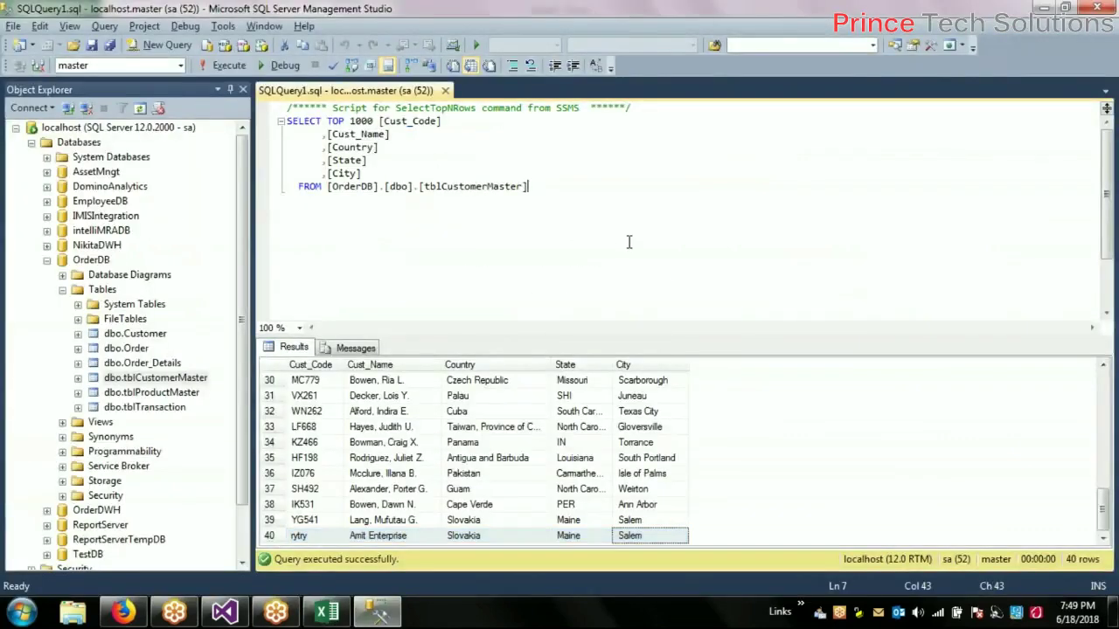
{"action": "right_click", "coordinate": [596, 262]}
{"action": "left_click", "coordinate": [515, 250]}
{"action": "left_click", "coordinate": [325, 613]}
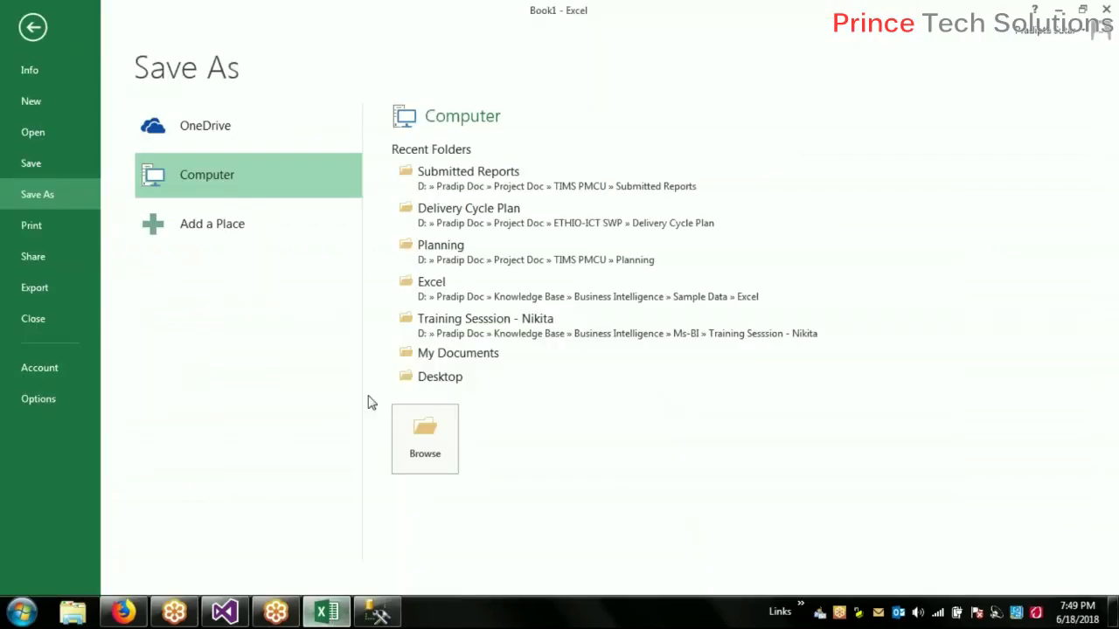
{"action": "left_click", "coordinate": [394, 617]}
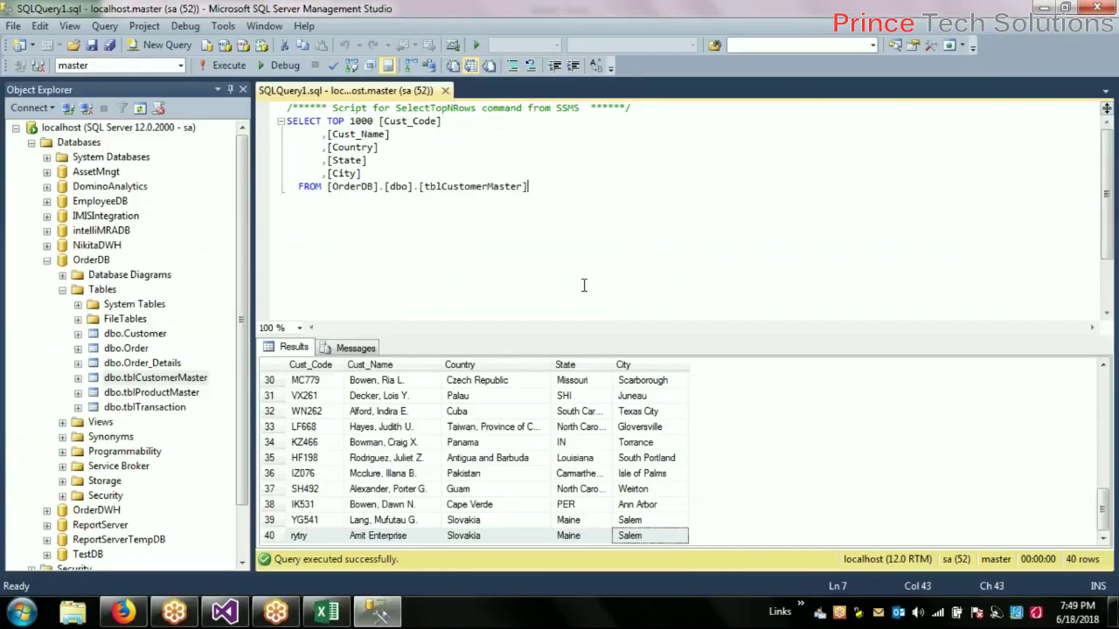
{"action": "right_click", "coordinate": [177, 380]}
{"action": "mouse_move", "coordinate": [287, 369]}
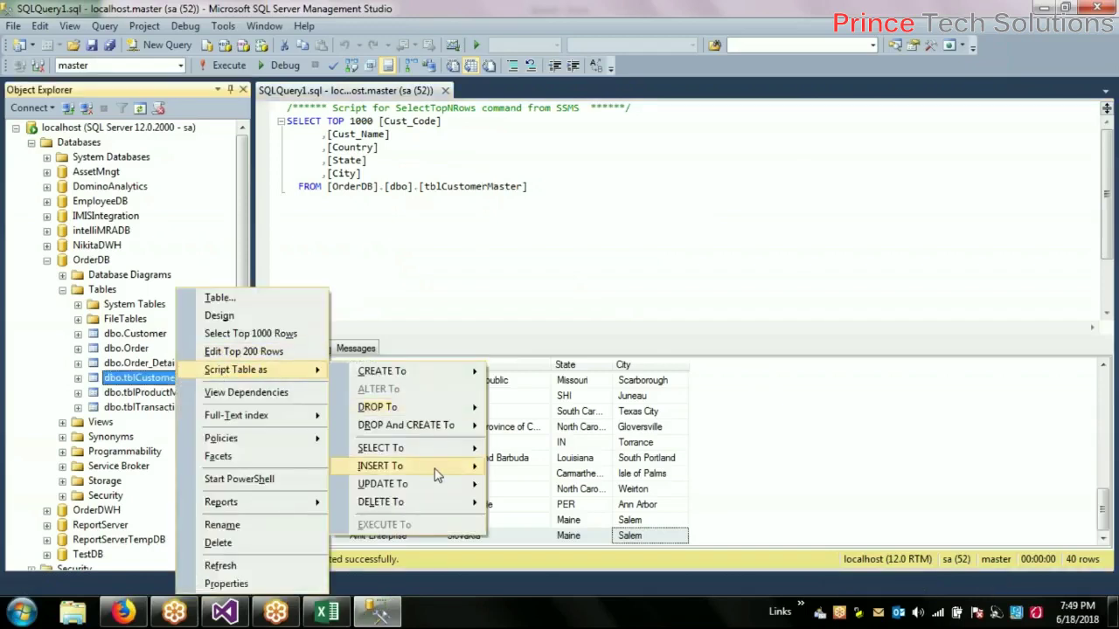
{"action": "mouse_move", "coordinate": [451, 379]}
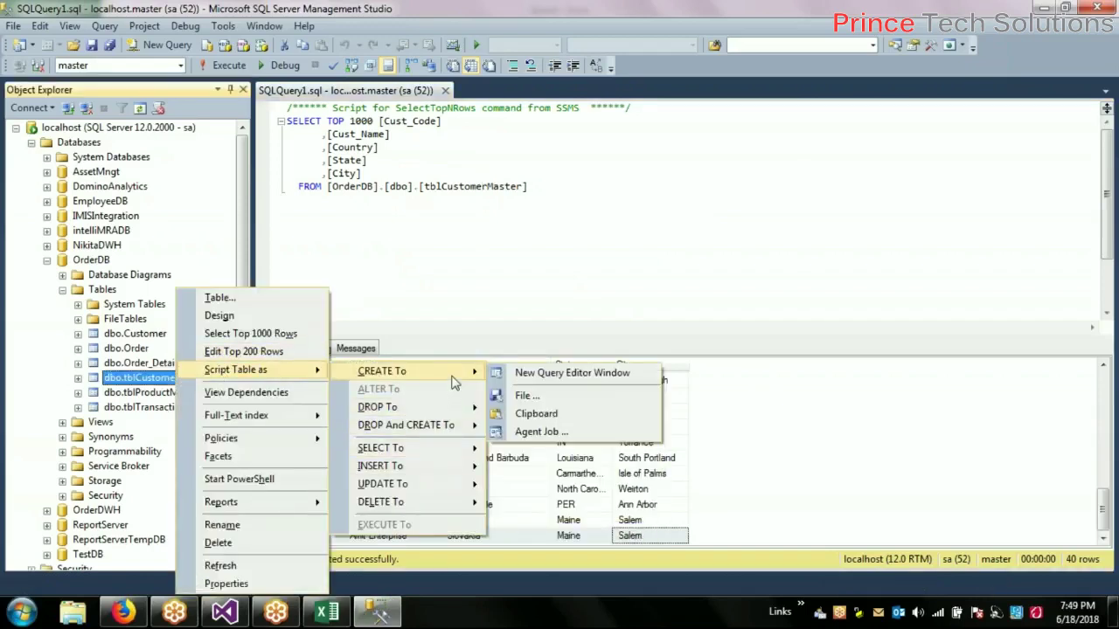
{"action": "left_click", "coordinate": [523, 376]}
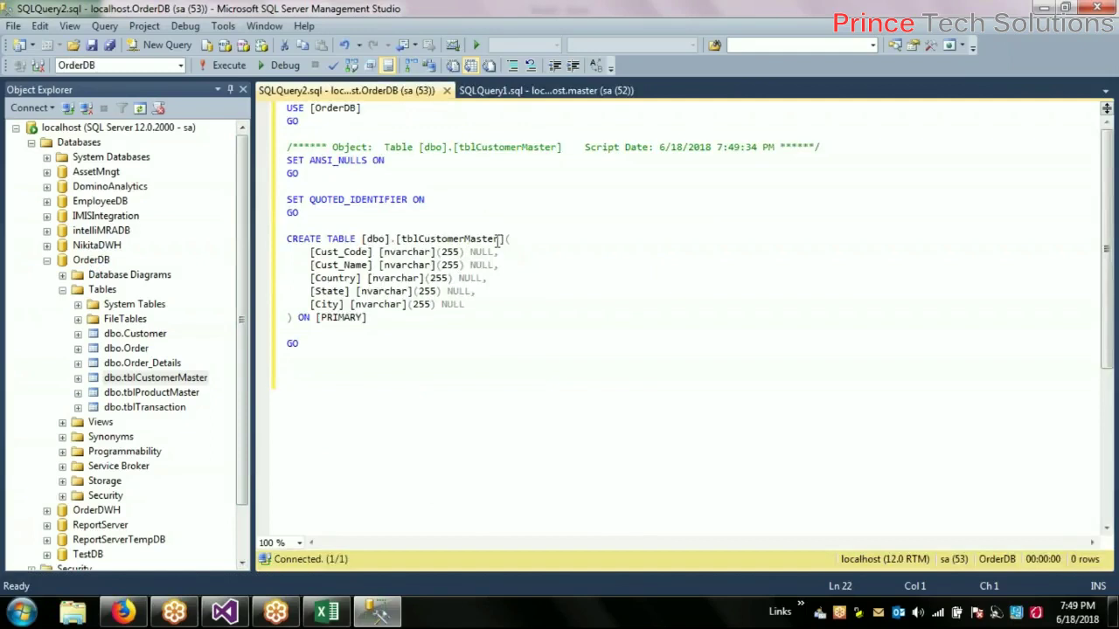
Edit the script to use NikitaDWH with the table name tblCustomerMasterDest, and execute it
{"action": "left_click", "coordinate": [351, 108]}
{"action": "double_click", "coordinate": [358, 109]}
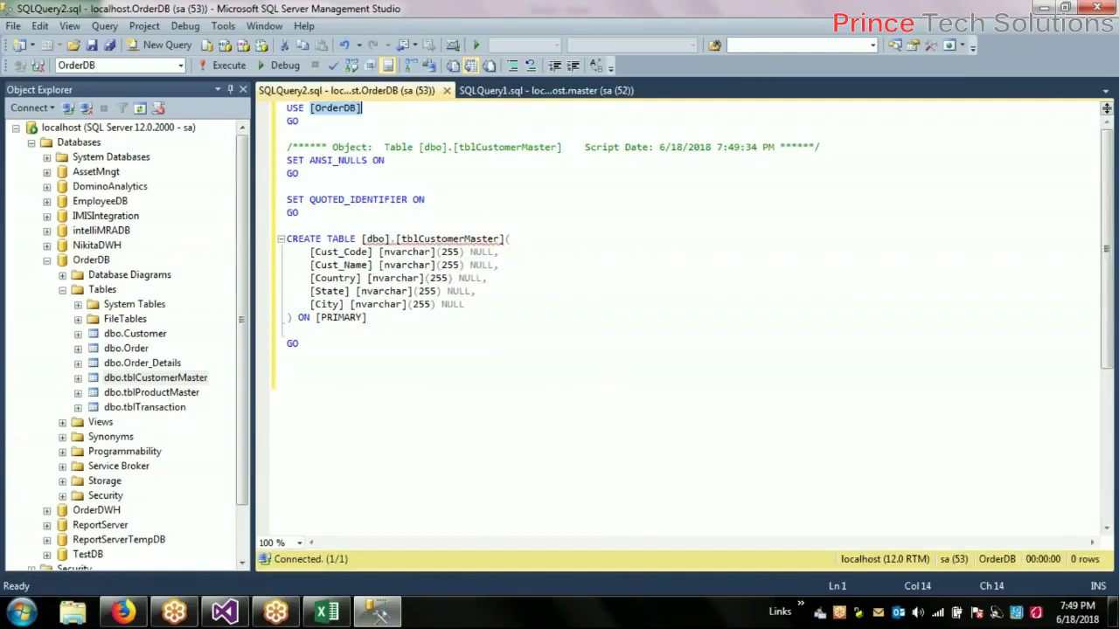
{"action": "type", "text": "NikitaDWH"}
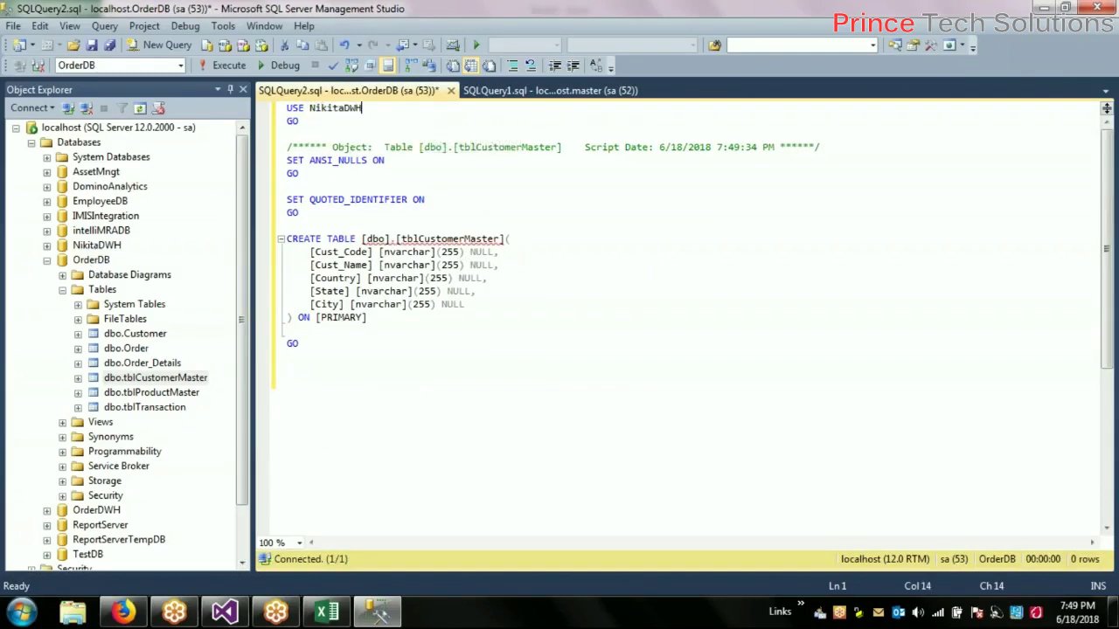
{"action": "left_click", "coordinate": [503, 239]}
{"action": "type", "text": "Dest"}
{"action": "left_click", "coordinate": [612, 330]}
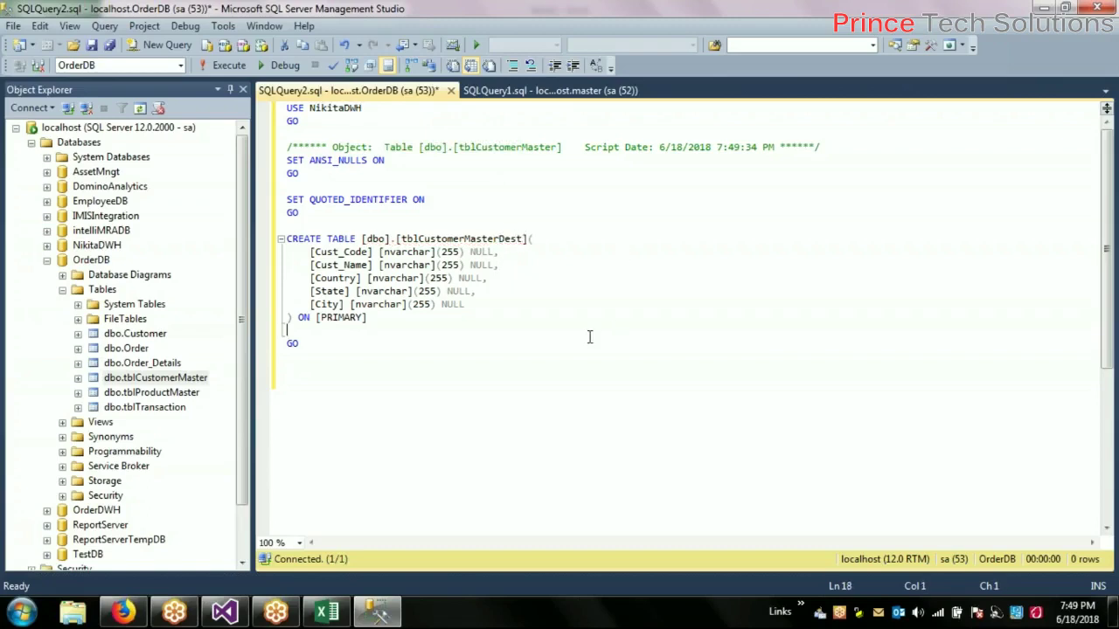
{"action": "left_click", "coordinate": [229, 66]}
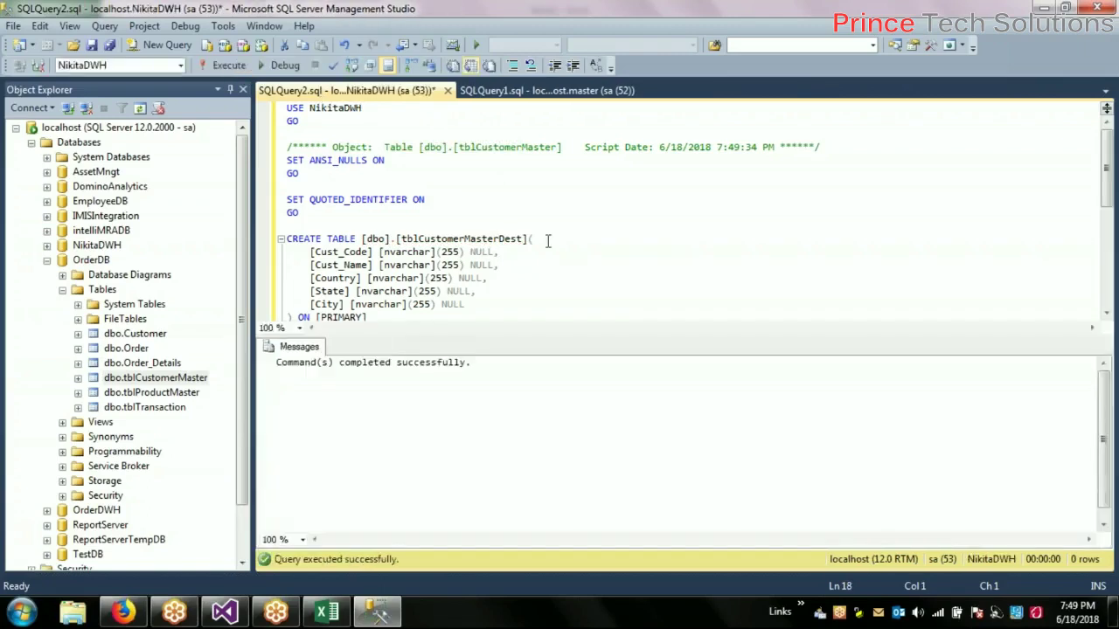
Collapse the OrderDB database and expand the NikitaDWH database in the object tree
{"action": "left_click", "coordinate": [46, 260]}
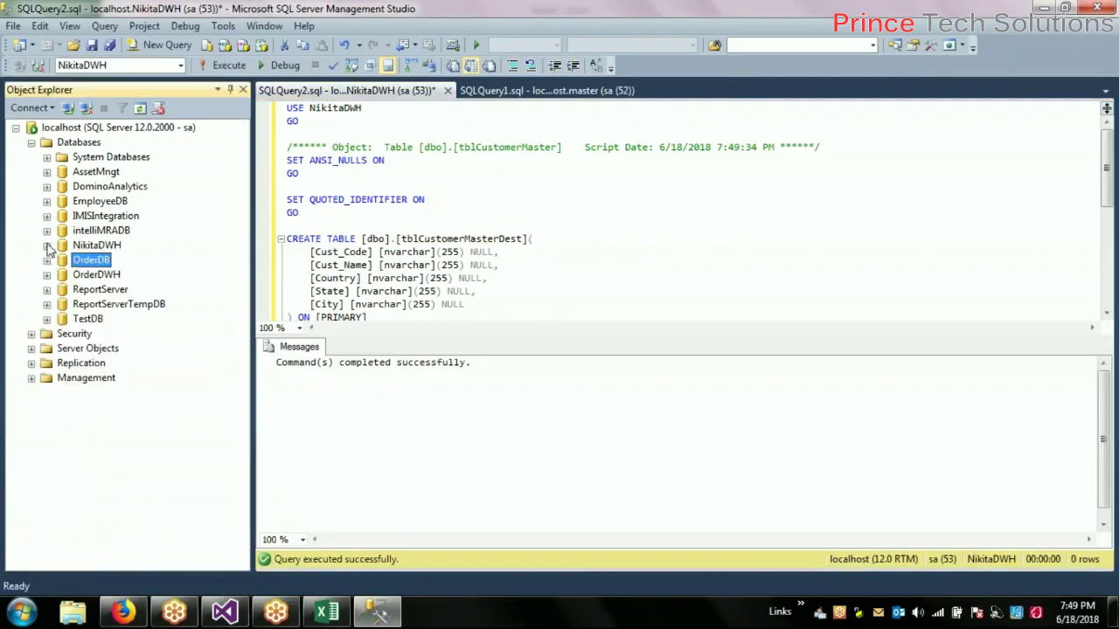
{"action": "left_click", "coordinate": [47, 245]}
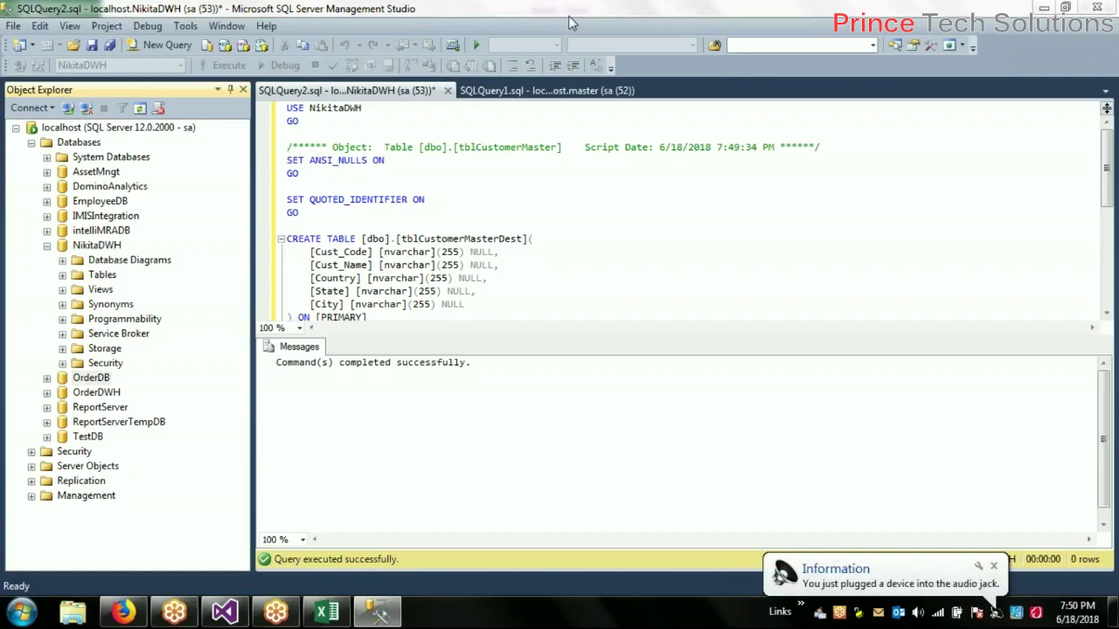
Minimise the open windows, identify the plugged-in audio device as the microphone input and close the audio window
{"action": "left_click", "coordinate": [1044, 8]}
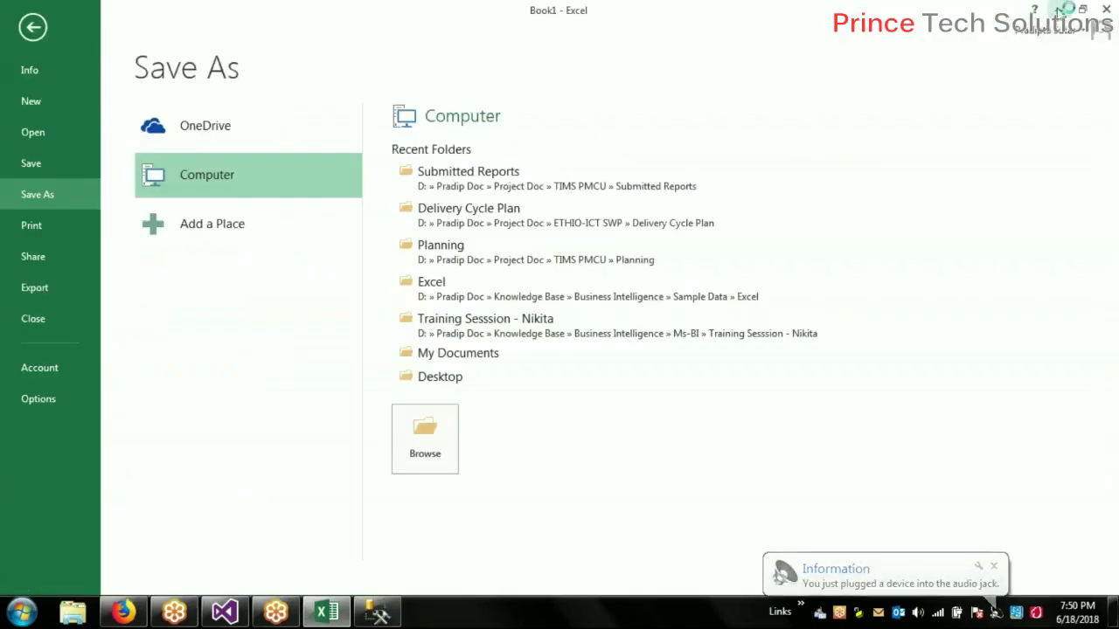
{"action": "left_click", "coordinate": [1057, 9]}
{"action": "left_click", "coordinate": [454, 231]}
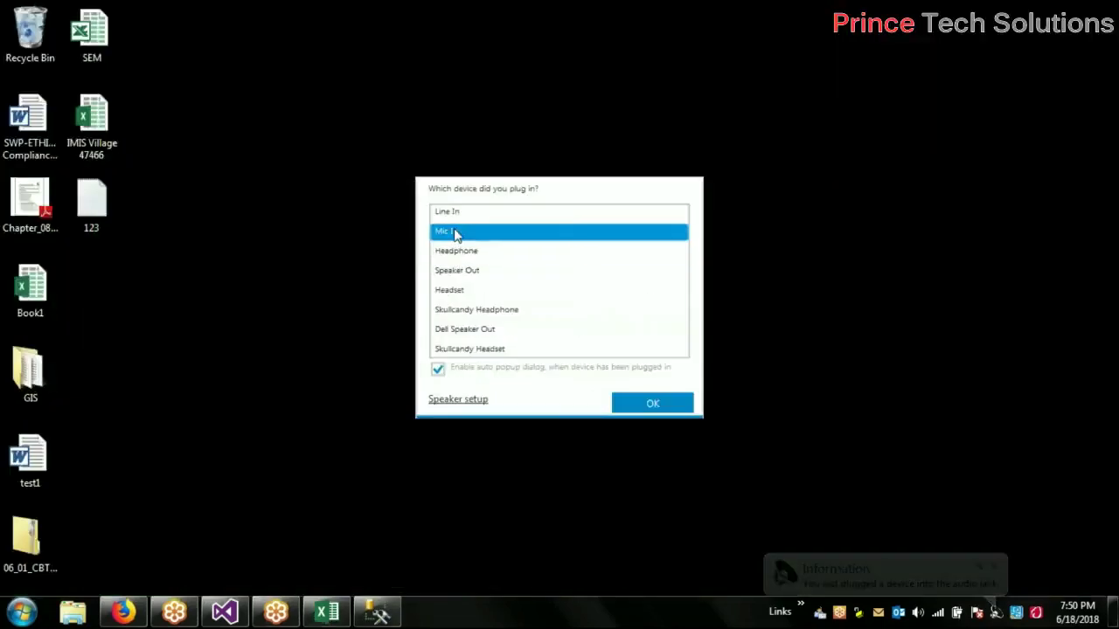
{"action": "left_click", "coordinate": [653, 404]}
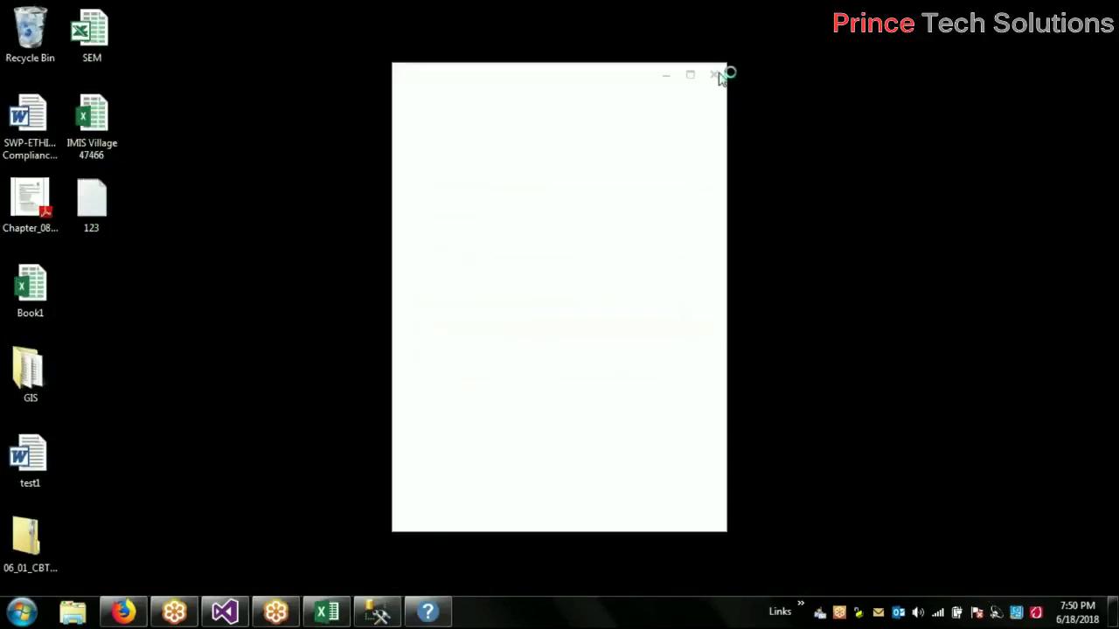
{"action": "left_click", "coordinate": [715, 77]}
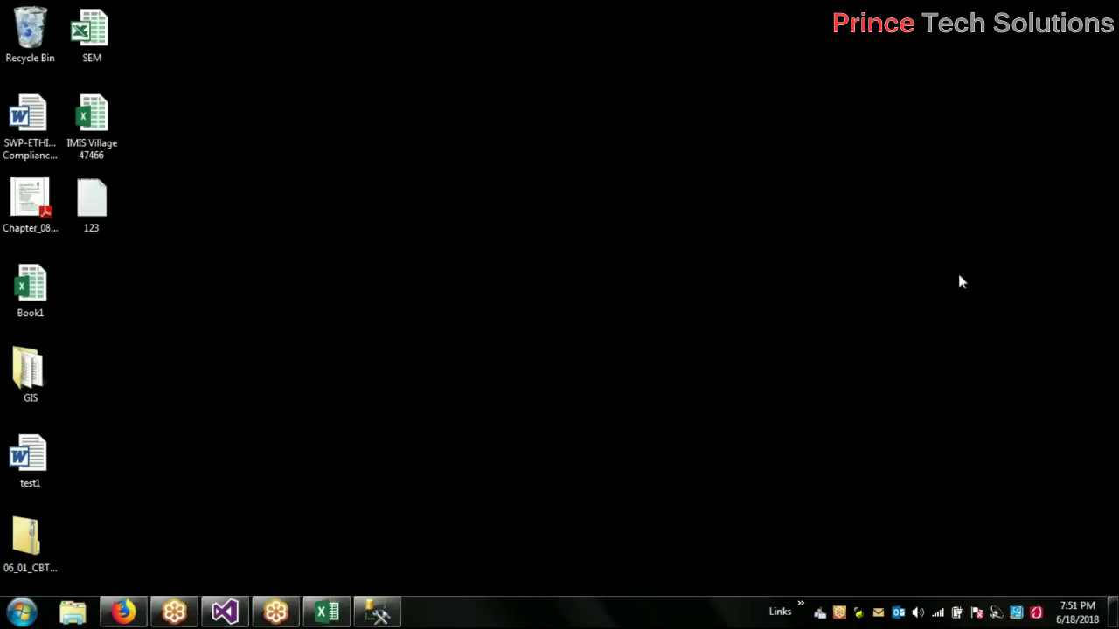
View the SCD3.dtsx control flow in Visual Studio and return to SQL Server Management Studio
{"action": "mouse_move", "coordinate": [223, 615]}
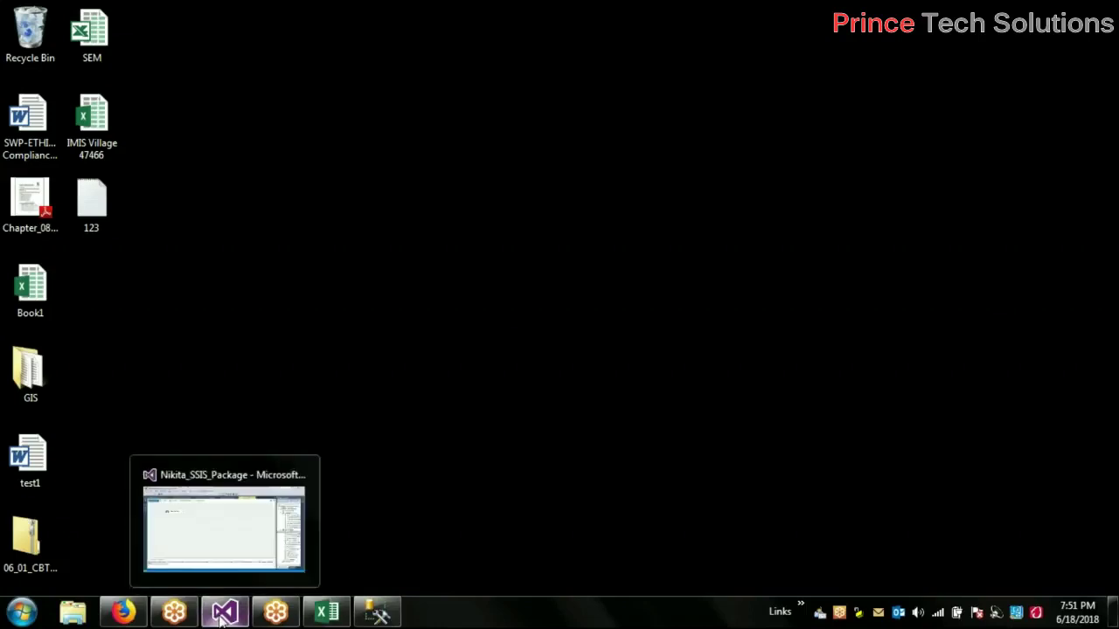
{"action": "left_click", "coordinate": [223, 615]}
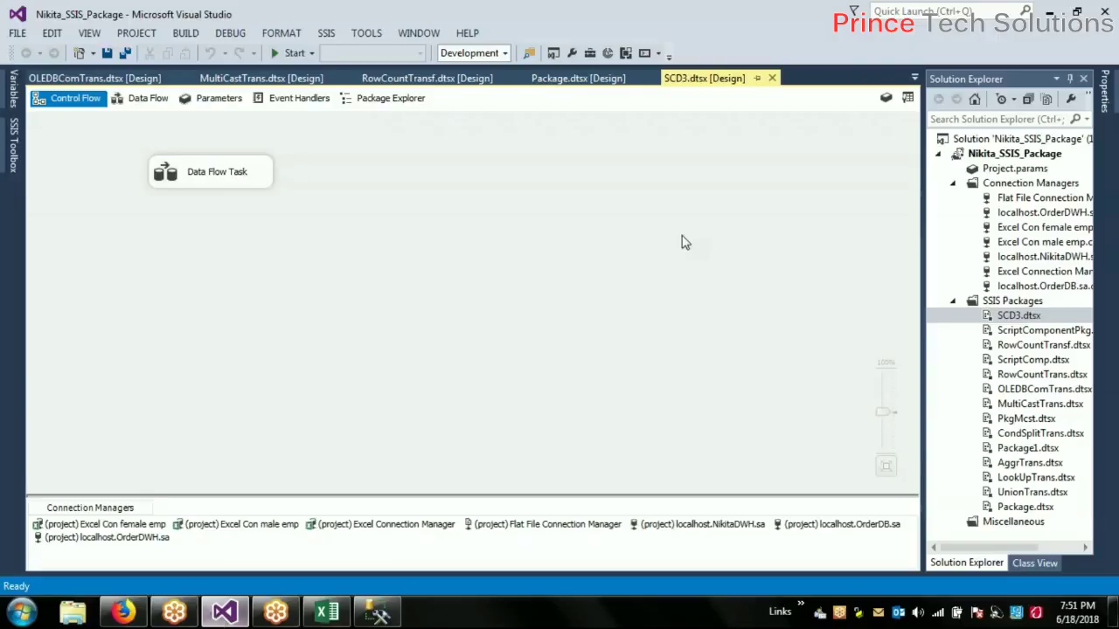
{"action": "mouse_move", "coordinate": [374, 614]}
{"action": "left_click", "coordinate": [374, 614]}
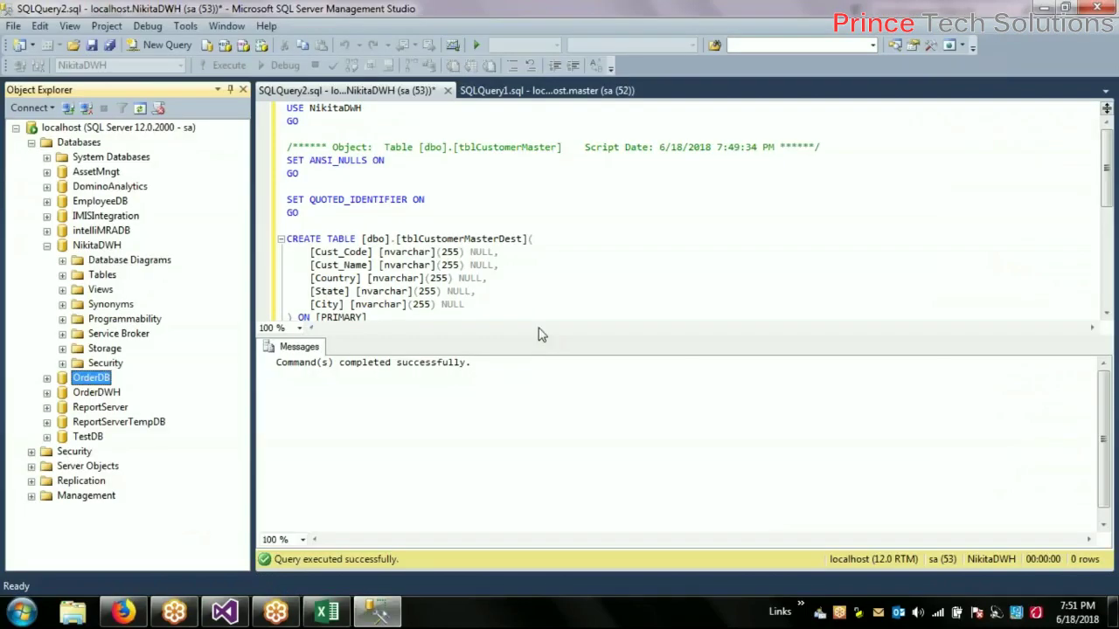
Expand the NikitaDWH tables and open dbo.tblCustomerMasterDest in the table designer
{"action": "left_click", "coordinate": [488, 278]}
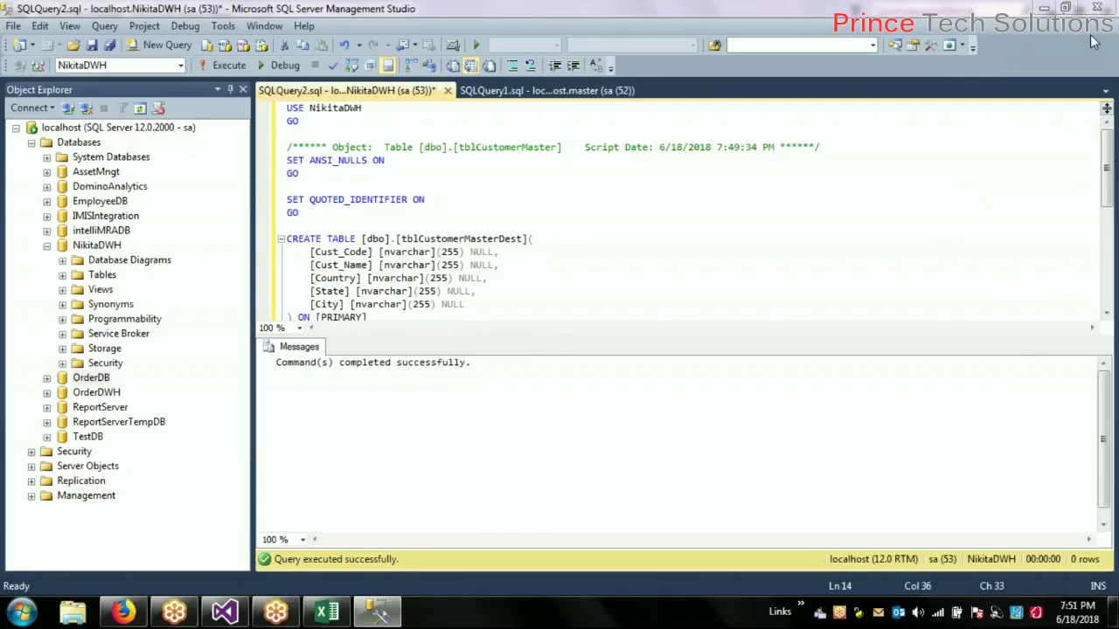
{"action": "key", "text": "Down"}
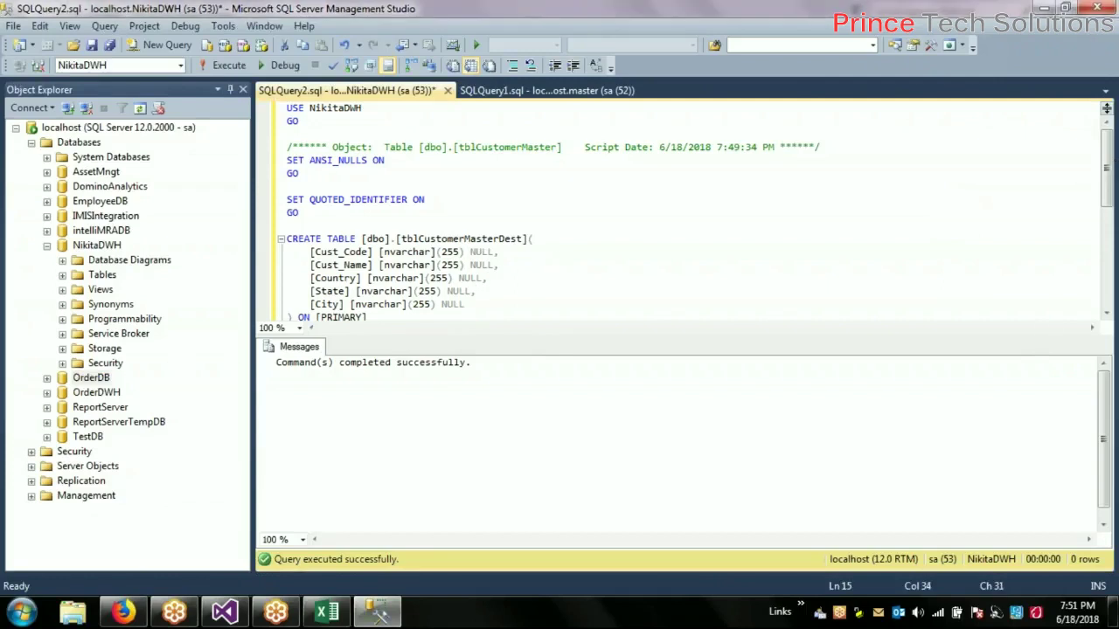
{"action": "left_click", "coordinate": [62, 275]}
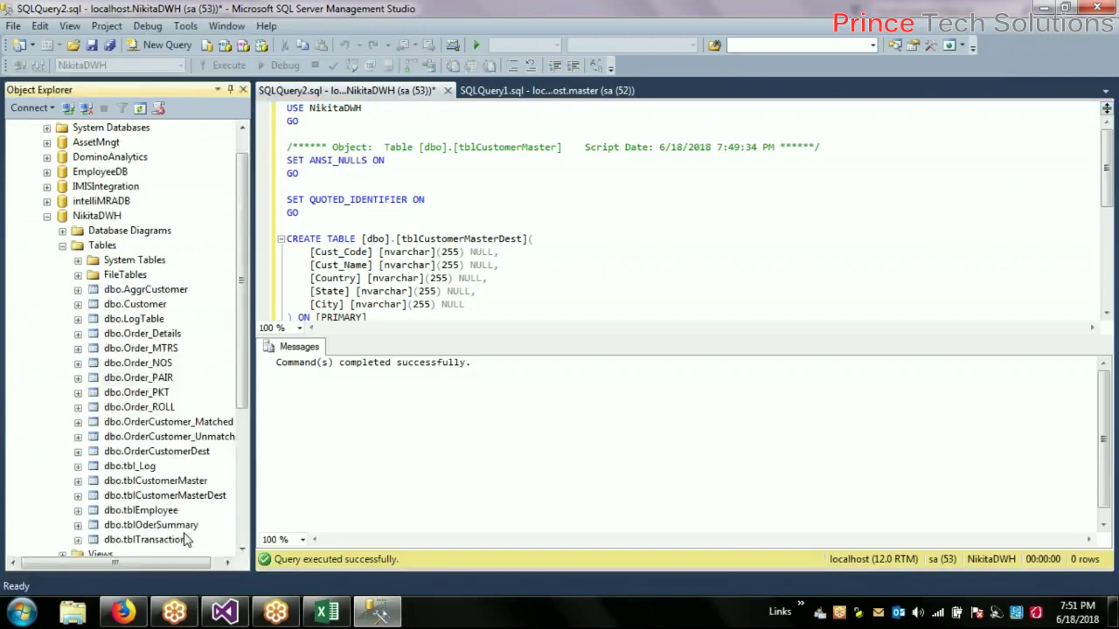
{"action": "right_click", "coordinate": [194, 497]}
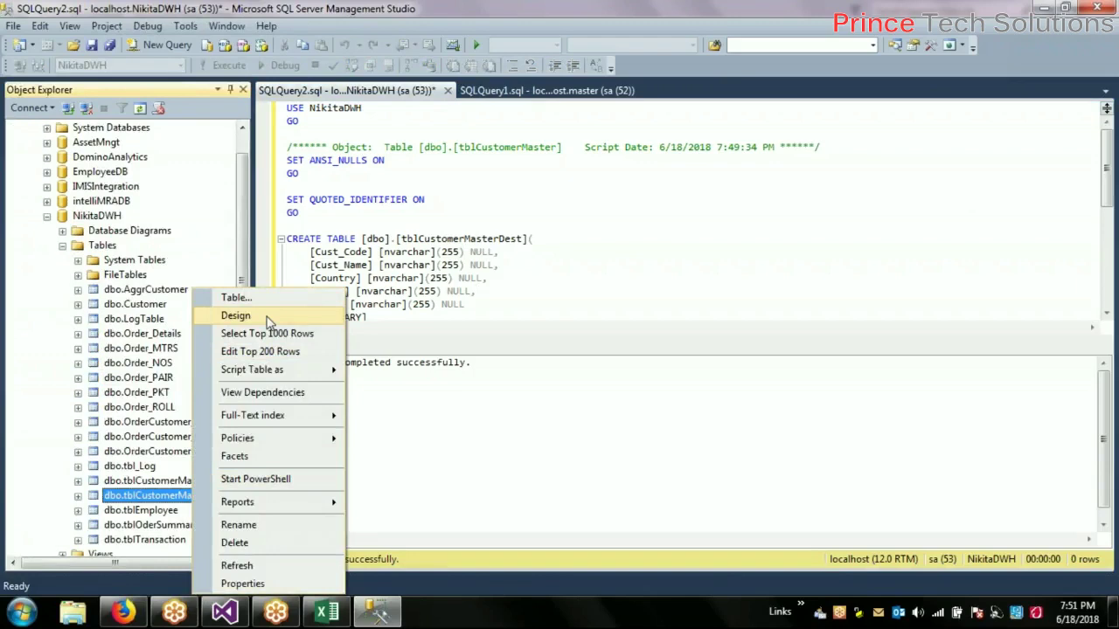
{"action": "left_click", "coordinate": [235, 315]}
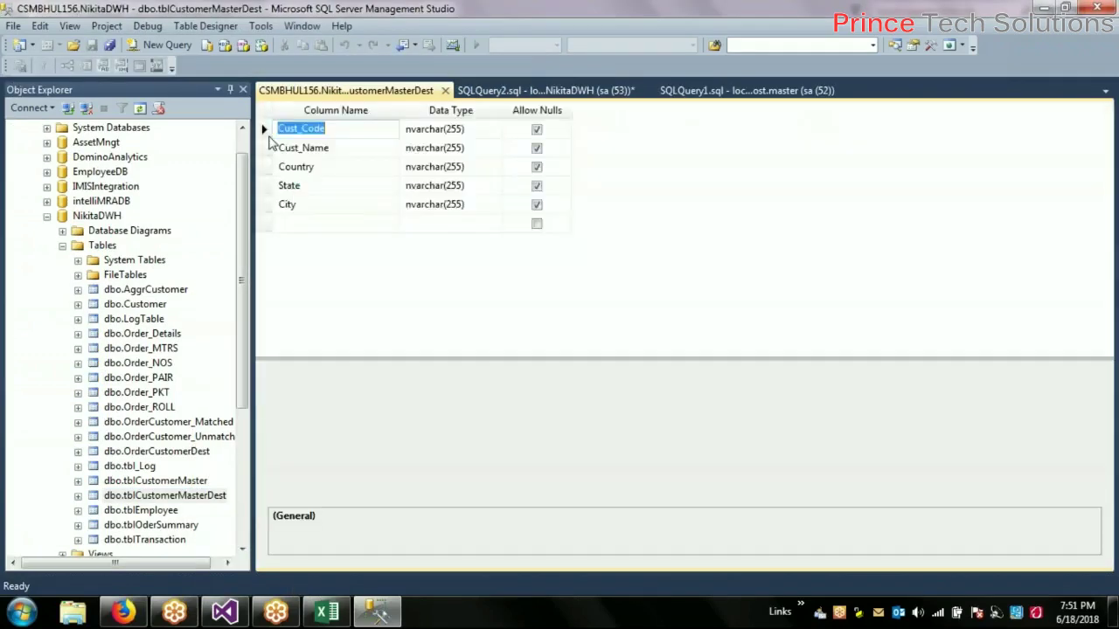
Insert a new column Cst_Id with data type int above Cust_Code in tblCustomerMasterDest
{"action": "right_click", "coordinate": [268, 130]}
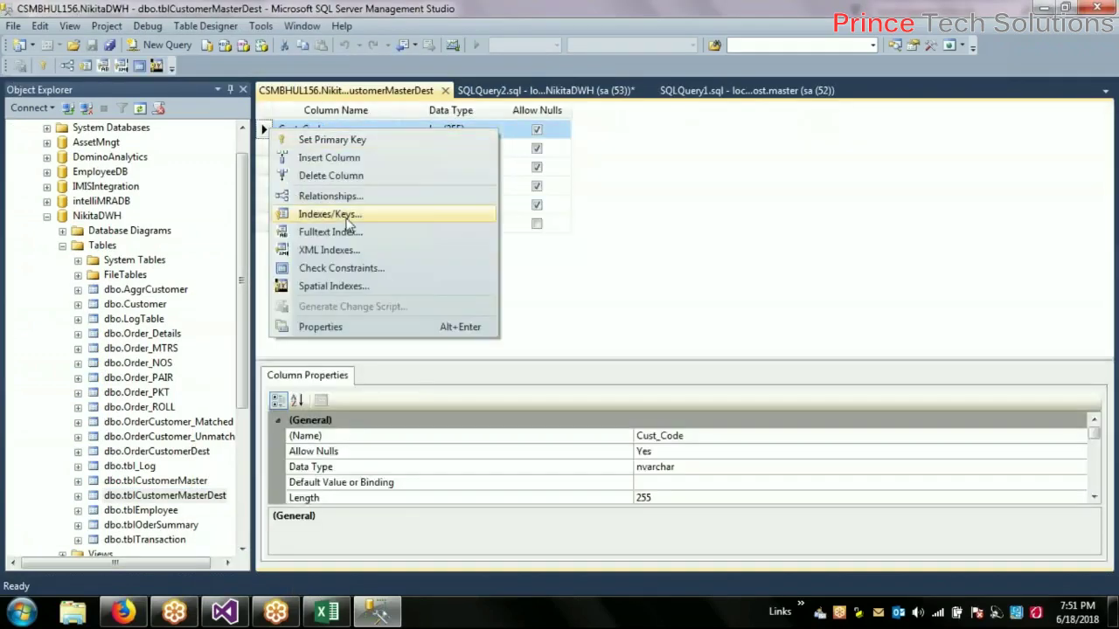
{"action": "left_click", "coordinate": [349, 157]}
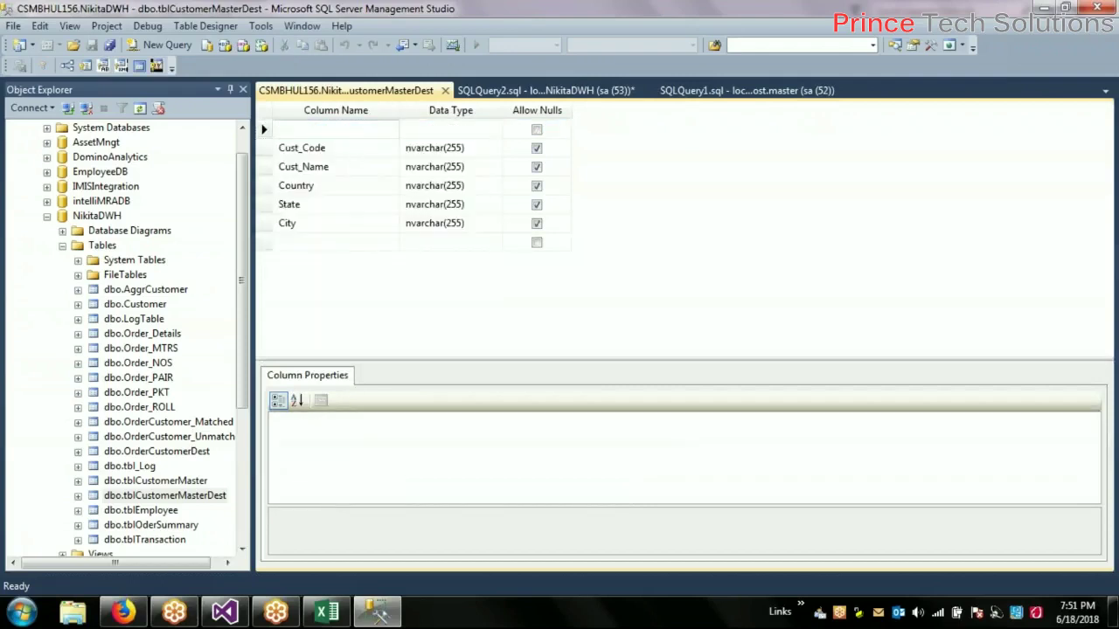
{"action": "type", "text": "S"}
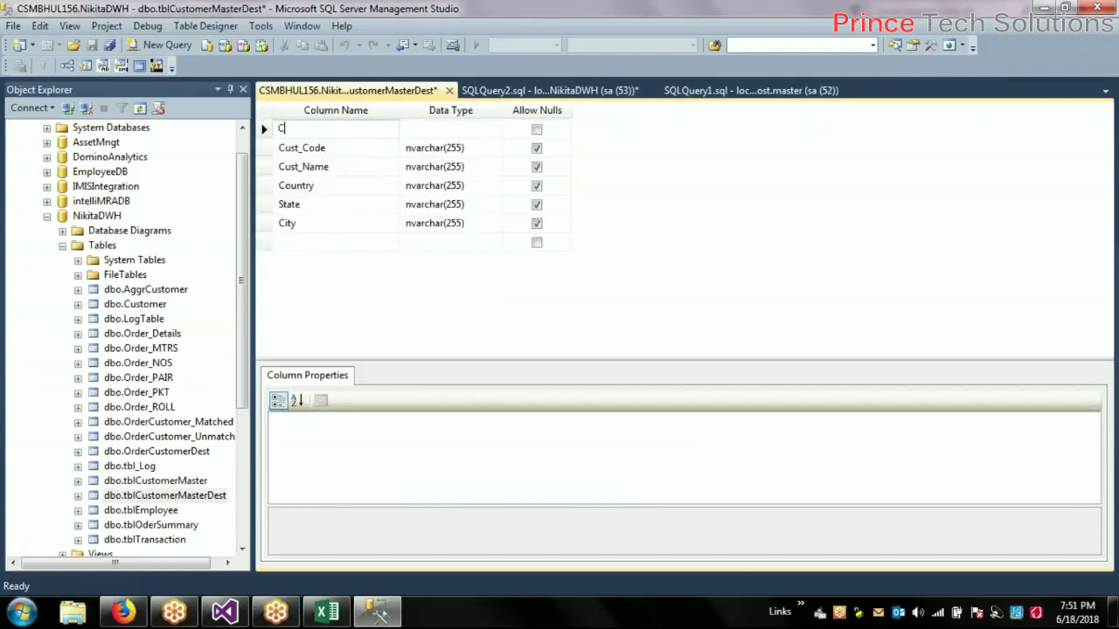
{"action": "type", "text": "t_Id"}
{"action": "left_click", "coordinate": [492, 134]}
{"action": "left_click", "coordinate": [494, 134]}
{"action": "type", "text": "image"}
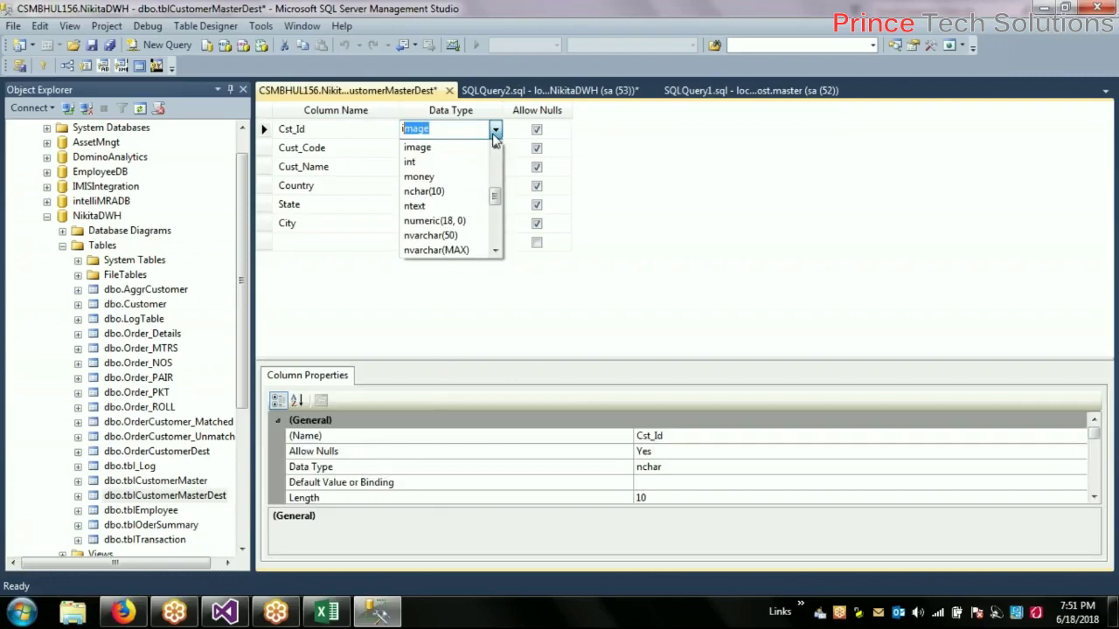
{"action": "left_click", "coordinate": [457, 163]}
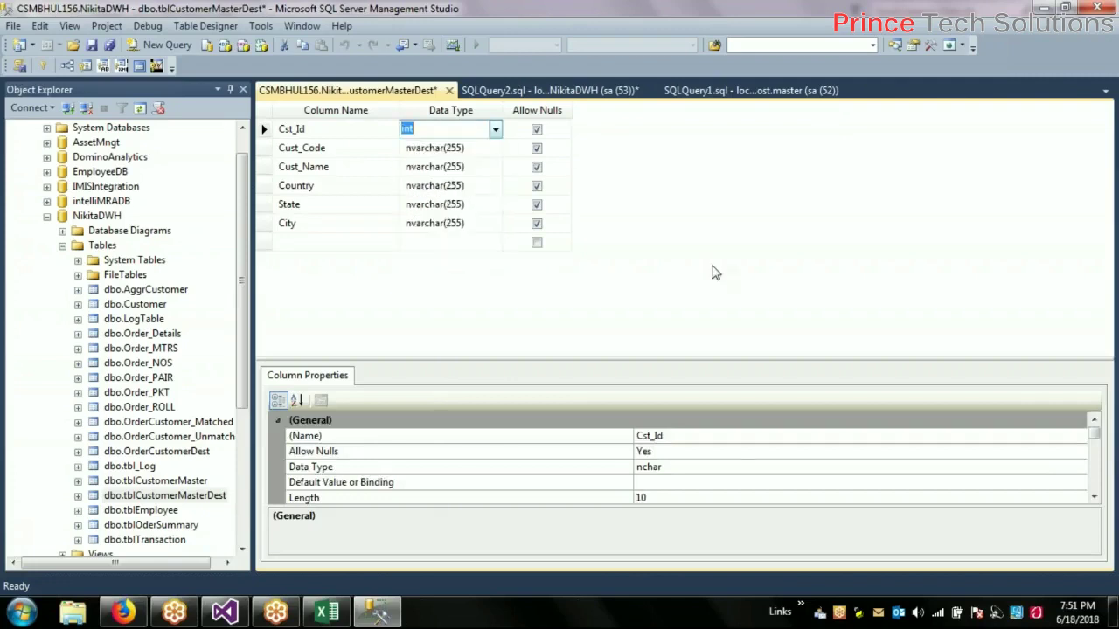
Make the Cst_Id column the primary key of the table
{"action": "left_click", "coordinate": [1092, 498]}
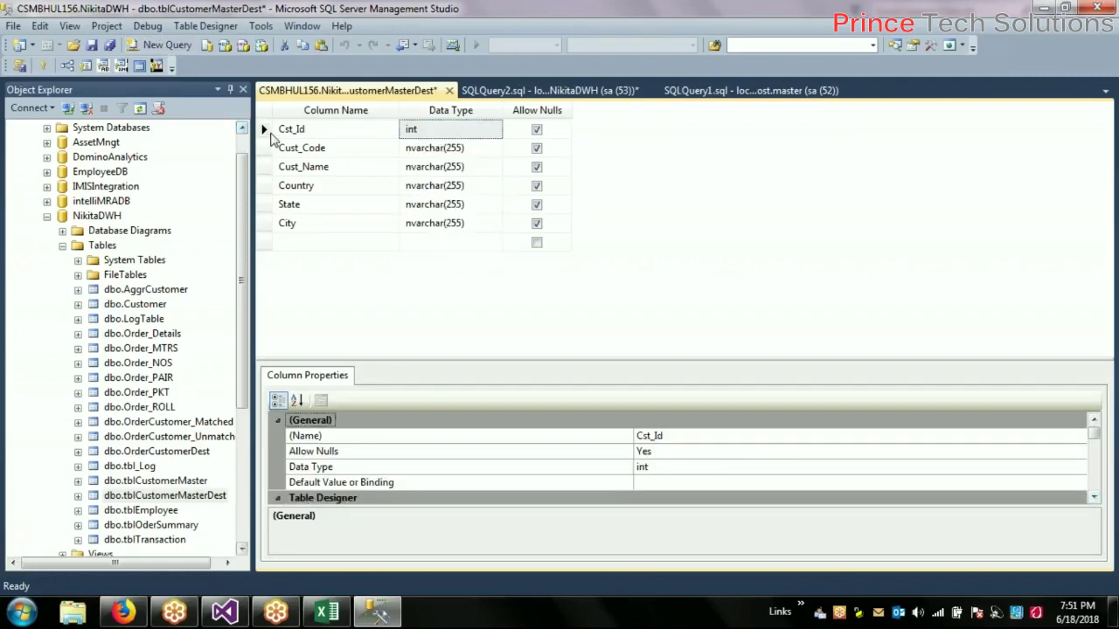
{"action": "left_click", "coordinate": [265, 131]}
{"action": "left_click", "coordinate": [45, 68]}
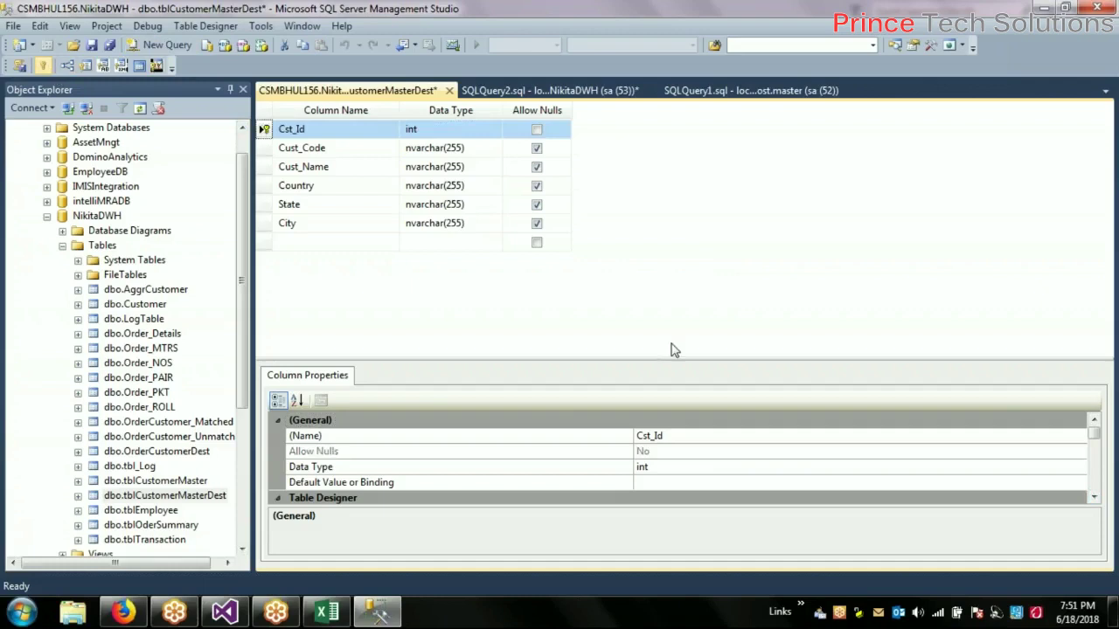
Expand the Identity Specification of Cst_Id and set Is Identity to Yes
{"action": "left_click", "coordinate": [1093, 497]}
{"action": "left_click", "coordinate": [1093, 497]}
{"action": "left_click", "coordinate": [1093, 497]}
{"action": "left_click", "coordinate": [1093, 497]}
{"action": "left_click", "coordinate": [1093, 498]}
{"action": "left_click", "coordinate": [282, 468]}
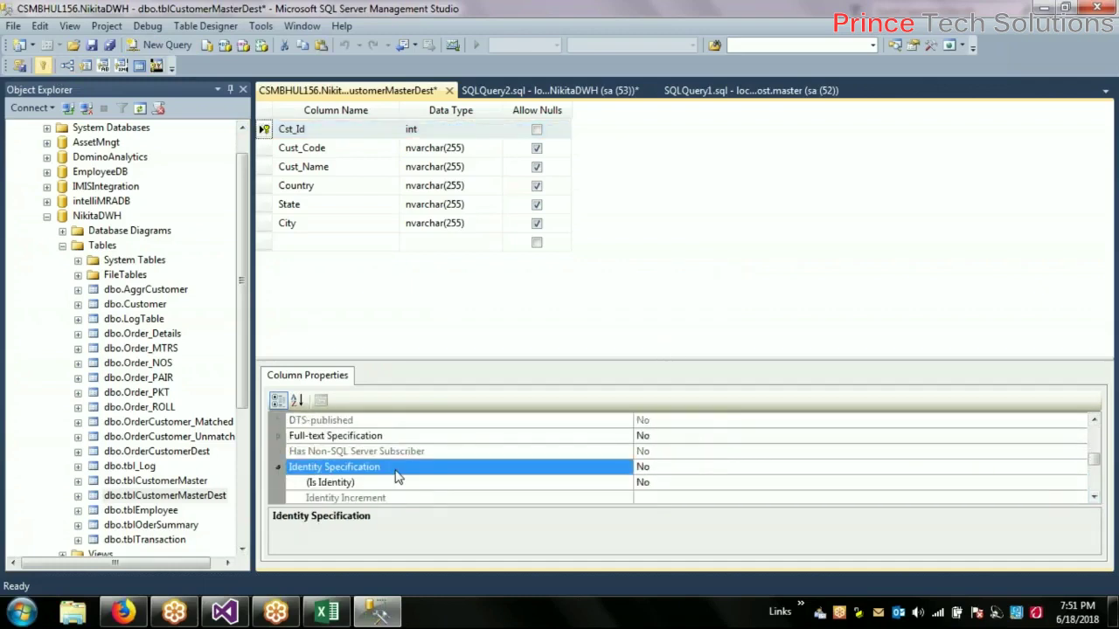
{"action": "double_click", "coordinate": [674, 482]}
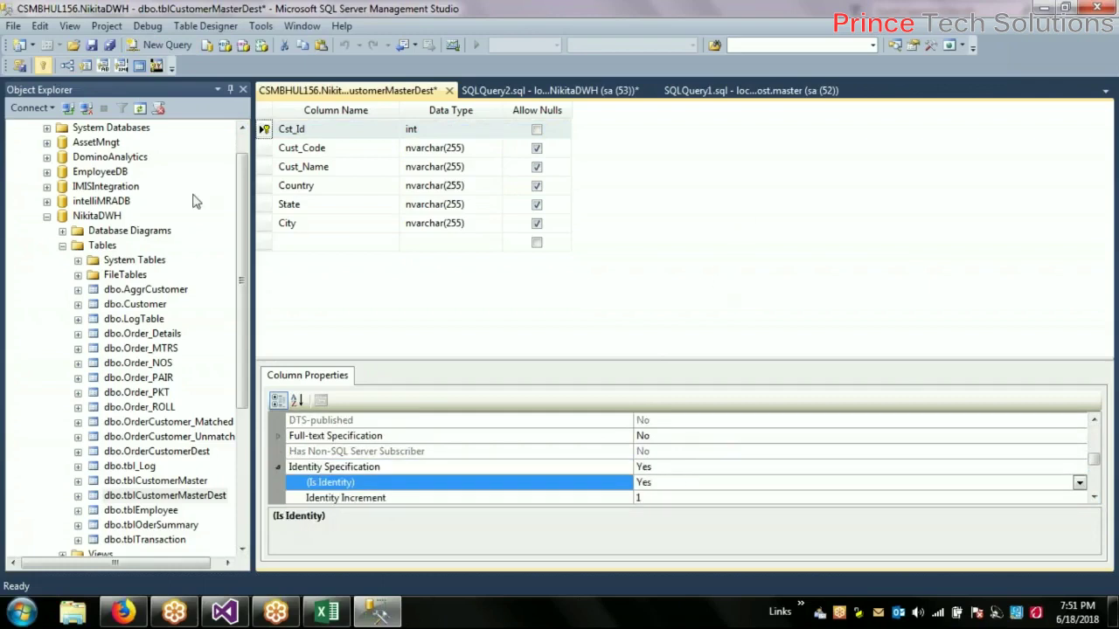
Add a CreatedDate column with data type datetime below City
{"action": "left_click", "coordinate": [306, 243]}
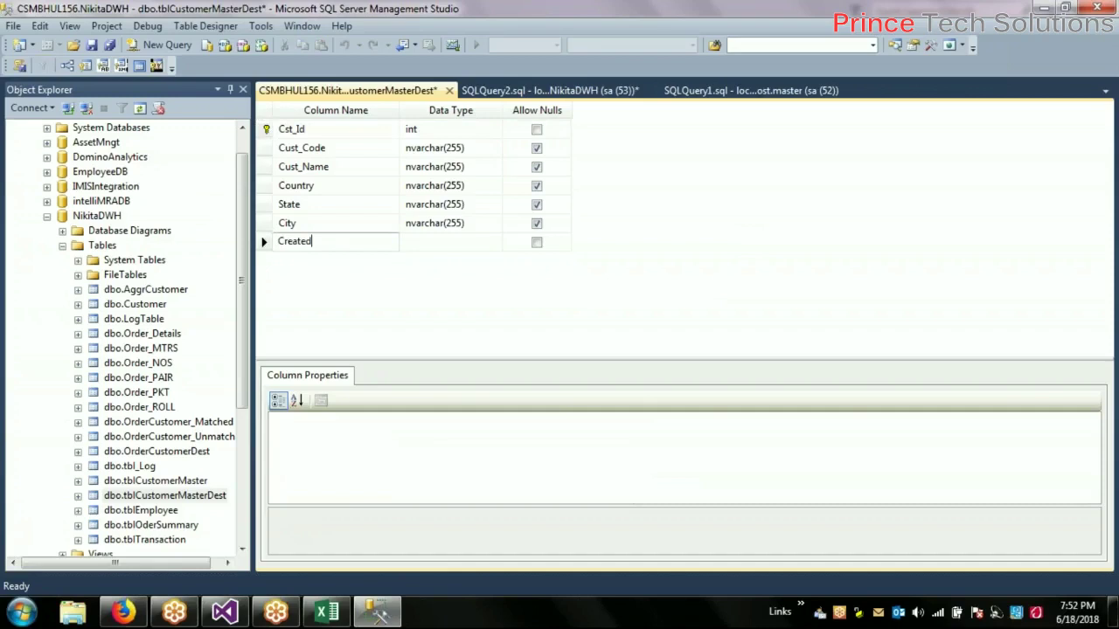
{"action": "key", "text": "Tab"}
{"action": "type", "text": "date"}
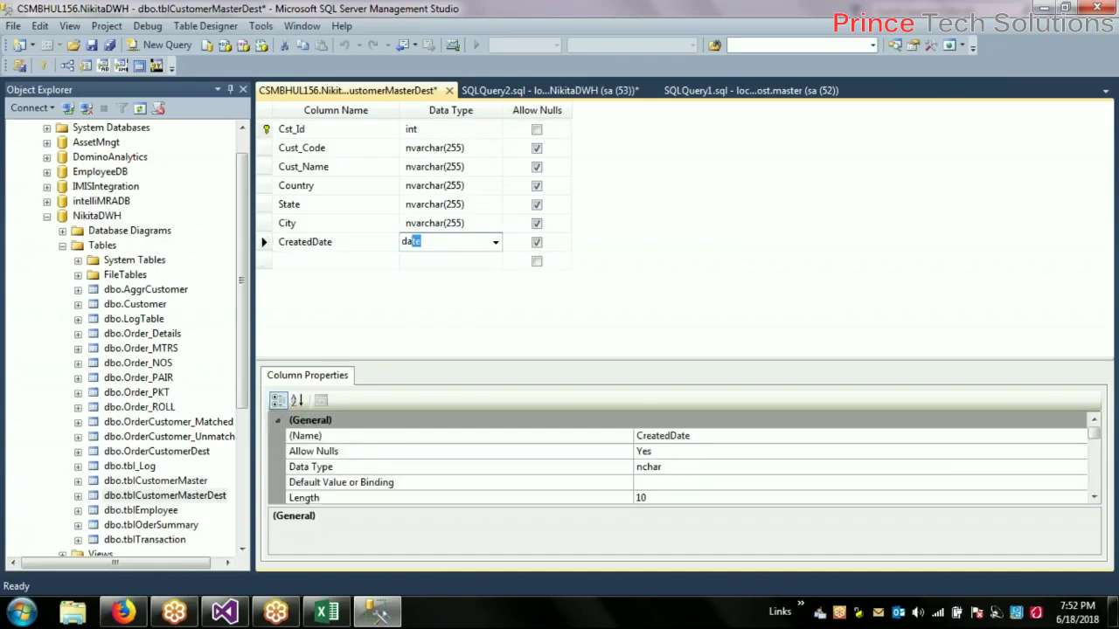
{"action": "type", "text": "time"}
Add an UpdatedDate column with data type datetime below CreatedDate
{"action": "left_click", "coordinate": [286, 262]}
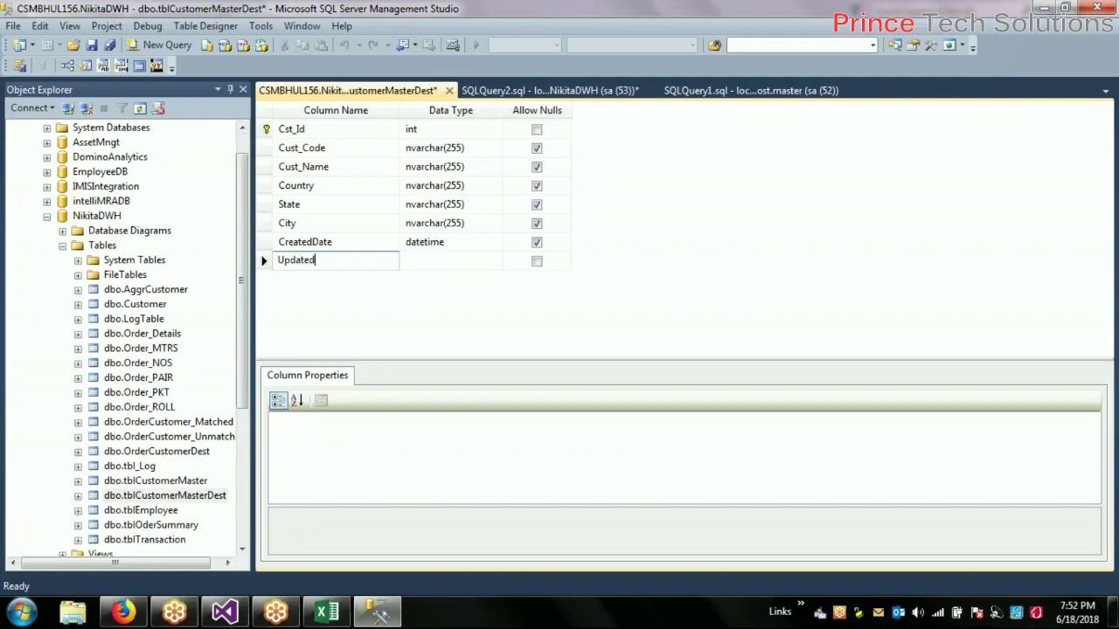
{"action": "type", "text": "UpdatedDate"}
{"action": "key", "text": "Tab"}
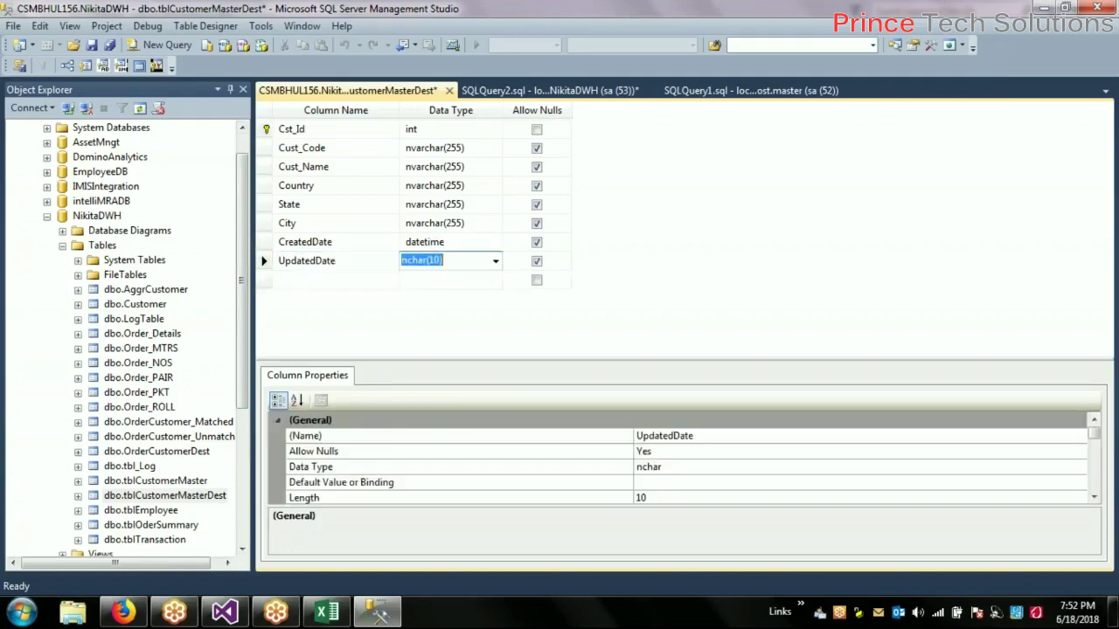
{"action": "type", "text": "datetime"}
Add an IsActive column below UpdatedDate and start entering its data type
{"action": "left_click", "coordinate": [335, 280]}
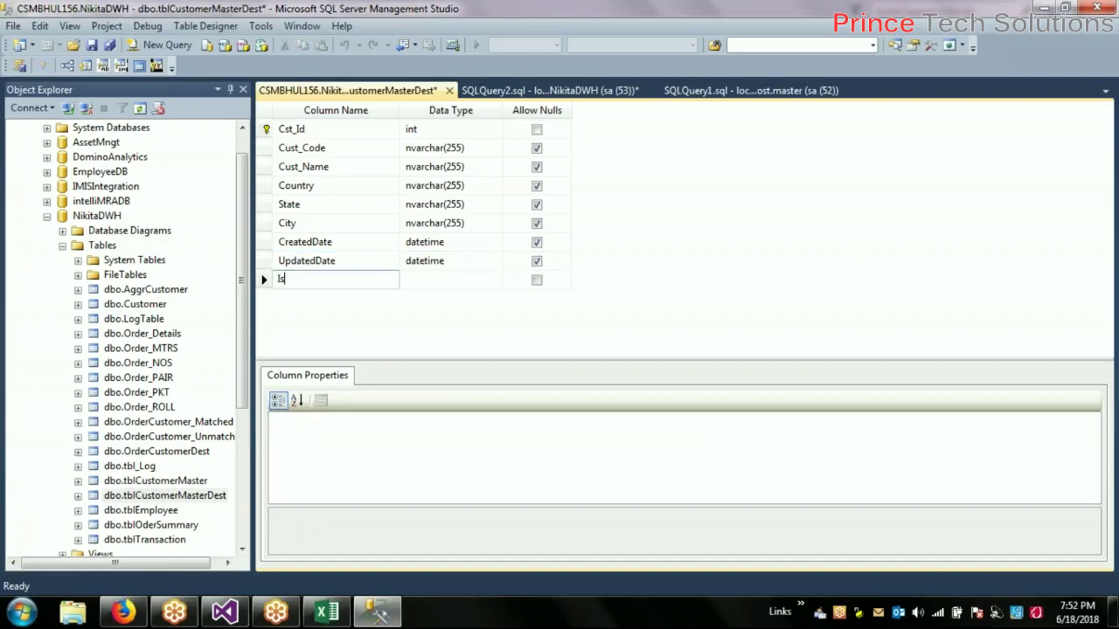
{"action": "type", "text": "IsActive"}
{"action": "key", "text": "Tab"}
{"action": "type", "text": "b"}
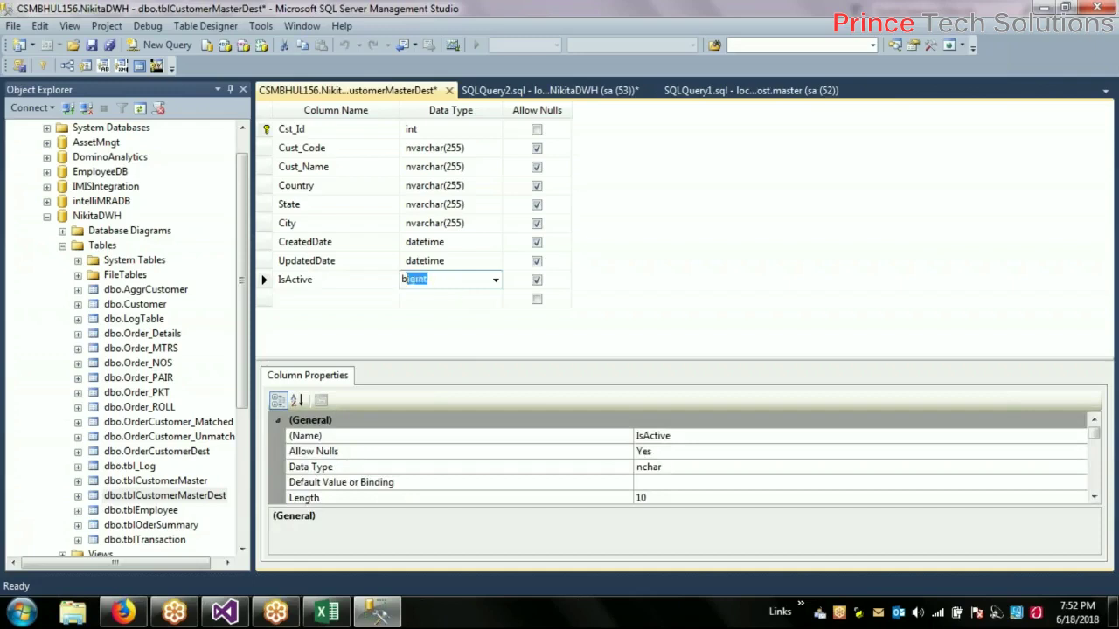
Set the IsActive column's data type to bit, then close the tblCustomerMasterDest design and save its changes
{"action": "type", "text": "it"}
{"action": "key", "text": "Tab"}
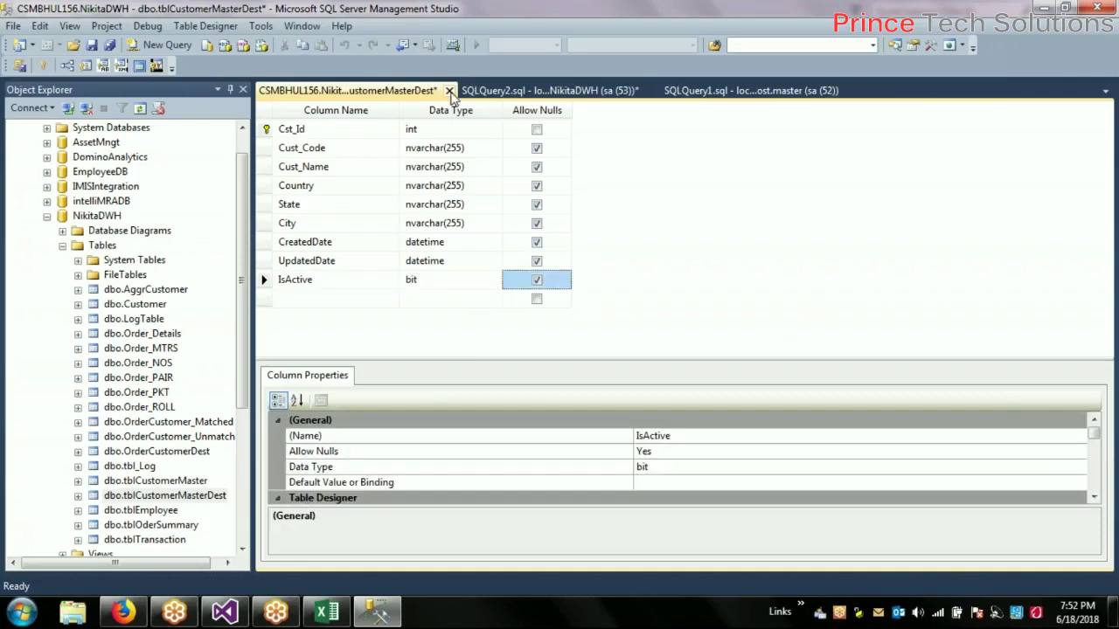
{"action": "left_click", "coordinate": [449, 90]}
{"action": "left_click", "coordinate": [540, 400]}
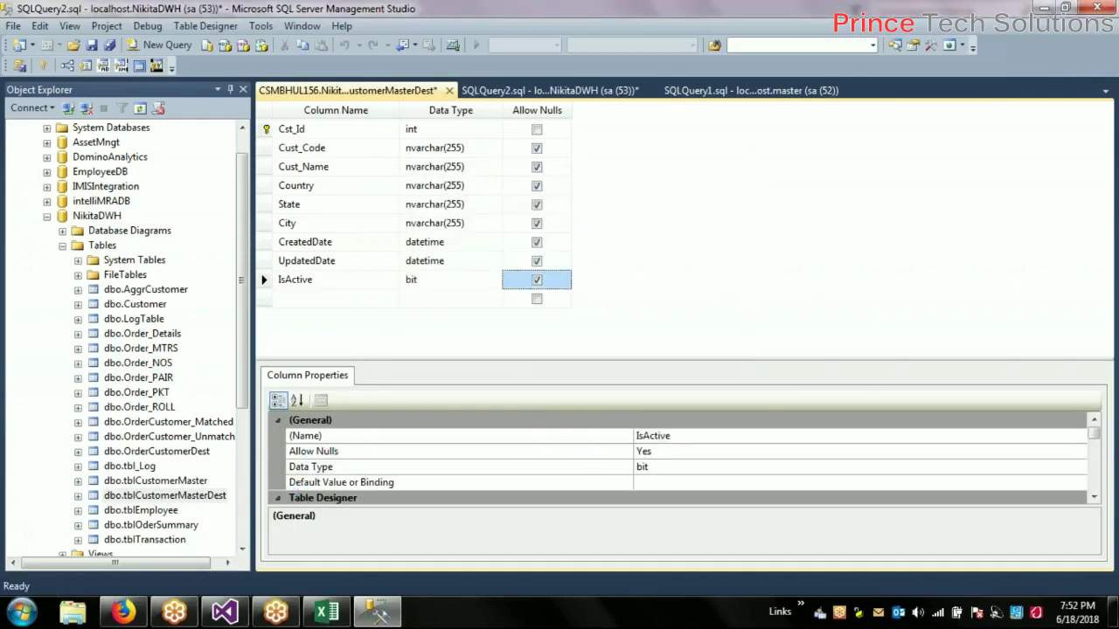
Query the top 1000 rows of dbo.tblCustomerMasterDest to review its columns, including IsActive
{"action": "right_click", "coordinate": [205, 495]}
{"action": "left_click", "coordinate": [295, 348]}
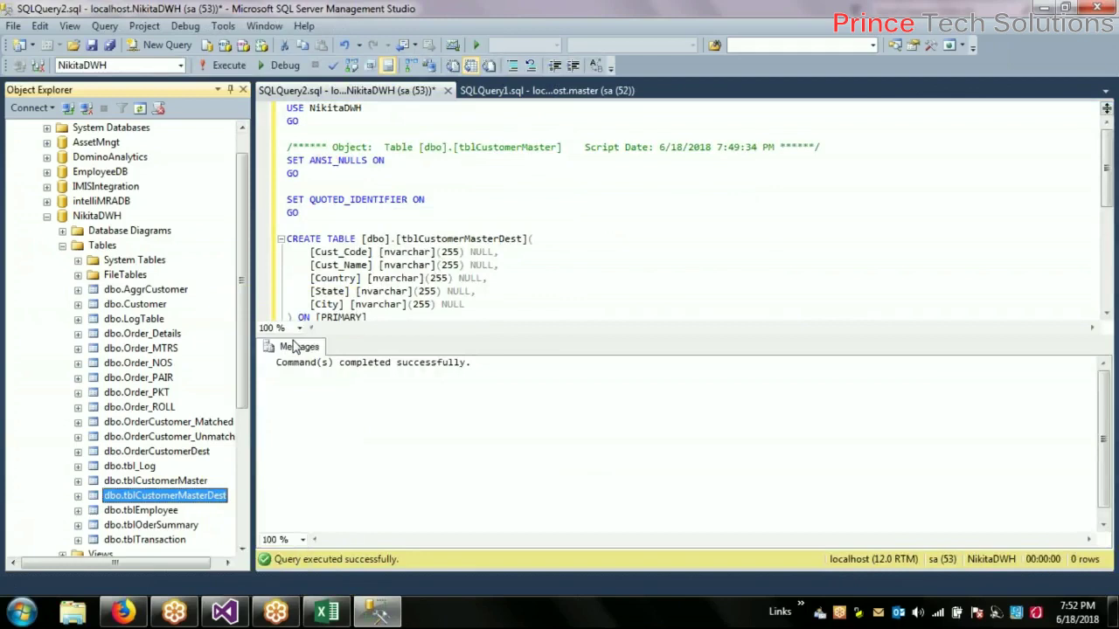
{"action": "right_click", "coordinate": [750, 223]}
{"action": "left_click", "coordinate": [628, 206]}
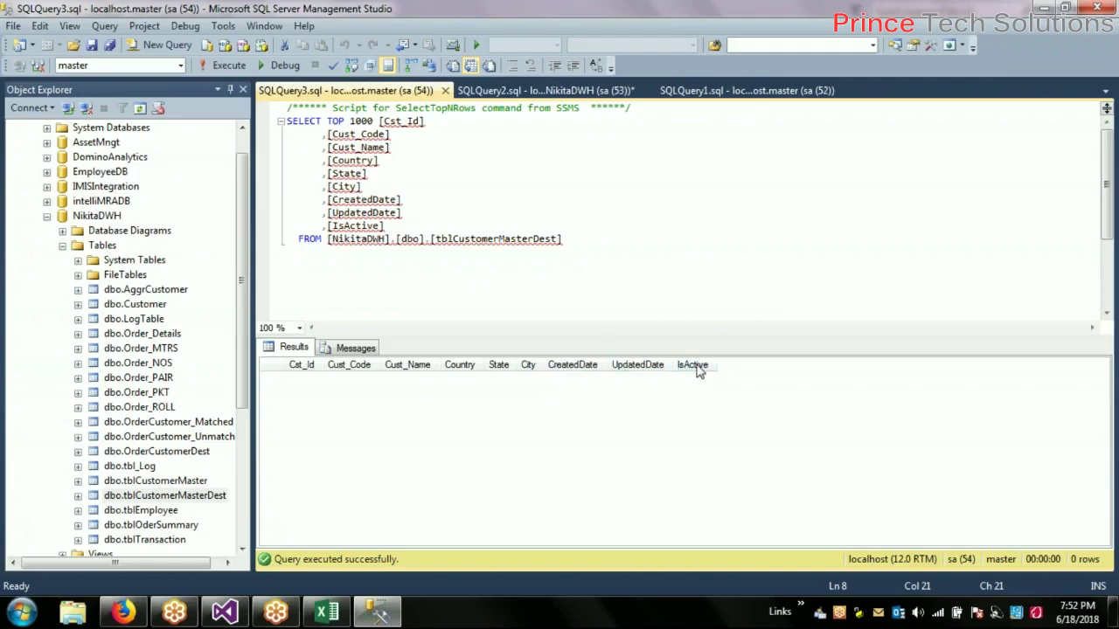
{"action": "left_click", "coordinate": [691, 285]}
{"action": "right_click", "coordinate": [691, 284]}
{"action": "key", "text": "Escape"}
Switch to Visual Studio, add a new SSIS package to the Nikita_SSIS_Package project and rename it SDC4
{"action": "left_click", "coordinate": [223, 611]}
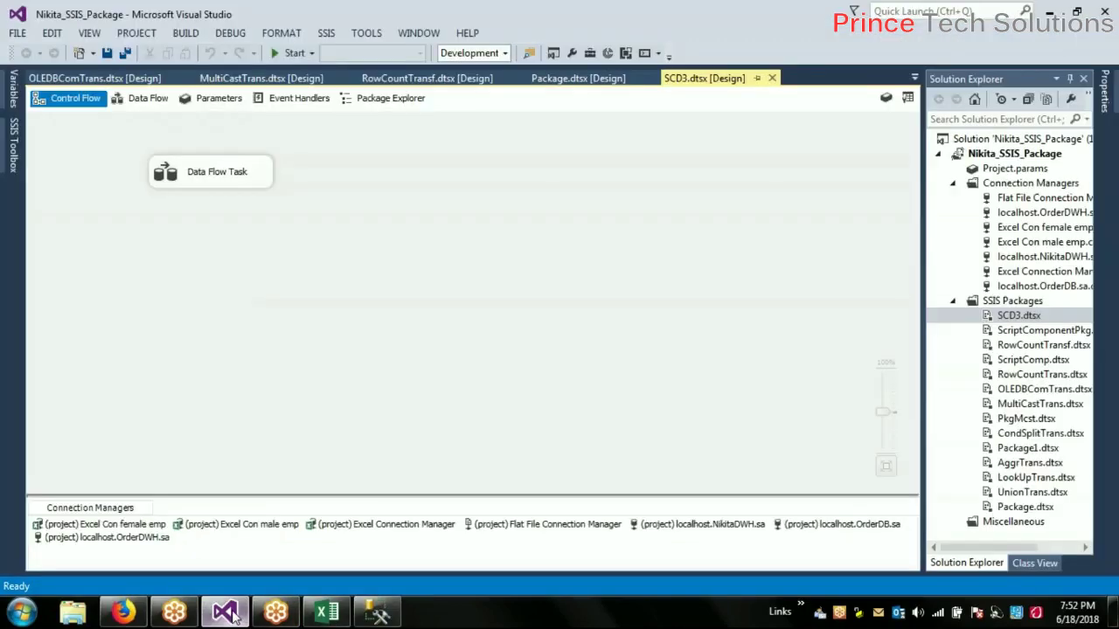
{"action": "right_click", "coordinate": [994, 303]}
{"action": "left_click", "coordinate": [905, 311]}
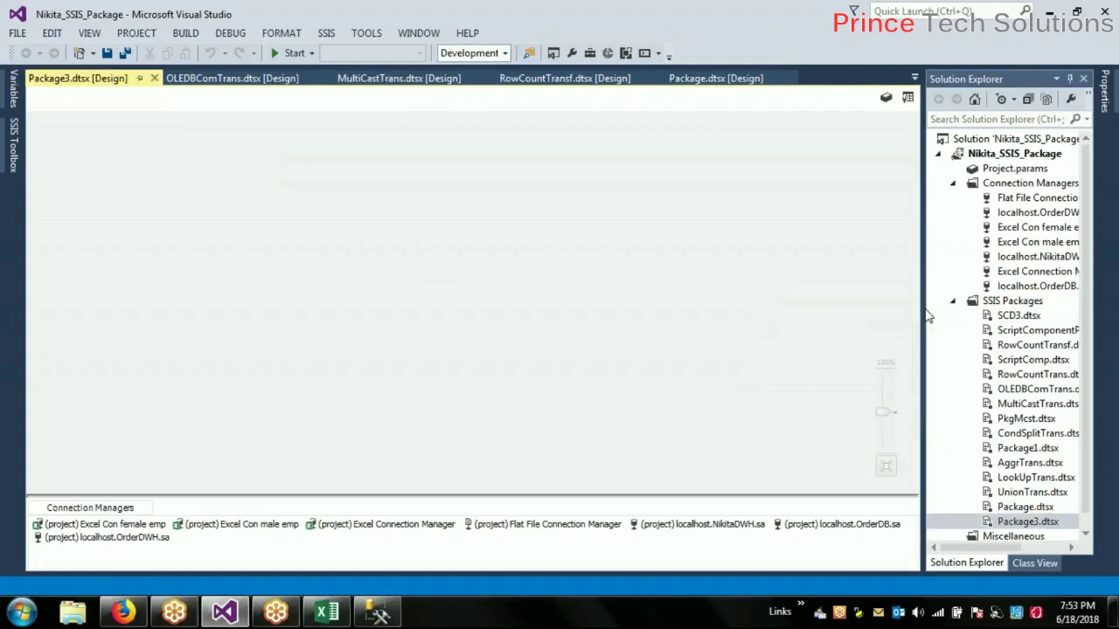
{"action": "left_click", "coordinate": [1022, 525]}
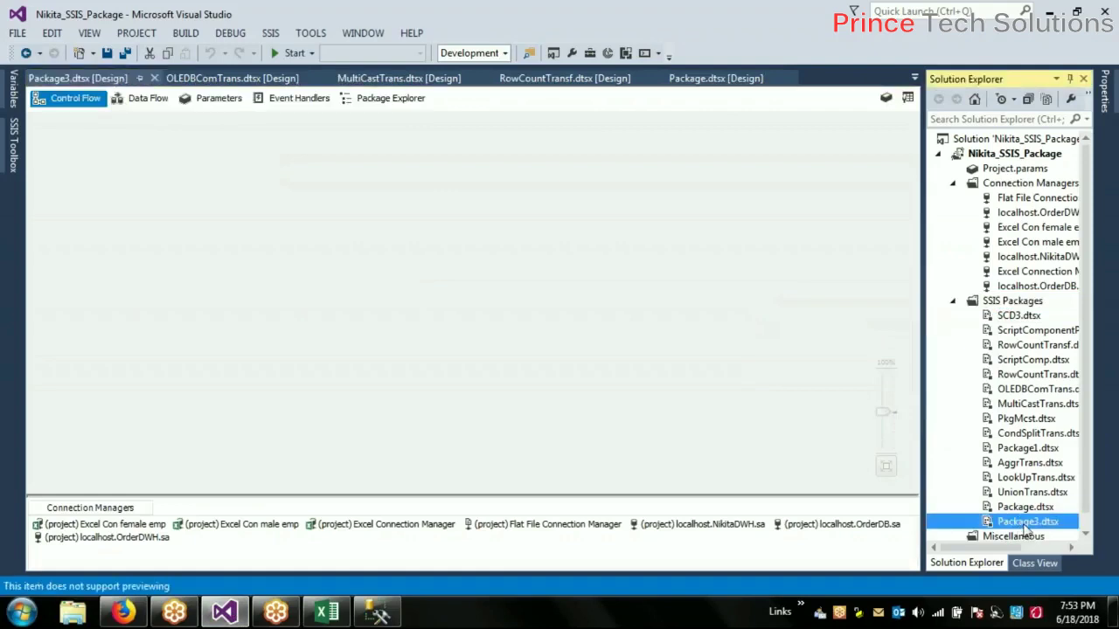
{"action": "left_click", "coordinate": [1025, 525]}
{"action": "type", "text": "SDC4"}
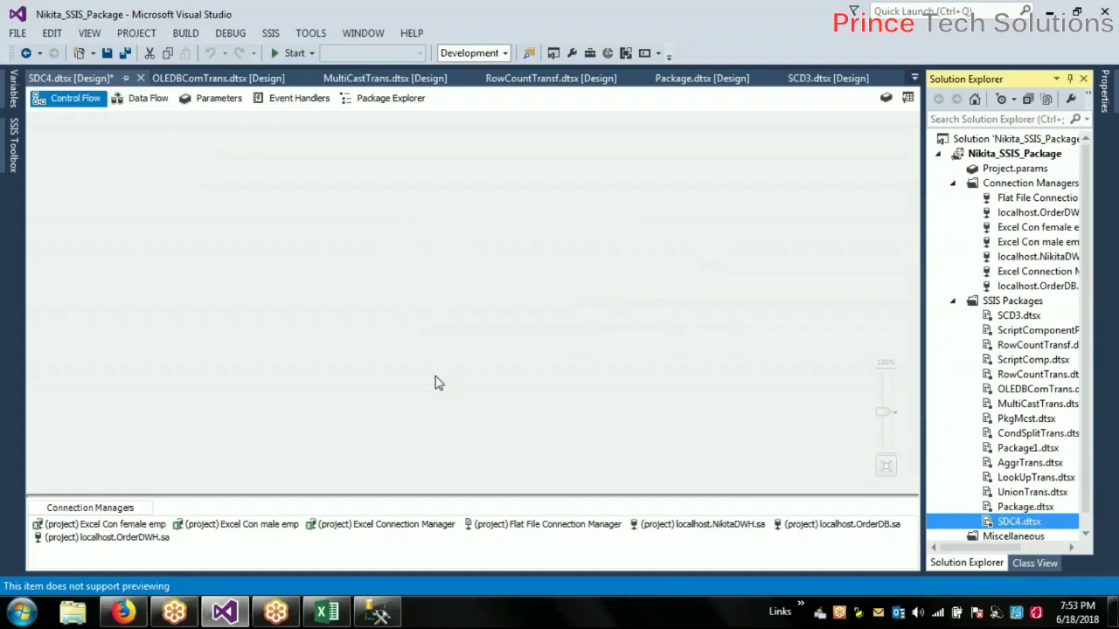
Add a Data Flow Task to the SDC4 package's control flow and open its data flow
{"action": "left_click", "coordinate": [13, 144]}
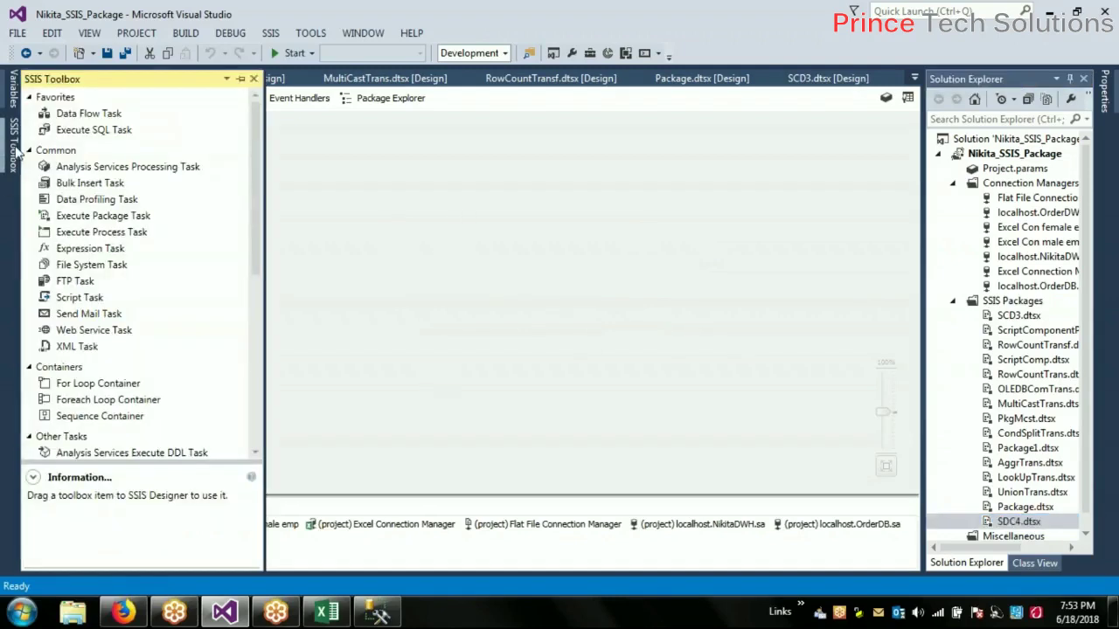
{"action": "left_click_drag", "start_coordinate": [87, 113], "coordinate": [197, 167]}
{"action": "double_click", "coordinate": [197, 166]}
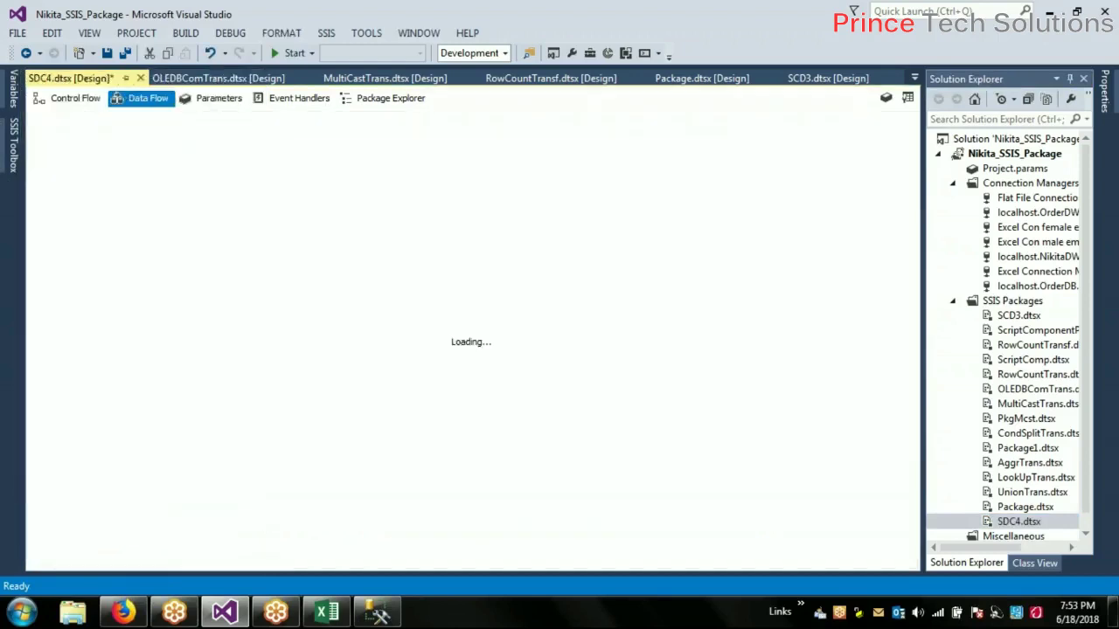
Add an OLE DB Source near the upper-left of the empty data flow
{"action": "left_click", "coordinate": [13, 151]}
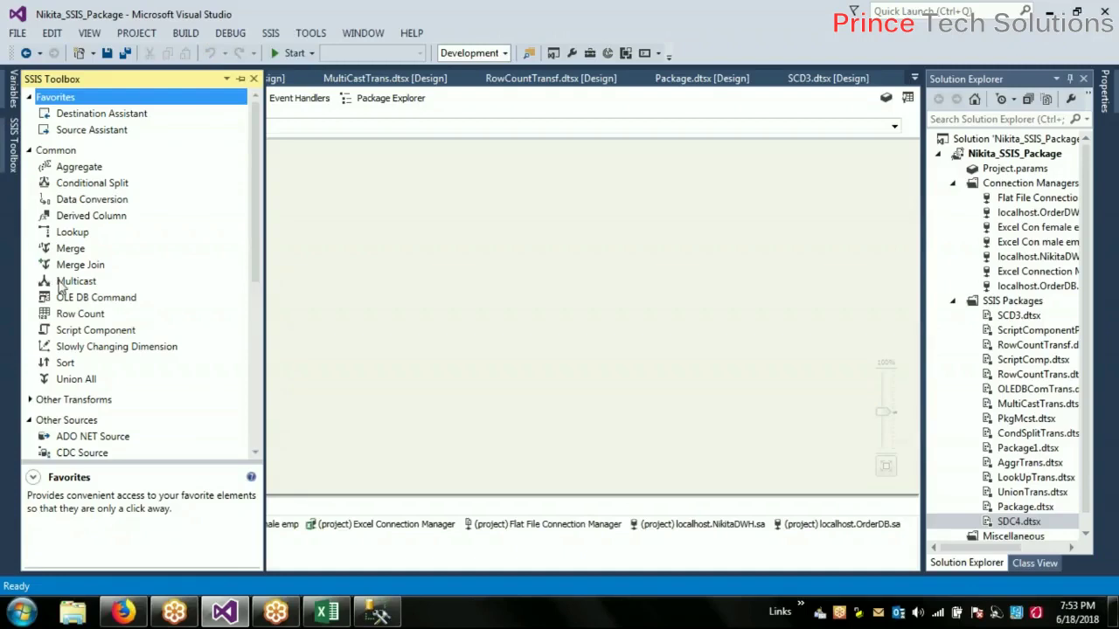
{"action": "scroll", "coordinate": [90, 266], "scroll_direction": "down", "scroll_amount": 5}
{"action": "scroll", "coordinate": [89, 266], "scroll_direction": "up", "scroll_amount": 4}
{"action": "scroll", "coordinate": [86, 278], "scroll_direction": "down", "scroll_amount": 6}
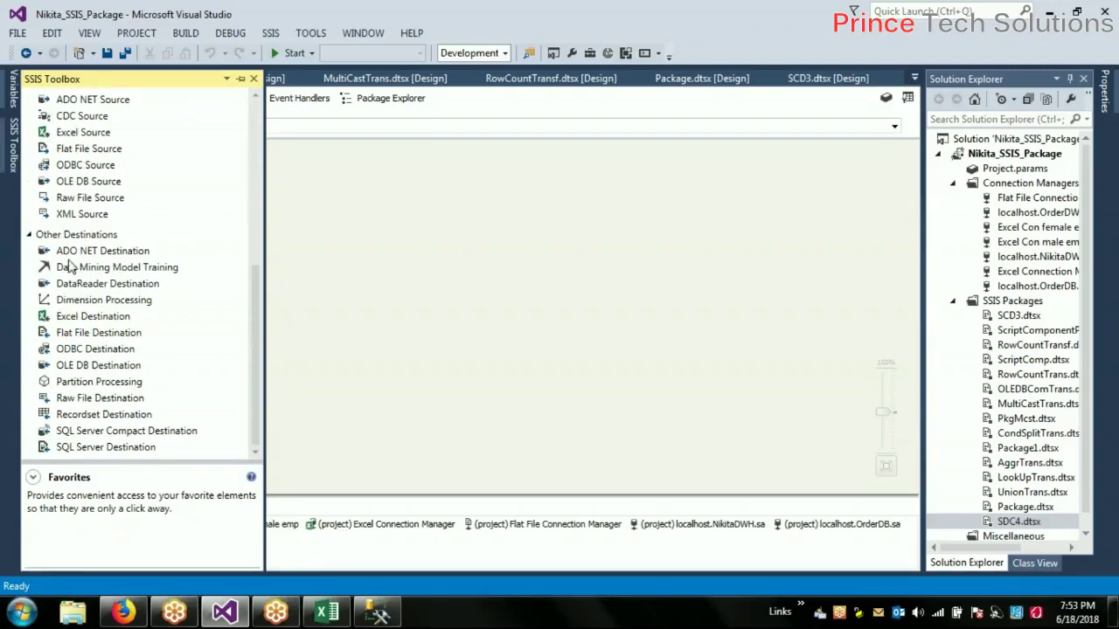
{"action": "left_click", "coordinate": [31, 234]}
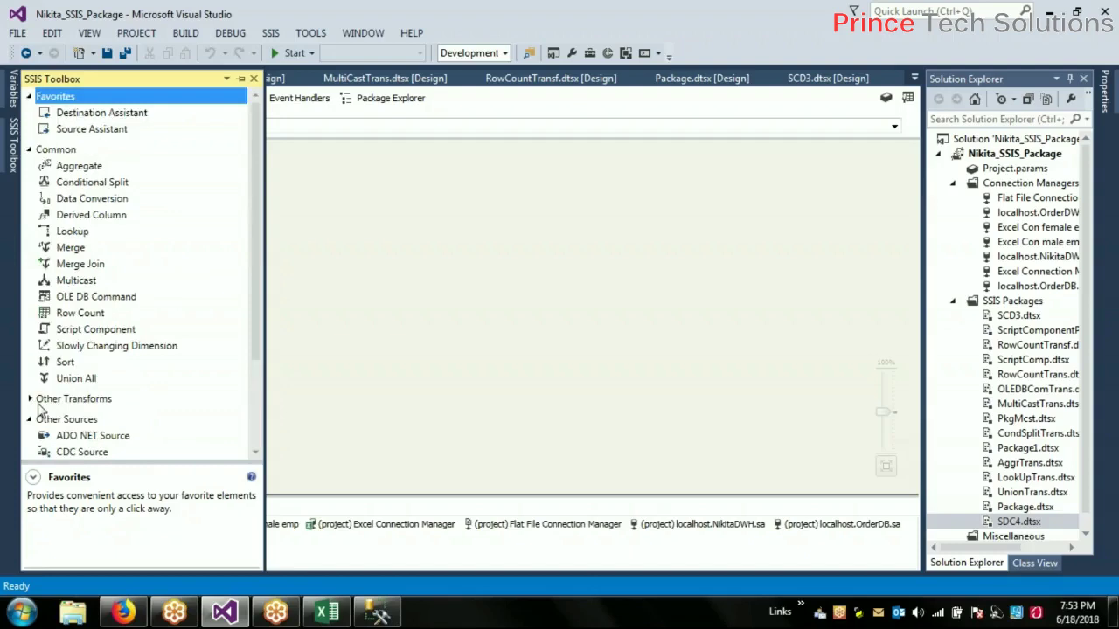
{"action": "scroll", "coordinate": [108, 411], "scroll_direction": "down", "scroll_amount": 3}
{"action": "left_click", "coordinate": [91, 394]}
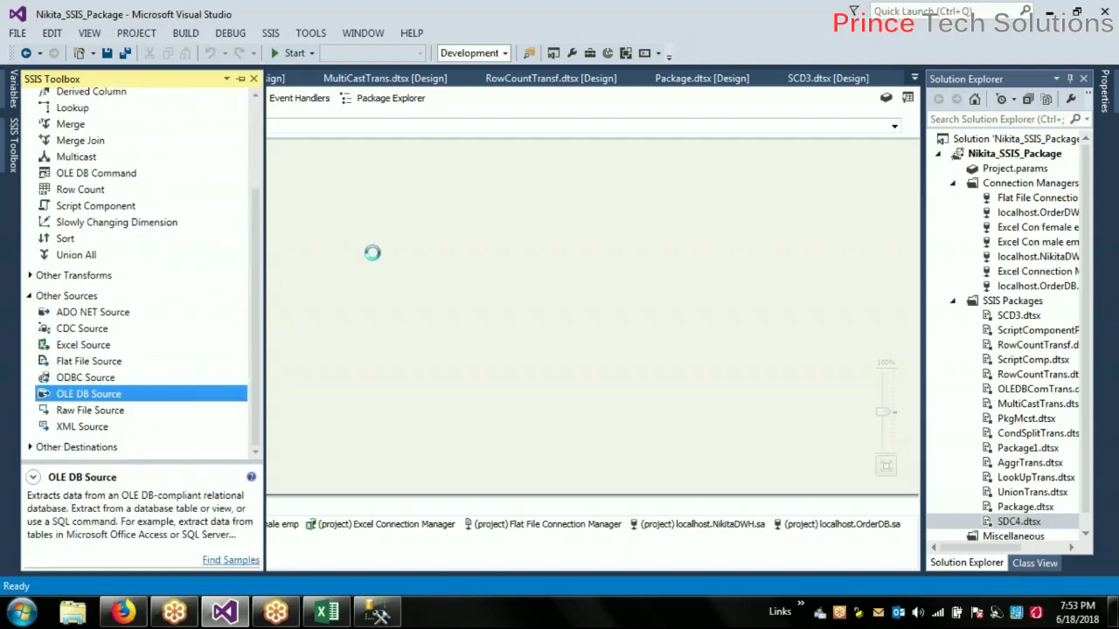
{"action": "left_click_drag", "start_coordinate": [350, 262], "coordinate": [222, 214]}
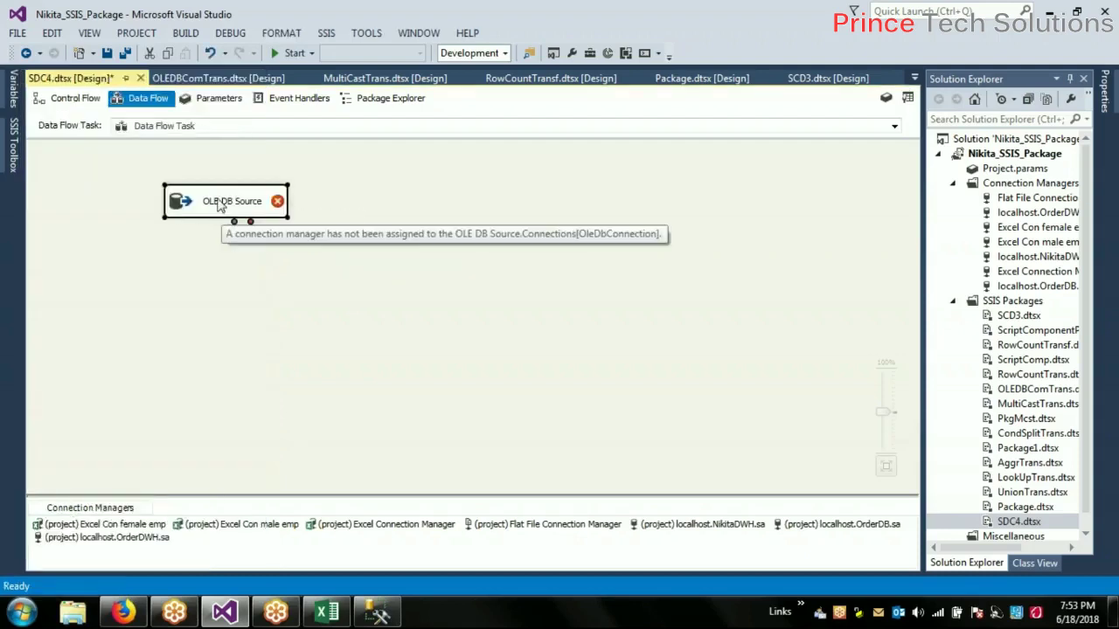
Rename the OLE DB Source tblCustomerMaster and shift it slightly up and to the left on the canvas
{"action": "left_click", "coordinate": [219, 203]}
{"action": "type", "text": "tbl"}
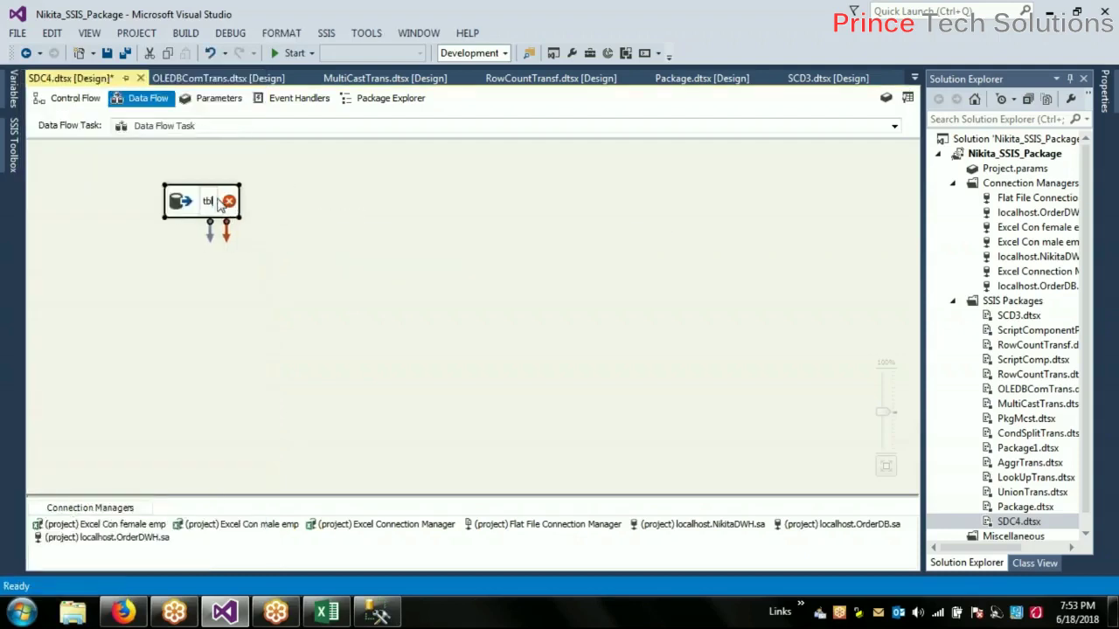
{"action": "type", "text": "CustomeMaster"}
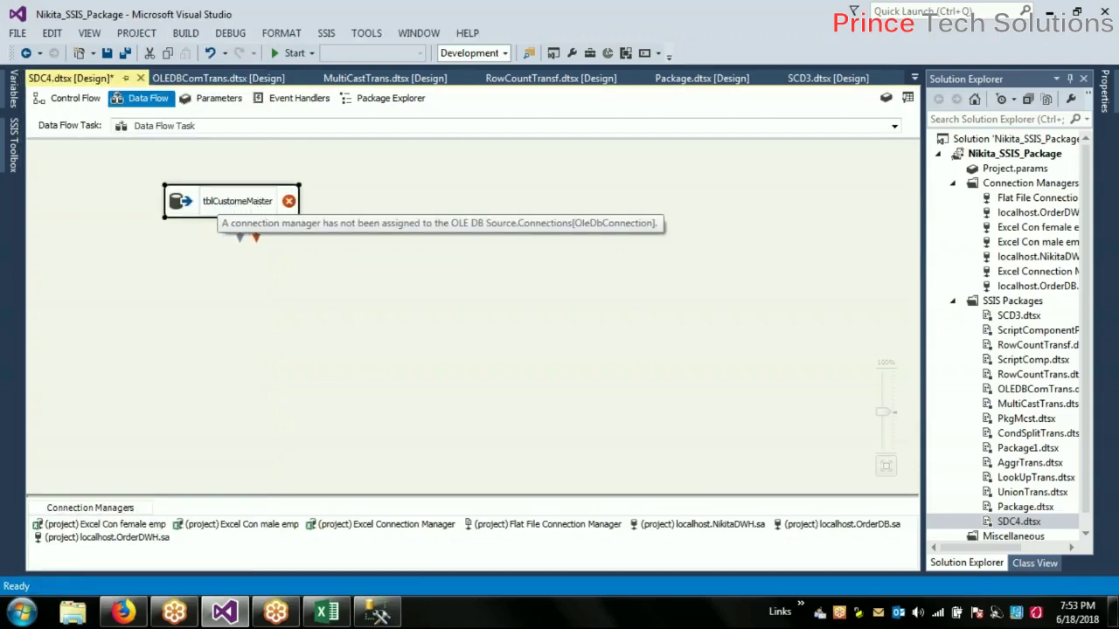
{"action": "left_click", "coordinate": [356, 274]}
{"action": "left_click", "coordinate": [204, 213]}
{"action": "left_click_drag", "start_coordinate": [204, 207], "coordinate": [192, 200]}
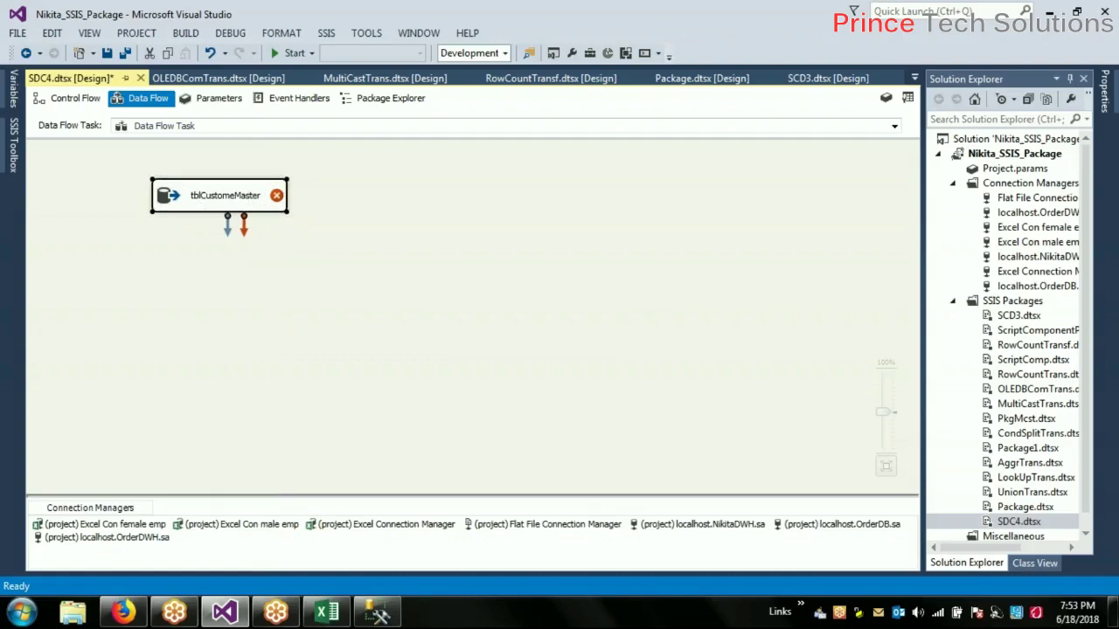
{"action": "left_click", "coordinate": [234, 203]}
{"action": "left_click", "coordinate": [237, 203]}
{"action": "type", "text": "r"}
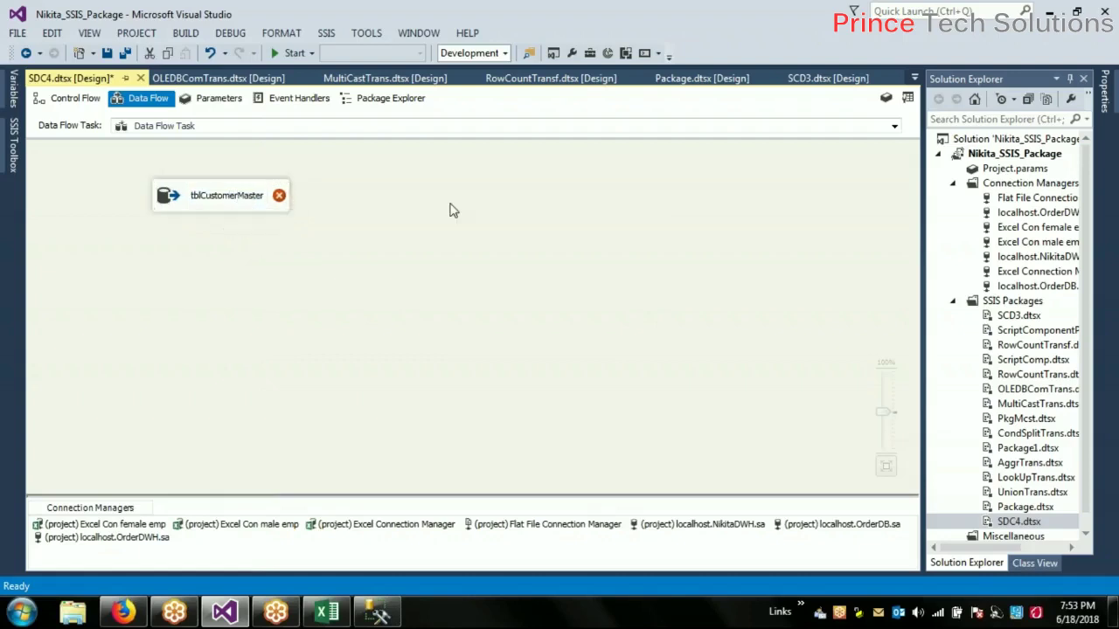
{"action": "left_click", "coordinate": [212, 198]}
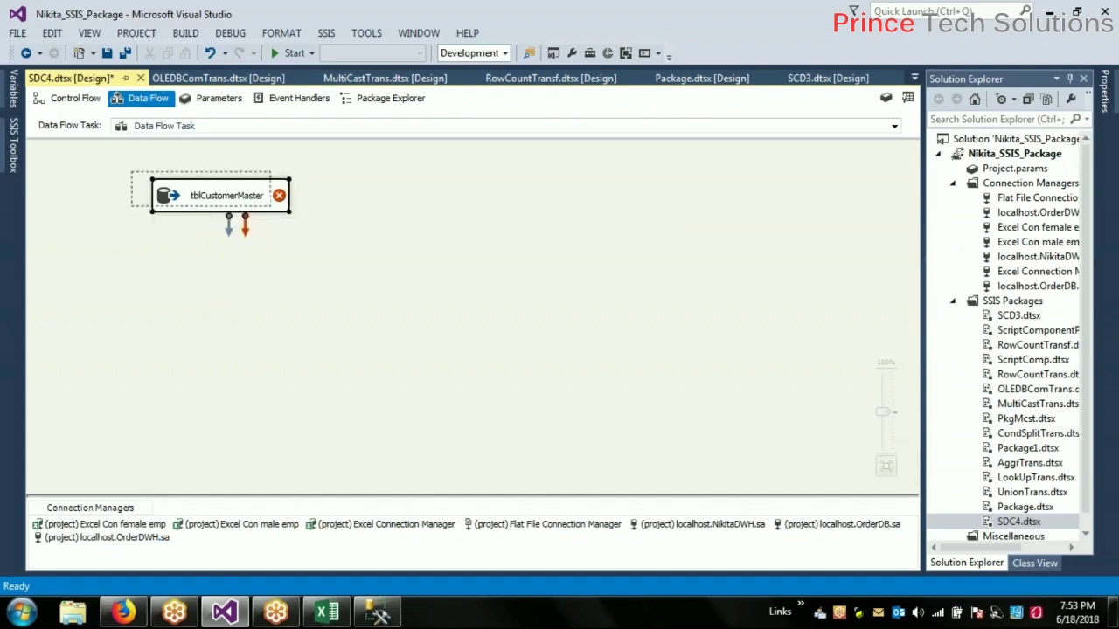
Configure the tblCustomerMaster source to use the localhost.OrderDB.sa connection, Table or view access mode and the [dbo].[tblCustomerMaster] table
{"action": "double_click", "coordinate": [213, 195]}
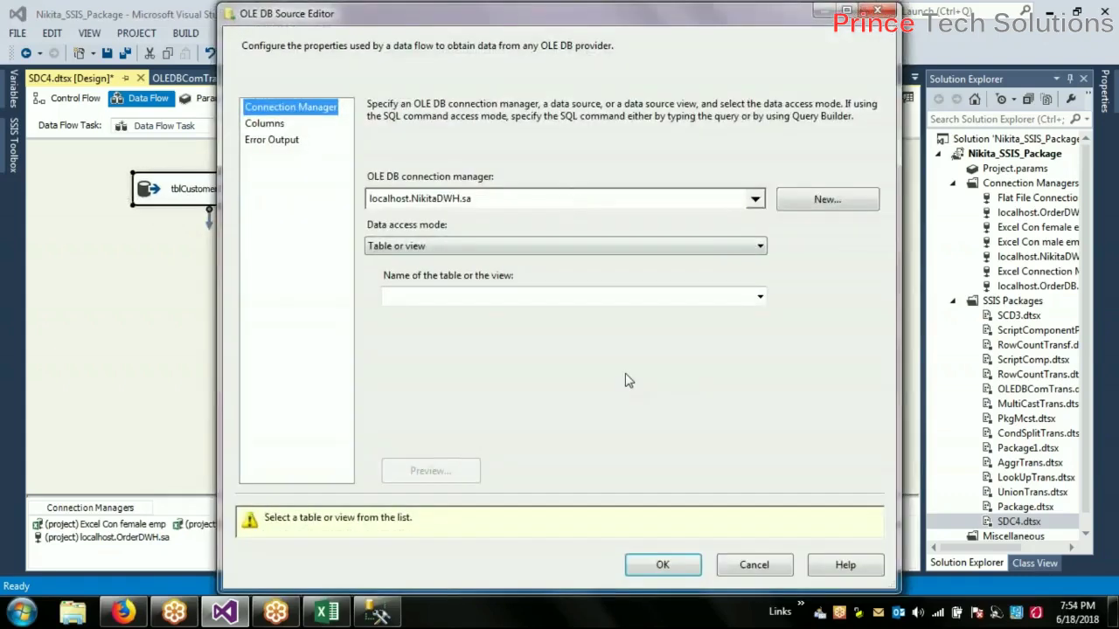
{"action": "left_click", "coordinate": [754, 198]}
{"action": "left_click", "coordinate": [488, 248]}
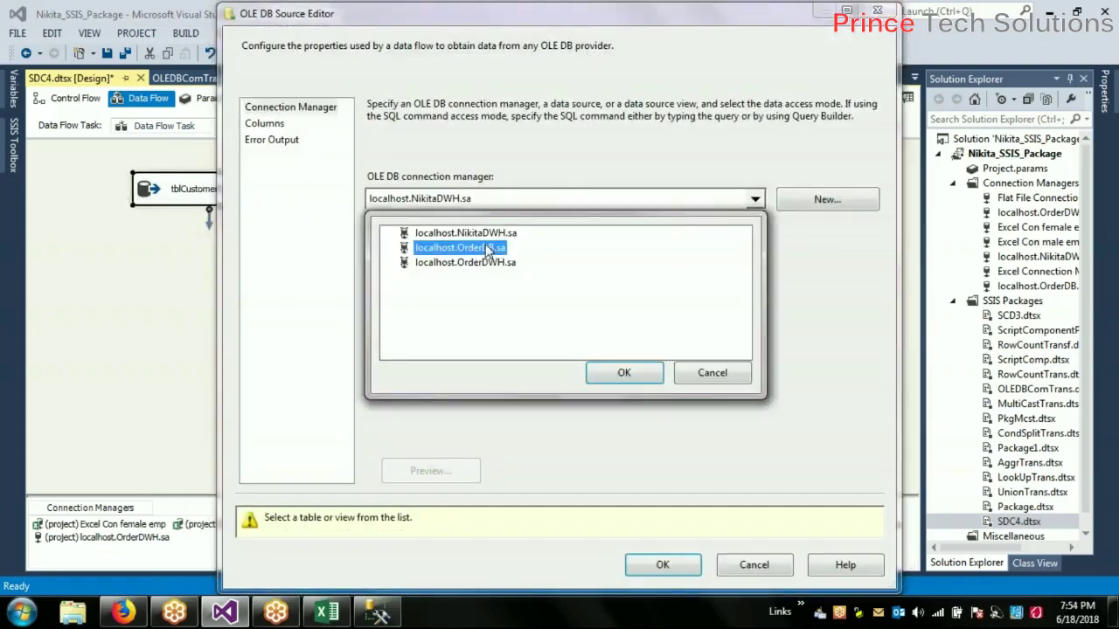
{"action": "left_click", "coordinate": [651, 378]}
{"action": "left_click", "coordinate": [635, 247]}
{"action": "left_click", "coordinate": [634, 249]}
{"action": "left_click", "coordinate": [622, 297]}
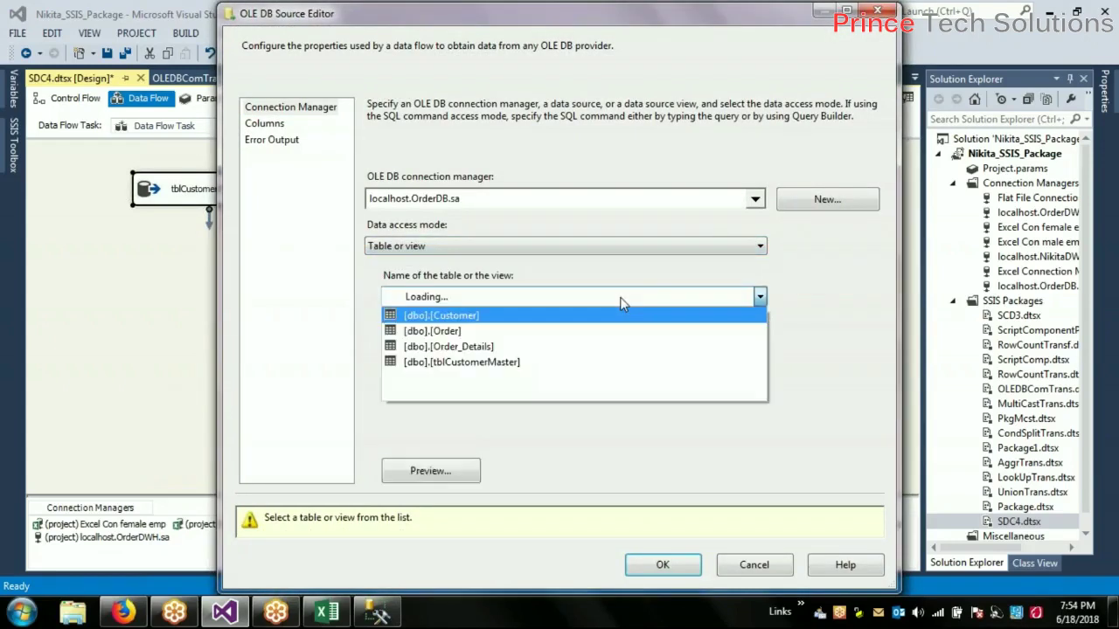
{"action": "left_click", "coordinate": [514, 362]}
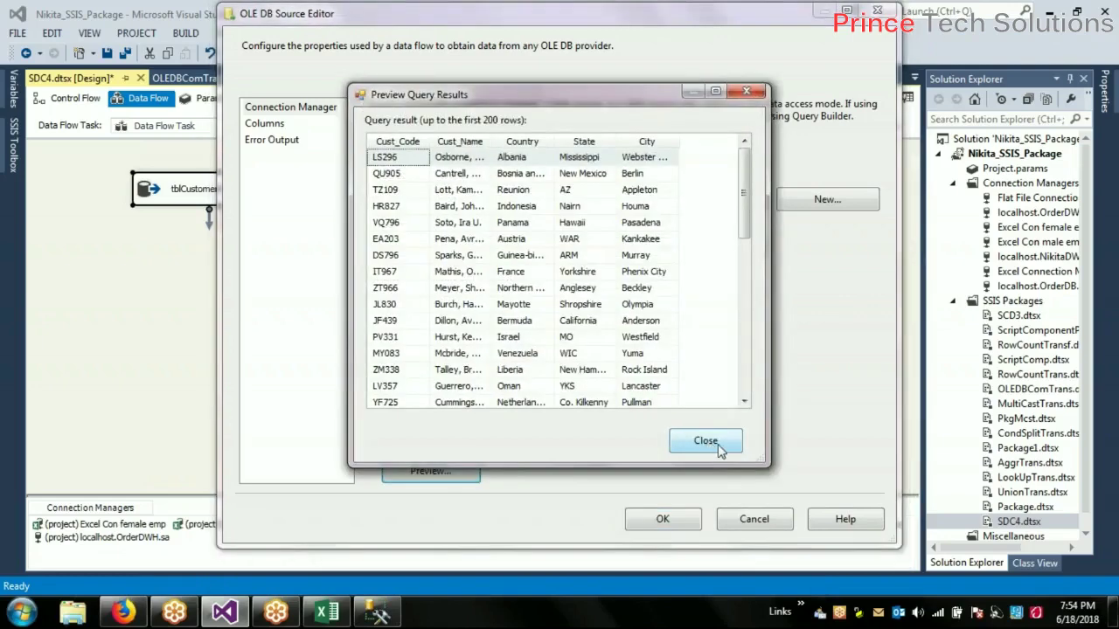
Preview the source table's rows, sorting them by Cust_Code and by Cust_Name, and close the preview
{"action": "left_click", "coordinate": [397, 143]}
{"action": "left_click", "coordinate": [465, 150]}
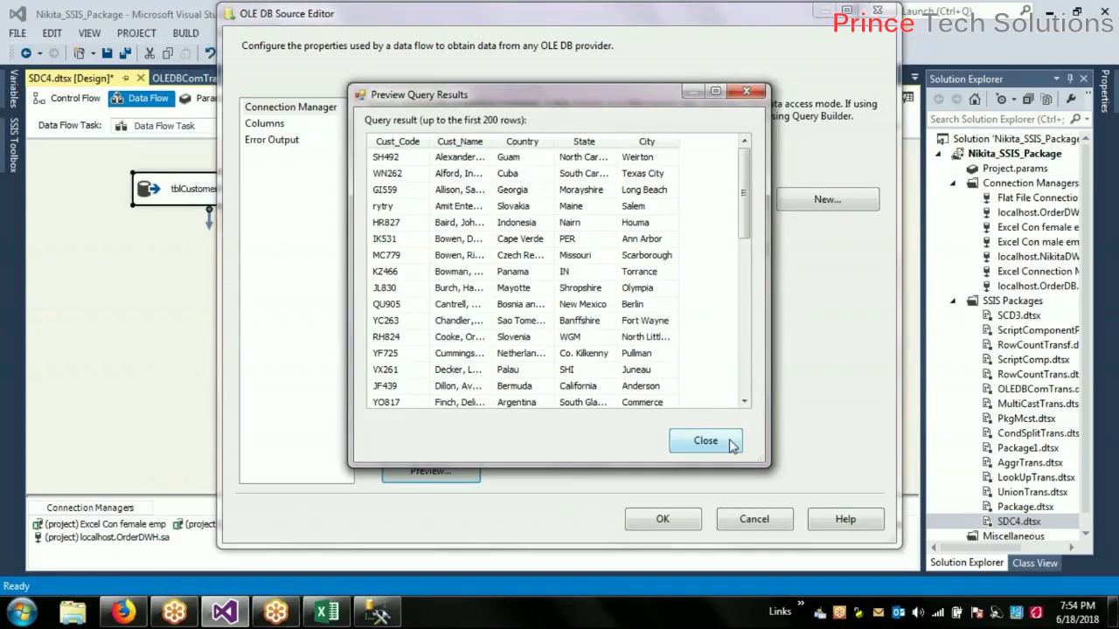
{"action": "left_click_drag", "start_coordinate": [745, 201], "coordinate": [755, 138]}
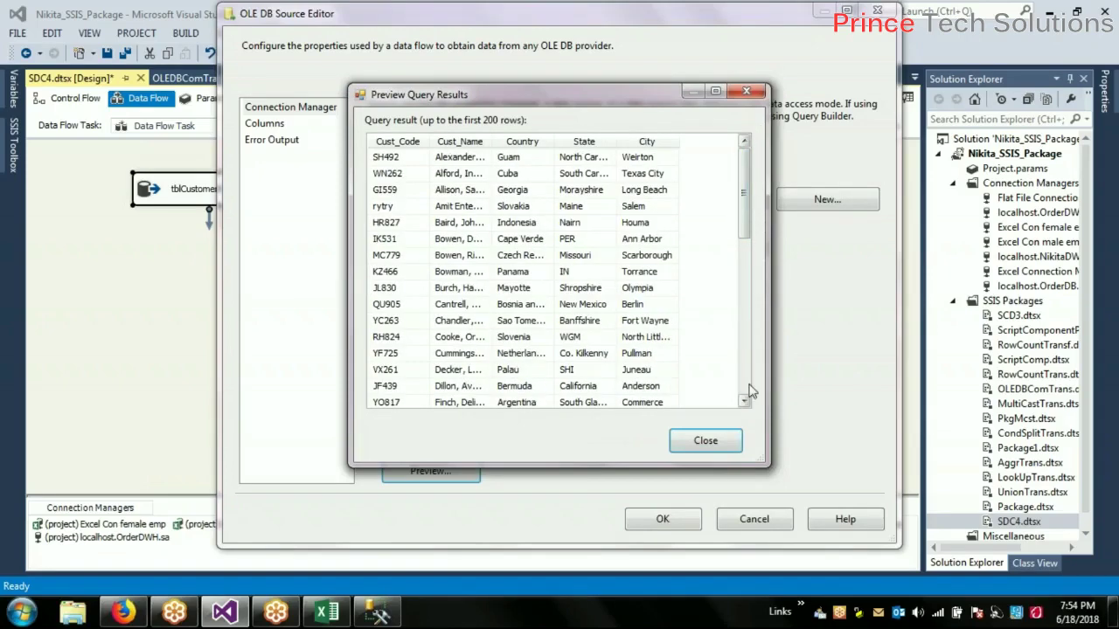
{"action": "left_click", "coordinate": [724, 444]}
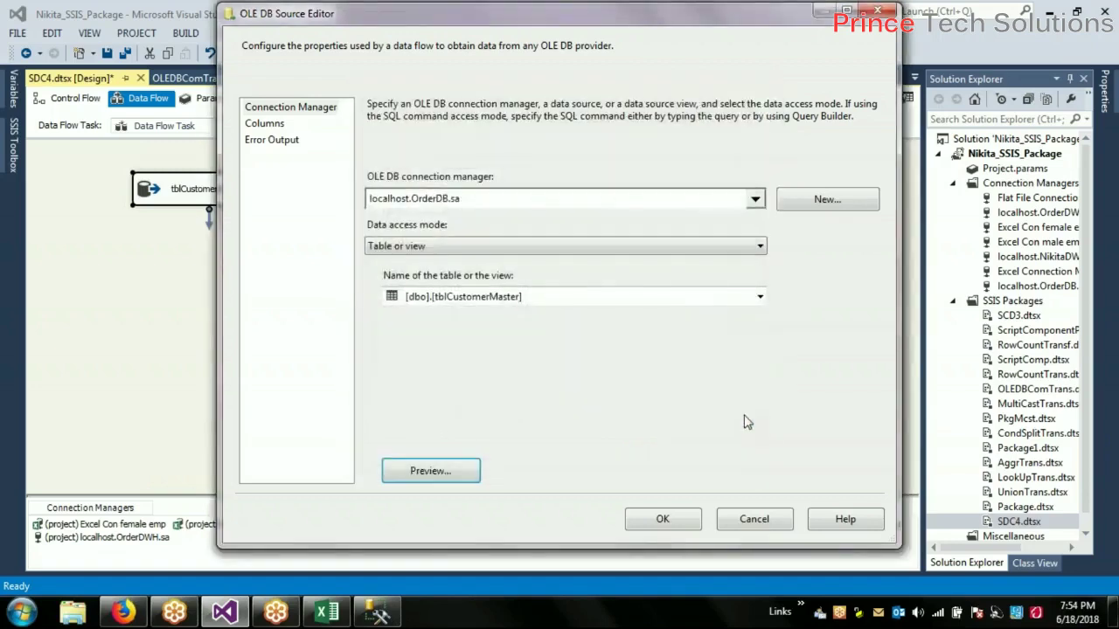
Check the tblCustomerMasterDest query in SQL Server Management Studio, then return to Visual Studio and accept the OLE DB source settings
{"action": "left_click", "coordinate": [383, 610]}
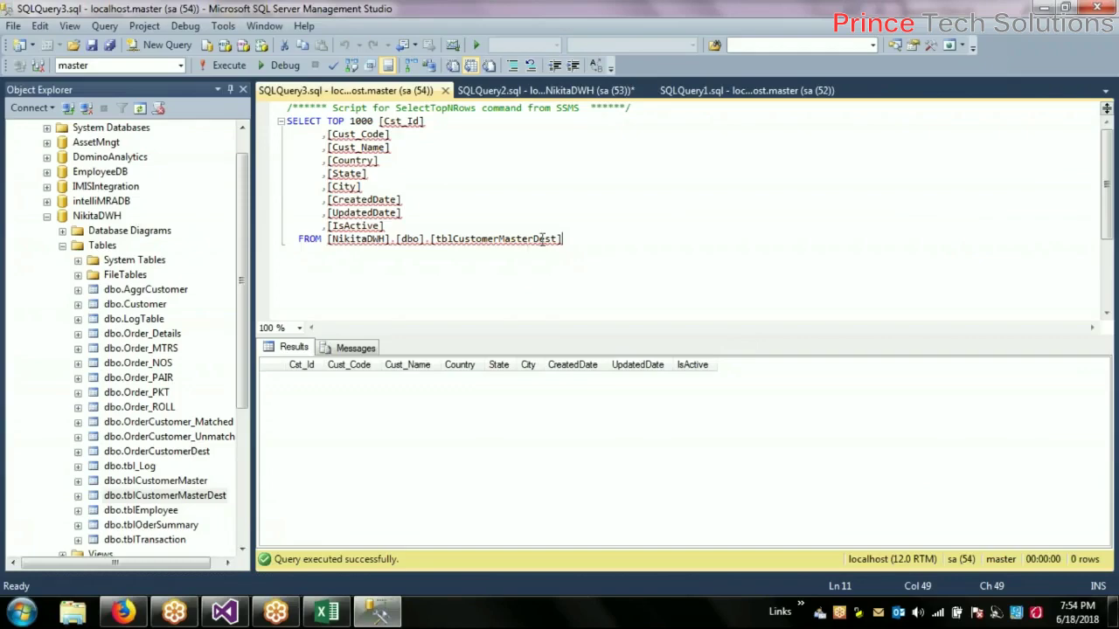
{"action": "left_click", "coordinate": [378, 610]}
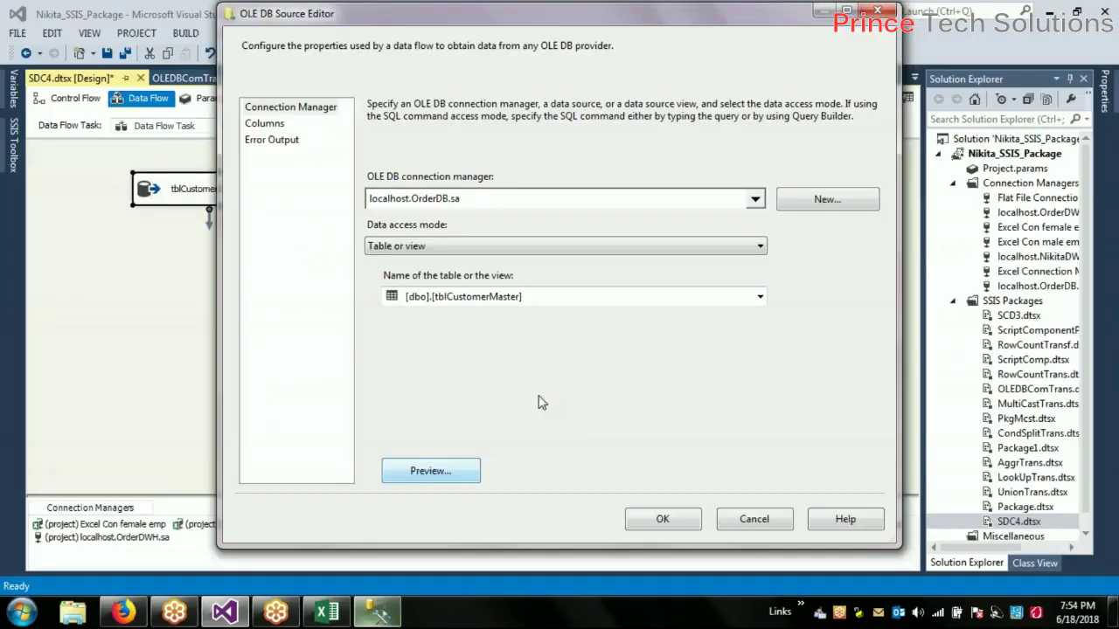
{"action": "left_click", "coordinate": [662, 519]}
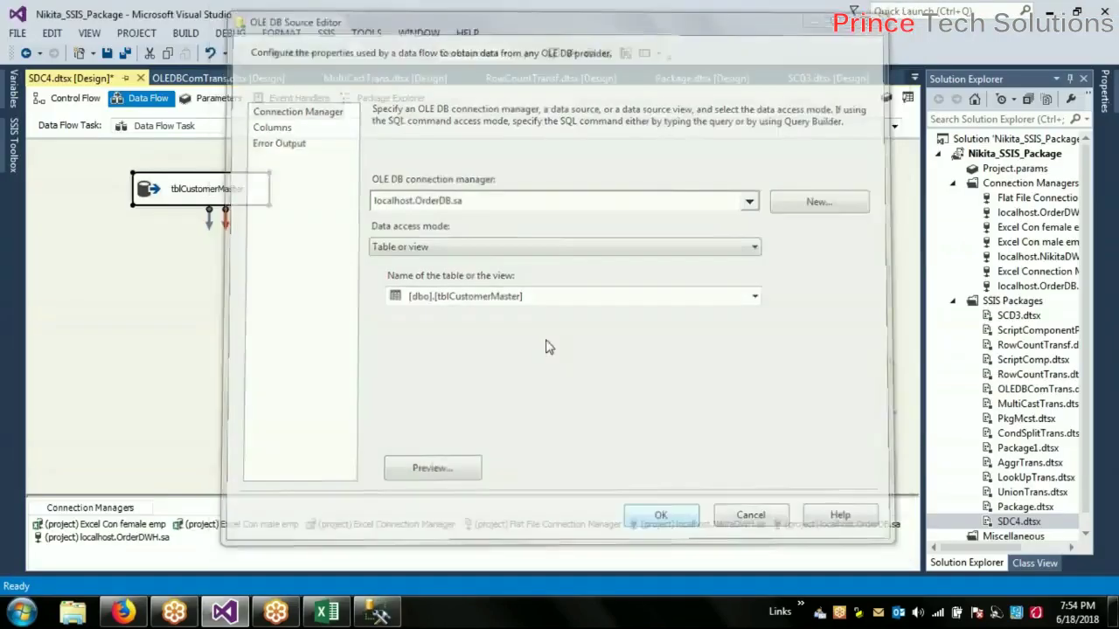
Add a Slowly Changing Dimension below the tblCustomerMaster source and connect the source's data output to it
{"action": "left_click", "coordinate": [13, 155]}
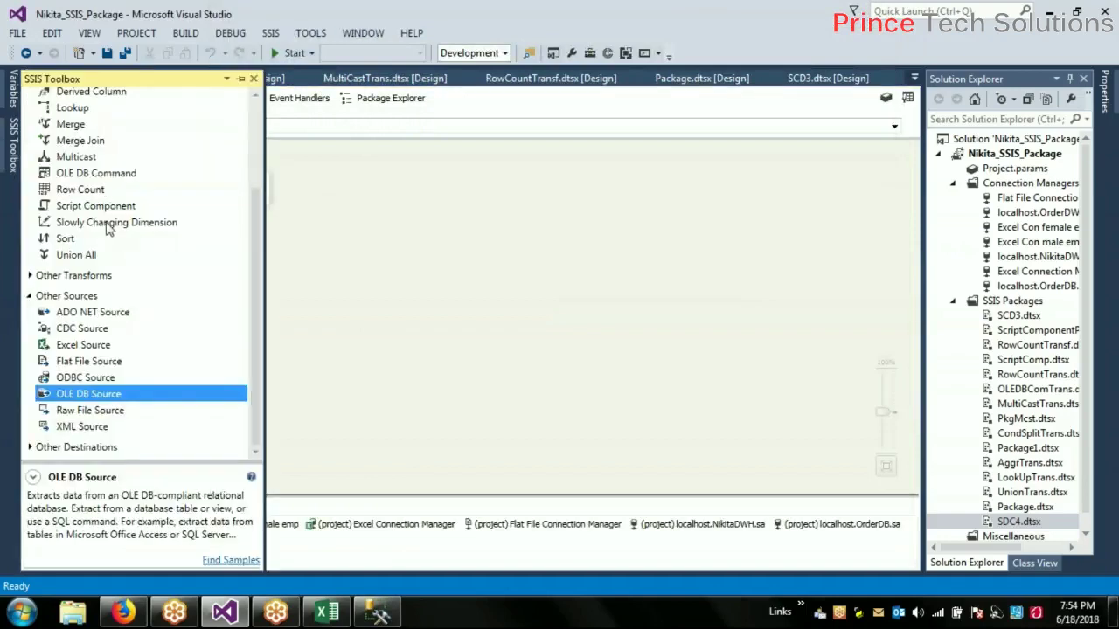
{"action": "scroll", "coordinate": [106, 226], "scroll_direction": "up", "scroll_amount": 3}
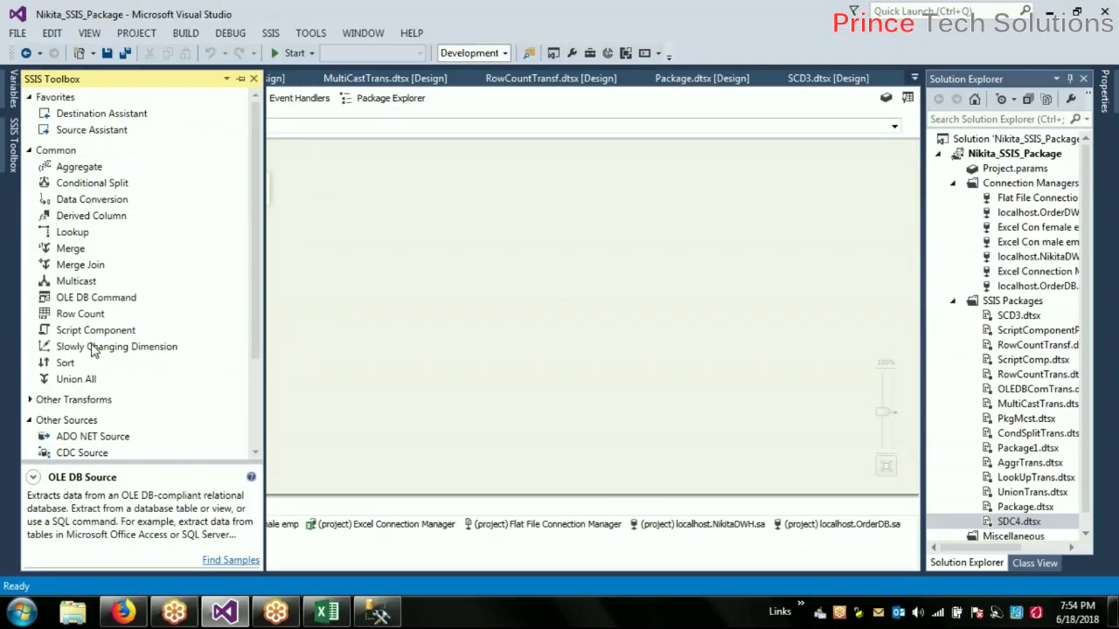
{"action": "left_click_drag", "start_coordinate": [91, 350], "coordinate": [256, 269]}
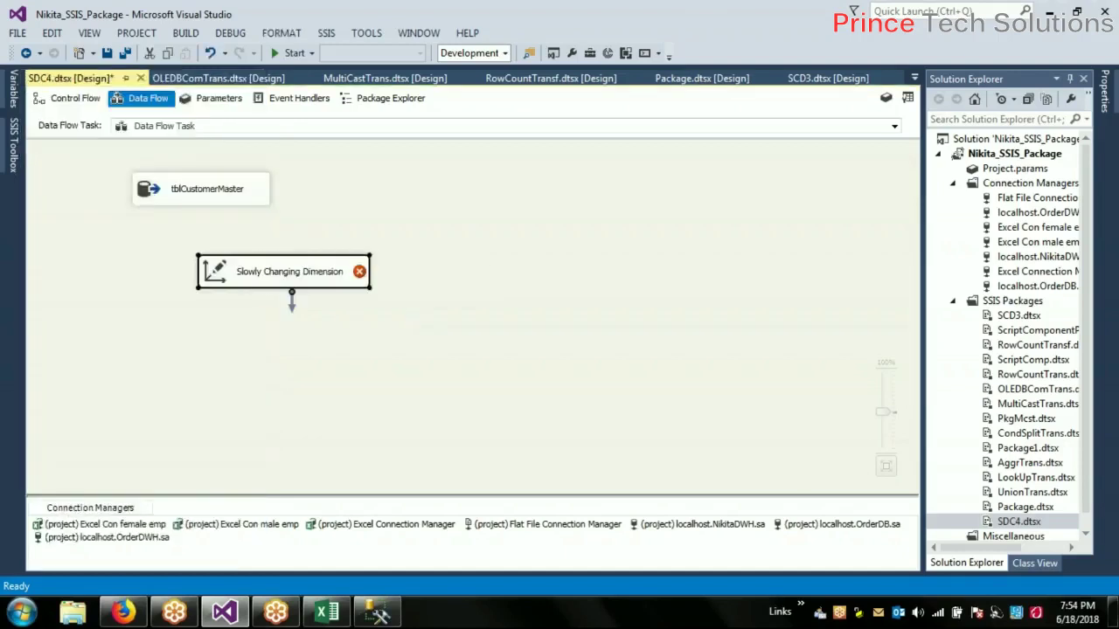
{"action": "left_click", "coordinate": [497, 232]}
{"action": "left_click", "coordinate": [200, 194]}
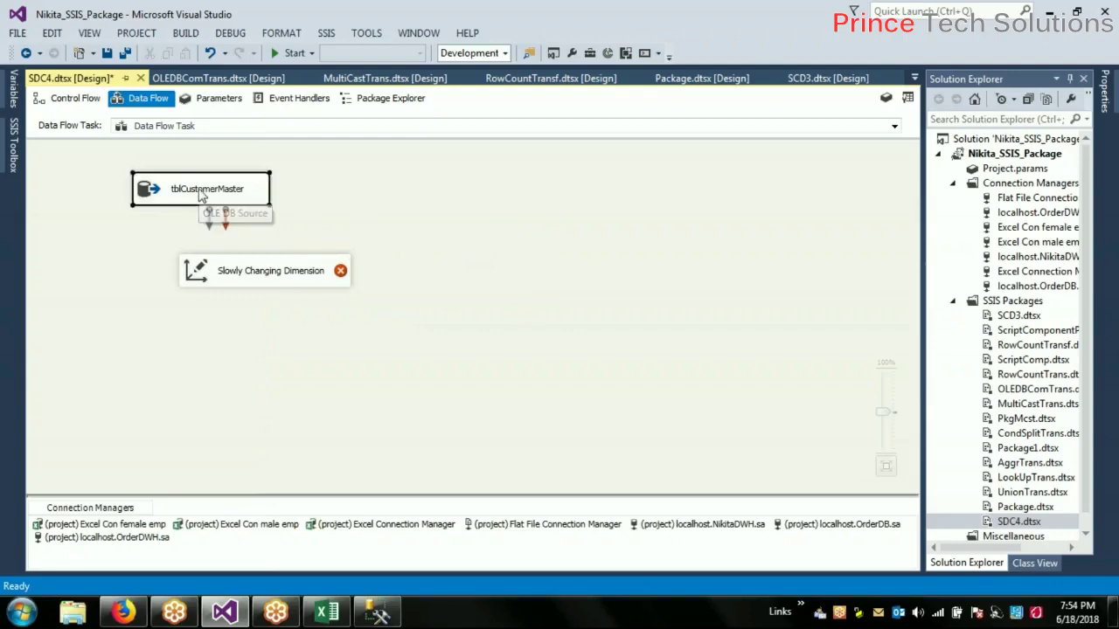
{"action": "left_click_drag", "start_coordinate": [209, 225], "coordinate": [241, 272]}
{"action": "left_click", "coordinate": [529, 242]}
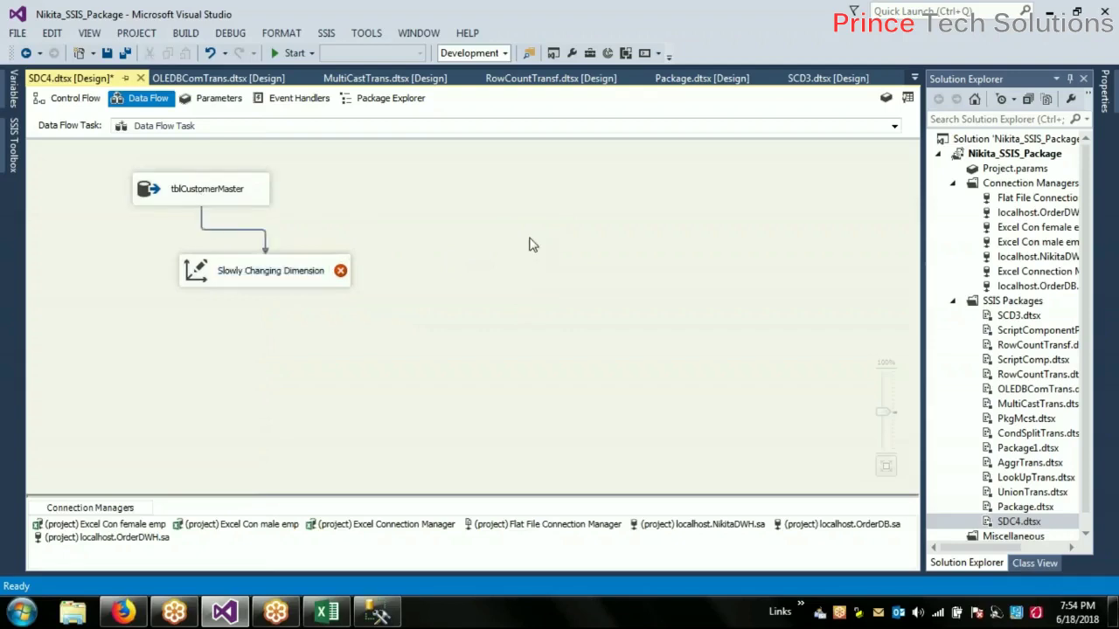
Start configuring the Slowly Changing Dimension, with localhost.NikitaDWH.sa as its connection and [dbo].[tblCustomerMasterDest] as the dimension table
{"action": "double_click", "coordinate": [221, 276]}
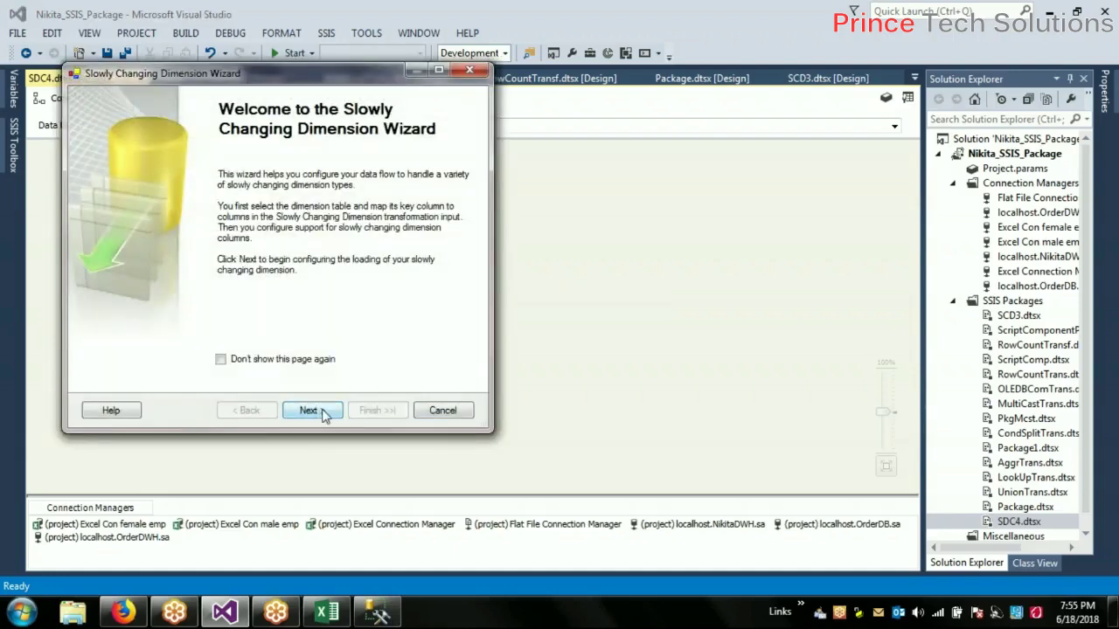
{"action": "left_click", "coordinate": [309, 411]}
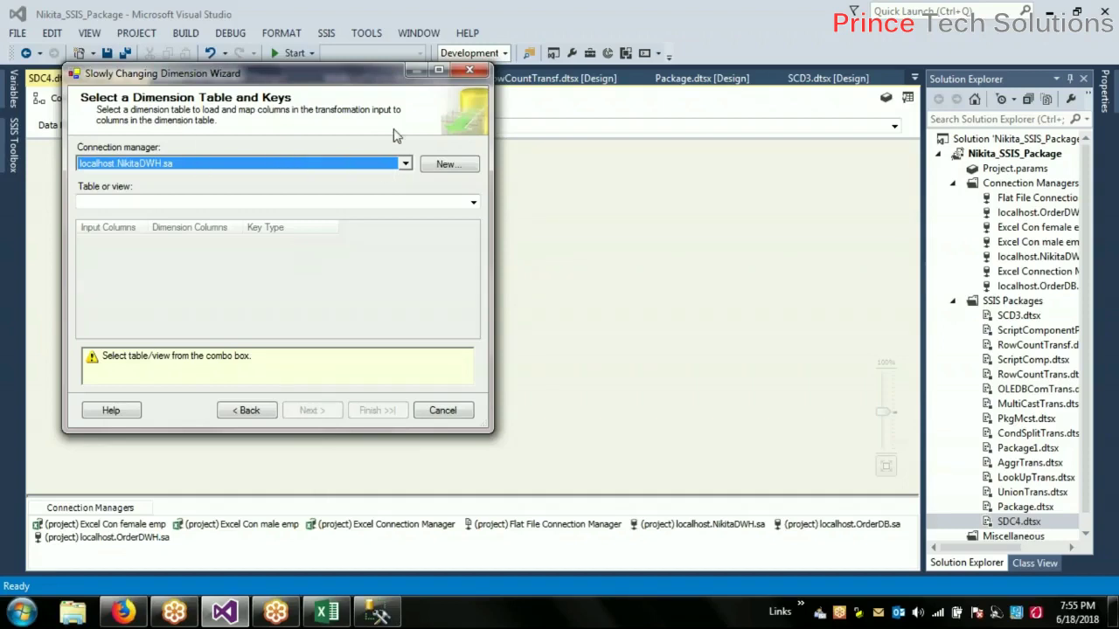
{"action": "left_click", "coordinate": [473, 203]}
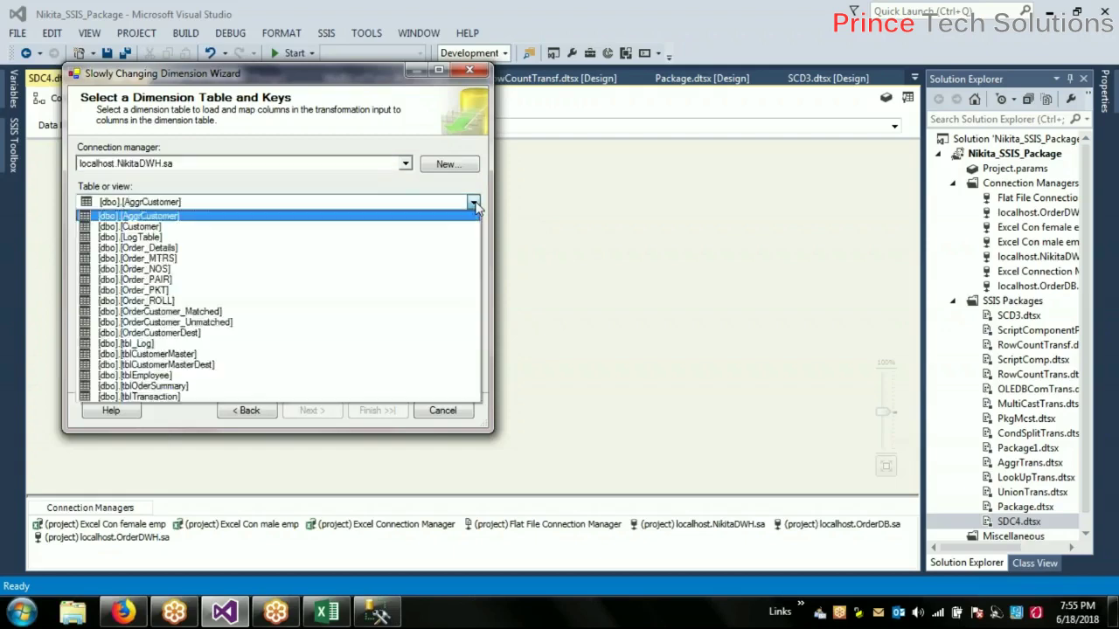
{"action": "left_click", "coordinate": [221, 364]}
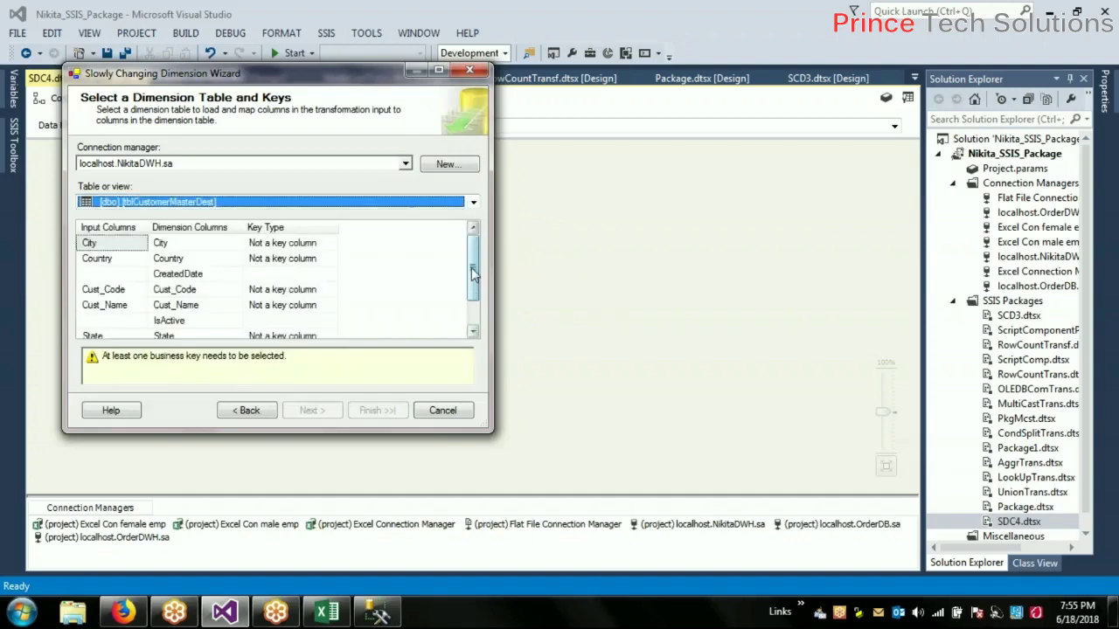
{"action": "left_click_drag", "start_coordinate": [471, 274], "coordinate": [477, 251]}
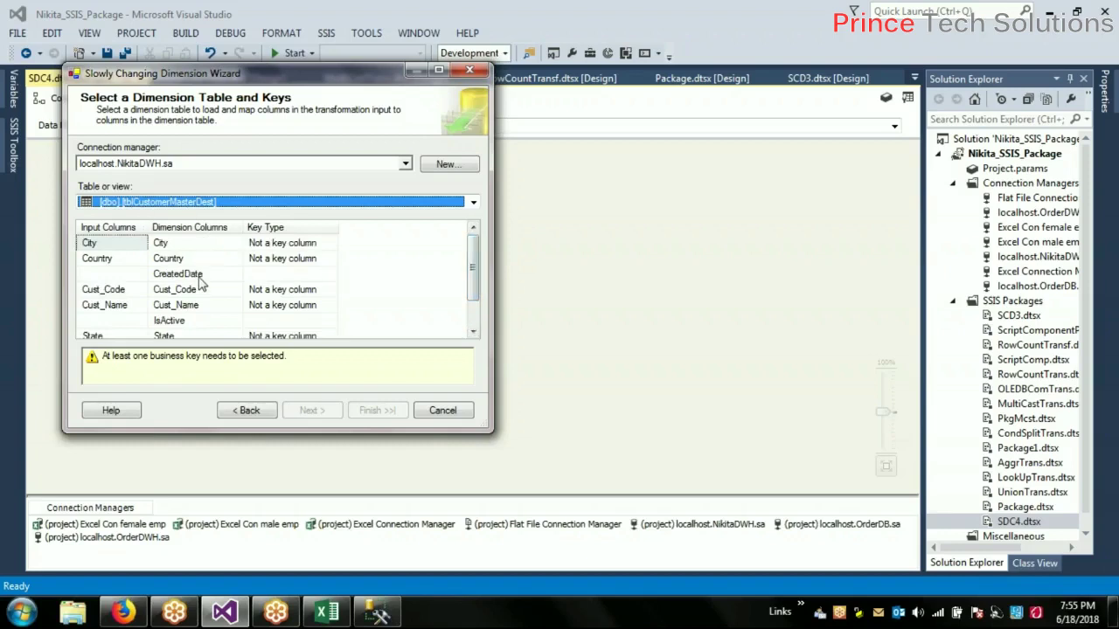
{"action": "left_click_drag", "start_coordinate": [473, 271], "coordinate": [482, 225]}
{"action": "left_click", "coordinate": [229, 358]}
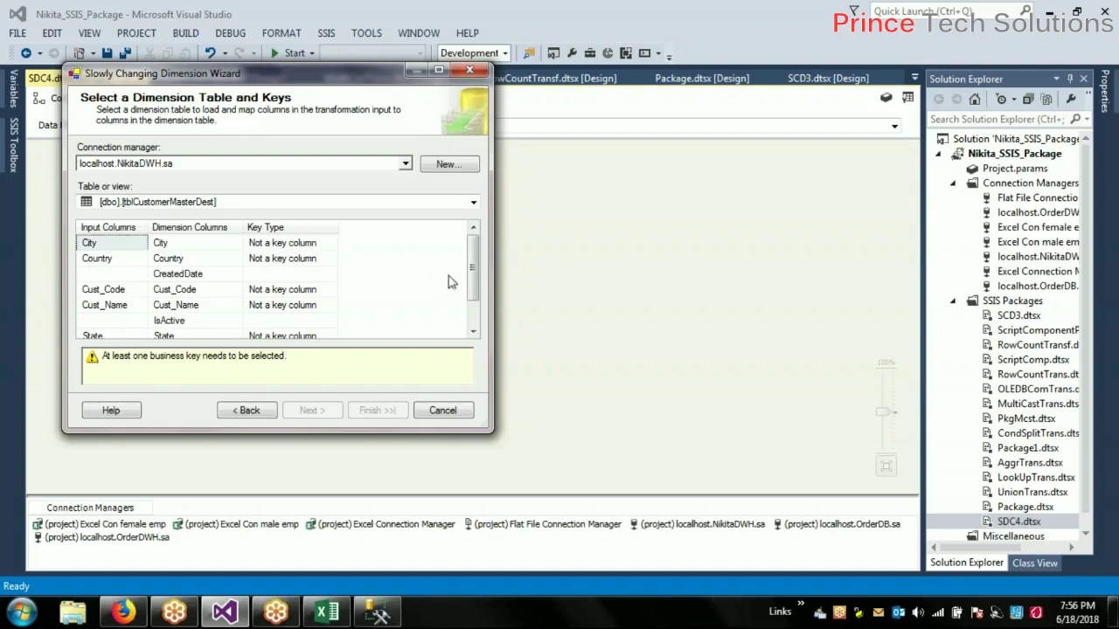
Set the Cust_Code column's key type to Business key and proceed to the Slowly Changing Dimension Columns page
{"action": "left_click", "coordinate": [323, 295]}
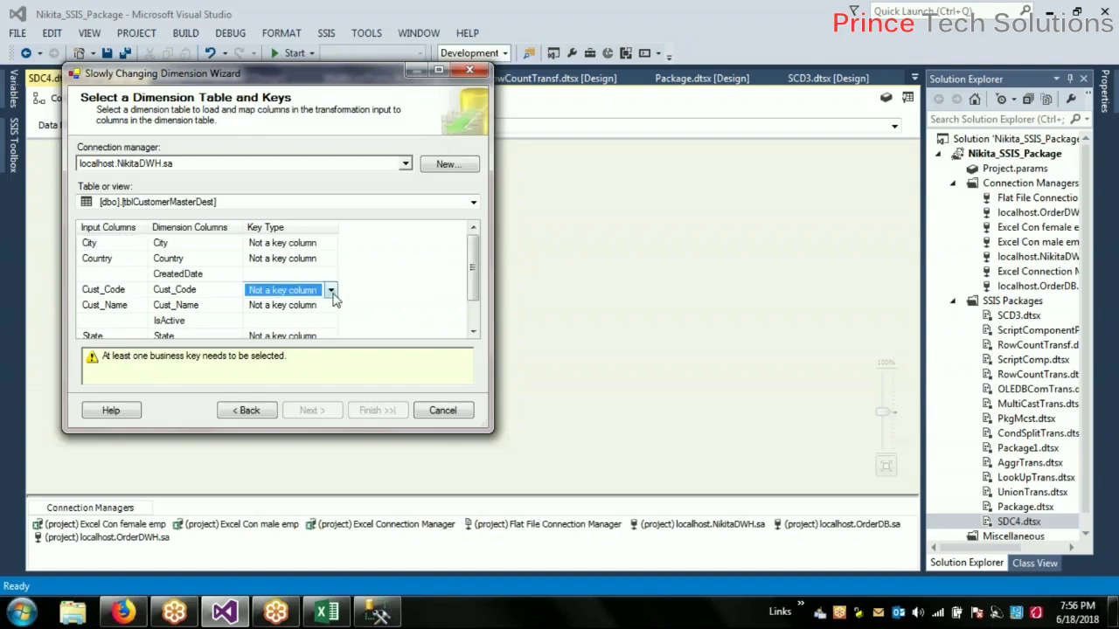
{"action": "left_click", "coordinate": [331, 292]}
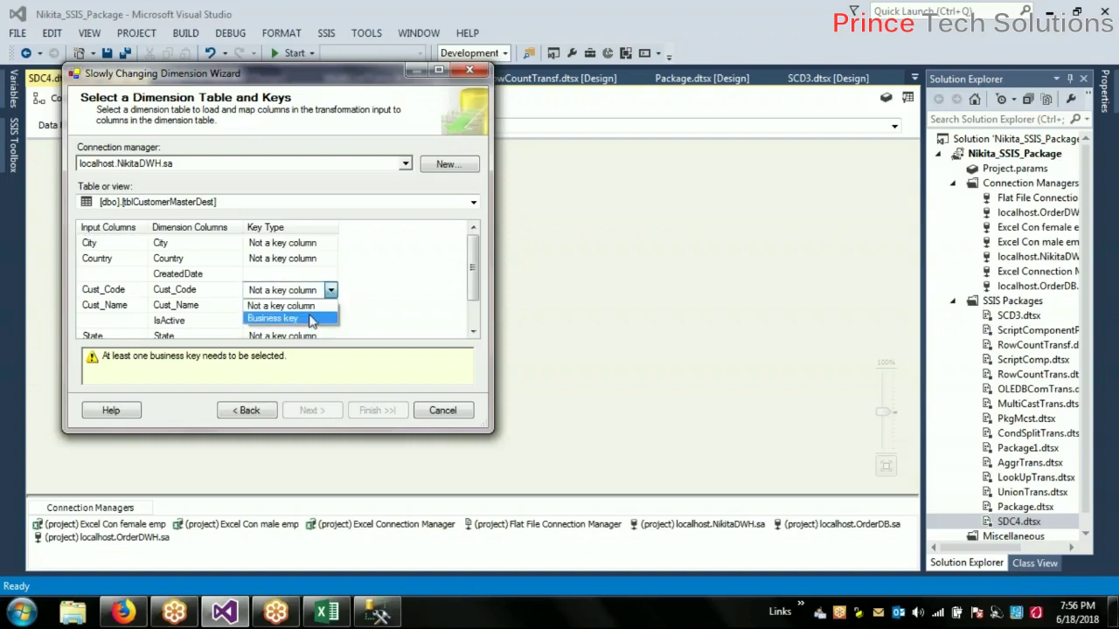
{"action": "left_click", "coordinate": [306, 319]}
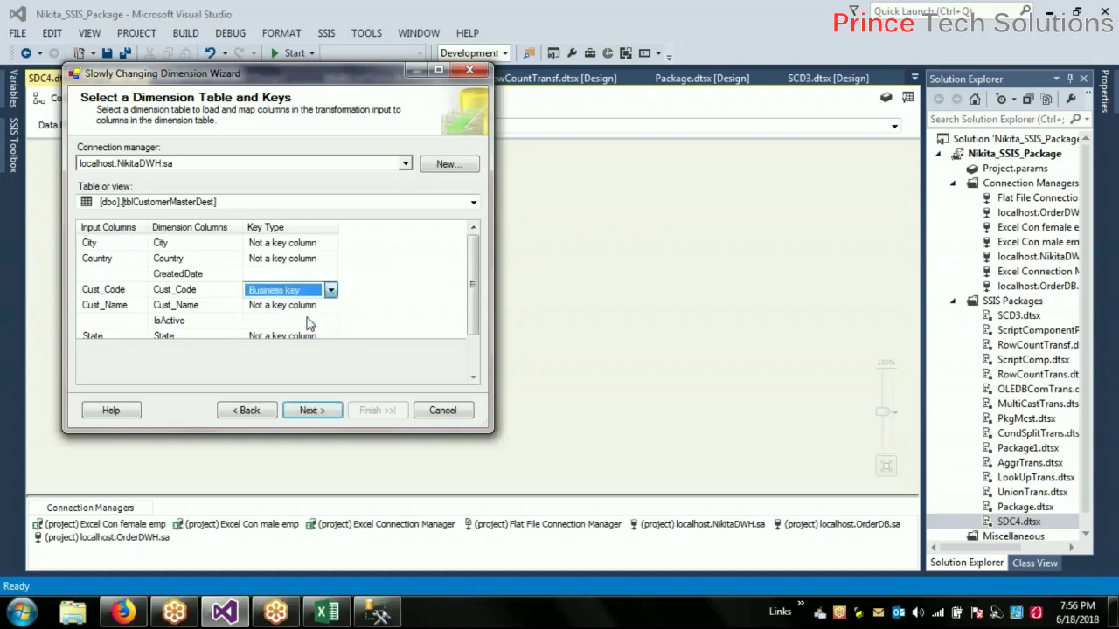
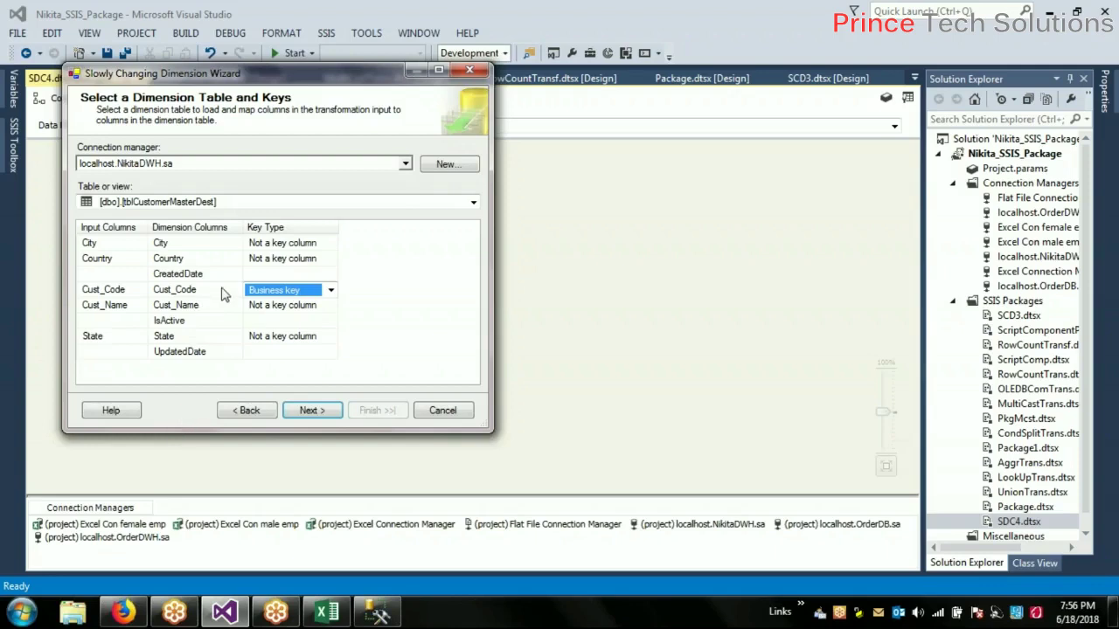
{"action": "left_click", "coordinate": [362, 303]}
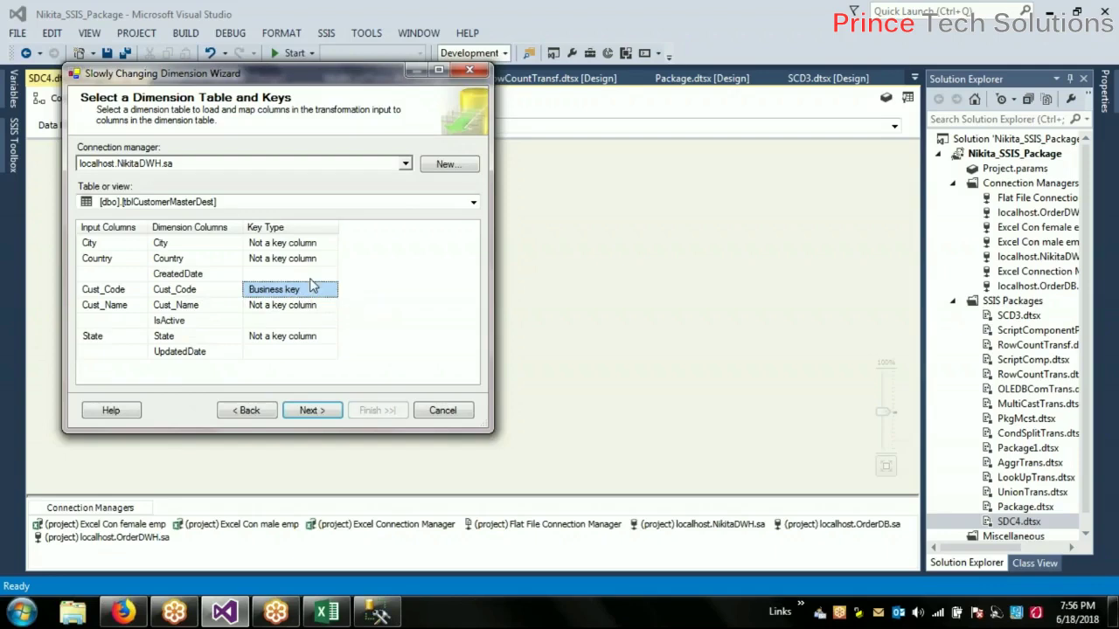
{"action": "left_click", "coordinate": [322, 415]}
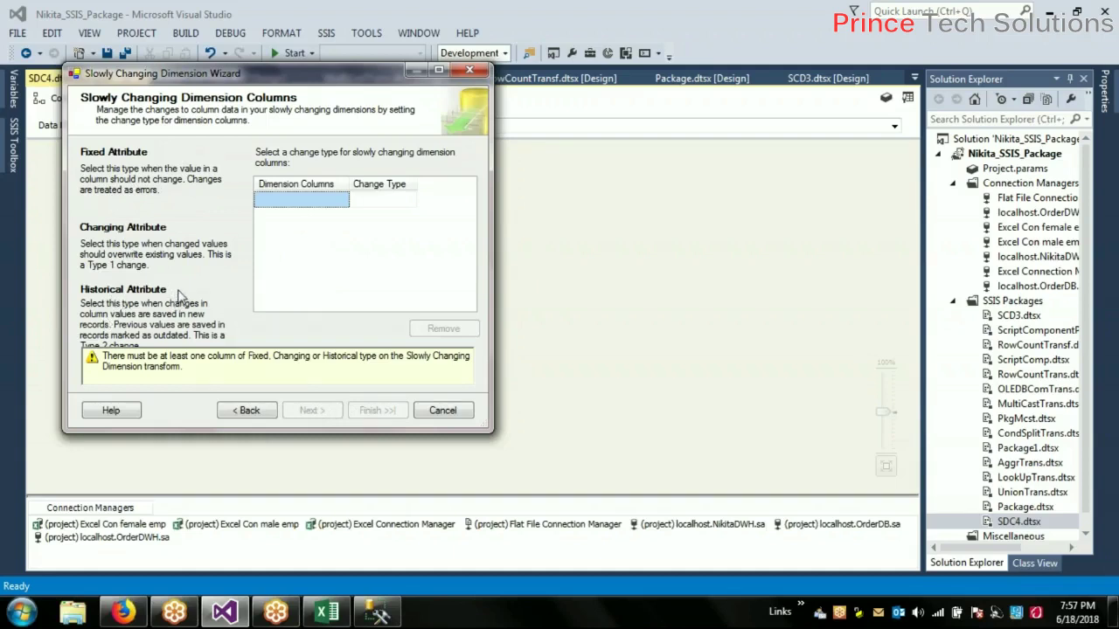
Switch to the Book1 workbook in Excel and examine the Cust_Name column against the Country, State and City columns
{"action": "left_click", "coordinate": [320, 612]}
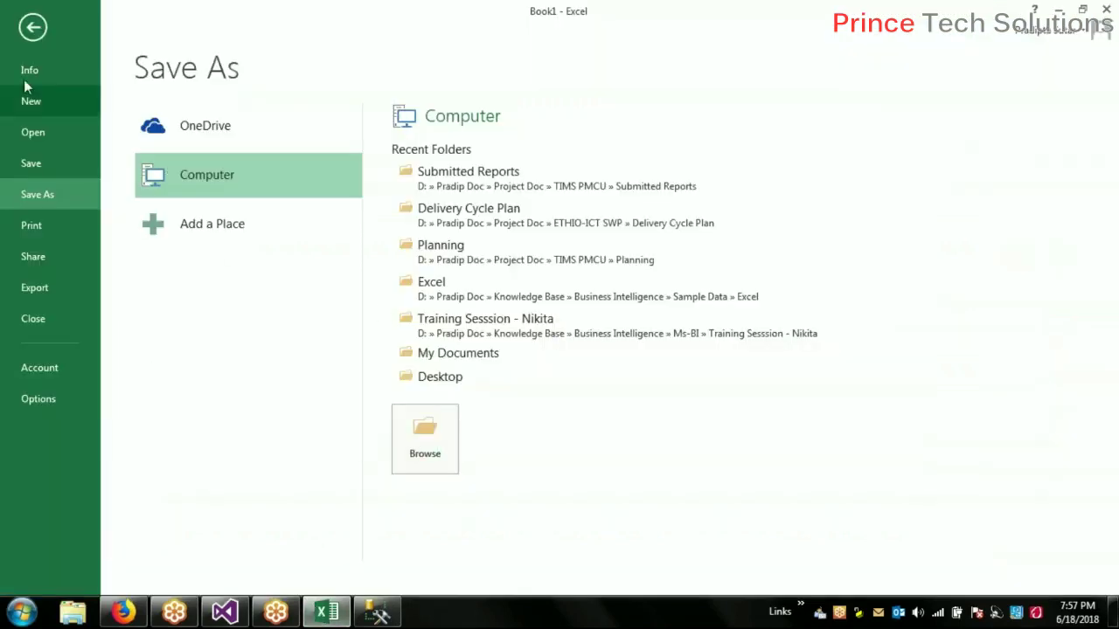
{"action": "left_click", "coordinate": [27, 33]}
{"action": "left_click", "coordinate": [257, 308]}
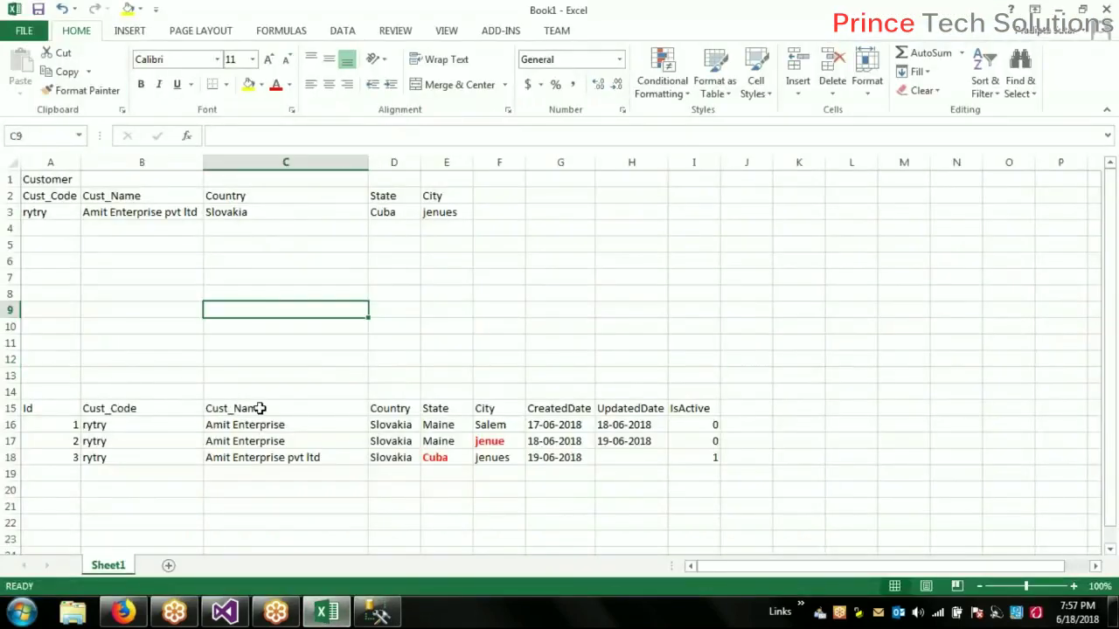
{"action": "left_click", "coordinate": [165, 161]}
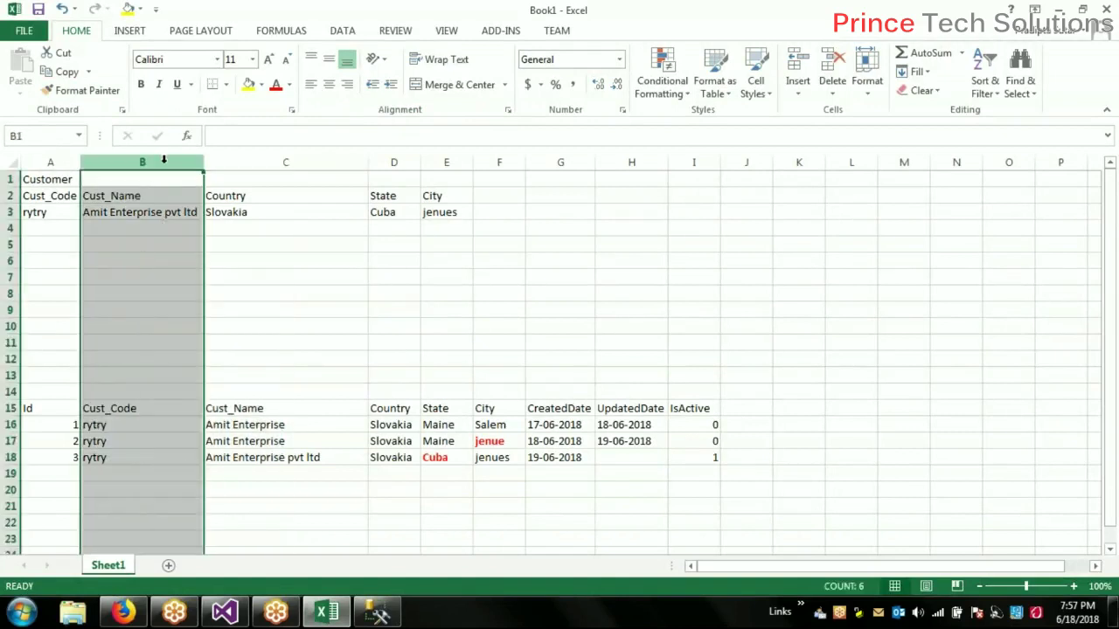
{"action": "left_click", "coordinate": [262, 163]}
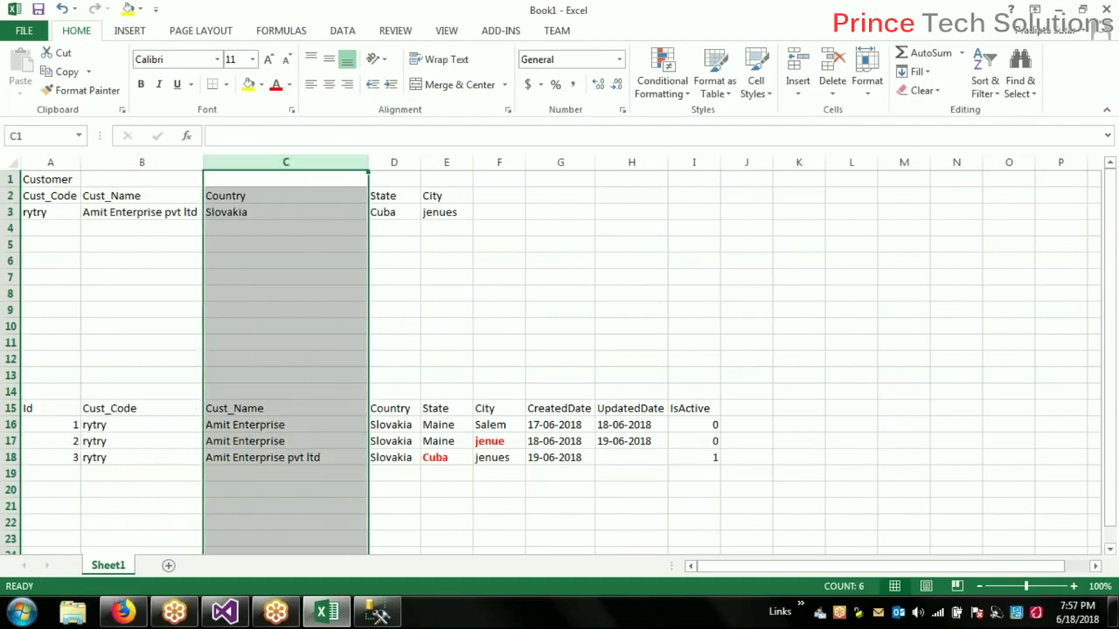
{"action": "left_click_drag", "start_coordinate": [446, 163], "coordinate": [297, 162]}
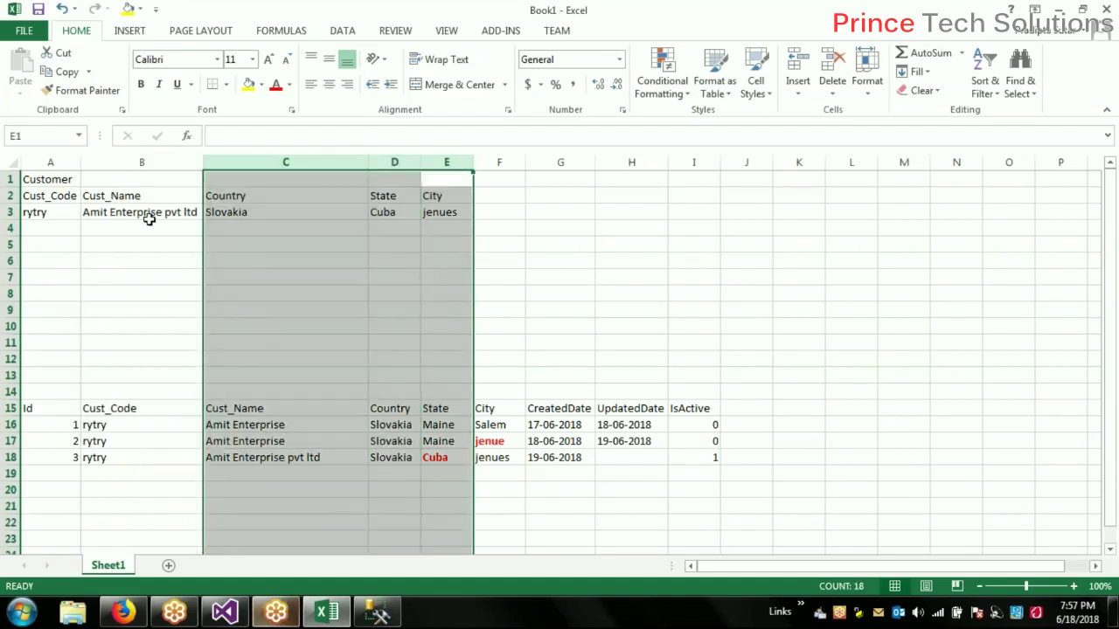
{"action": "left_click", "coordinate": [141, 163]}
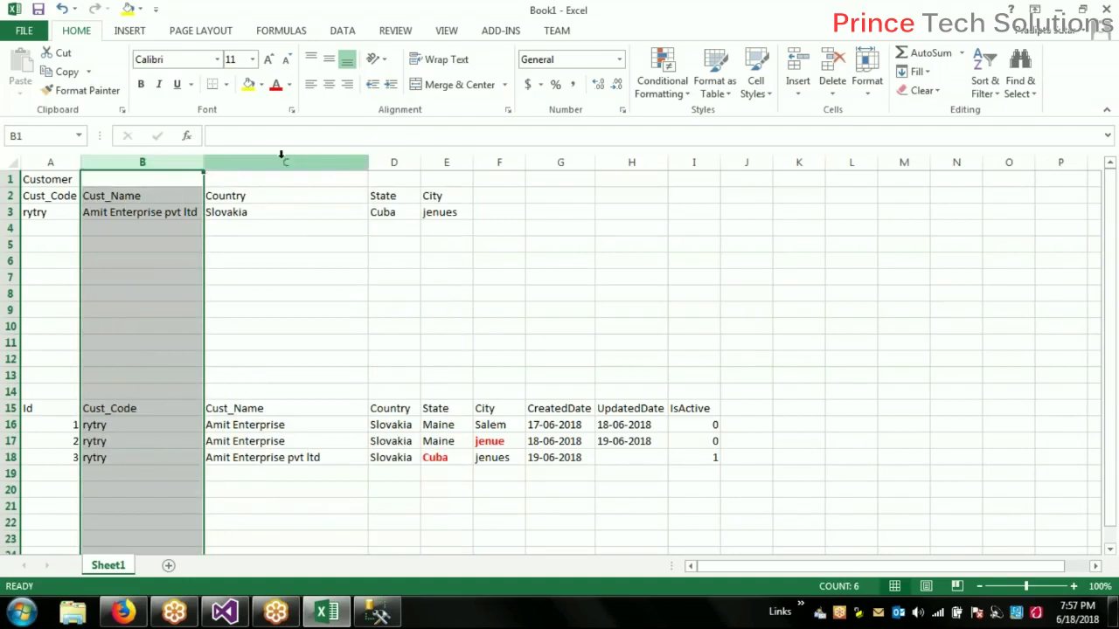
{"action": "left_click", "coordinate": [148, 216]}
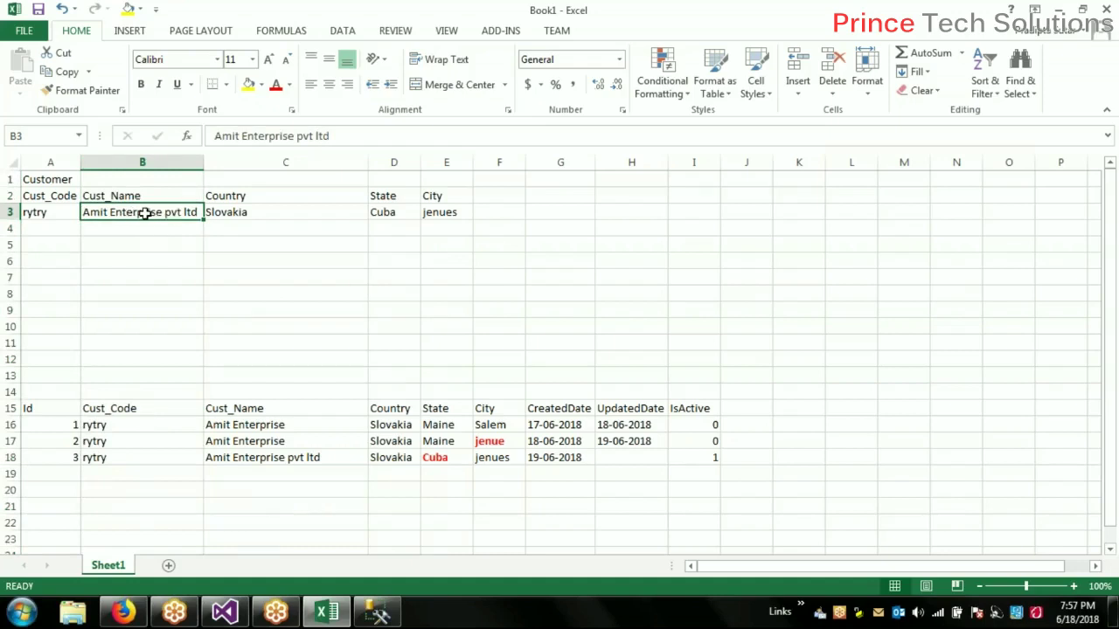
{"action": "left_click", "coordinate": [273, 460]}
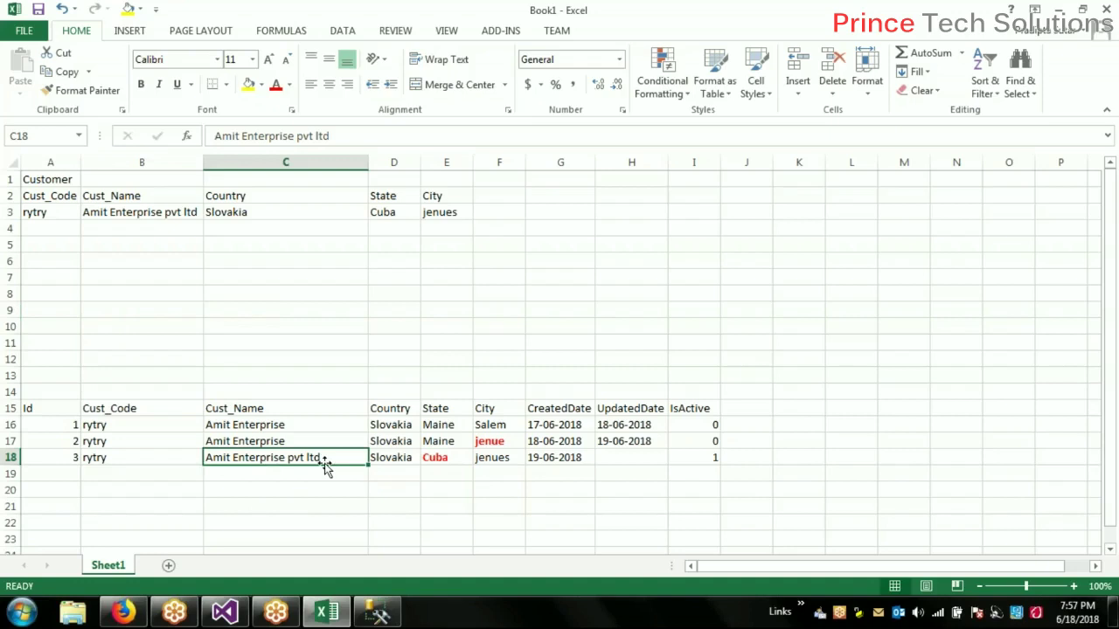
{"action": "left_click", "coordinate": [279, 212]}
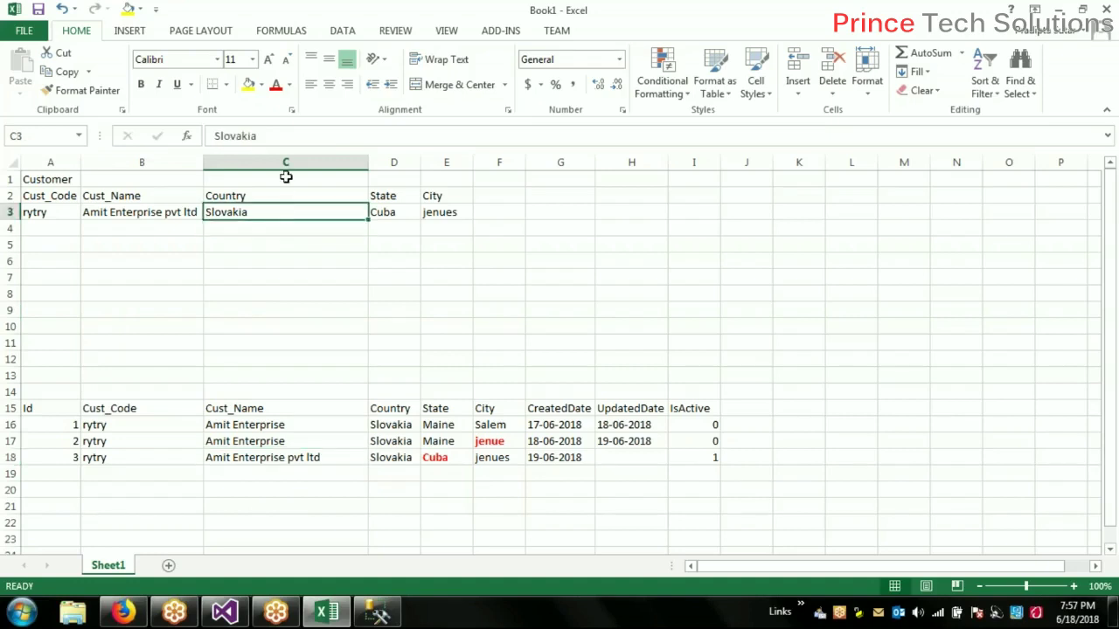
{"action": "left_click_drag", "start_coordinate": [285, 162], "coordinate": [444, 179]}
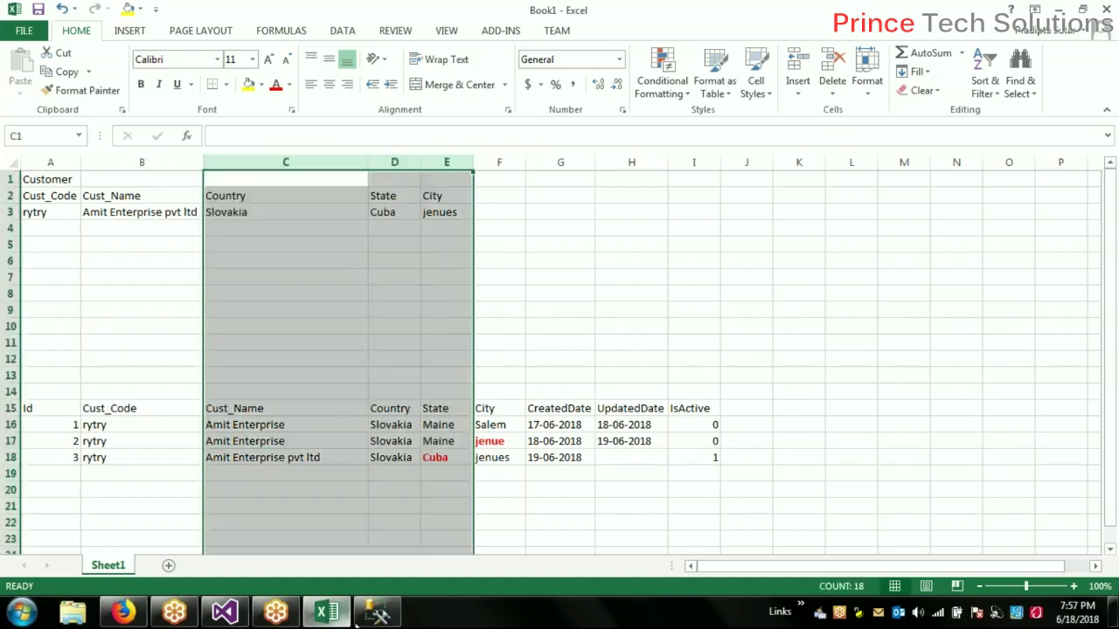
Check the wizard's change type page in Visual Studio, return to Excel and compare the Country values of the customer and history tables
{"action": "left_click", "coordinate": [224, 614]}
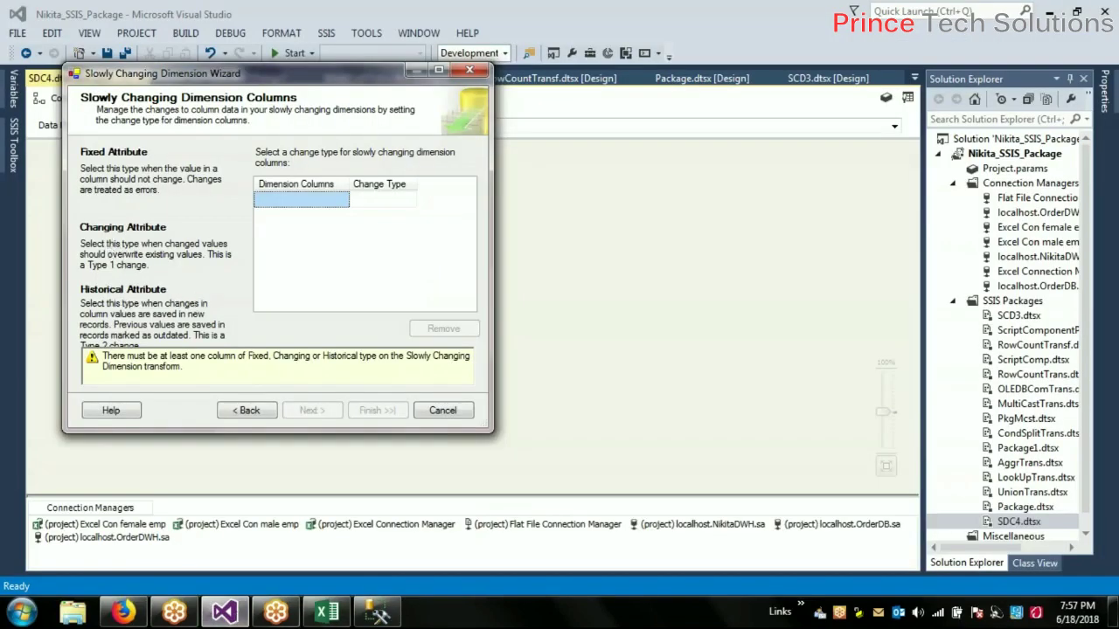
{"action": "left_click", "coordinate": [378, 614]}
{"action": "left_click", "coordinate": [327, 613]}
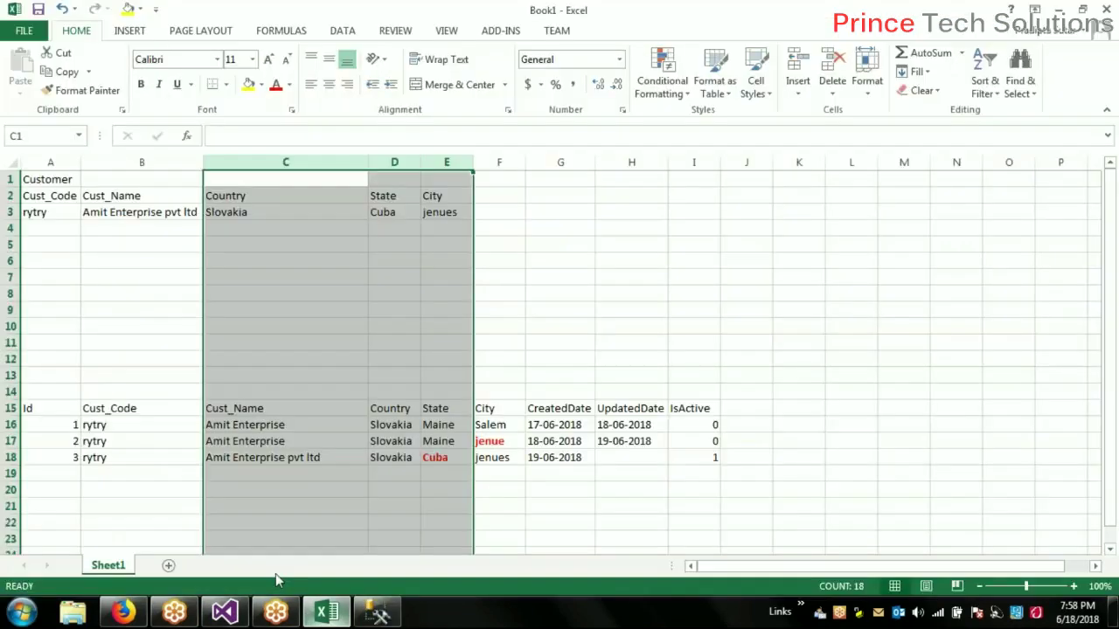
{"action": "left_click", "coordinate": [288, 213]}
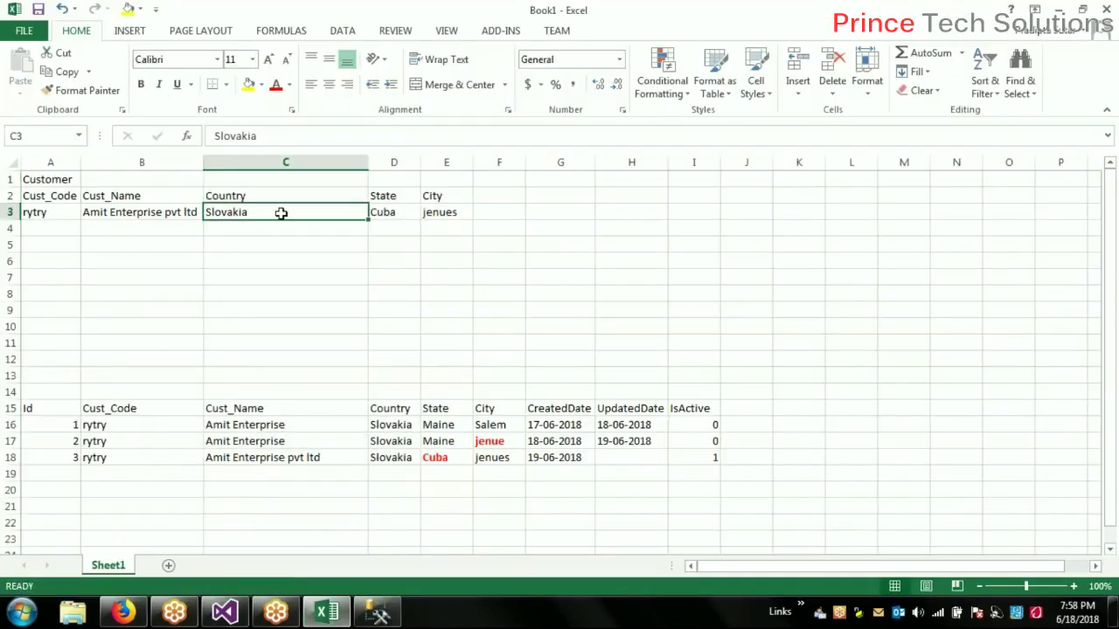
{"action": "left_click", "coordinate": [318, 457]}
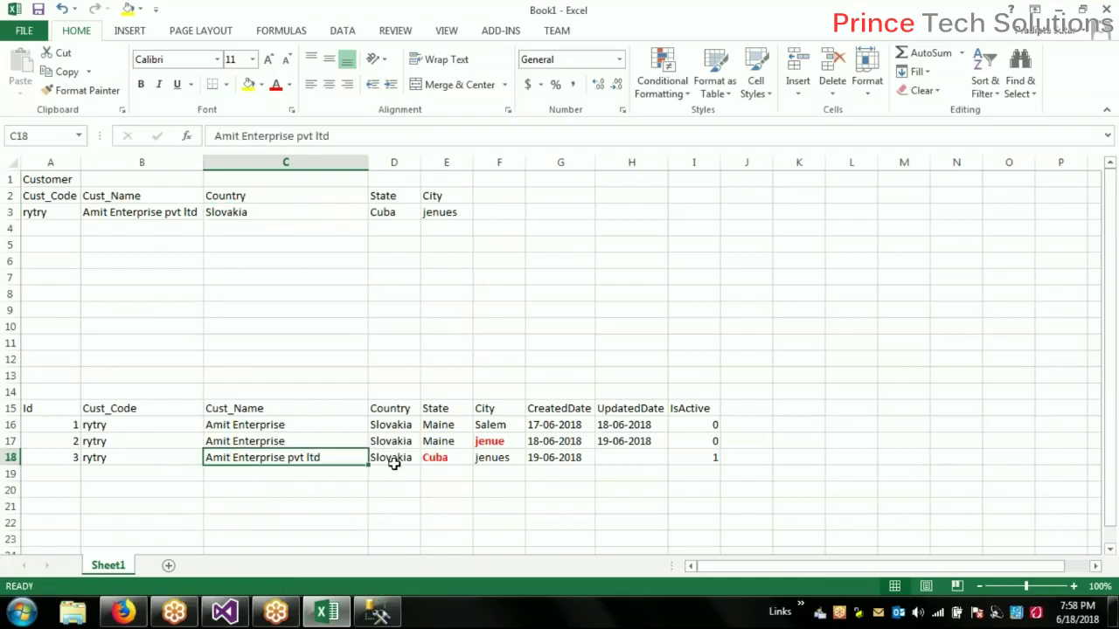
{"action": "left_click", "coordinate": [444, 459]}
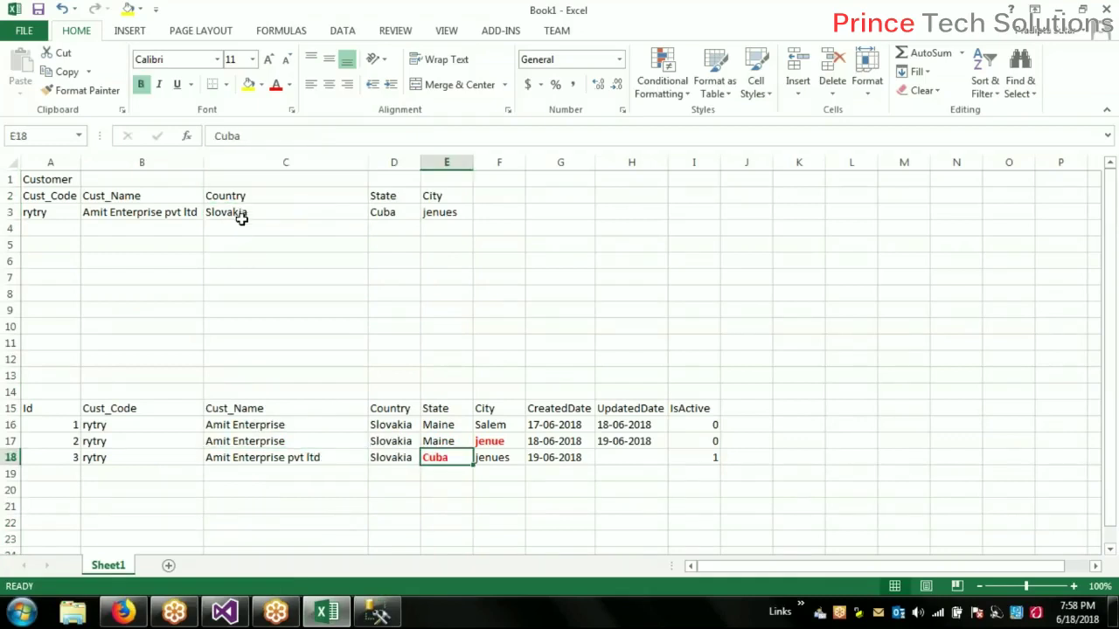
{"action": "left_click", "coordinate": [395, 441]}
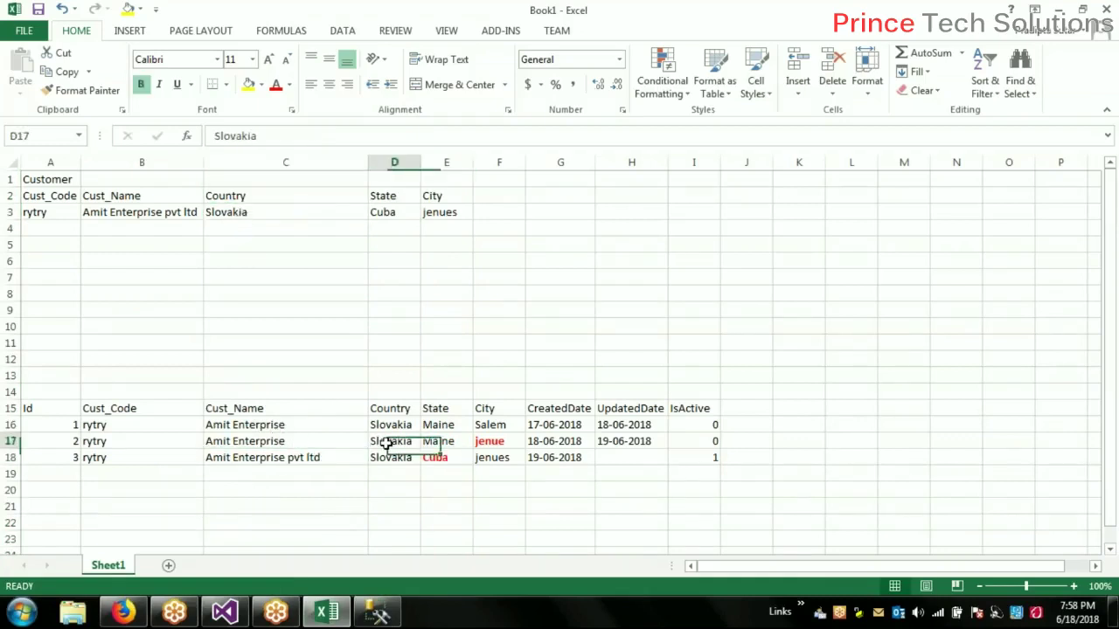
{"action": "left_click", "coordinate": [292, 213]}
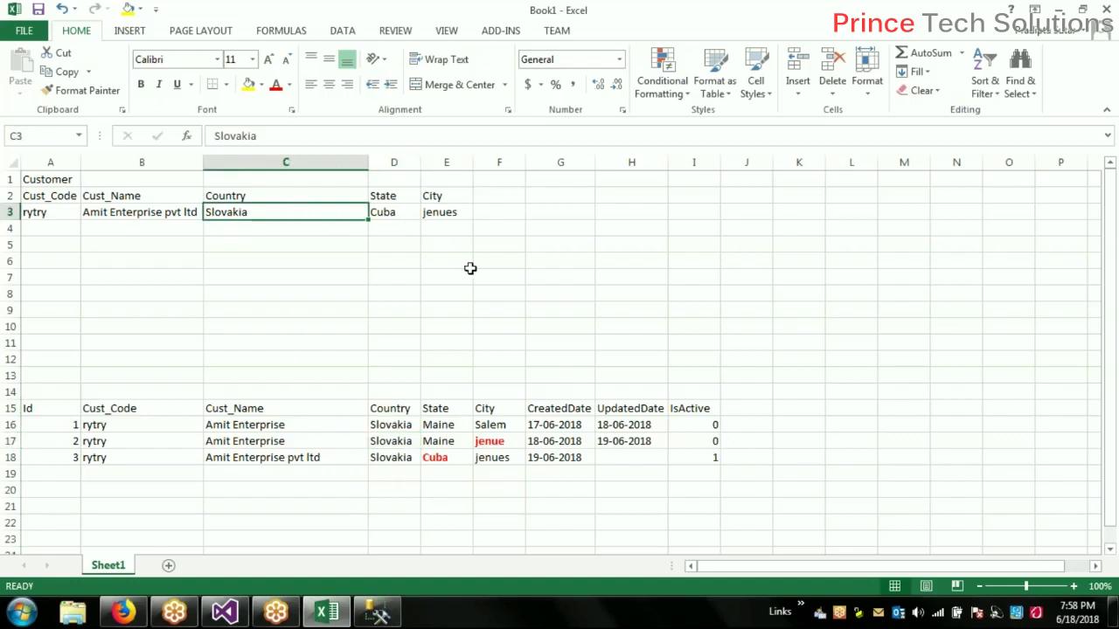
{"action": "left_click", "coordinate": [401, 442]}
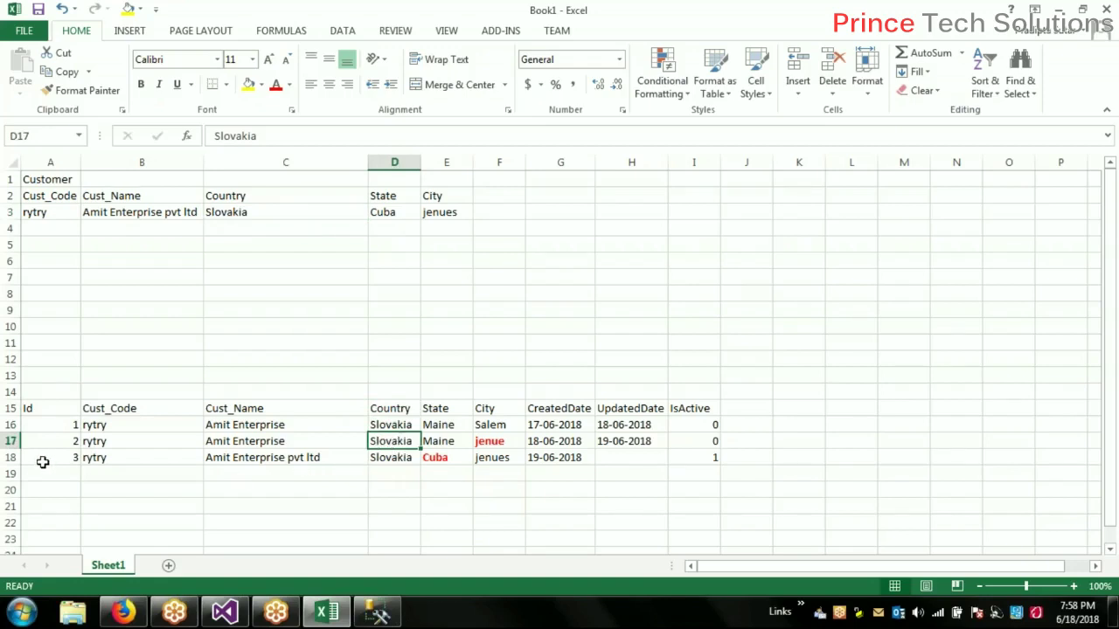
Start a history row with Id 4, the Cust_Code and Cust_Name from the row above, and Country Chekoslovakia
{"action": "left_click", "coordinate": [400, 476]}
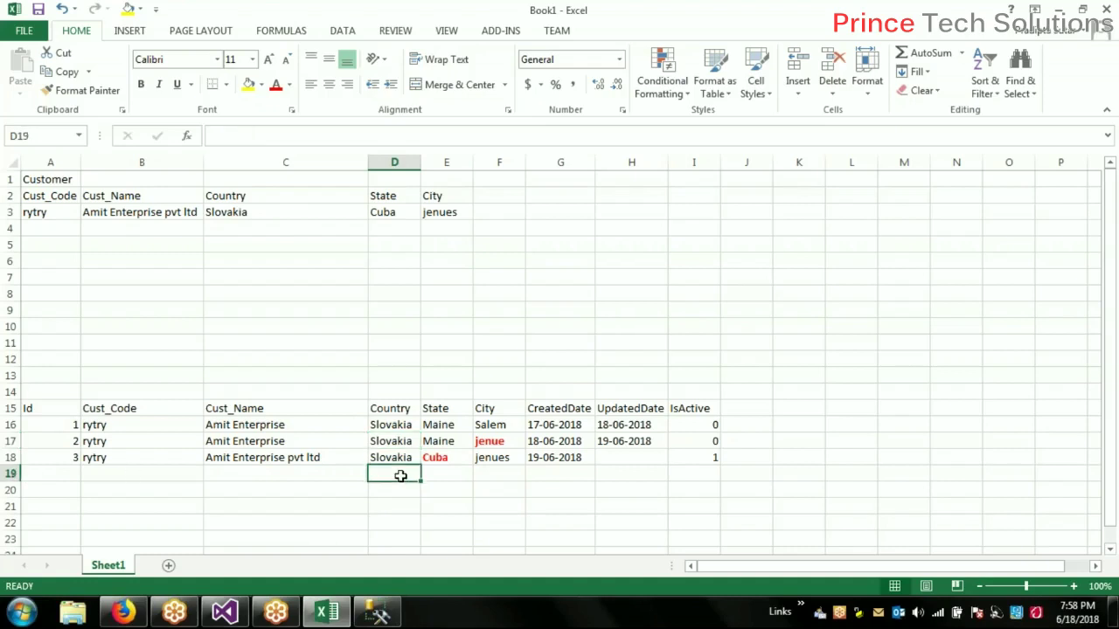
{"action": "left_click", "coordinate": [61, 475]}
{"action": "type", "text": "4"}
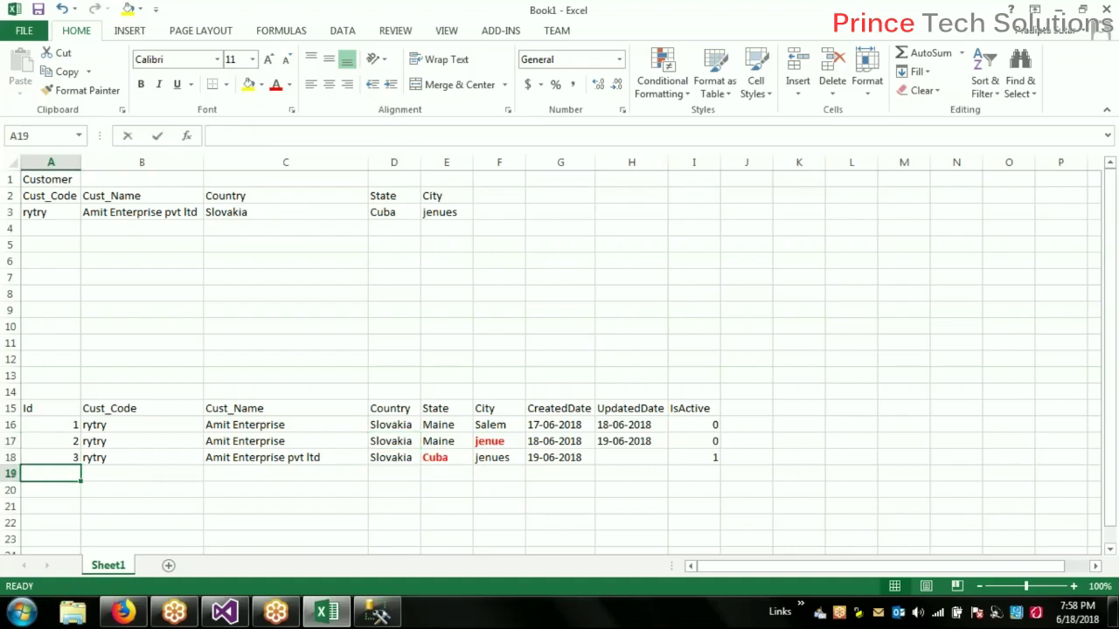
{"action": "left_click", "coordinate": [141, 473]}
{"action": "key", "text": "ctrl+d"}
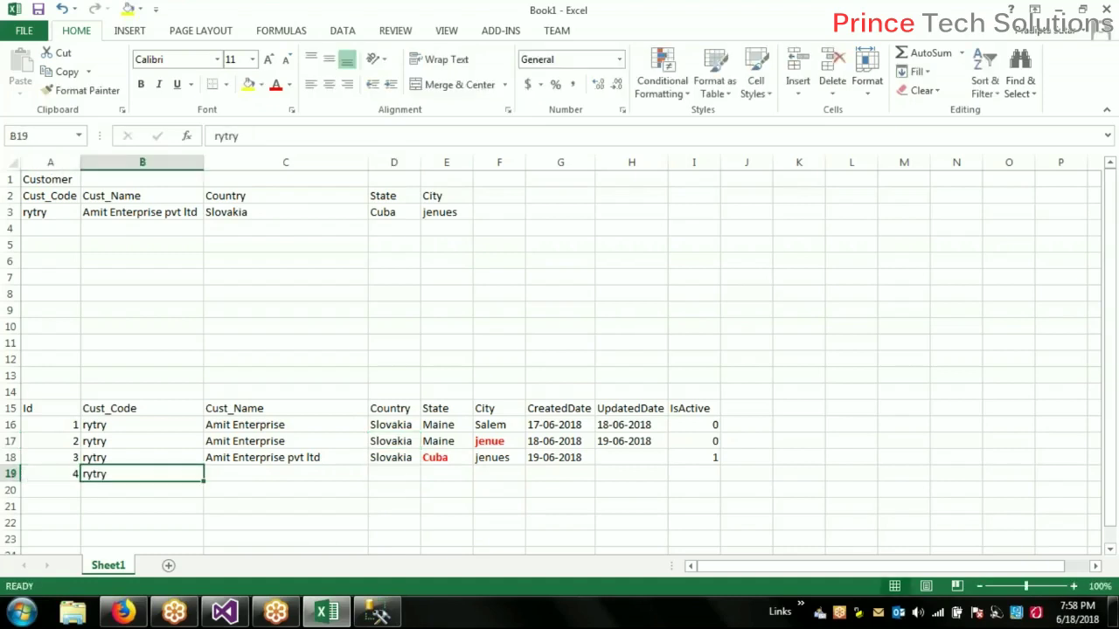
{"action": "left_click", "coordinate": [275, 469]}
{"action": "key", "text": "ctrl+d"}
{"action": "left_click", "coordinate": [403, 476]}
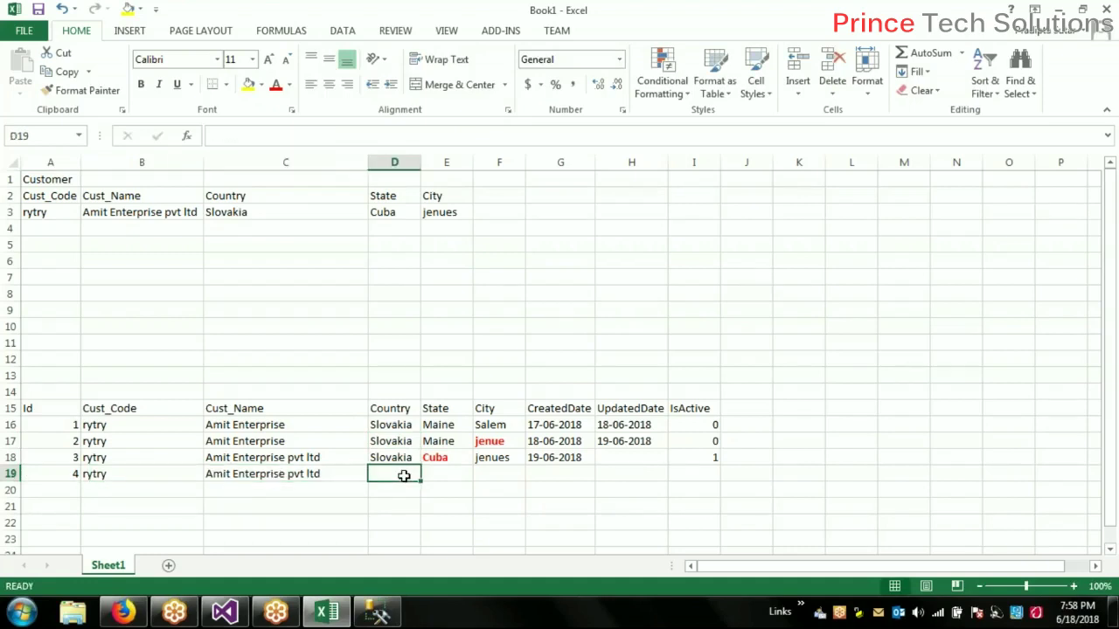
{"action": "type", "text": "Chekoslovakia"}
{"action": "key", "text": "Tab"}
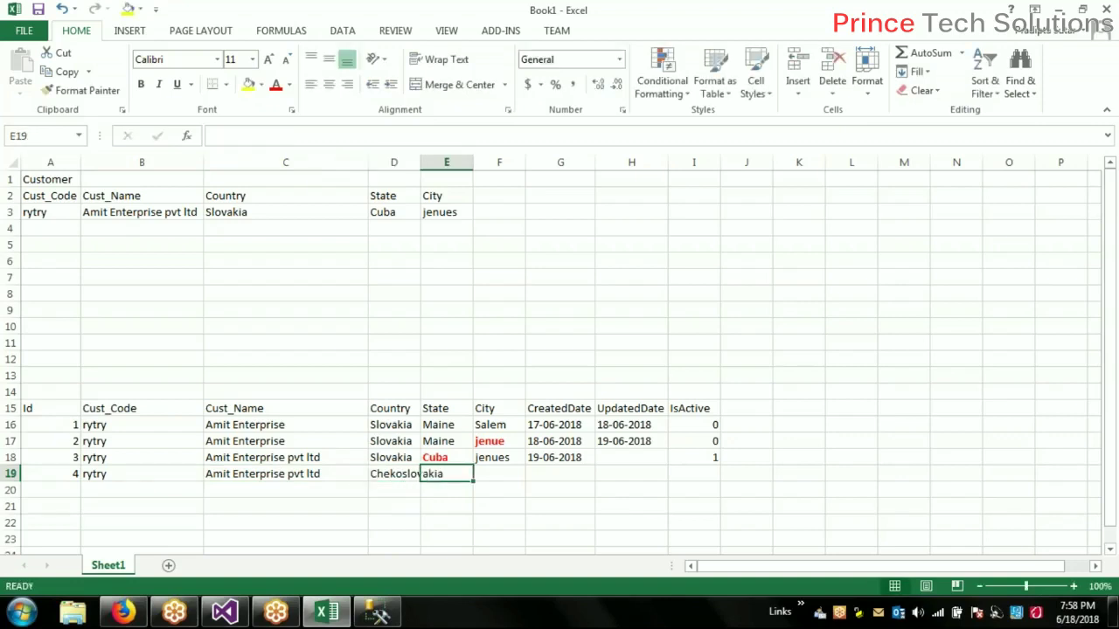
Fill State and City of row Id 4 from the row above and set its CreatedDate to 20-06-2018
{"action": "key", "text": "shift+Right"}
{"action": "key", "text": "ctrl+d"}
{"action": "key", "text": "Right"}
{"action": "key", "text": "Right"}
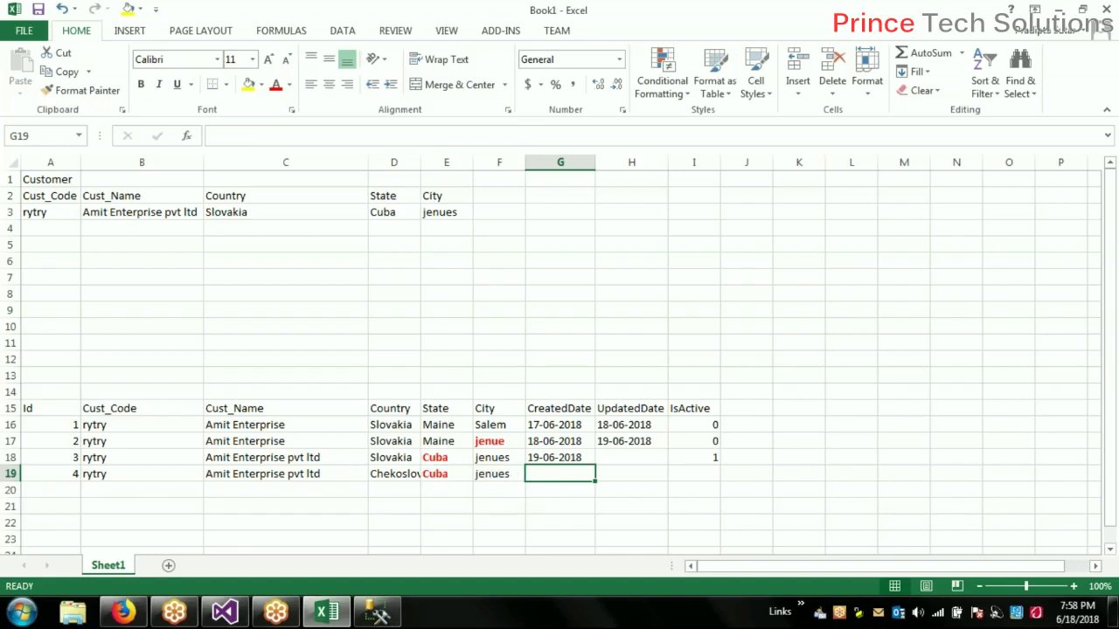
{"action": "key", "text": "ctrl+d"}
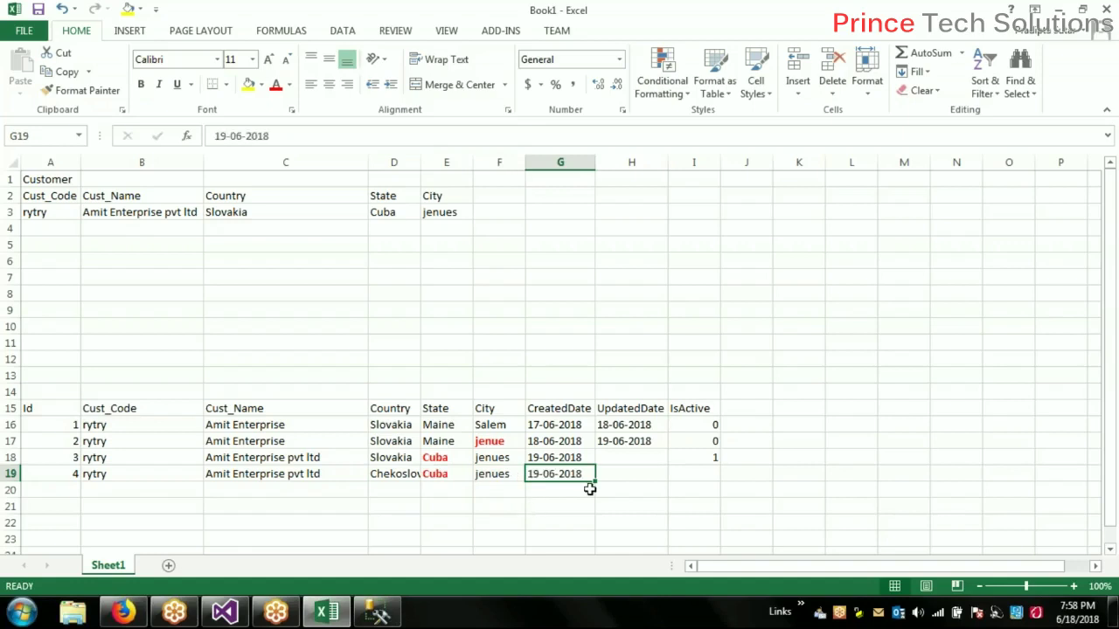
{"action": "double_click", "coordinate": [542, 473]}
{"action": "left_click", "coordinate": [531, 474]}
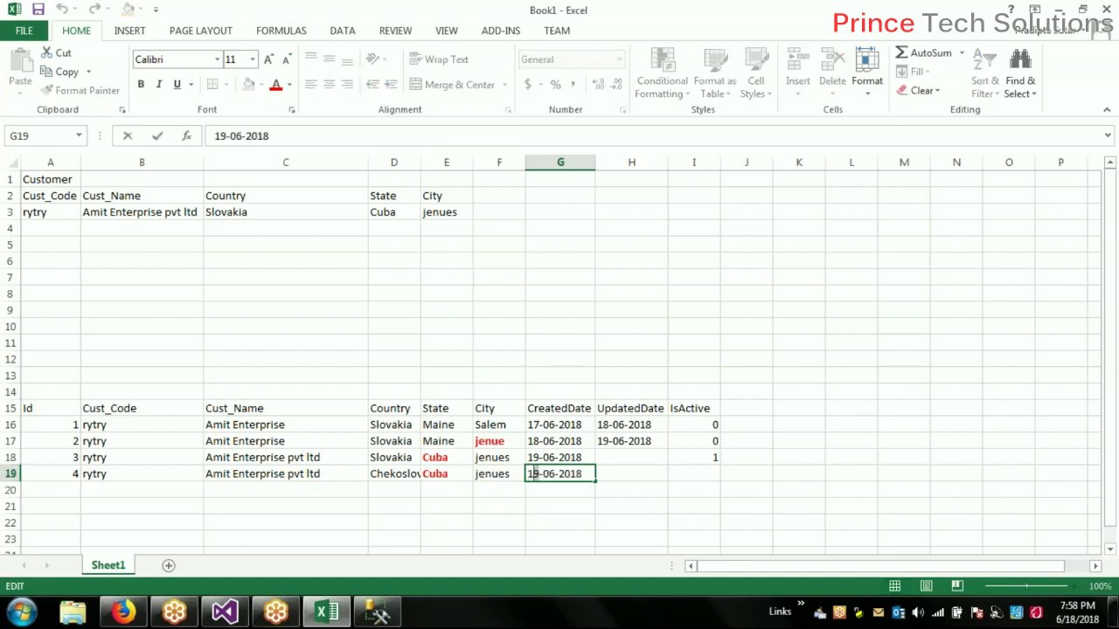
{"action": "key", "text": "Delete"}
{"action": "key", "text": "Delete"}
{"action": "type", "text": "20"}
{"action": "key", "text": "Tab"}
Copy the CreatedDate of row Id 4 into the UpdatedDate of row Id 3
{"action": "key", "text": "Up"}
{"action": "key", "text": "Down"}
{"action": "key", "text": "Left"}
{"action": "key", "text": "ctrl+c"}
{"action": "key", "text": "Up"}
{"action": "key", "text": "Right"}
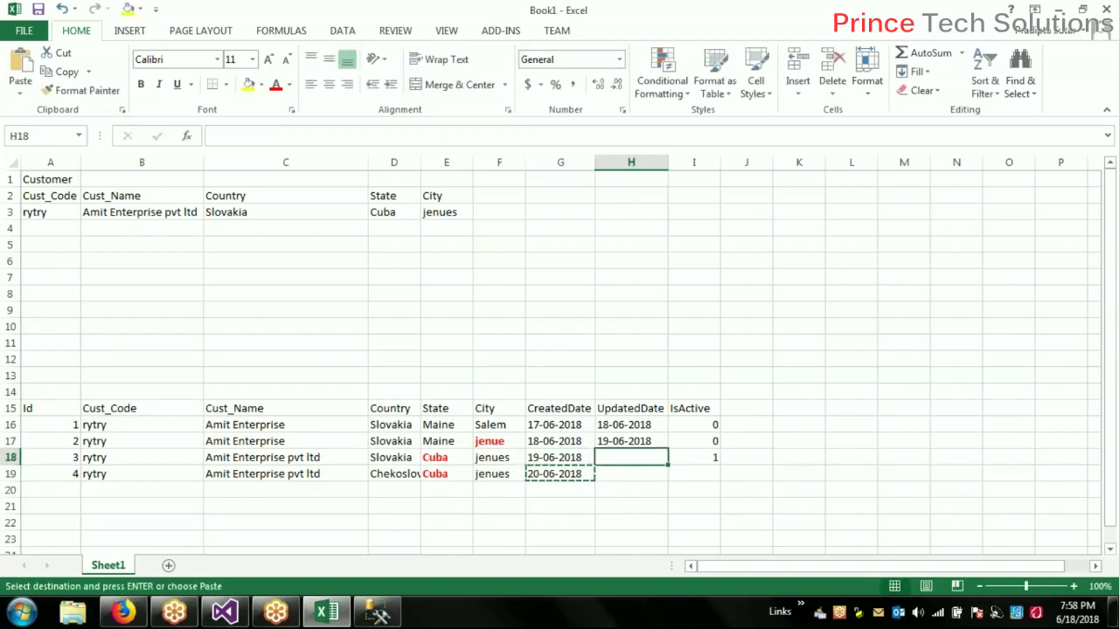
{"action": "key", "text": "ctrl+v"}
Set IsActive to 0 for row Id 3 and to 1 for row Id 4
{"action": "key", "text": "Right"}
{"action": "key", "text": "Right"}
{"action": "key", "text": "Left"}
{"action": "type", "text": "0"}
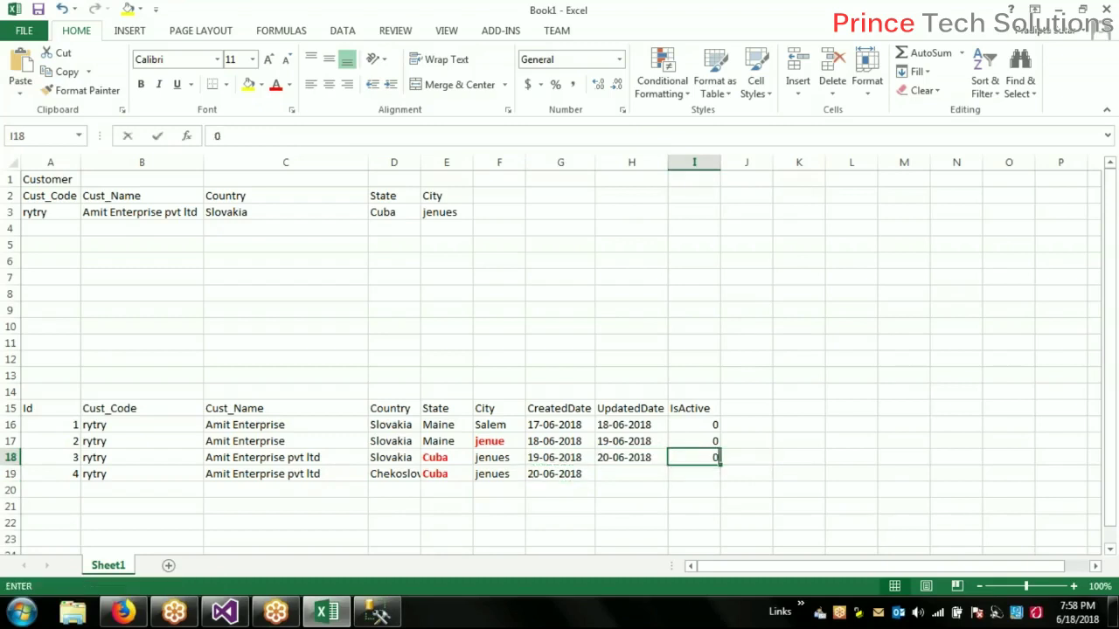
{"action": "key", "text": "Return"}
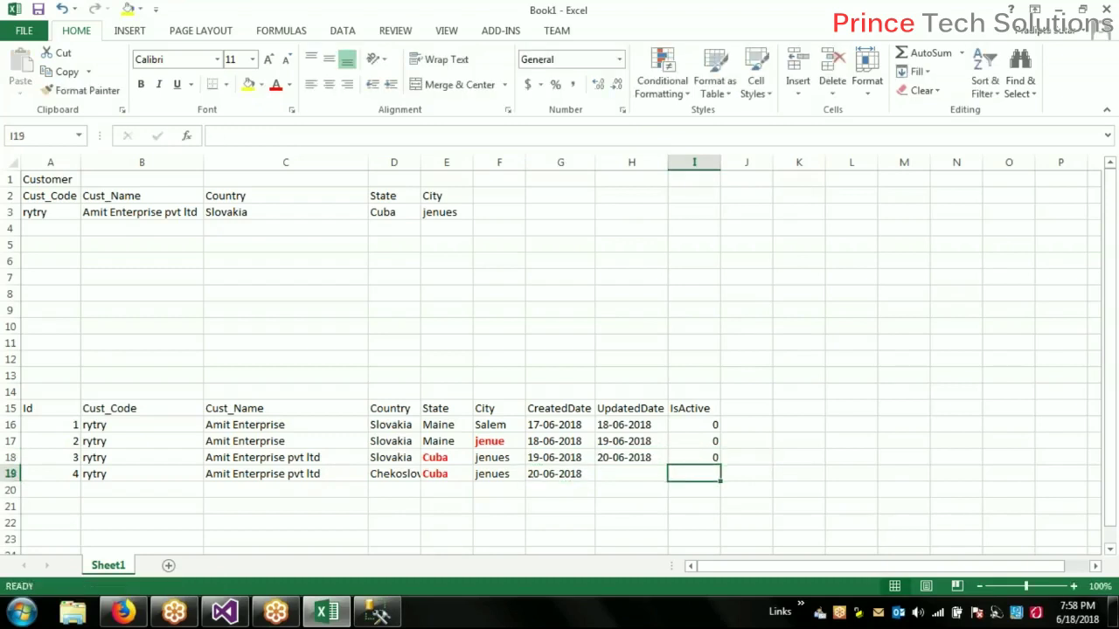
{"action": "type", "text": "1"}
{"action": "key", "text": "Return"}
{"action": "key", "text": "Return"}
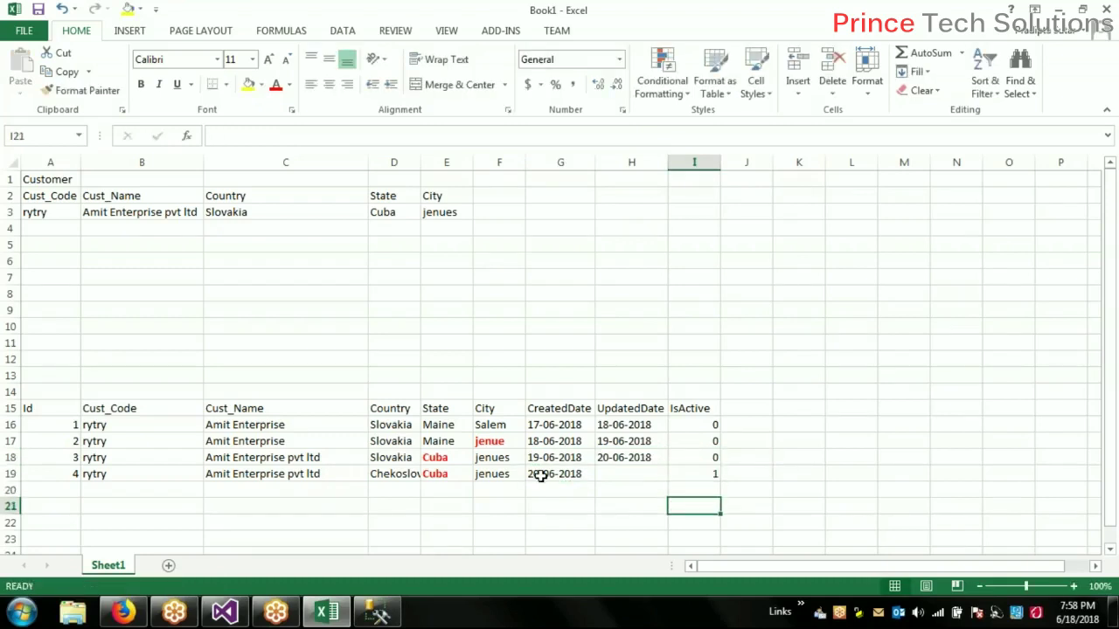
Examine the history rows and their Cust_Name values against the wizard's change type page in Visual Studio, and return to Excel
{"action": "left_click_drag", "start_coordinate": [704, 475], "coordinate": [26, 426]}
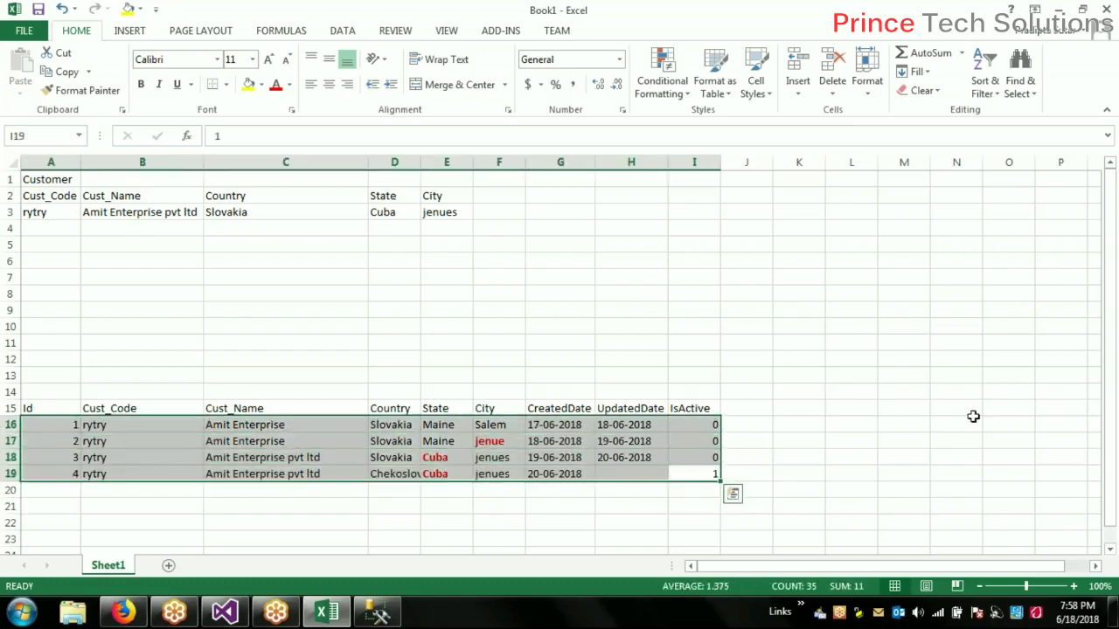
{"action": "left_click", "coordinate": [906, 463]}
{"action": "left_click_drag", "start_coordinate": [305, 422], "coordinate": [307, 476]}
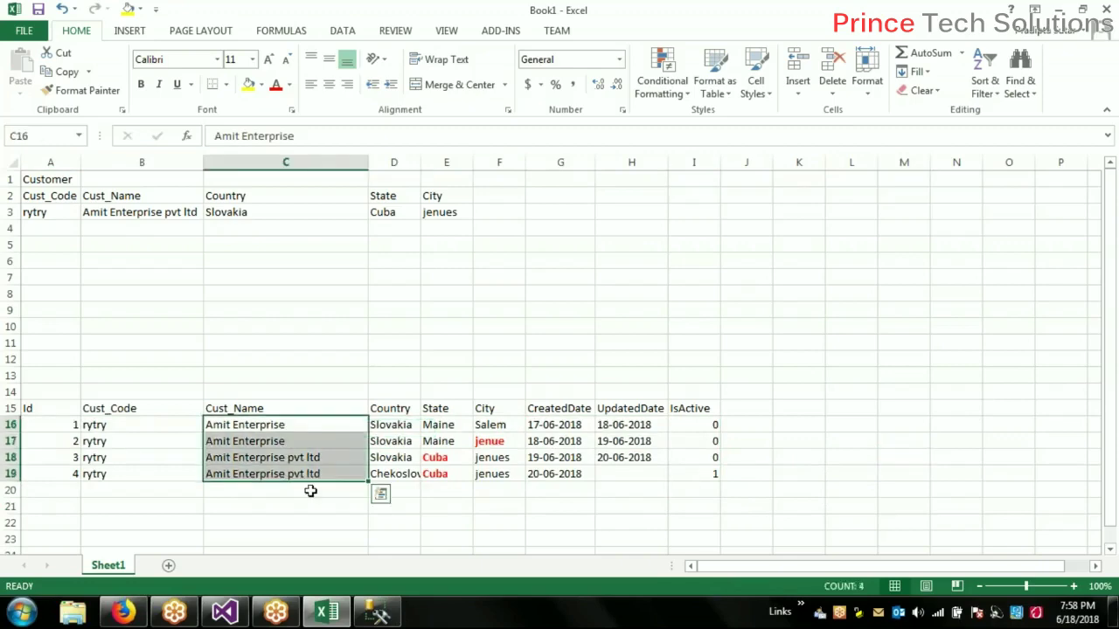
{"action": "left_click", "coordinate": [224, 614]}
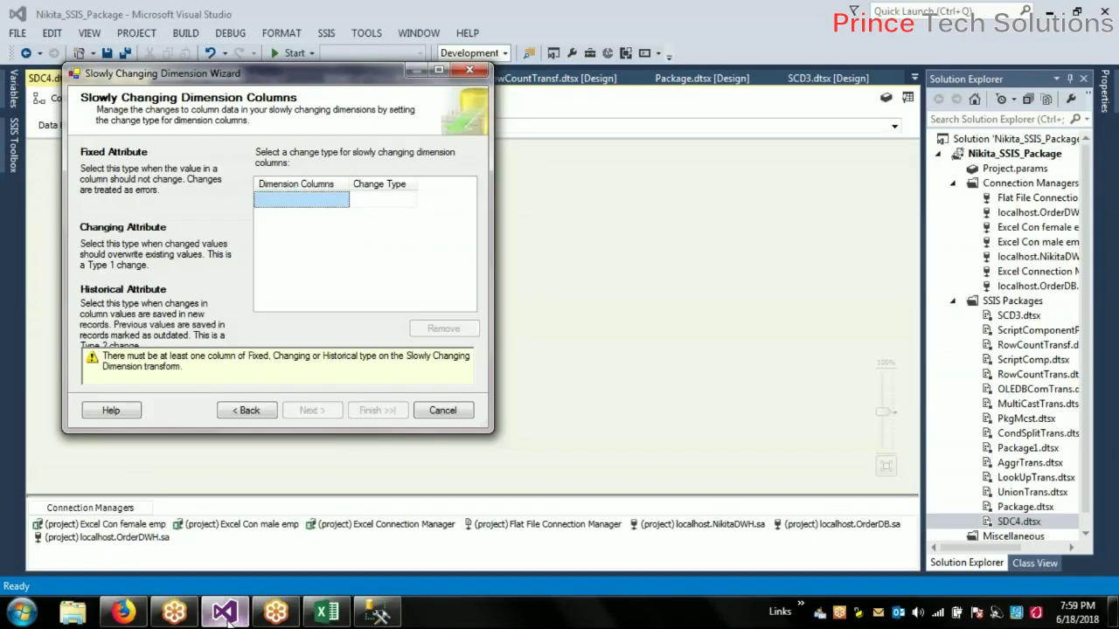
{"action": "left_click", "coordinate": [329, 616]}
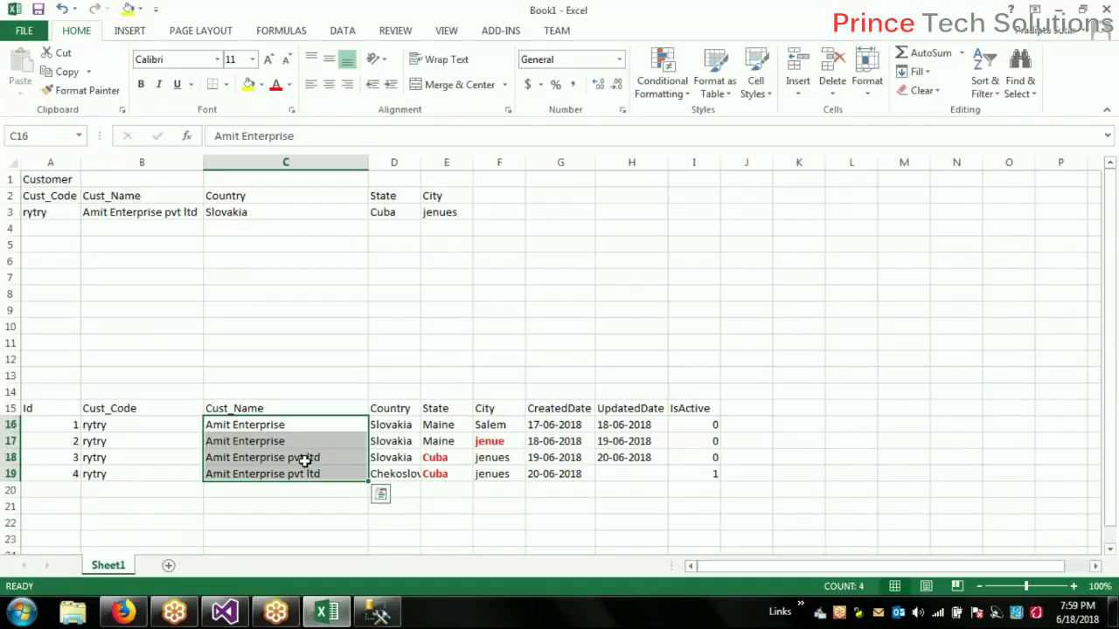
Compare the Country, State, City, UpdatedDate and IsActive values of the last two history rows with the earlier Country values
{"action": "left_click", "coordinate": [391, 425]}
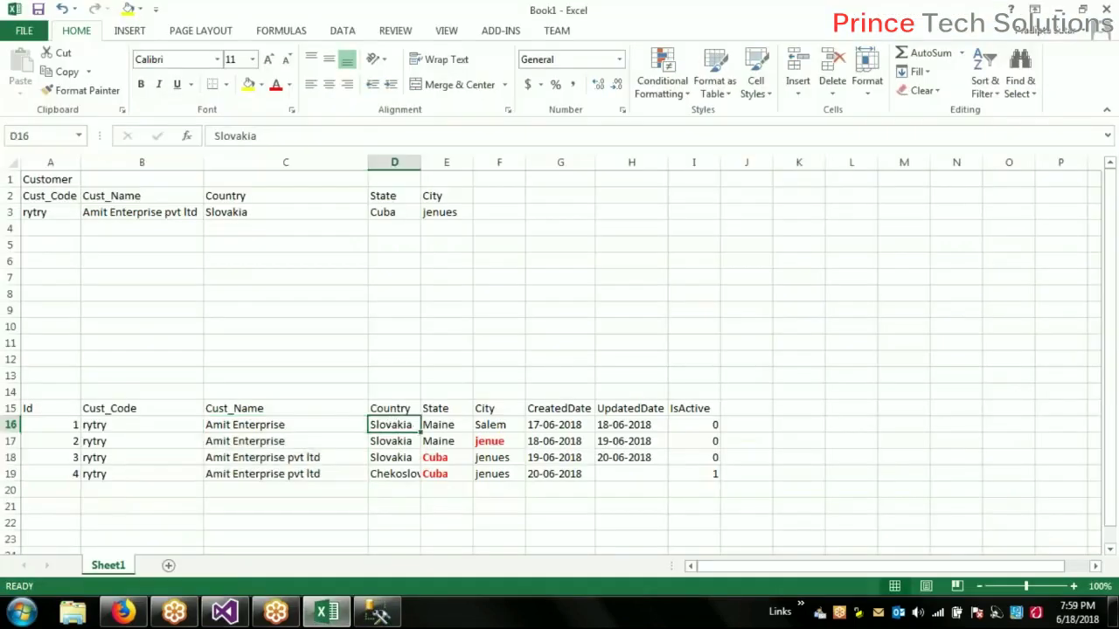
{"action": "left_click", "coordinate": [400, 473]}
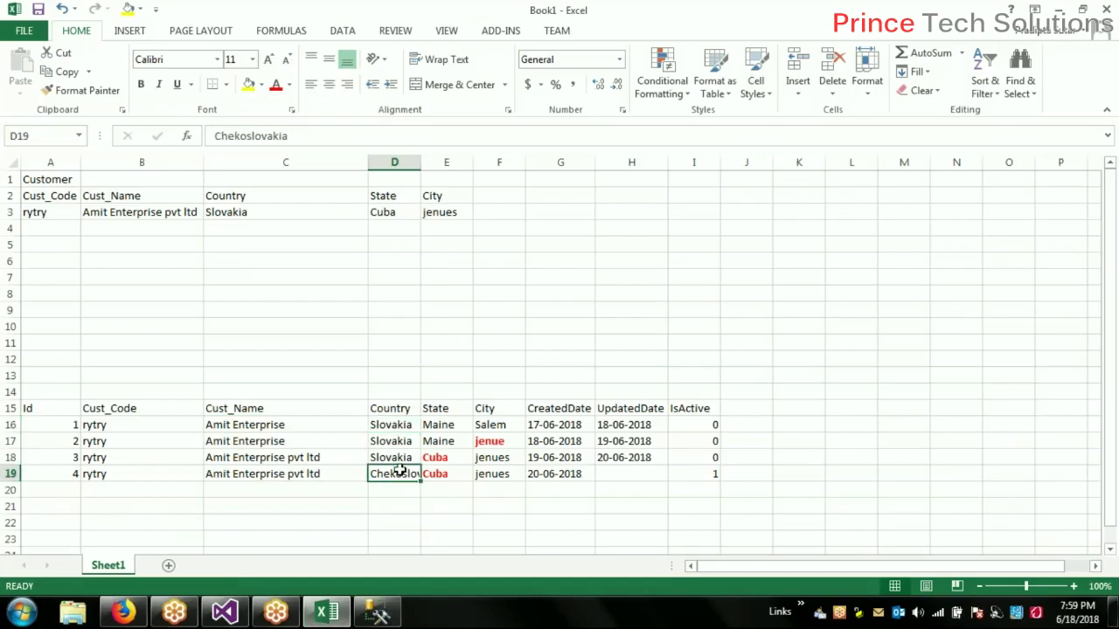
{"action": "left_click", "coordinate": [400, 450]}
{"action": "left_click", "coordinate": [399, 473]}
{"action": "left_click", "coordinate": [437, 472]}
{"action": "left_click", "coordinate": [498, 473]}
{"action": "left_click", "coordinate": [434, 459]}
{"action": "left_click", "coordinate": [647, 457]}
{"action": "left_click", "coordinate": [708, 457]}
{"action": "left_click", "coordinate": [706, 472]}
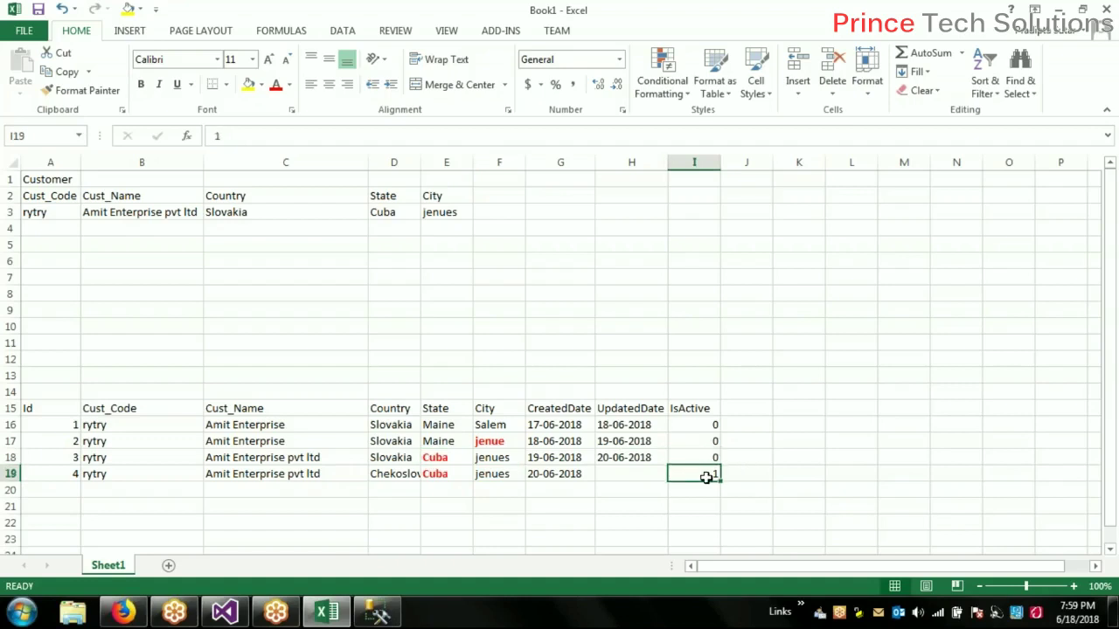
Review the IsActive and UpdatedDate values of the three outdated history rows
{"action": "left_click", "coordinate": [709, 457]}
{"action": "left_click", "coordinate": [706, 424]}
{"action": "left_click", "coordinate": [707, 441]}
{"action": "left_click", "coordinate": [709, 457]}
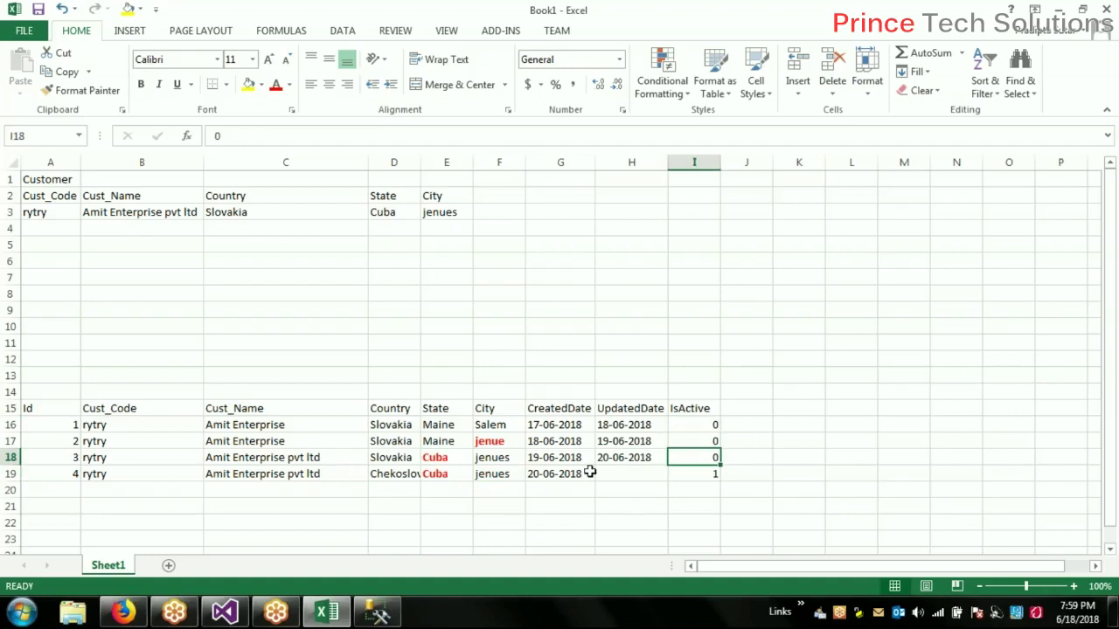
{"action": "left_click", "coordinate": [619, 458]}
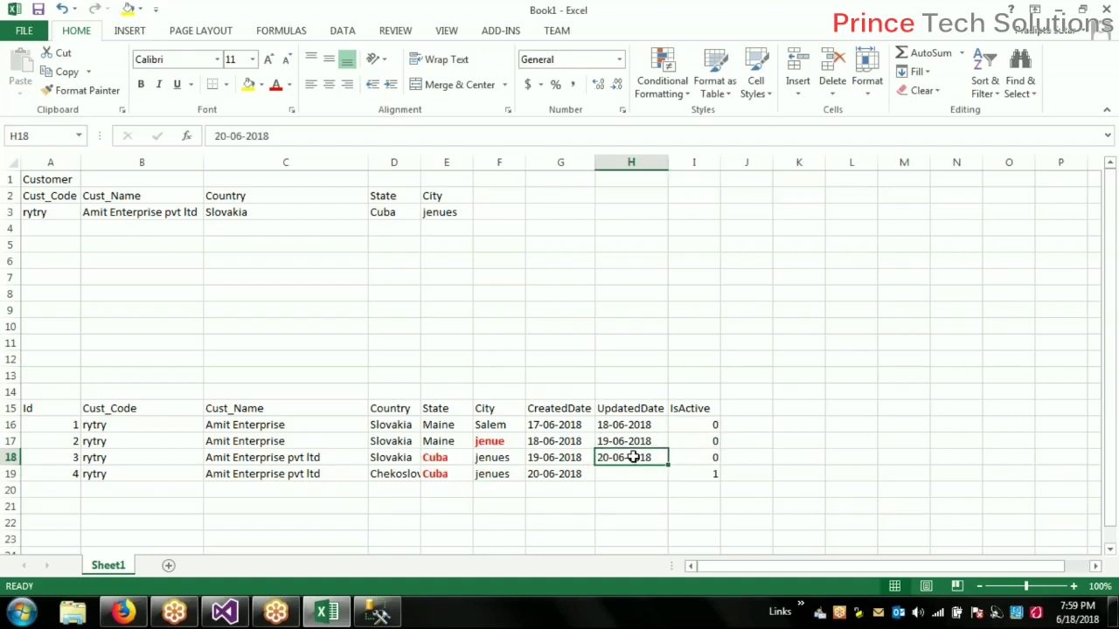
{"action": "left_click", "coordinate": [635, 441]}
{"action": "left_click", "coordinate": [641, 424]}
{"action": "left_click", "coordinate": [624, 457]}
{"action": "left_click", "coordinate": [624, 441]}
{"action": "left_click", "coordinate": [620, 424]}
{"action": "left_click", "coordinate": [637, 458]}
{"action": "left_click", "coordinate": [637, 441]}
{"action": "left_click", "coordinate": [638, 425]}
{"action": "left_click", "coordinate": [778, 425]}
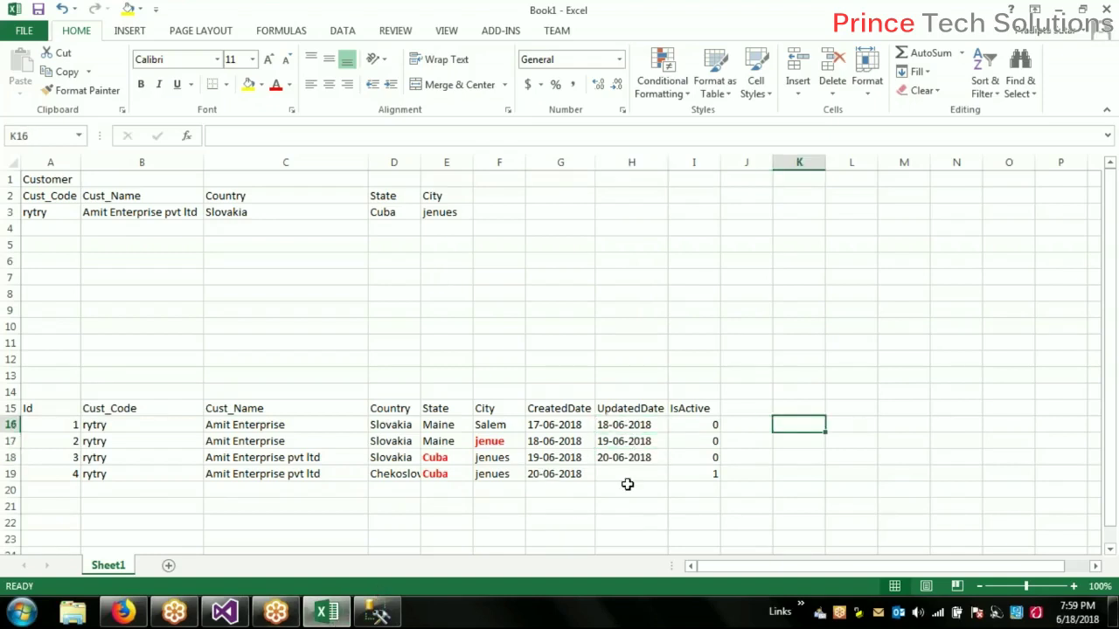
{"action": "right_click", "coordinate": [677, 521]}
{"action": "key", "text": "Escape"}
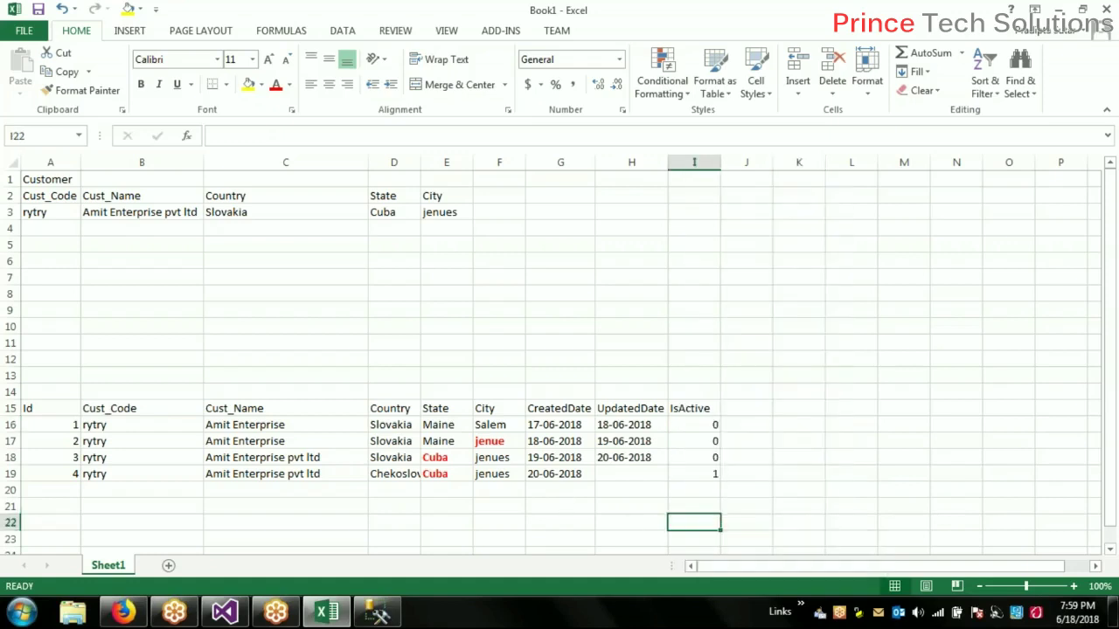
{"action": "left_click", "coordinate": [839, 407]}
{"action": "left_click", "coordinate": [761, 390]}
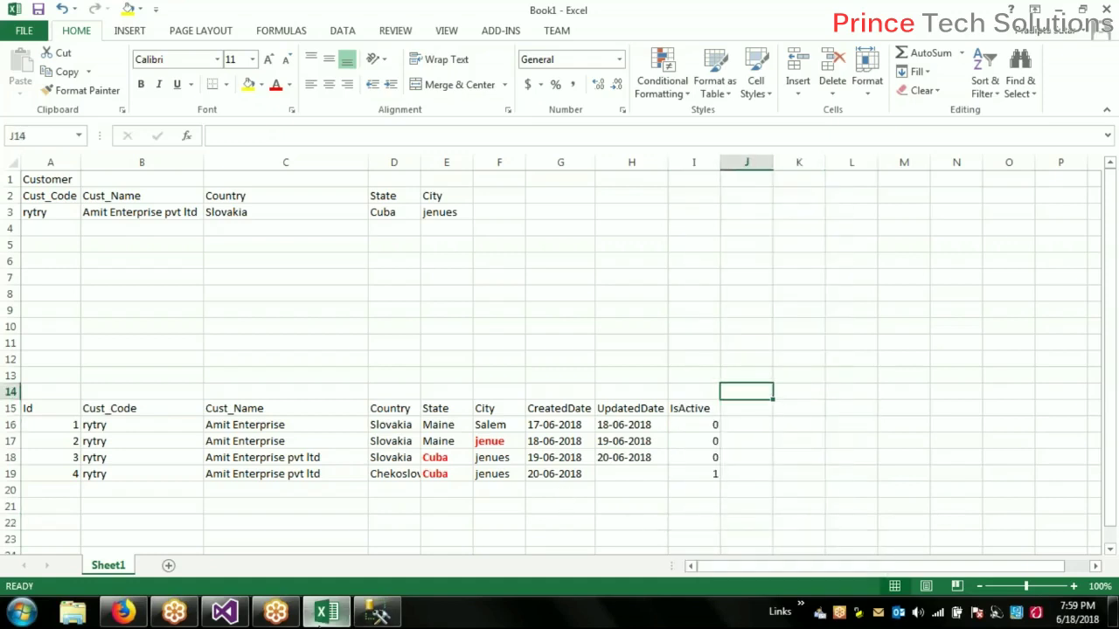
{"action": "mouse_move", "coordinate": [224, 611]}
{"action": "left_click", "coordinate": [262, 309]}
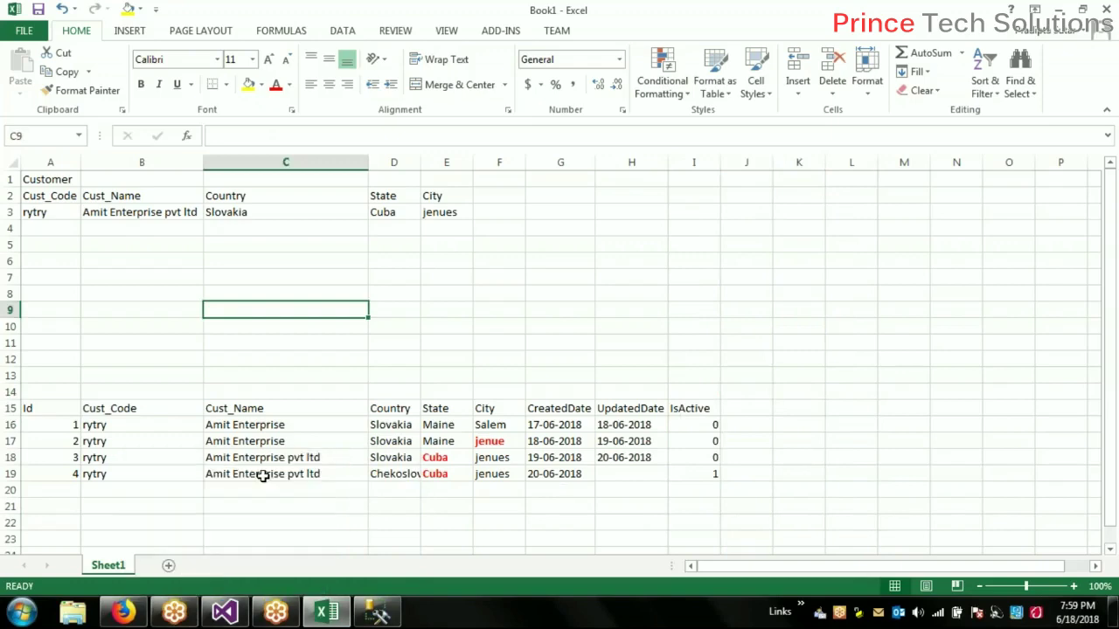
Switch to Visual Studio and add Cust_Name to the Slowly Changing Dimension columns with the change type Changing attribute
{"action": "left_click", "coordinate": [225, 616]}
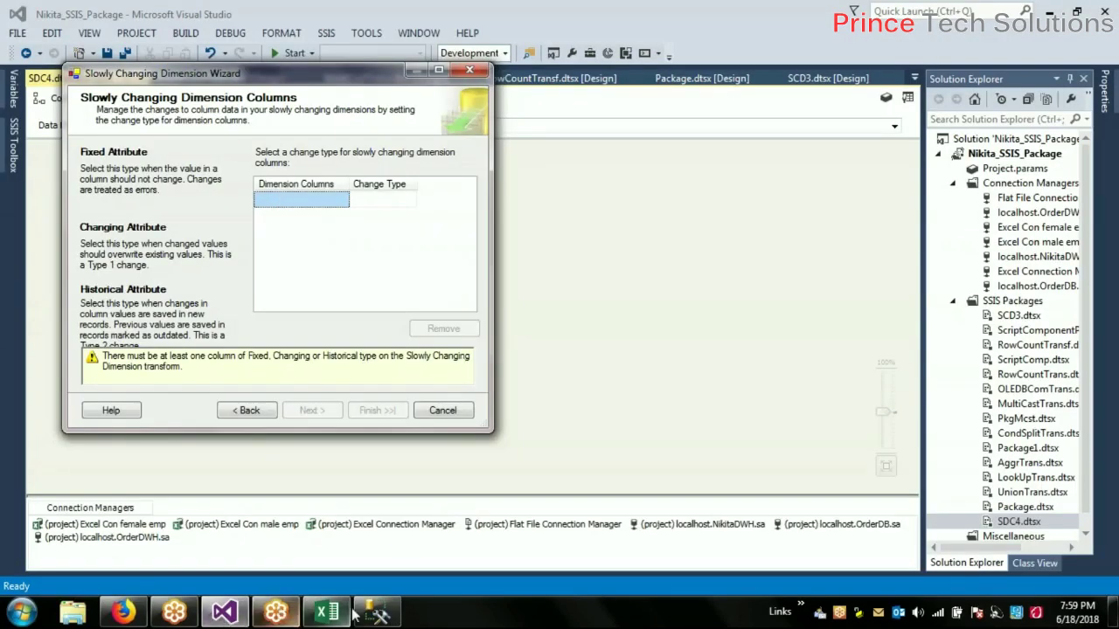
{"action": "left_click", "coordinate": [383, 617]}
{"action": "left_click", "coordinate": [327, 613]}
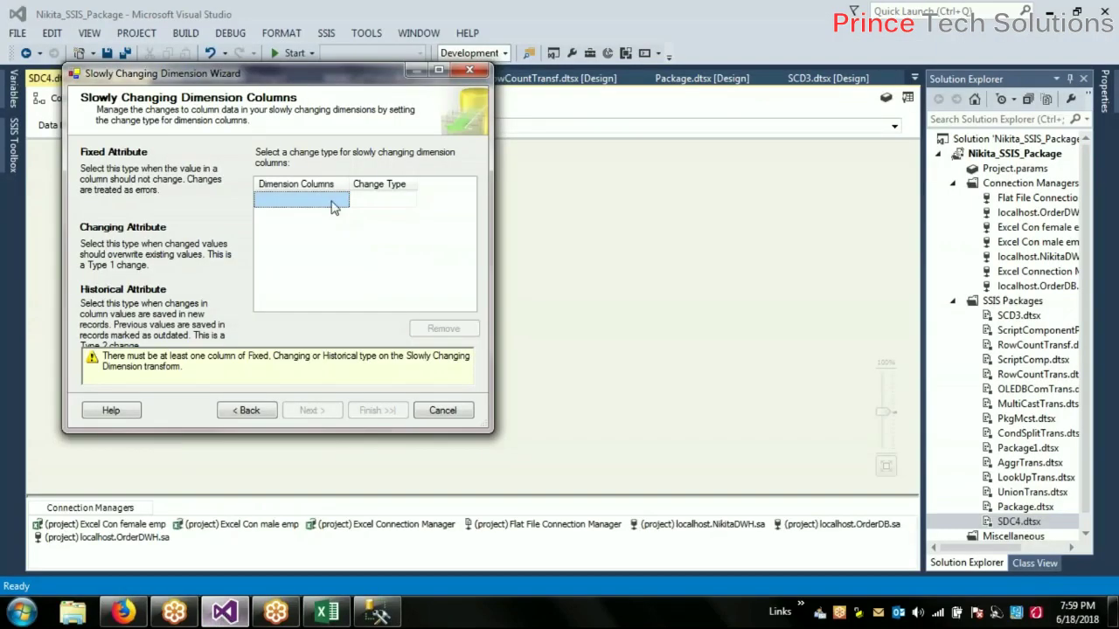
{"action": "left_click", "coordinate": [201, 515]}
{"action": "left_click", "coordinate": [330, 203]}
{"action": "left_click", "coordinate": [342, 200]}
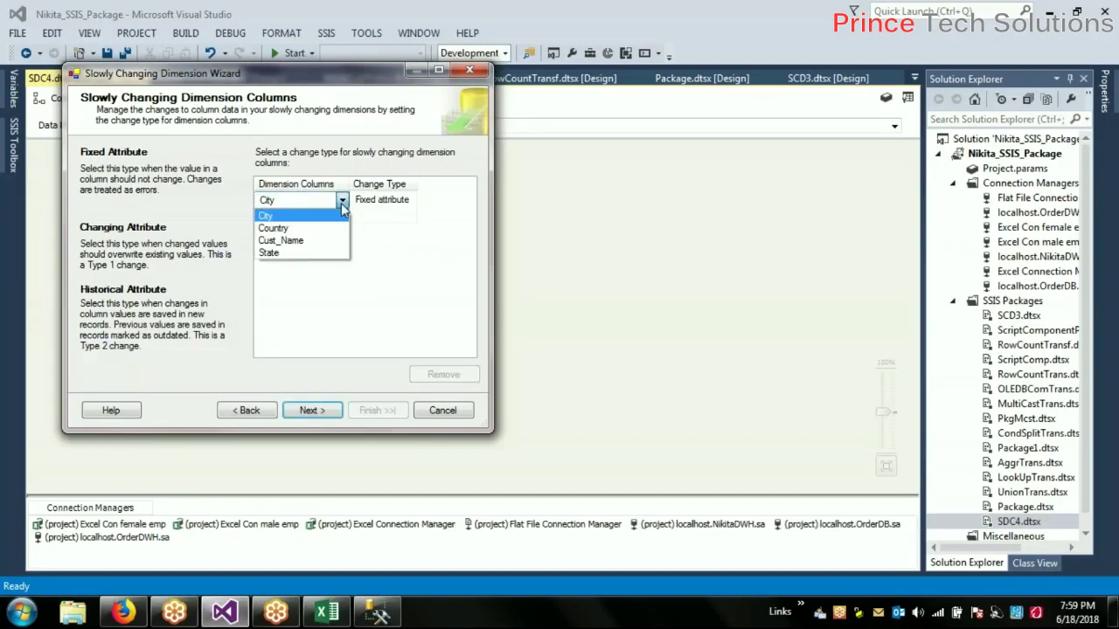
{"action": "left_click", "coordinate": [302, 240]}
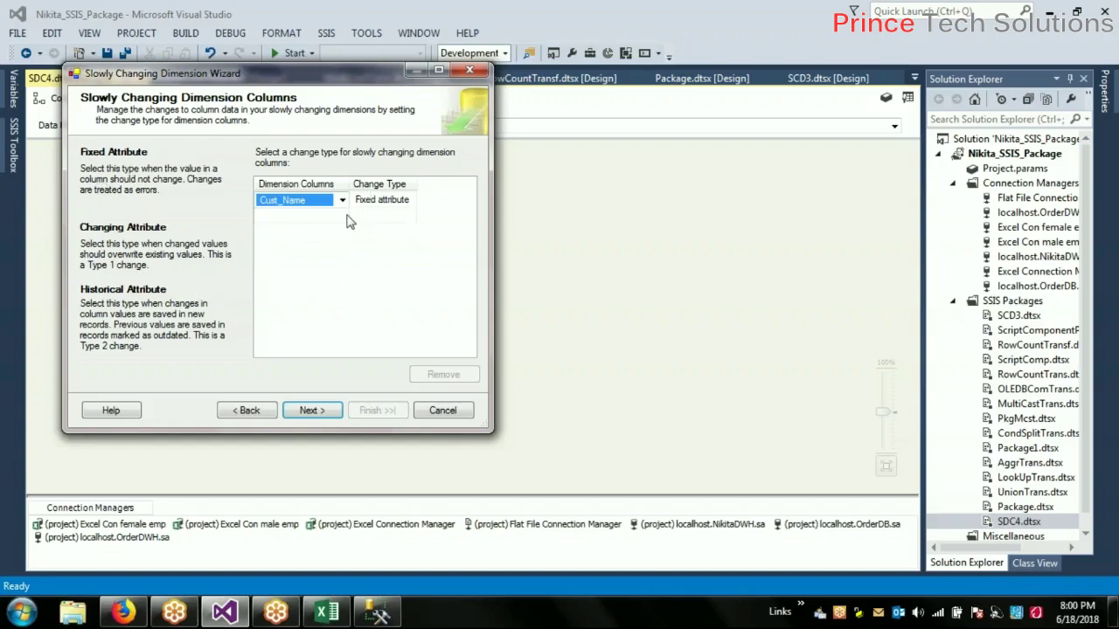
{"action": "left_click", "coordinate": [413, 202]}
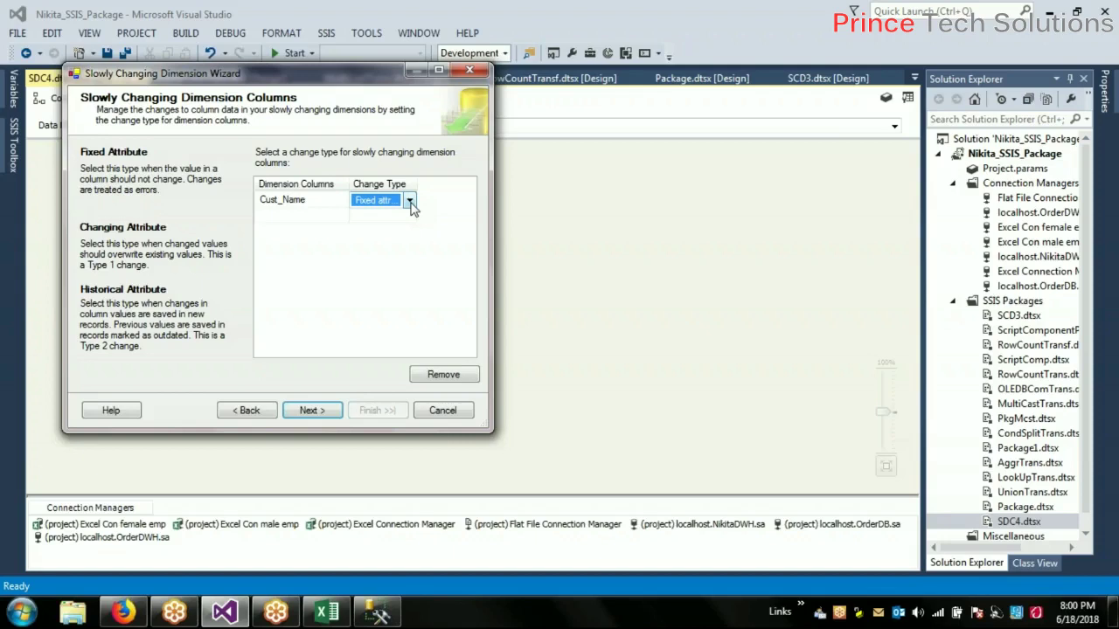
{"action": "left_click", "coordinate": [339, 204]}
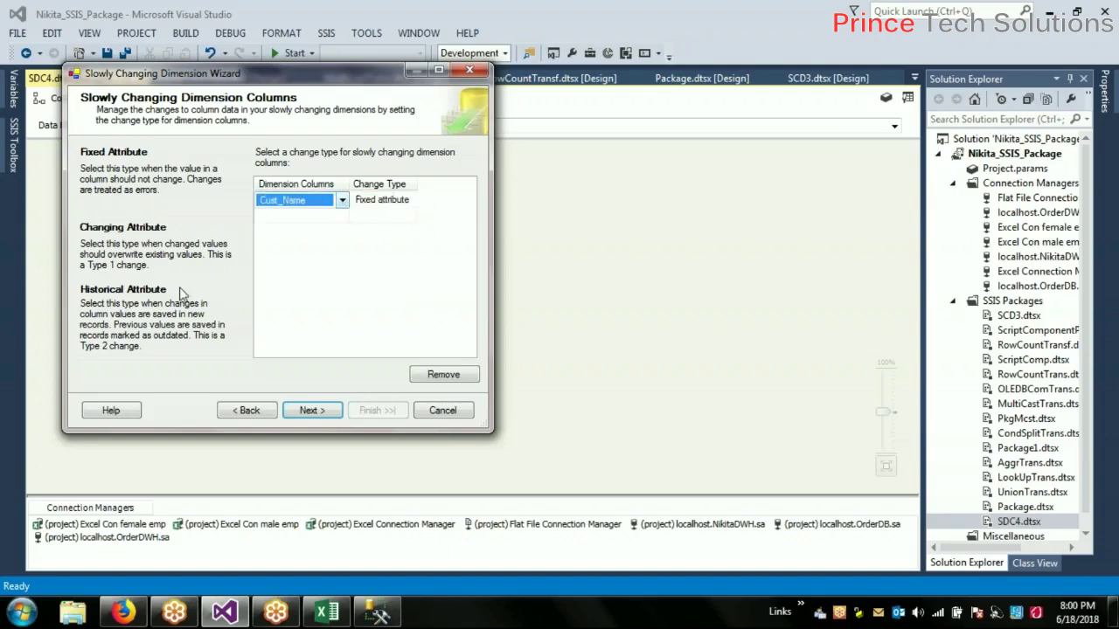
{"action": "left_click", "coordinate": [404, 201]}
{"action": "left_click", "coordinate": [409, 200]}
{"action": "left_click", "coordinate": [381, 228]}
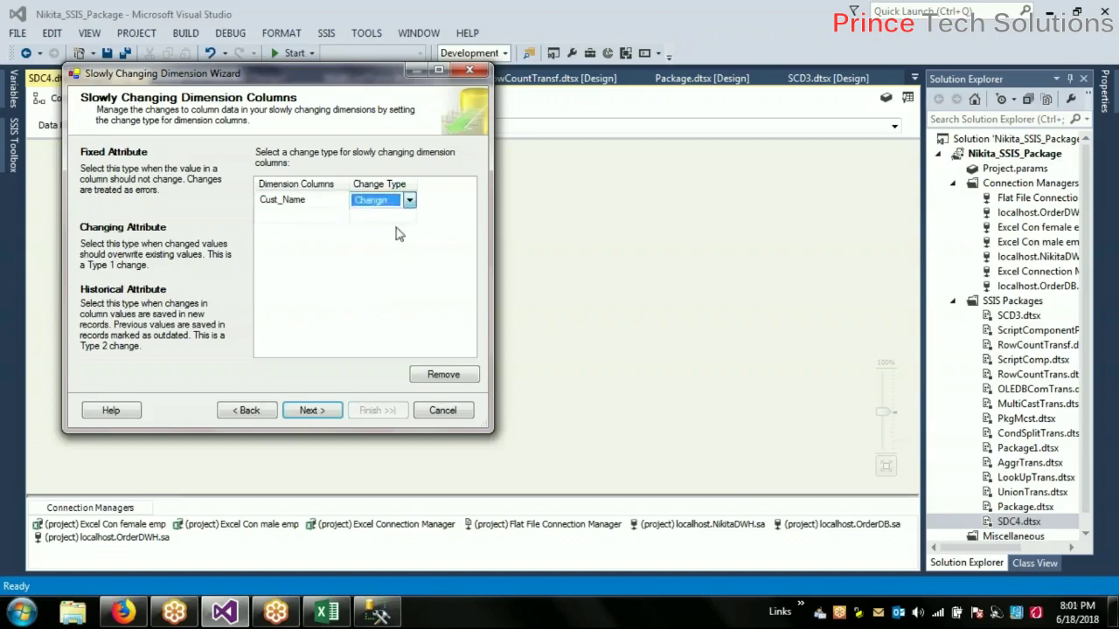
Add Country as the second dimension column with the change type Historical attribute
{"action": "left_click", "coordinate": [306, 216]}
{"action": "left_click", "coordinate": [343, 216]}
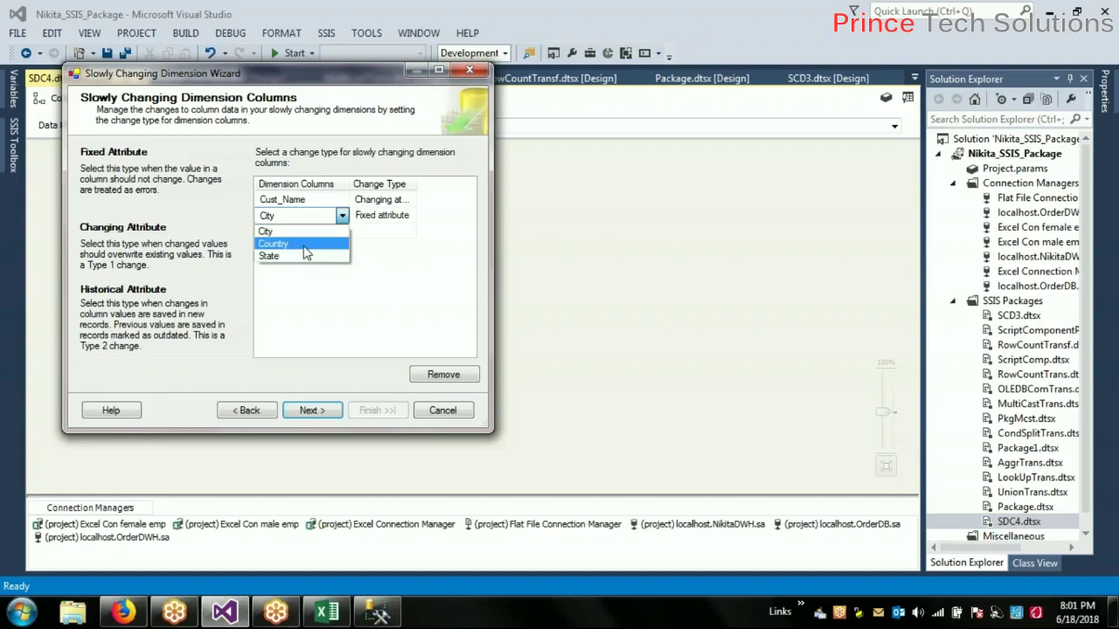
{"action": "left_click", "coordinate": [306, 250]}
{"action": "left_click", "coordinate": [407, 219]}
{"action": "left_click", "coordinate": [409, 216]}
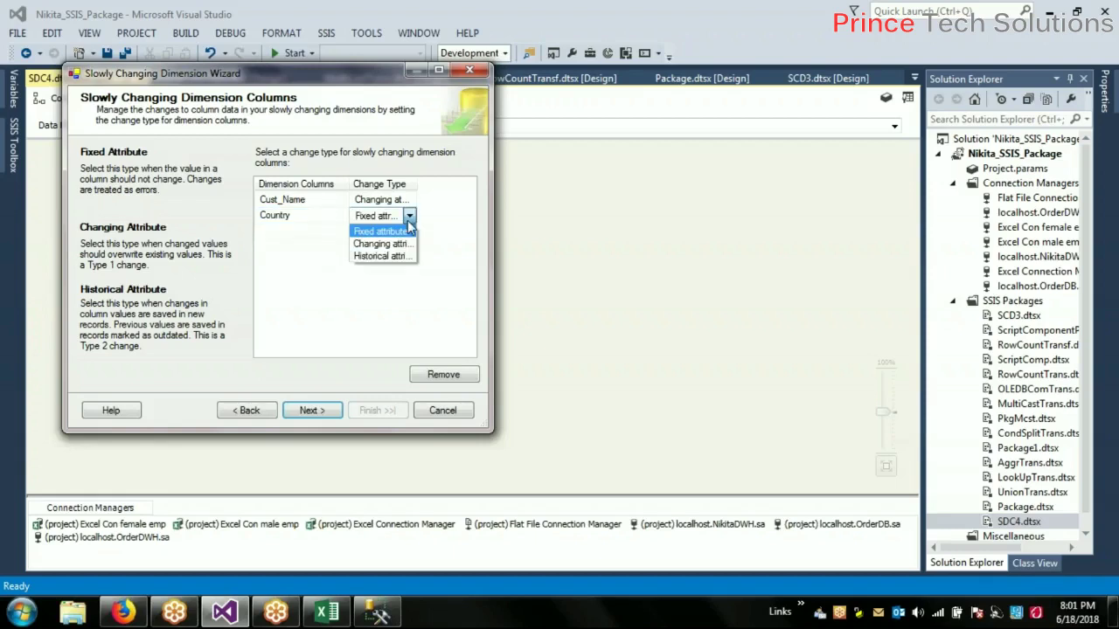
{"action": "left_click", "coordinate": [399, 256]}
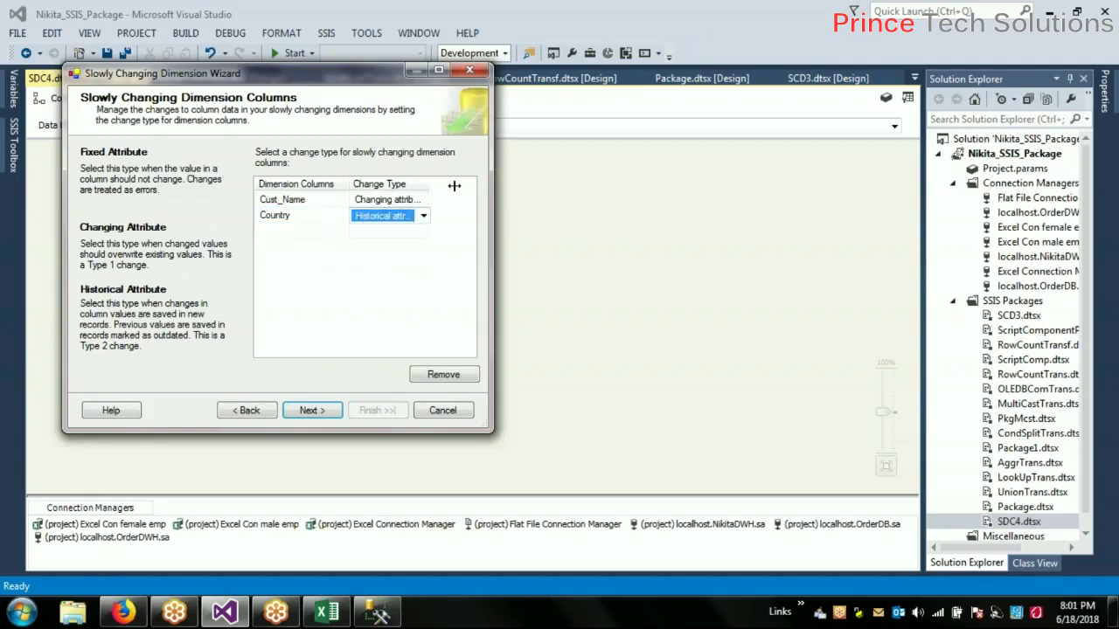
Add State as the third dimension column with the change type Historical attribute
{"action": "left_click", "coordinate": [318, 232]}
{"action": "left_click", "coordinate": [343, 231]}
{"action": "left_click", "coordinate": [324, 260]}
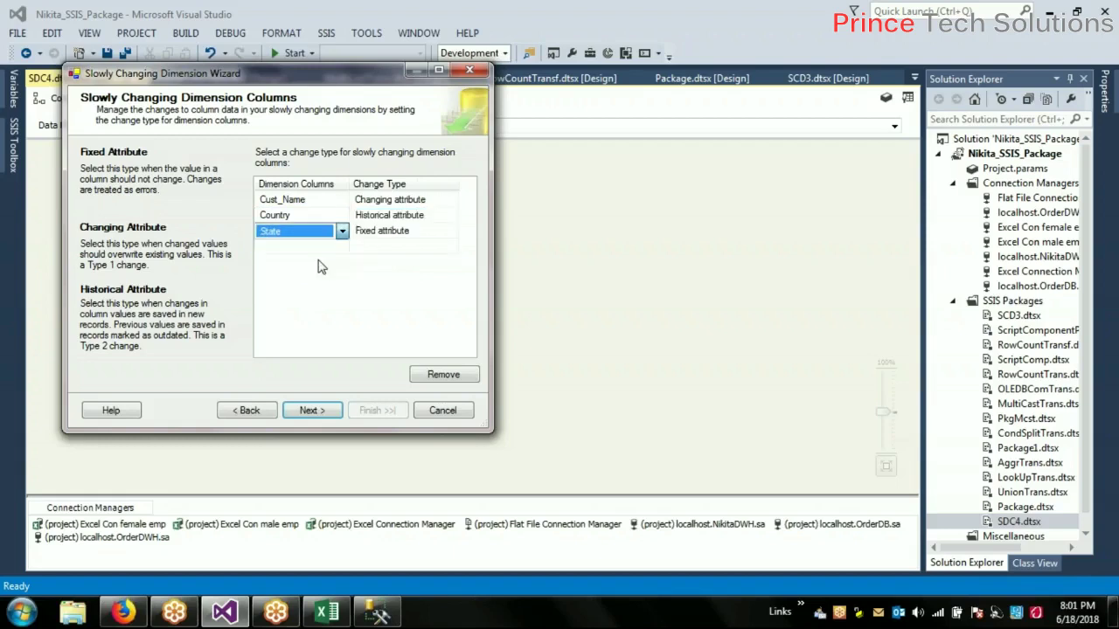
{"action": "left_click", "coordinate": [446, 232]}
{"action": "left_click", "coordinate": [451, 231]}
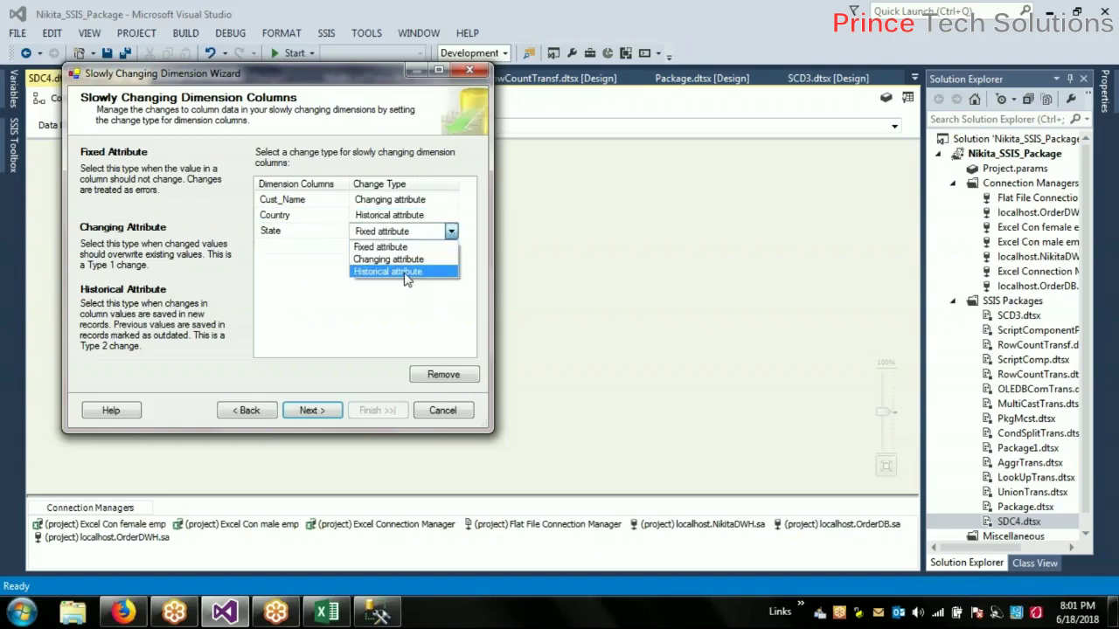
{"action": "left_click", "coordinate": [409, 270]}
Add City as a Historical attribute and continue past the changing attribute options to the historical attribute options
{"action": "left_click", "coordinate": [337, 249]}
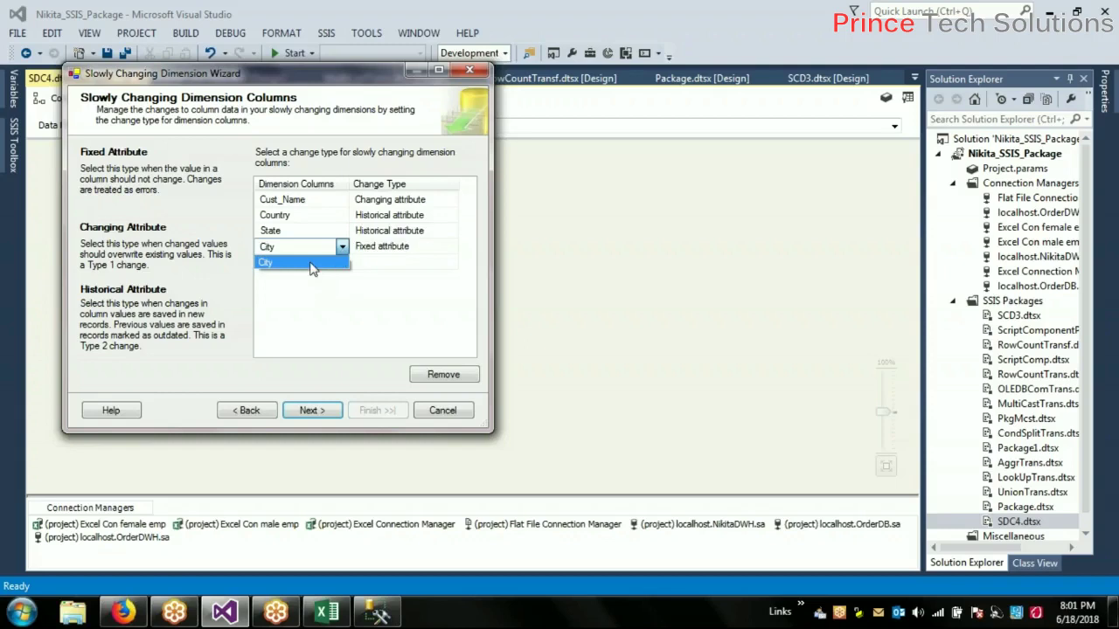
{"action": "left_click", "coordinate": [313, 270]}
{"action": "left_click", "coordinate": [448, 246]}
{"action": "left_click", "coordinate": [451, 247]}
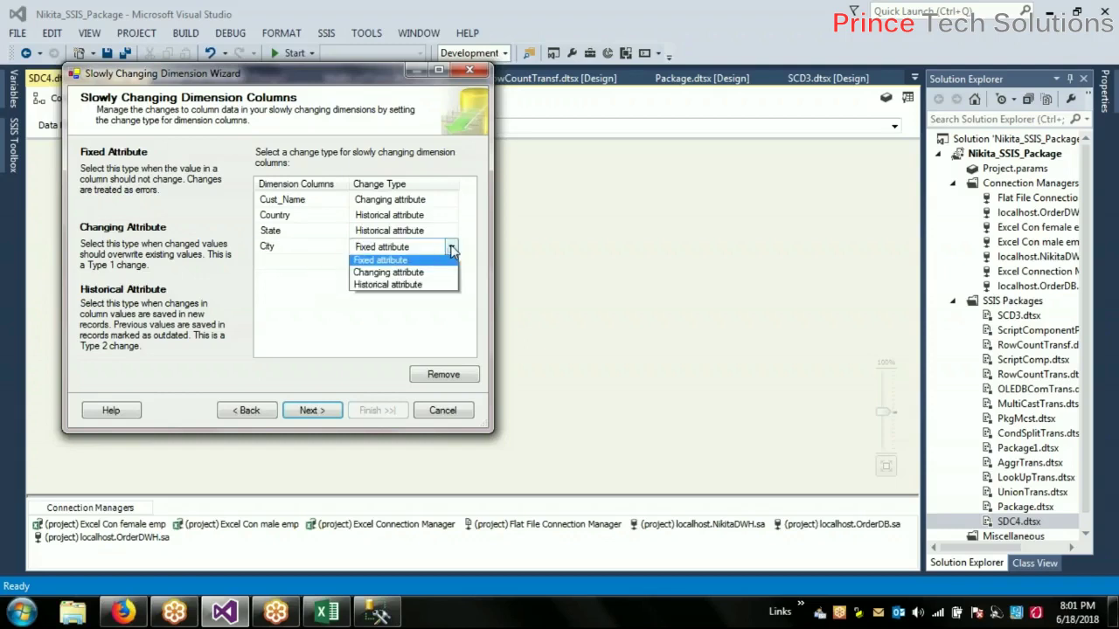
{"action": "left_click", "coordinate": [400, 288]}
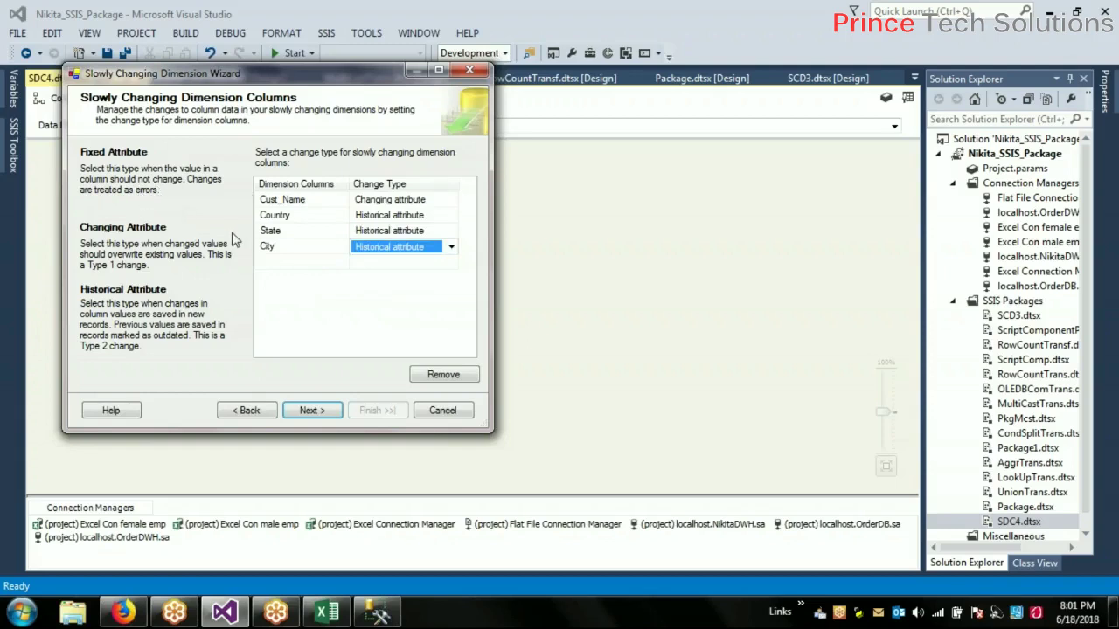
{"action": "left_click", "coordinate": [378, 328]}
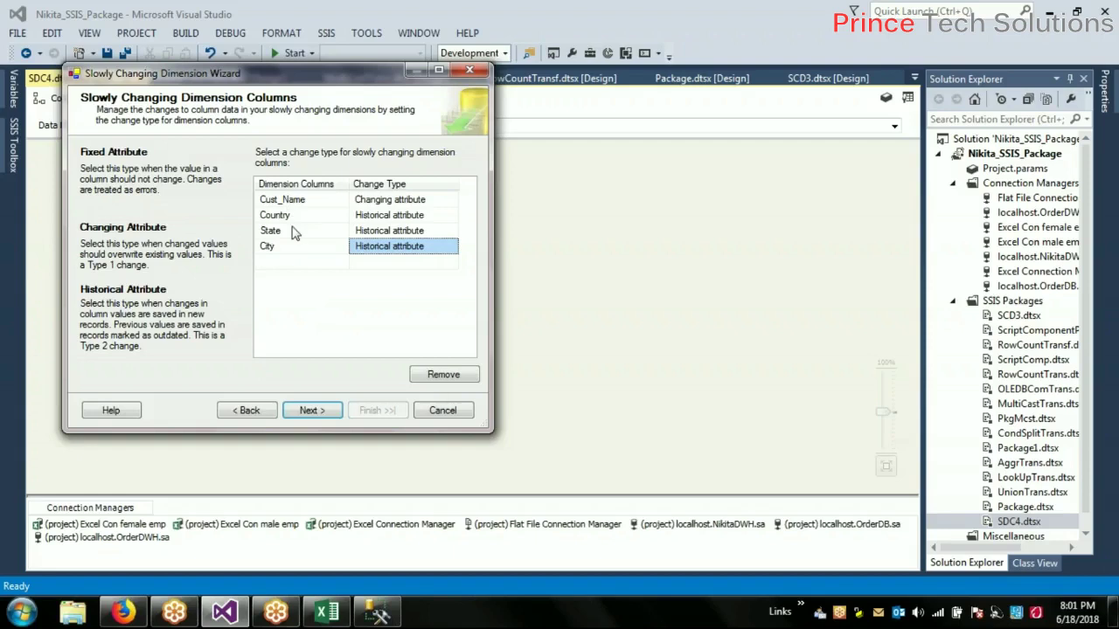
{"action": "left_click", "coordinate": [312, 411]}
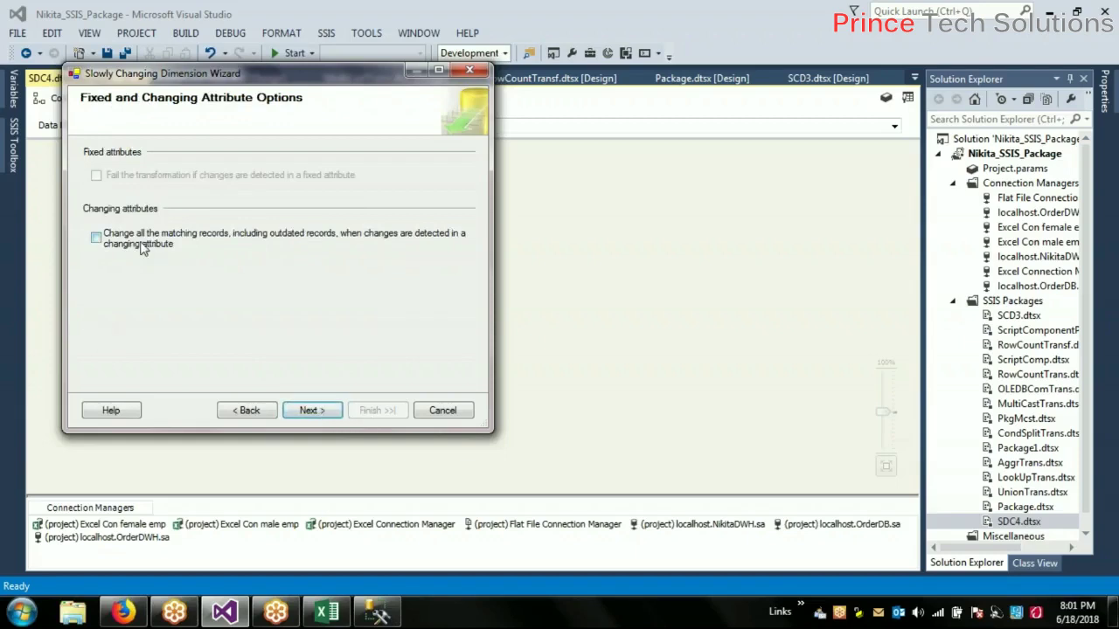
{"action": "left_click", "coordinate": [317, 412]}
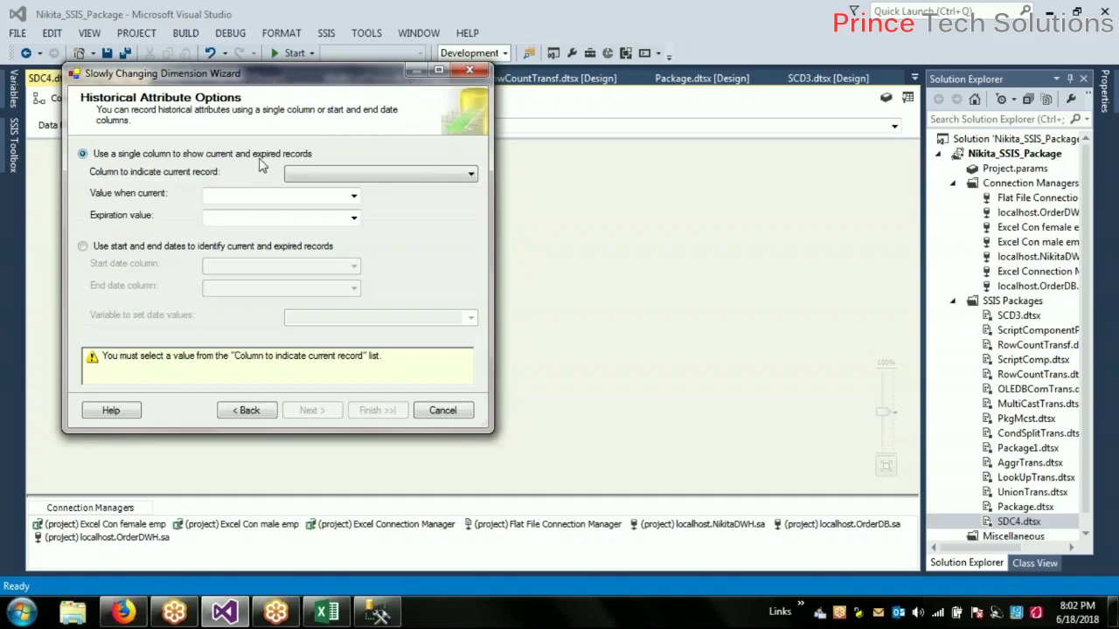
Switch to Excel and examine the IsActive values of the customer history rows, including the latest row
{"action": "left_click", "coordinate": [376, 615]}
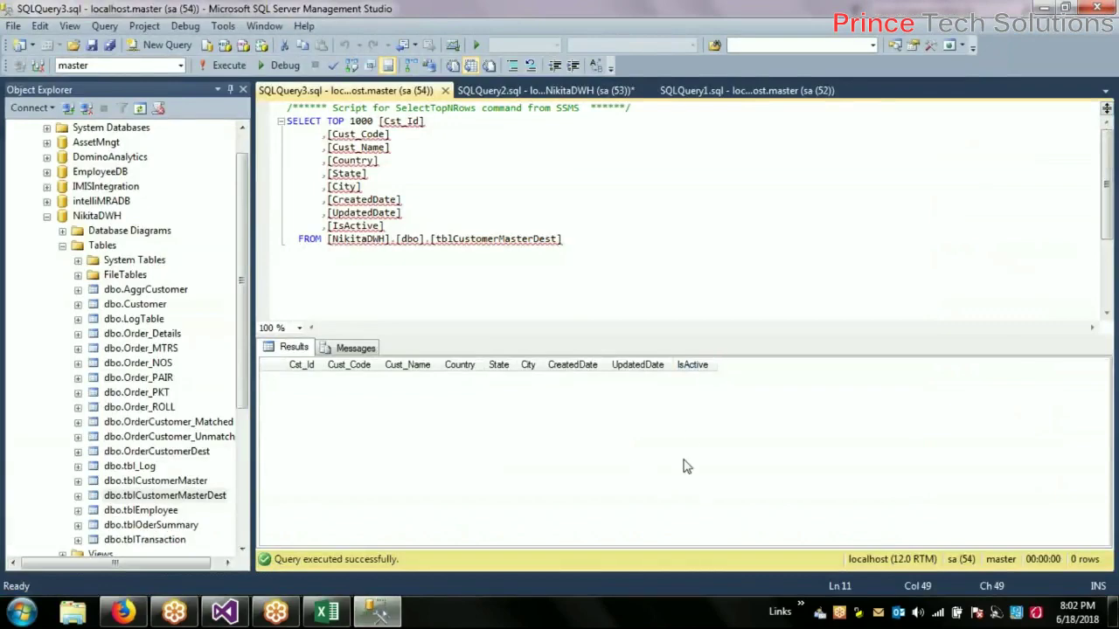
{"action": "key", "text": "alt+Tab"}
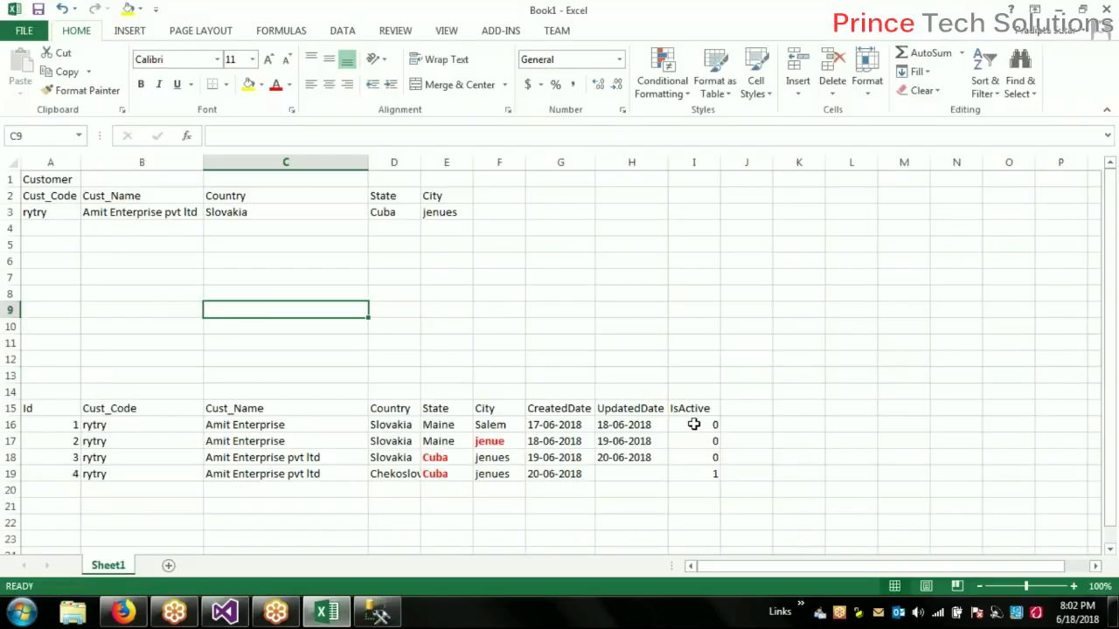
{"action": "left_click_drag", "start_coordinate": [695, 408], "coordinate": [702, 470]}
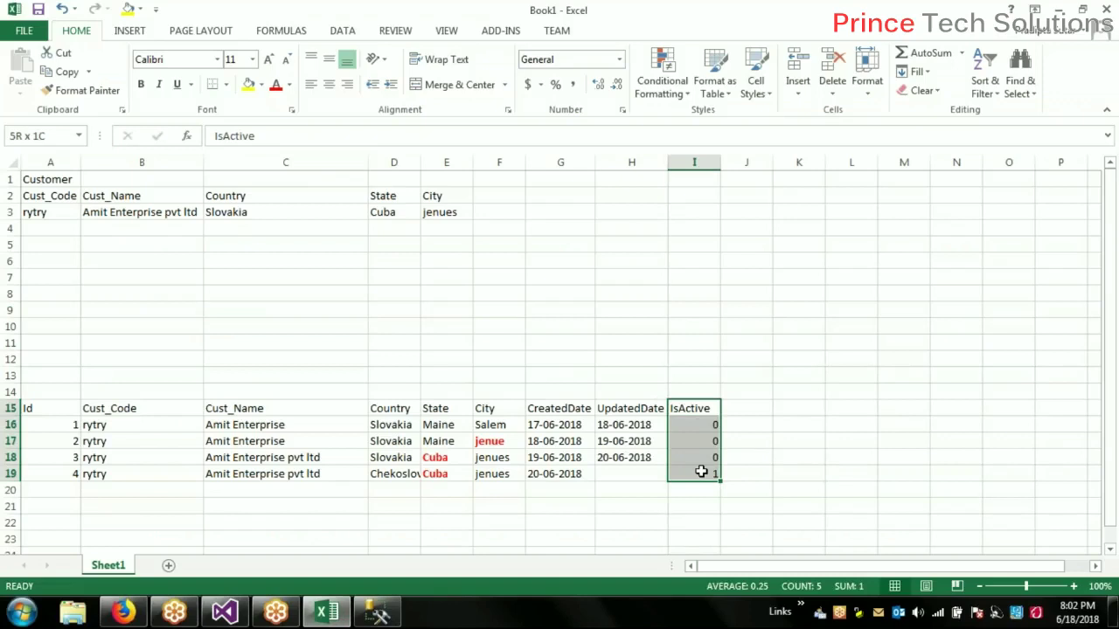
{"action": "left_click", "coordinate": [705, 406]}
{"action": "left_click_drag", "start_coordinate": [704, 406], "coordinate": [710, 471]}
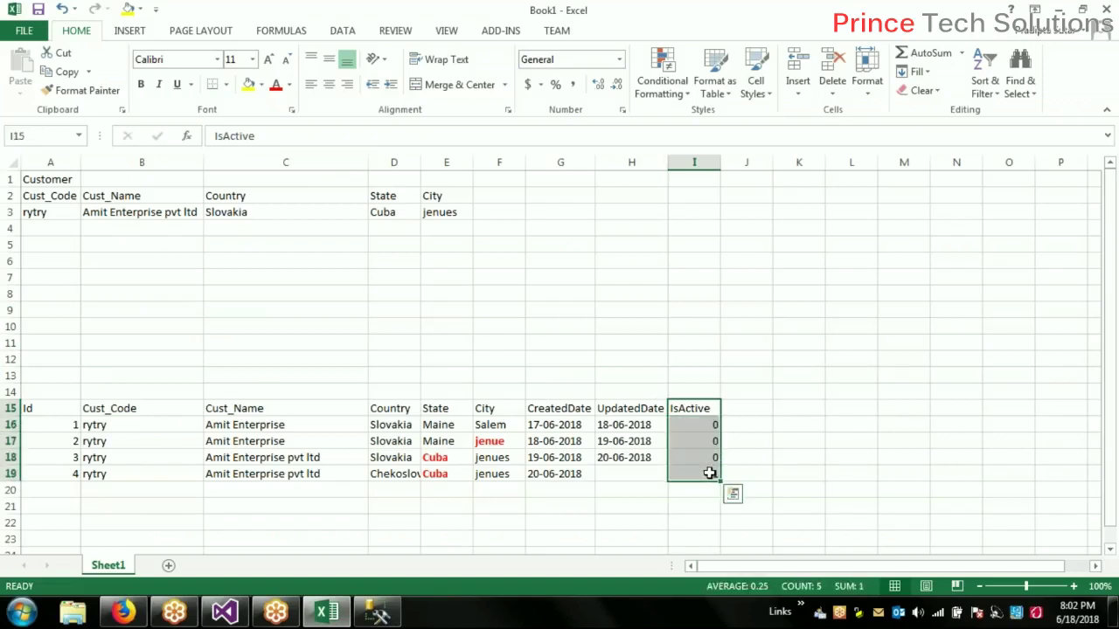
{"action": "left_click", "coordinate": [777, 472]}
{"action": "left_click", "coordinate": [677, 473]}
{"action": "left_click", "coordinate": [700, 408]}
{"action": "left_click", "coordinate": [700, 474]}
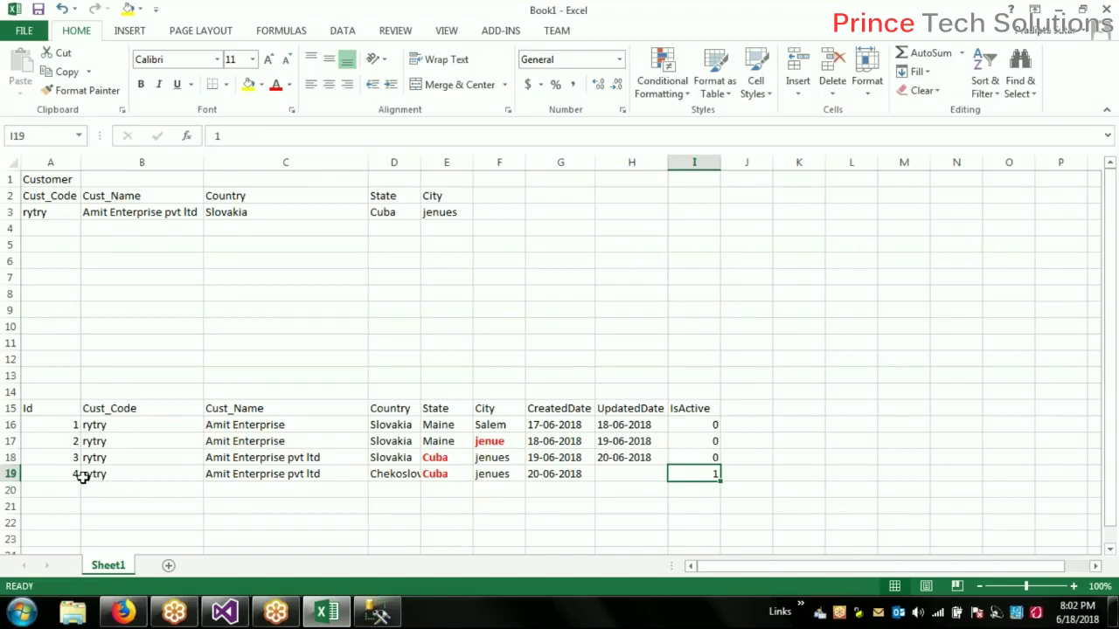
Return to Visual Studio and choose IsActive as the single column indicating the current record
{"action": "left_click", "coordinate": [224, 612]}
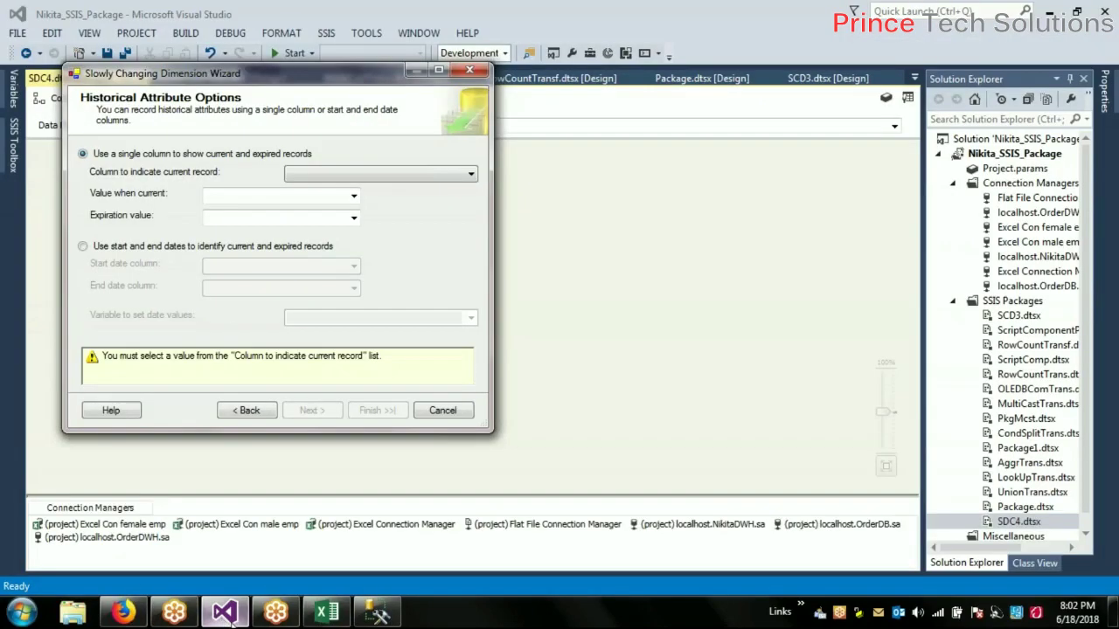
{"action": "left_click", "coordinate": [470, 175]}
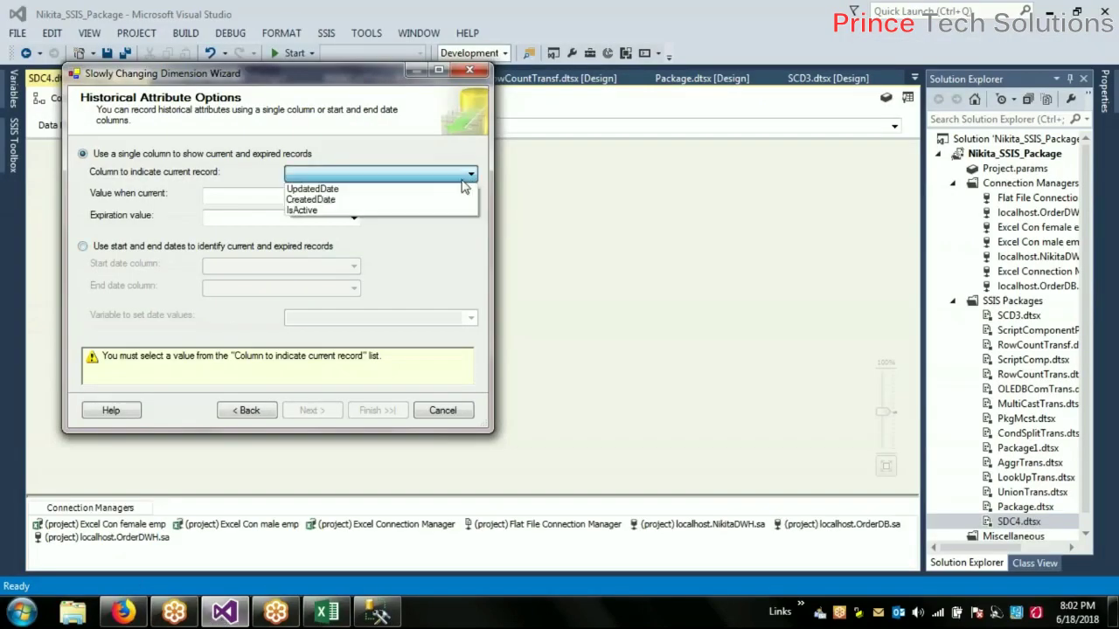
{"action": "left_click", "coordinate": [318, 211]}
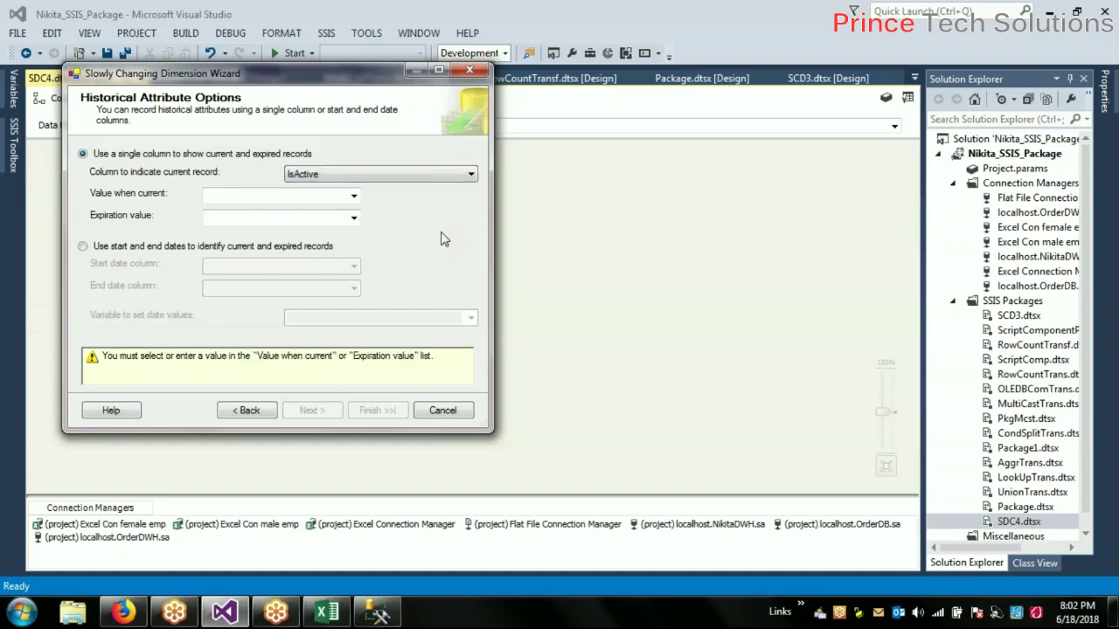
{"action": "left_click", "coordinate": [469, 179]}
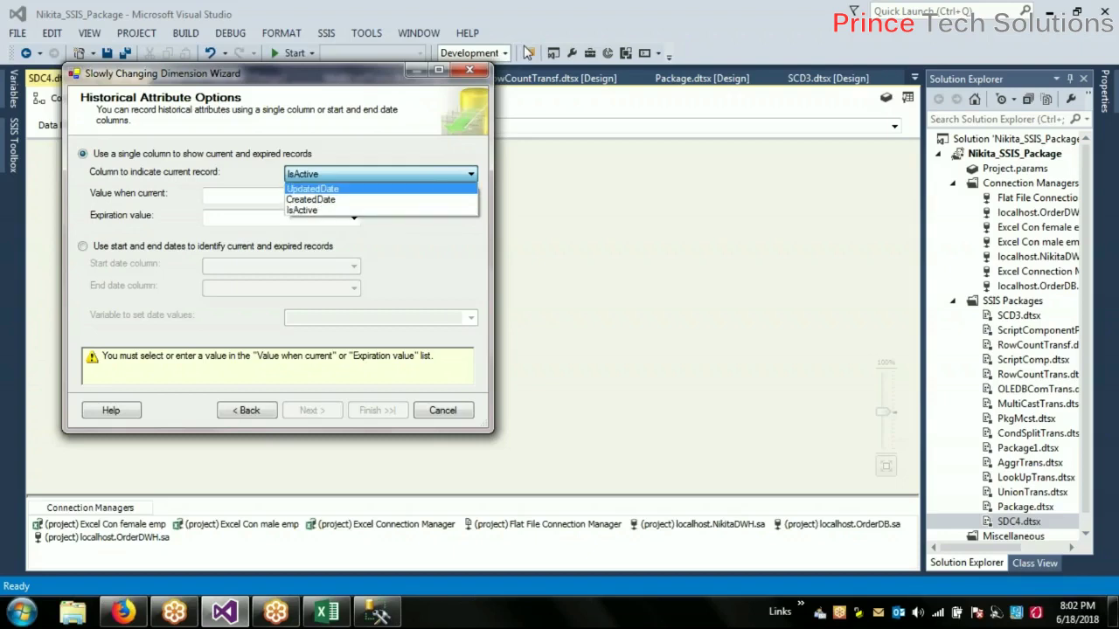
{"action": "left_click", "coordinate": [575, 17]}
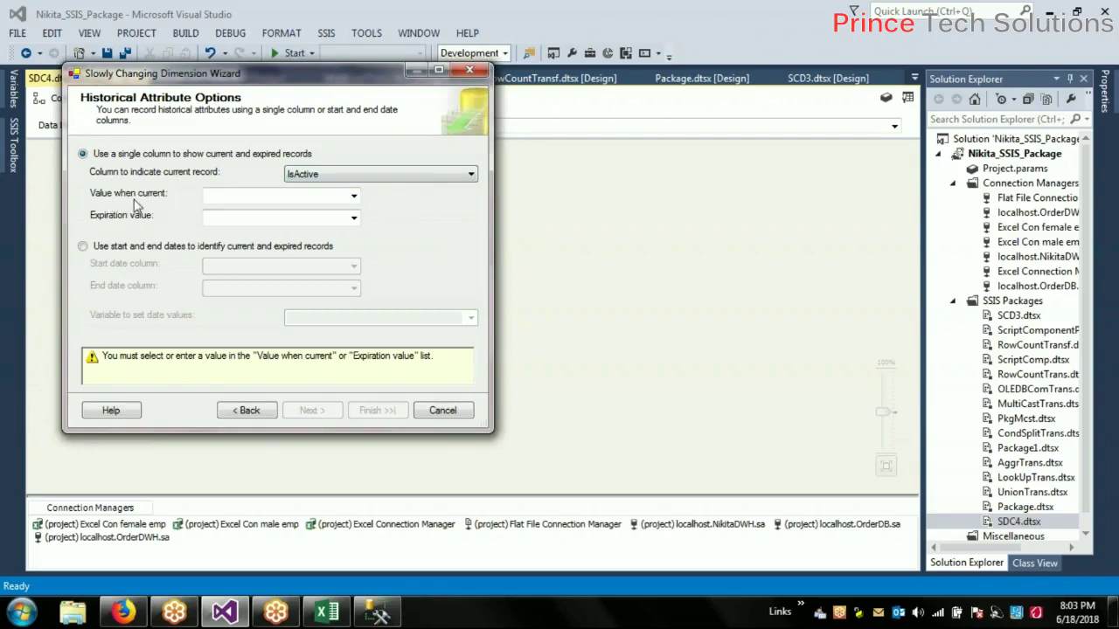
Set the value when current to True, with False as the expiration value
{"action": "left_click", "coordinate": [354, 197]}
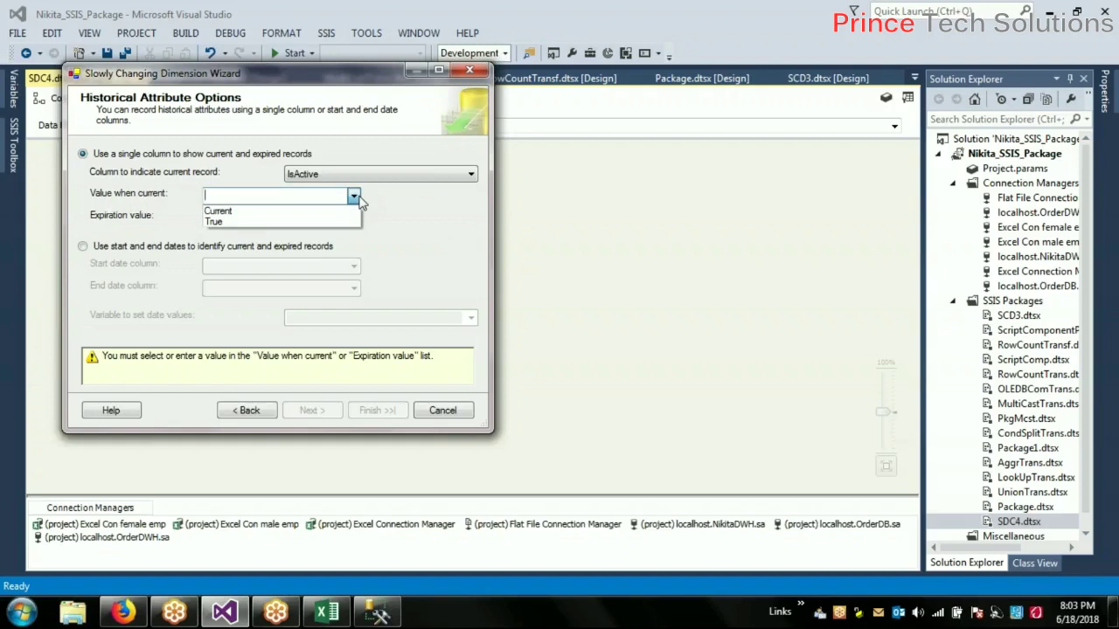
{"action": "left_click", "coordinate": [418, 208]}
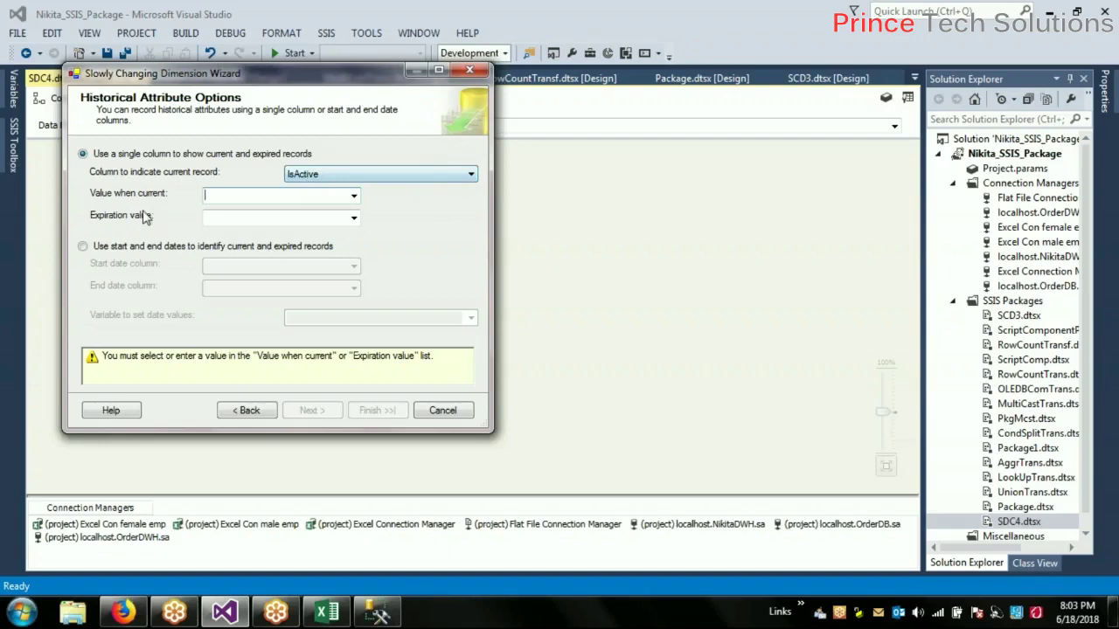
{"action": "left_click", "coordinate": [353, 199]}
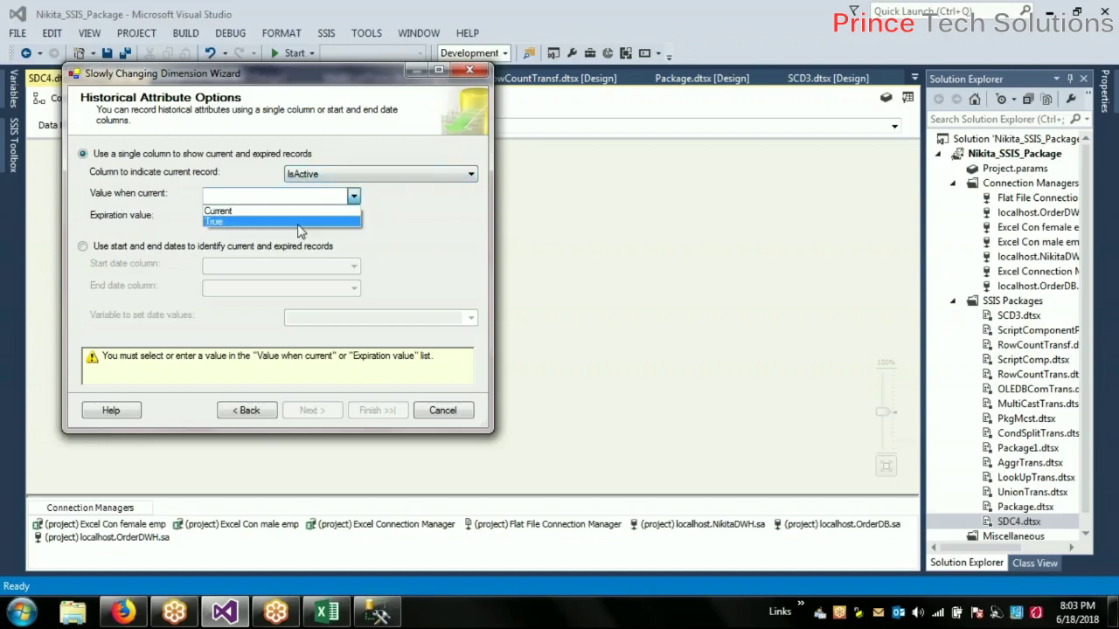
{"action": "left_click", "coordinate": [298, 224]}
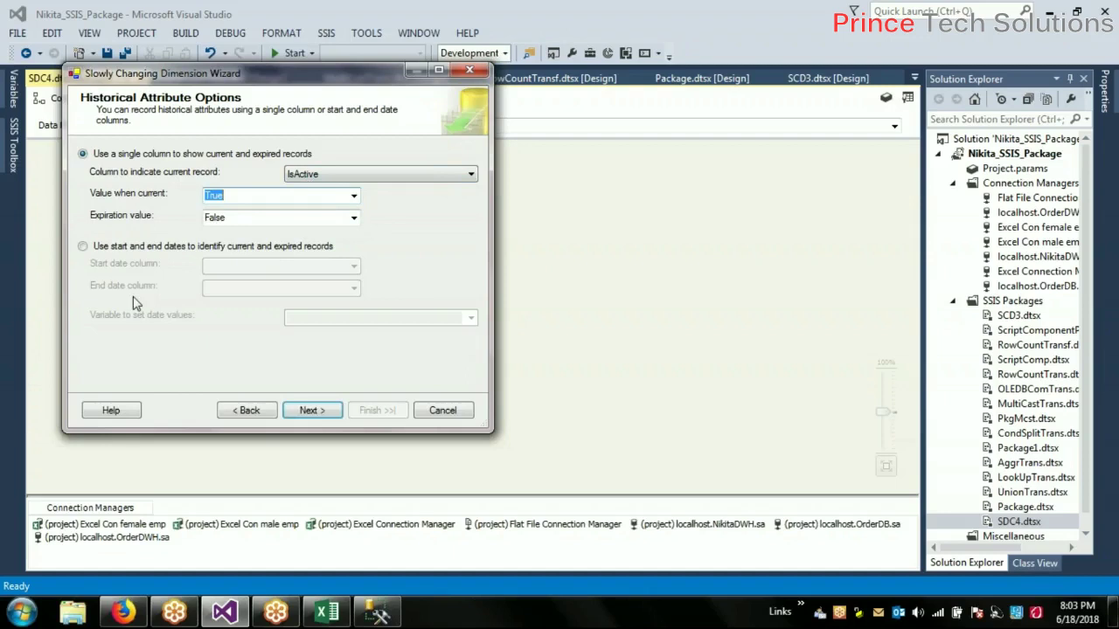
{"action": "left_click", "coordinate": [354, 219]}
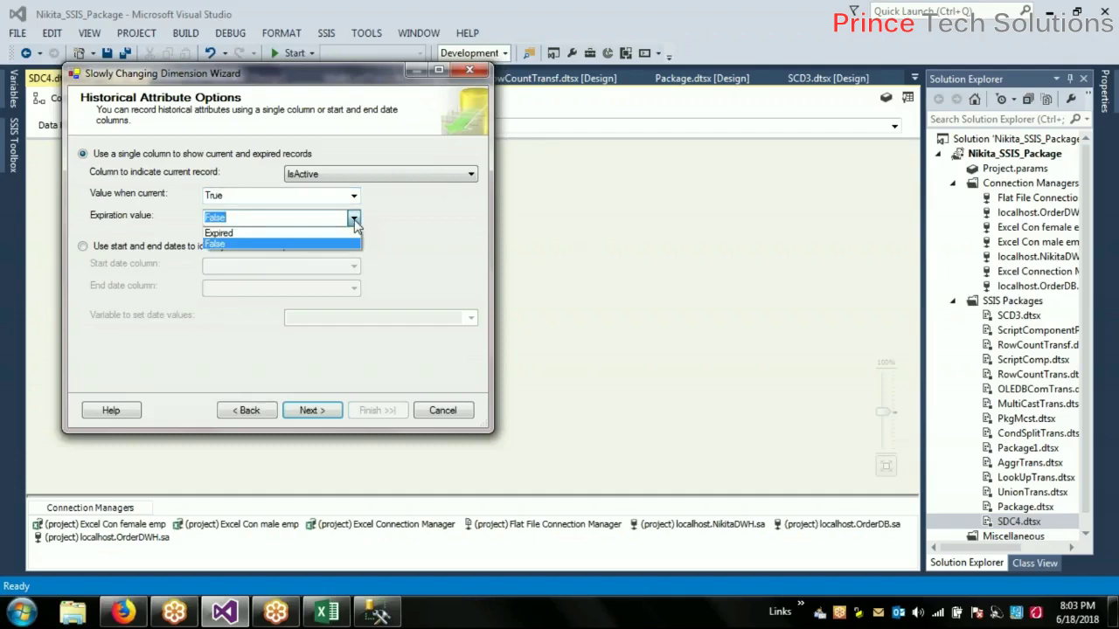
{"action": "left_click", "coordinate": [354, 219]}
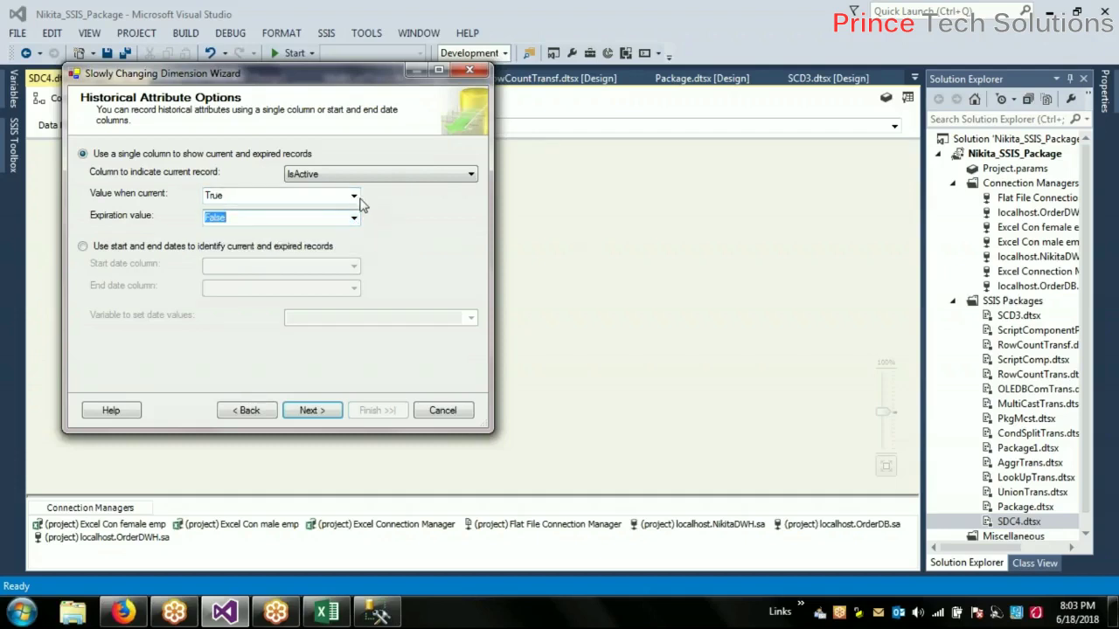
Check the options offered for the value when current and for the column indicating the current record
{"action": "left_click", "coordinate": [354, 196]}
{"action": "left_click", "coordinate": [354, 198]}
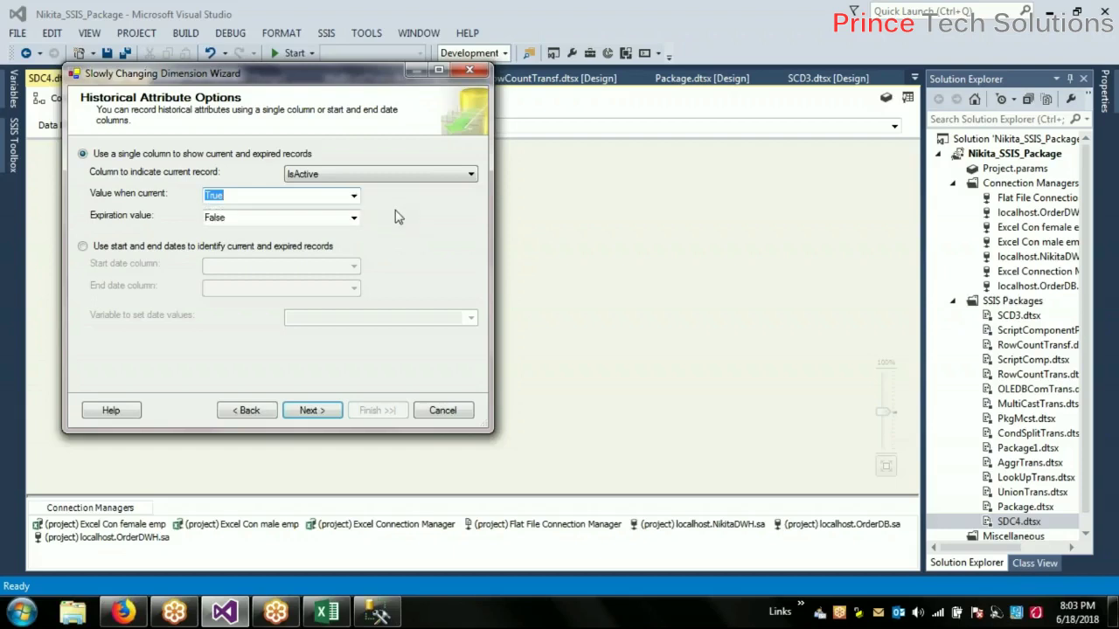
{"action": "left_click", "coordinate": [354, 198]}
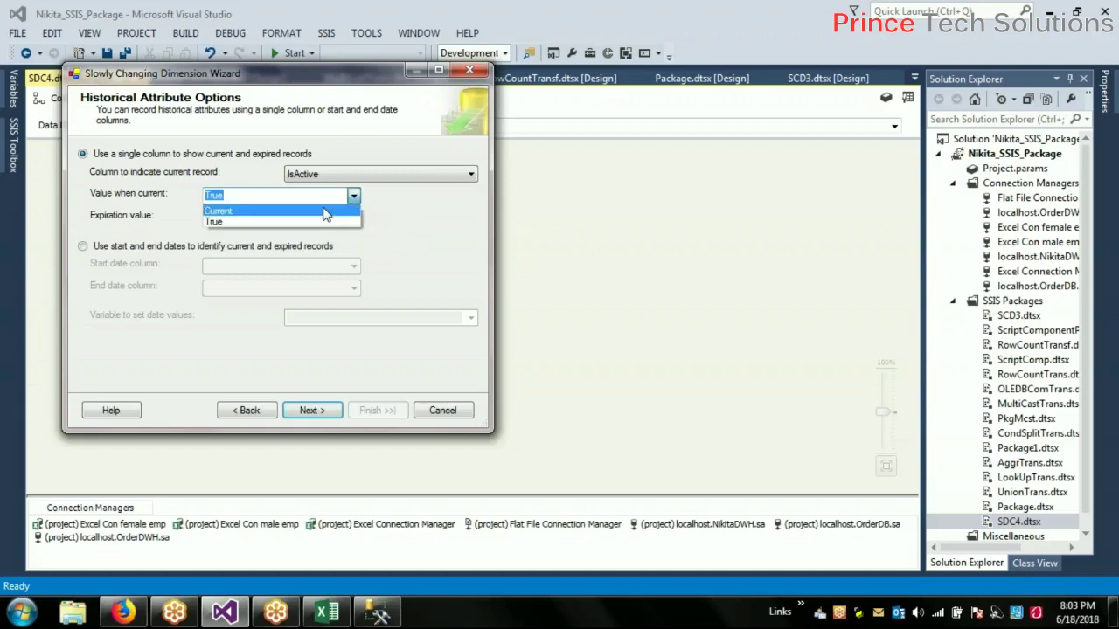
{"action": "left_click", "coordinate": [405, 211]}
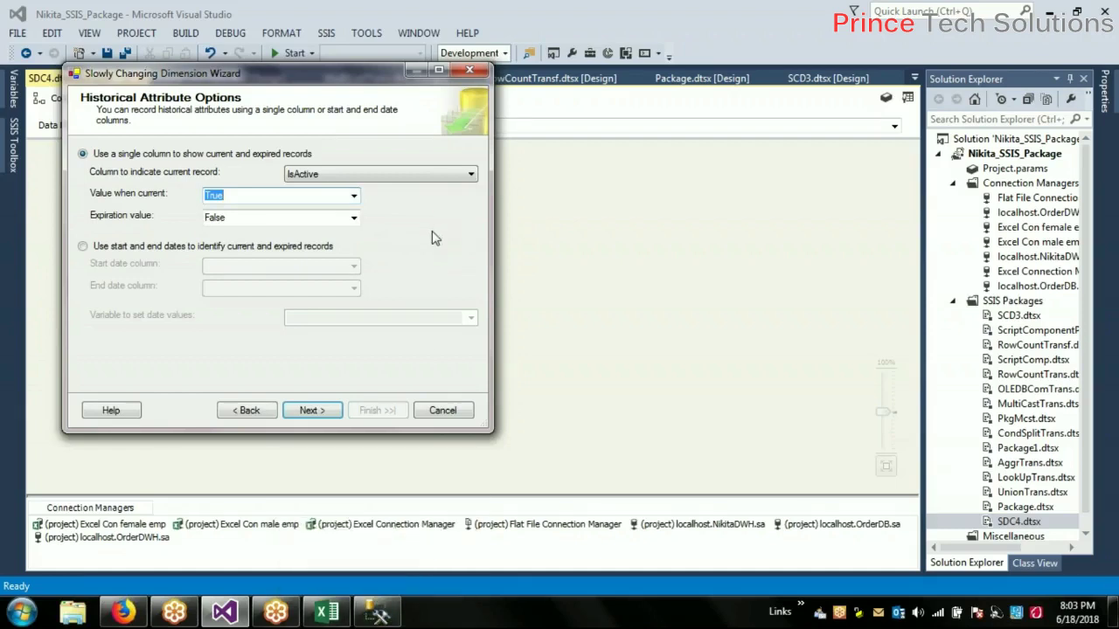
{"action": "left_click", "coordinate": [353, 197]}
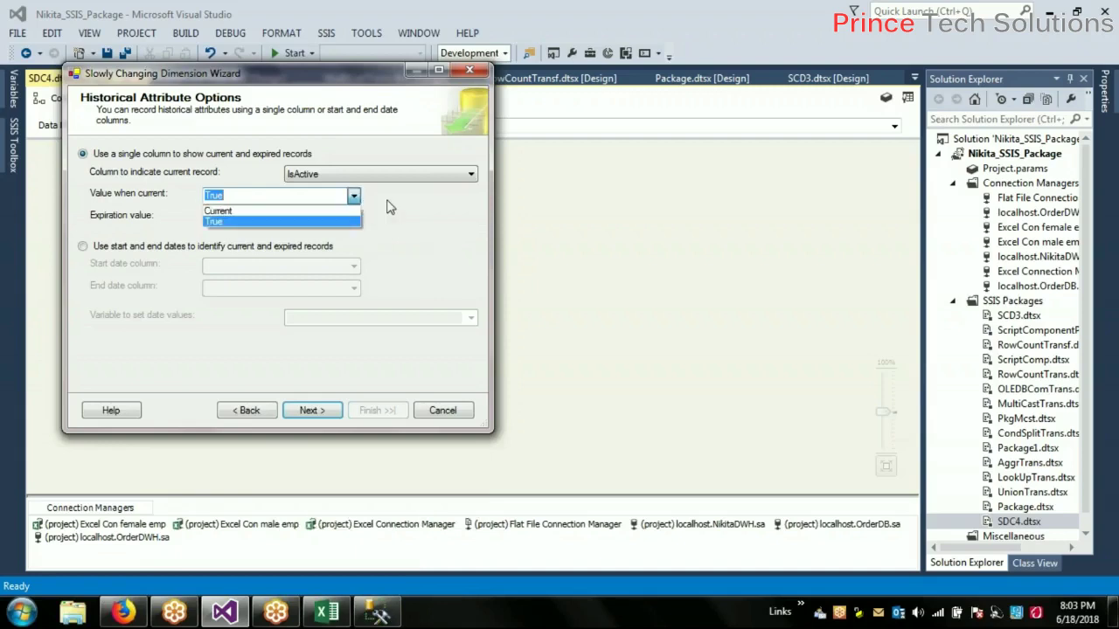
{"action": "left_click", "coordinate": [391, 208]}
{"action": "left_click", "coordinate": [469, 176]}
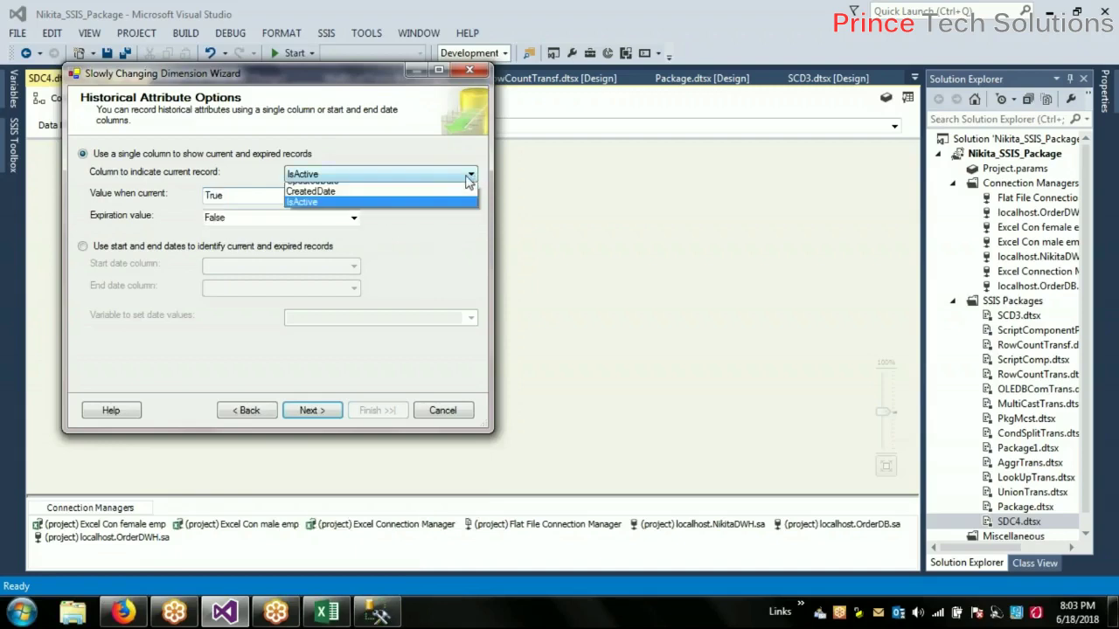
{"action": "left_click", "coordinate": [465, 207]}
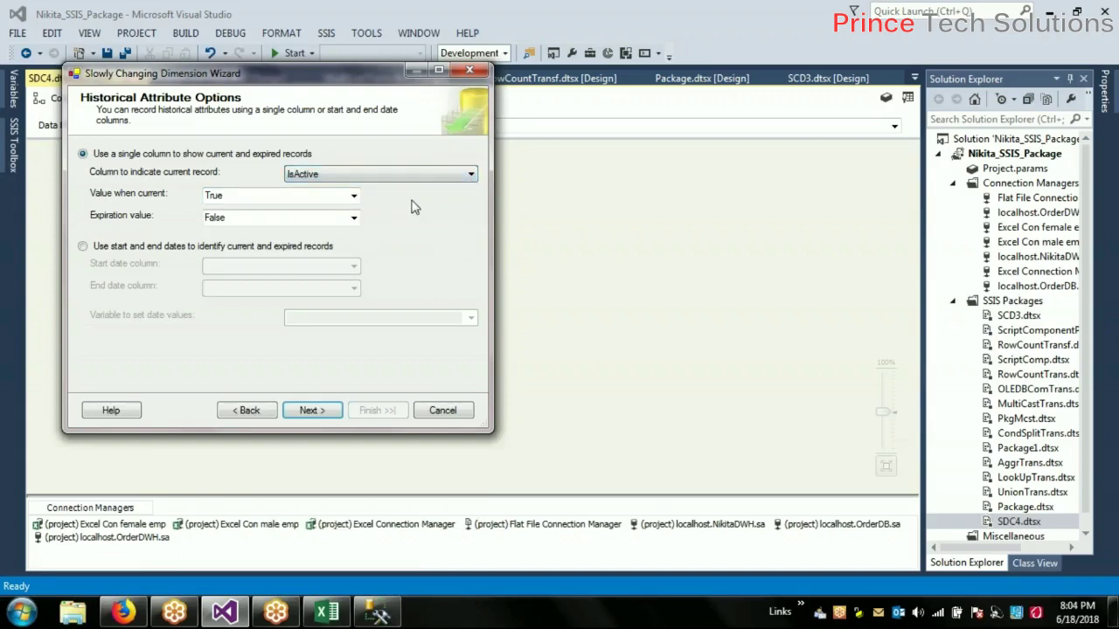
Reselect True as the value when current and False as the expiration value for the IsActive column
{"action": "left_click", "coordinate": [353, 195]}
{"action": "left_click", "coordinate": [340, 220]}
{"action": "left_click", "coordinate": [353, 218]}
{"action": "left_click", "coordinate": [333, 243]}
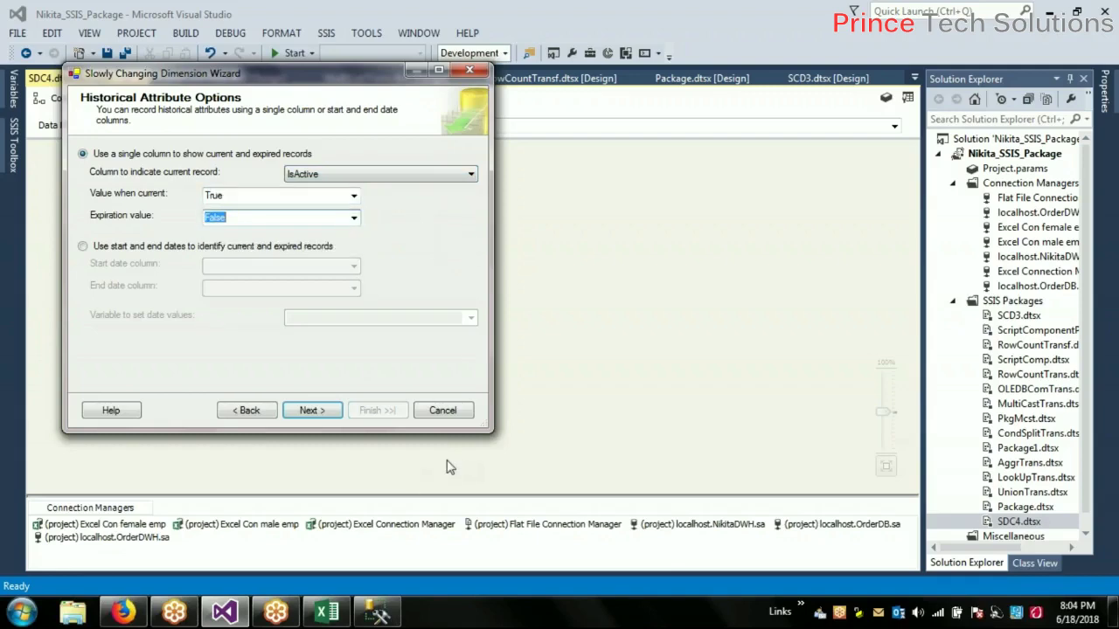
{"action": "left_click", "coordinate": [372, 616]}
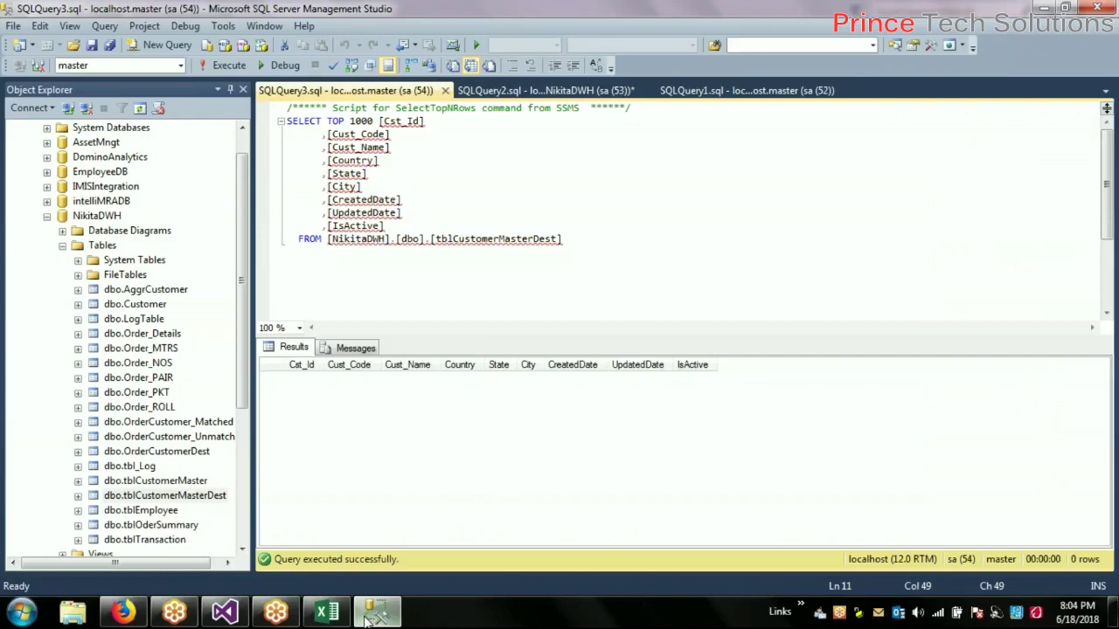
{"action": "left_click", "coordinate": [374, 615]}
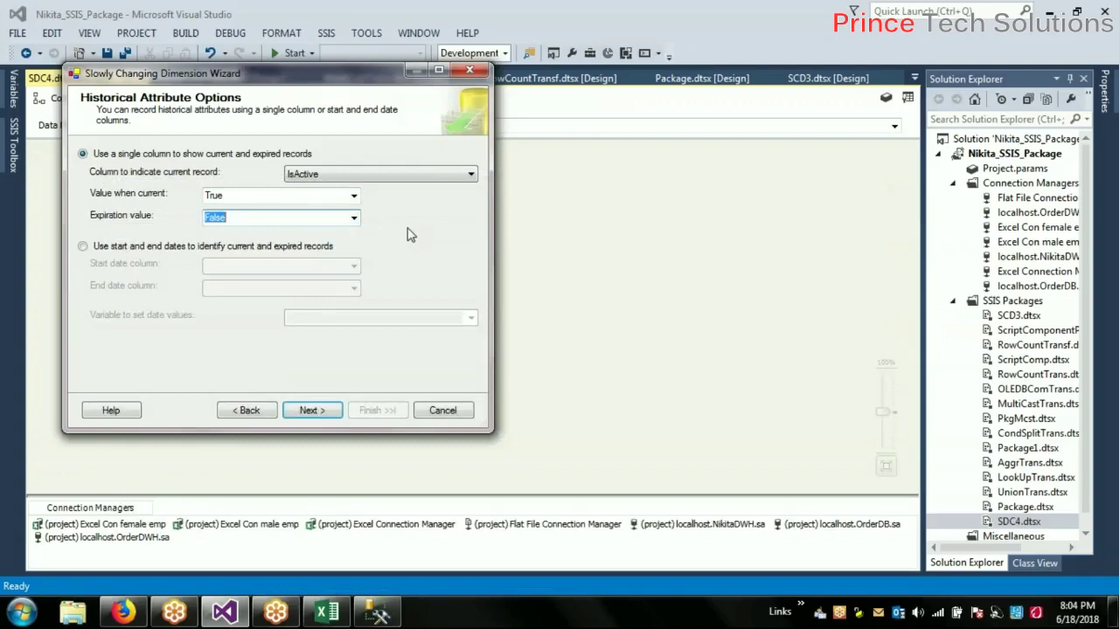
Configure inferred member support to use all columns with a change type being null, and finish the Slowly Changing Dimension wizard
{"action": "left_click", "coordinate": [311, 410]}
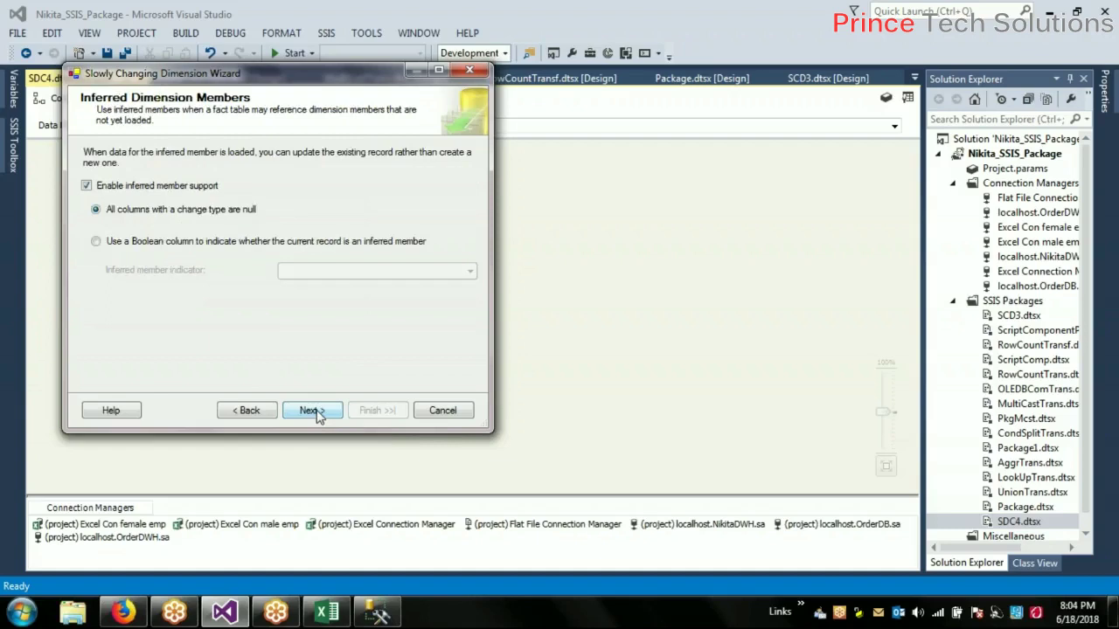
{"action": "left_click", "coordinate": [118, 246]}
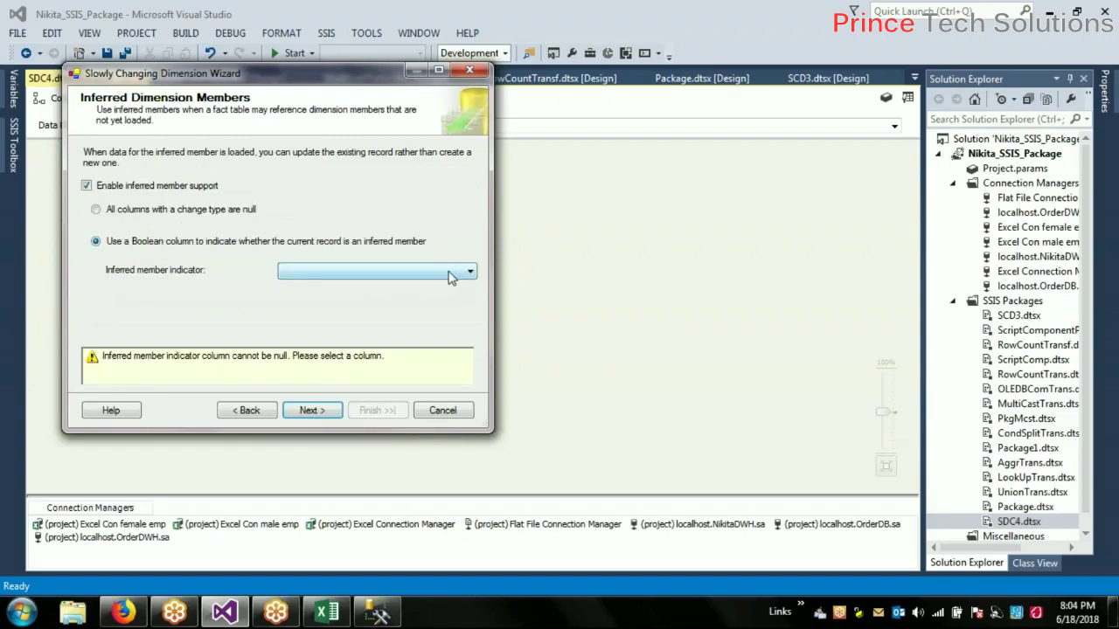
{"action": "left_click", "coordinate": [454, 271]}
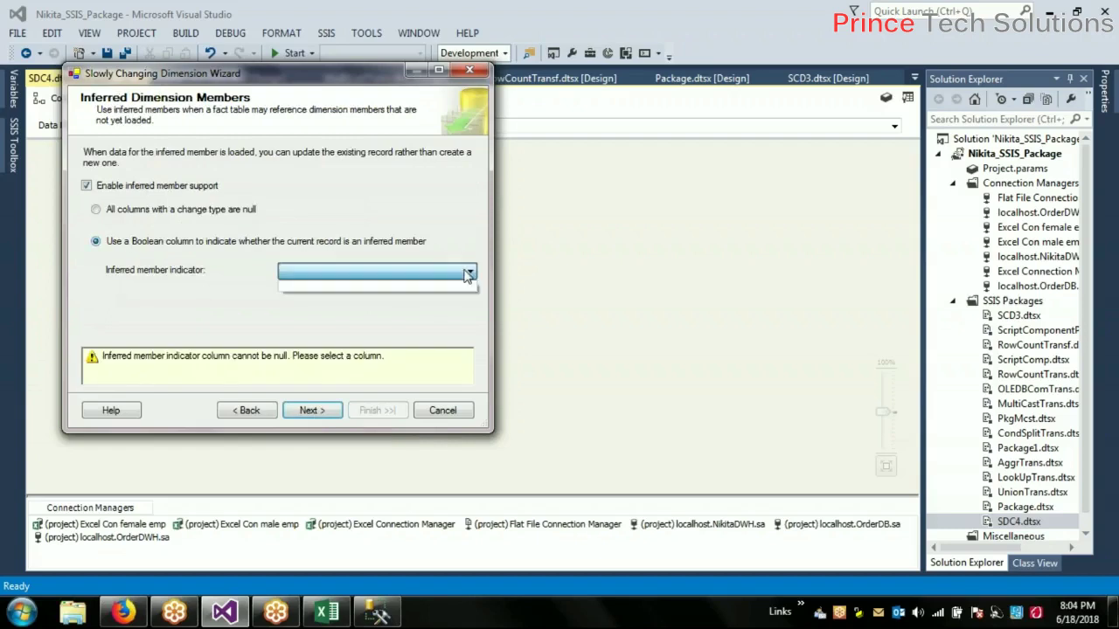
{"action": "left_click", "coordinate": [134, 214]}
{"action": "left_click", "coordinate": [100, 212]}
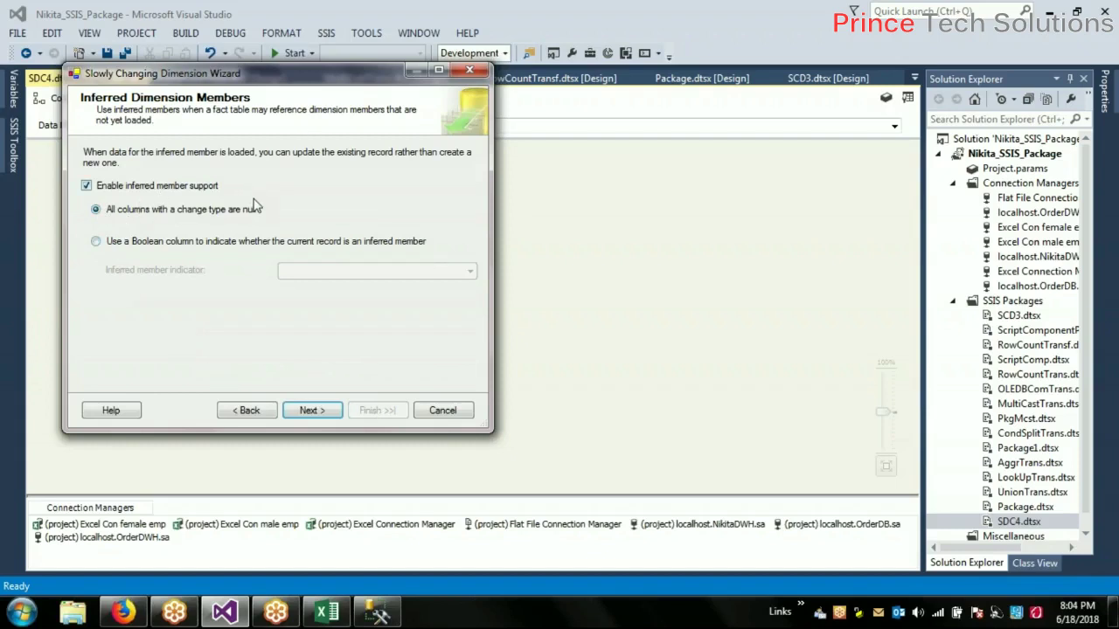
{"action": "left_click", "coordinate": [312, 412]}
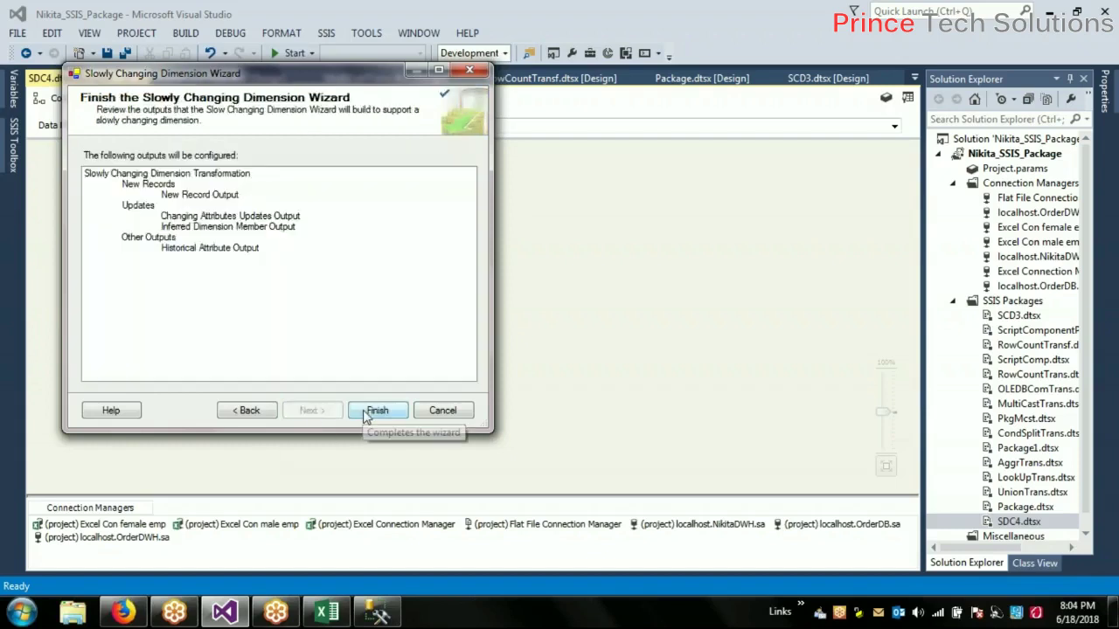
{"action": "left_click", "coordinate": [374, 411]}
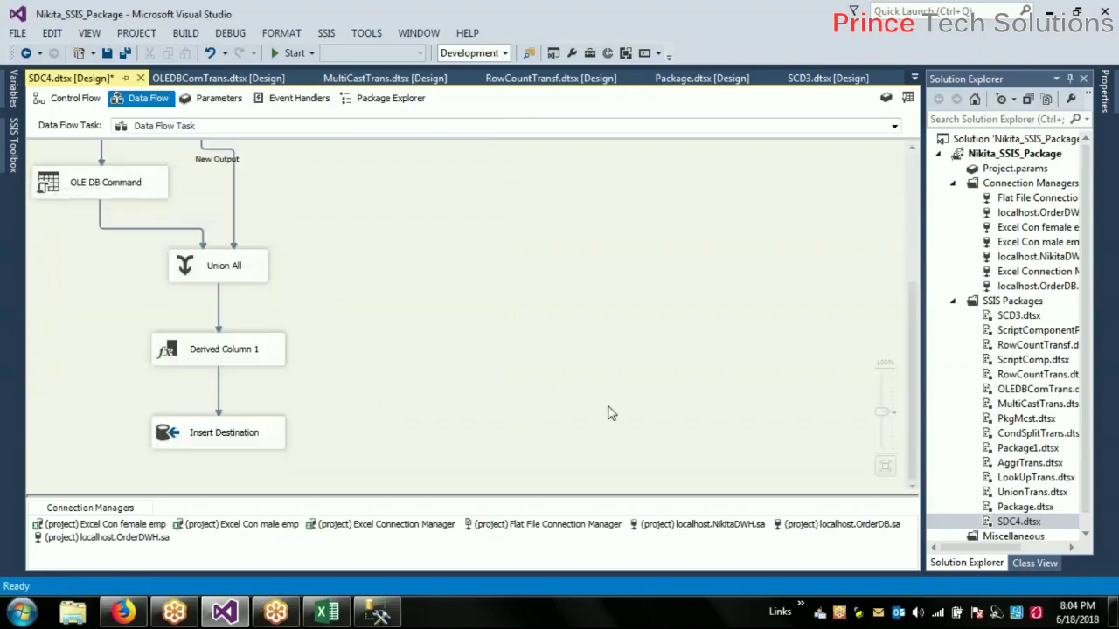
Review the generated data flow from the source to the insert destination and save the package
{"action": "scroll", "coordinate": [612, 416], "scroll_direction": "up", "scroll_amount": 5}
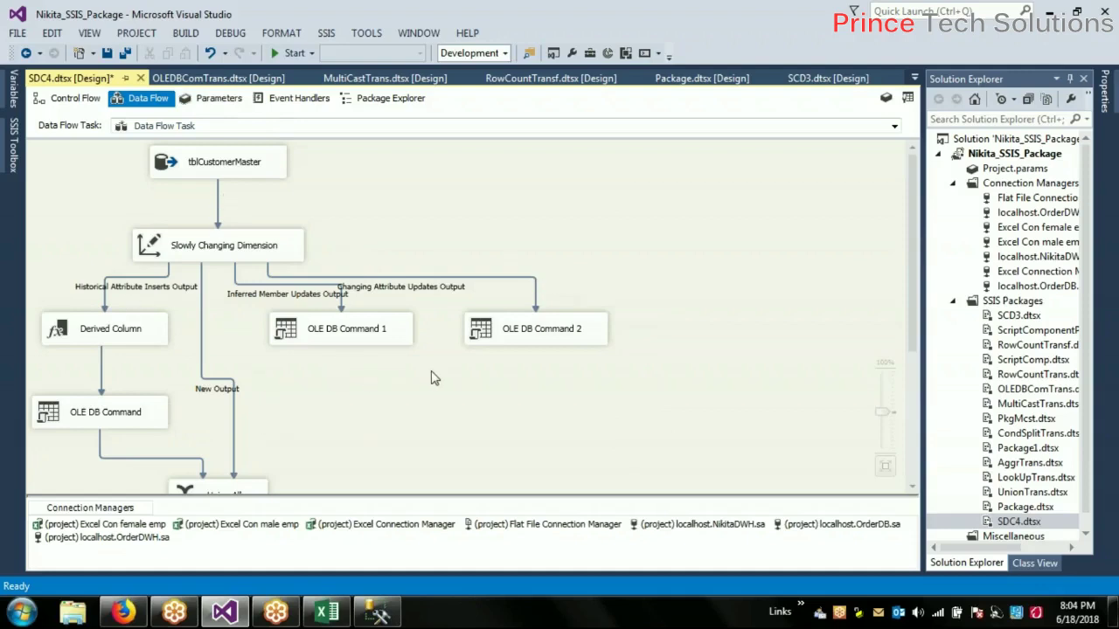
{"action": "scroll", "coordinate": [435, 378], "scroll_direction": "down", "scroll_amount": 3}
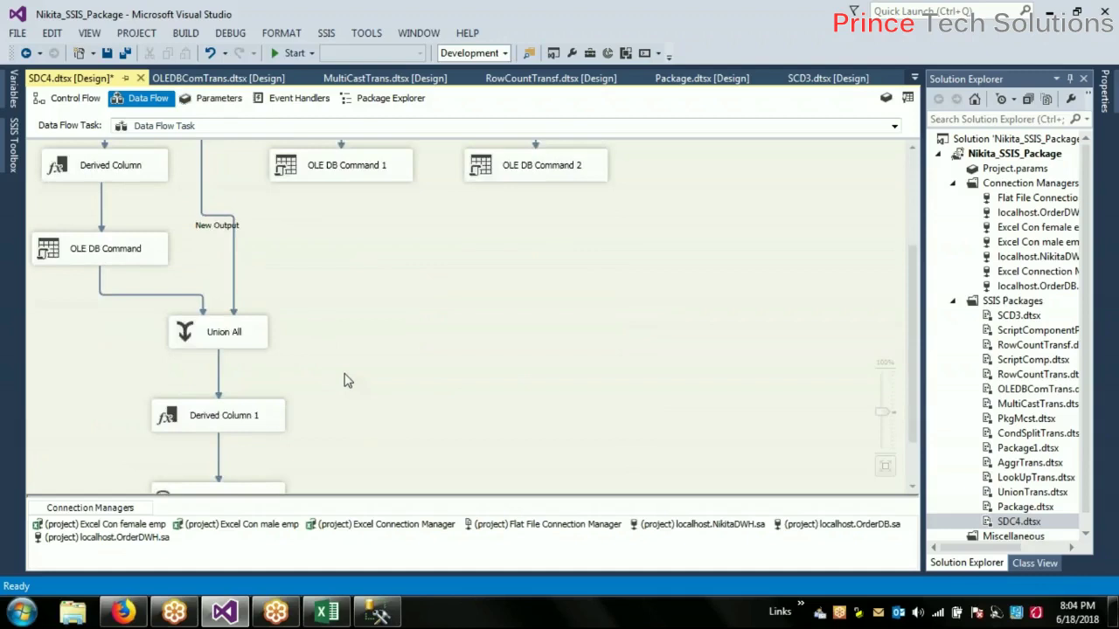
{"action": "scroll", "coordinate": [345, 380], "scroll_direction": "down", "scroll_amount": 2}
{"action": "scroll", "coordinate": [345, 380], "scroll_direction": "up", "scroll_amount": 5}
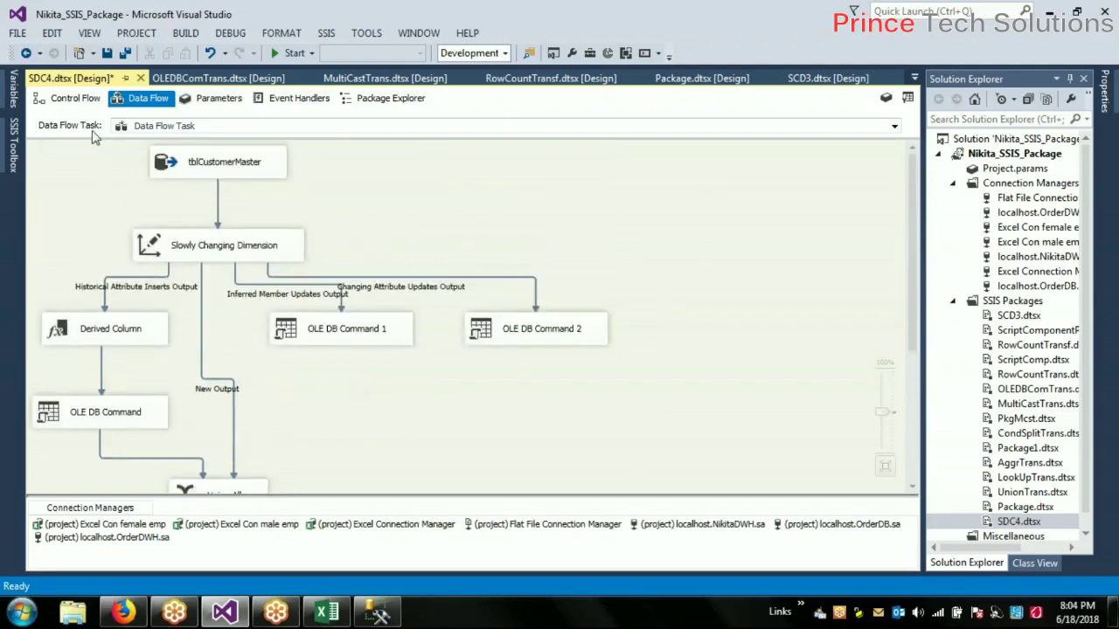
{"action": "left_click", "coordinate": [107, 53]}
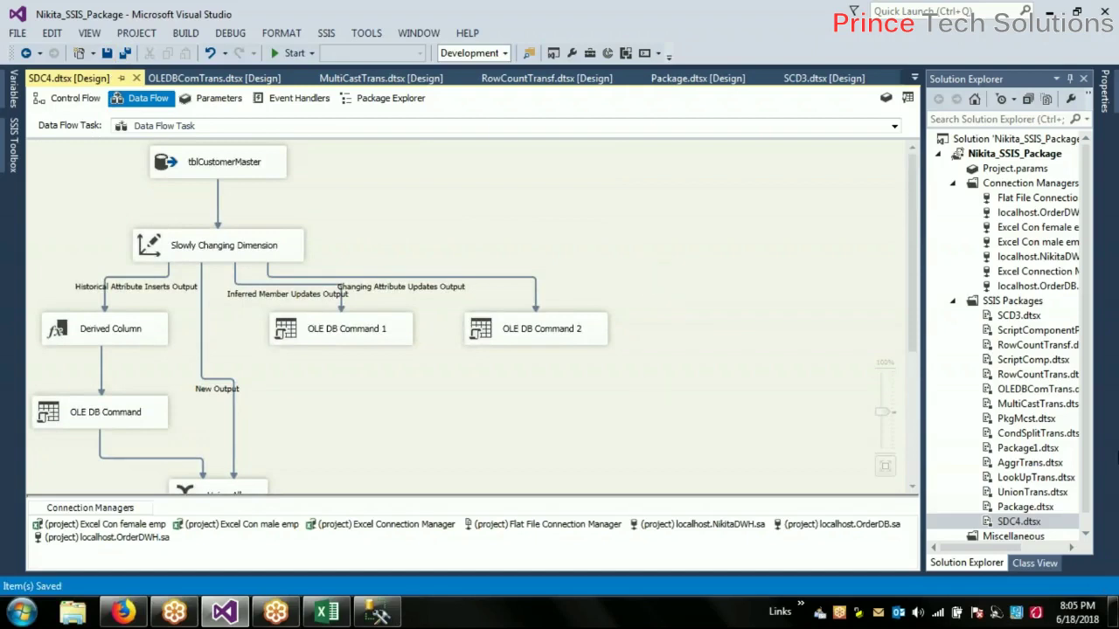
Set SDC4.dtsx as the startup object and start running the package
{"action": "right_click", "coordinate": [1017, 523]}
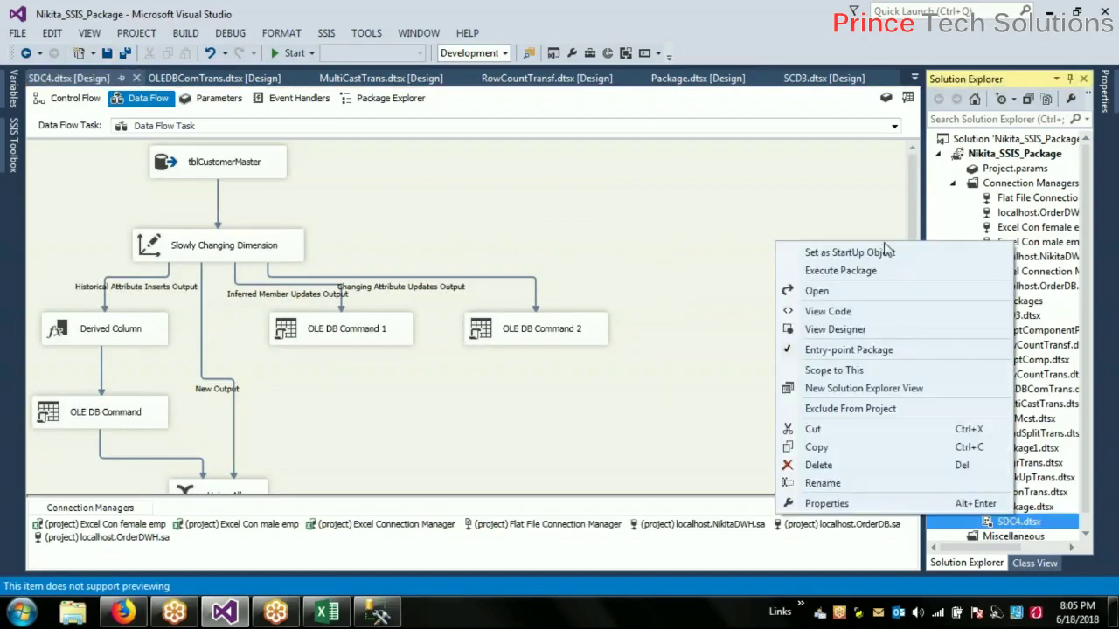
{"action": "left_click", "coordinate": [909, 261]}
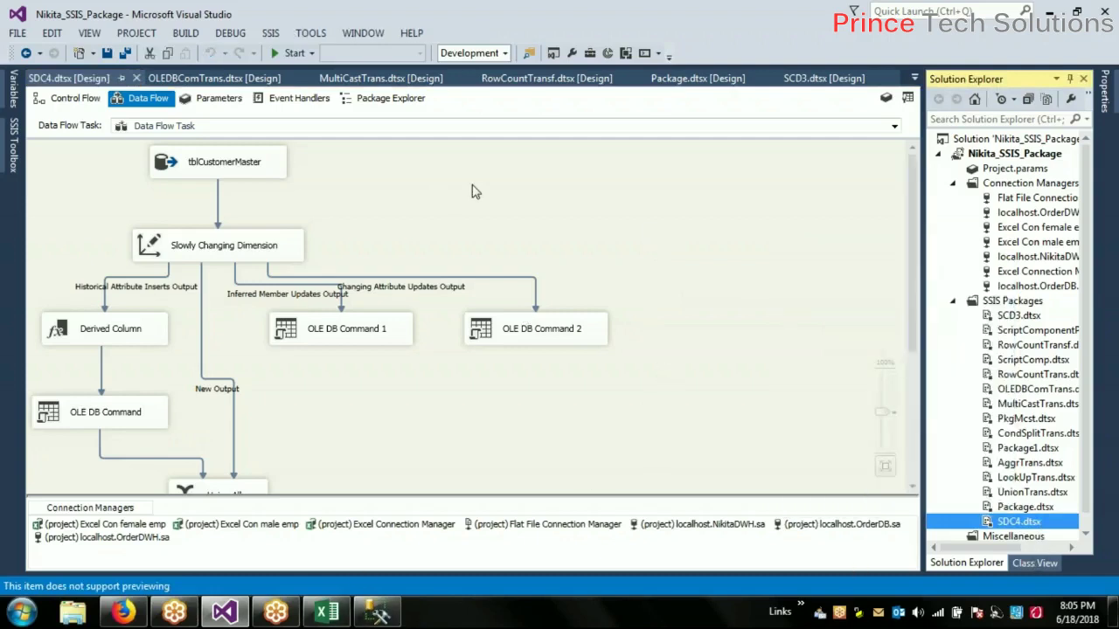
{"action": "left_click", "coordinate": [292, 53]}
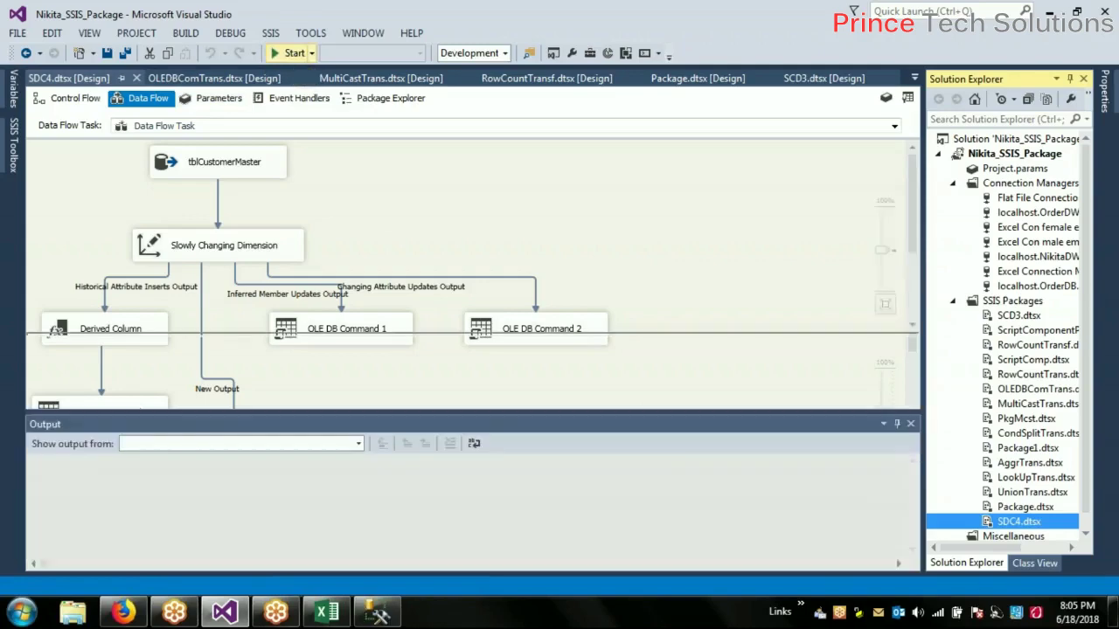
Switch to SQL Server Management Studio and run the query on tblCustomerMasterDest
{"action": "left_click", "coordinate": [379, 615]}
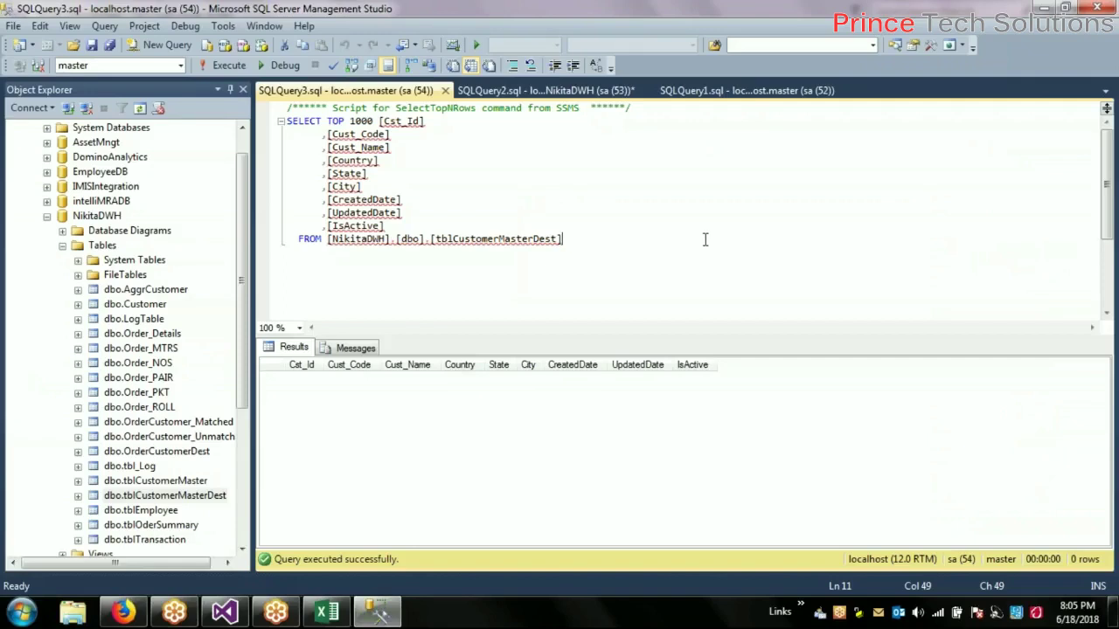
{"action": "left_click", "coordinate": [228, 66]}
{"action": "left_click", "coordinate": [228, 66]}
Return to Visual Studio, check the row counts passing through the data flow to the insert destination, and stop debugging
{"action": "left_click", "coordinate": [378, 612]}
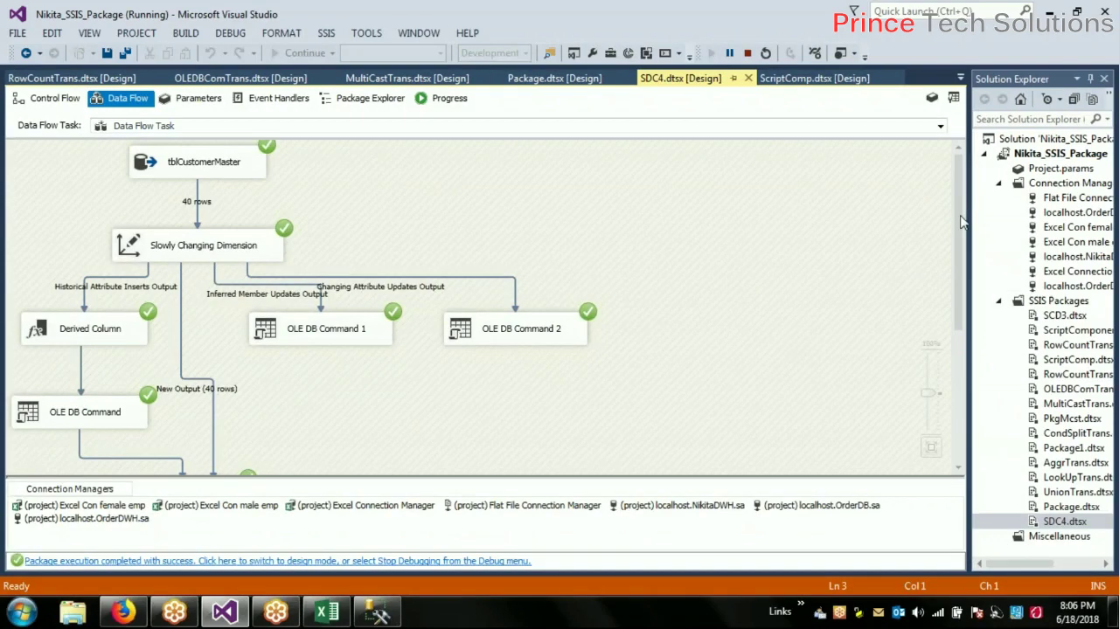
{"action": "left_click_drag", "start_coordinate": [958, 234], "coordinate": [958, 199]}
{"action": "left_click_drag", "start_coordinate": [958, 241], "coordinate": [959, 369]}
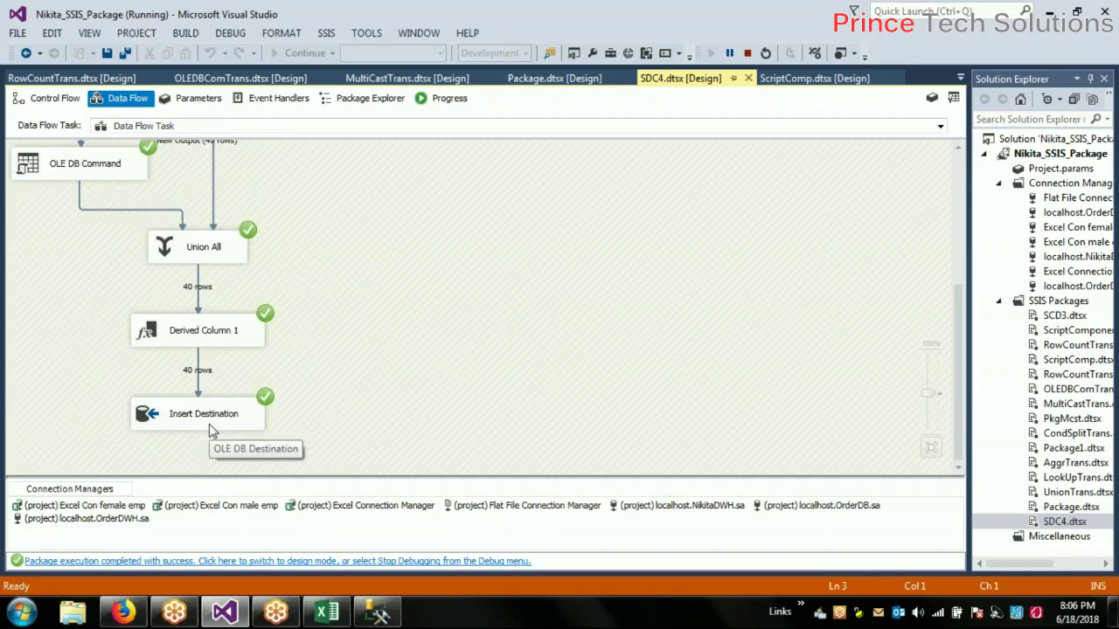
{"action": "left_click", "coordinate": [747, 53]}
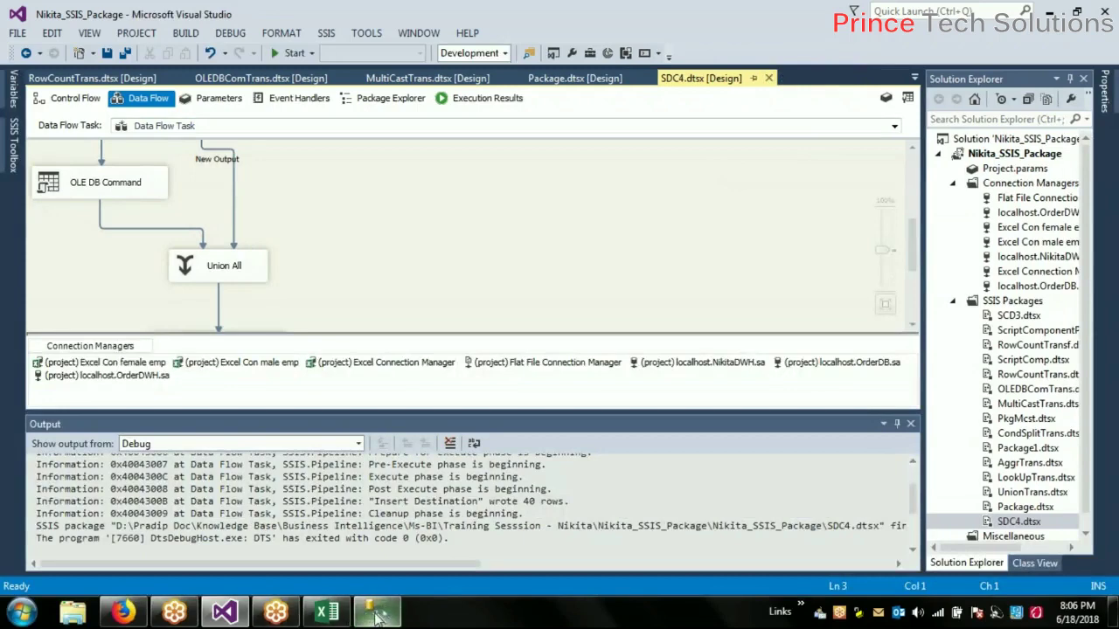
Switch to SQL Server Management Studio, rerun the tblCustomerMasterDest query and check its messages and result rows
{"action": "mouse_move", "coordinate": [350, 620]}
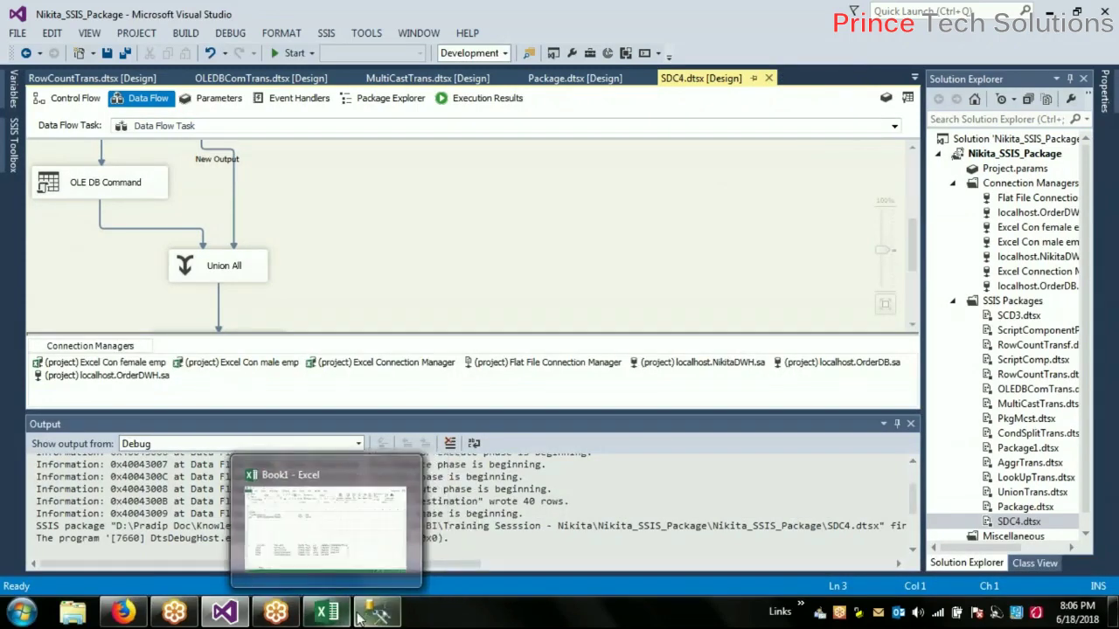
{"action": "left_click", "coordinate": [367, 615]}
{"action": "left_click", "coordinate": [226, 65]}
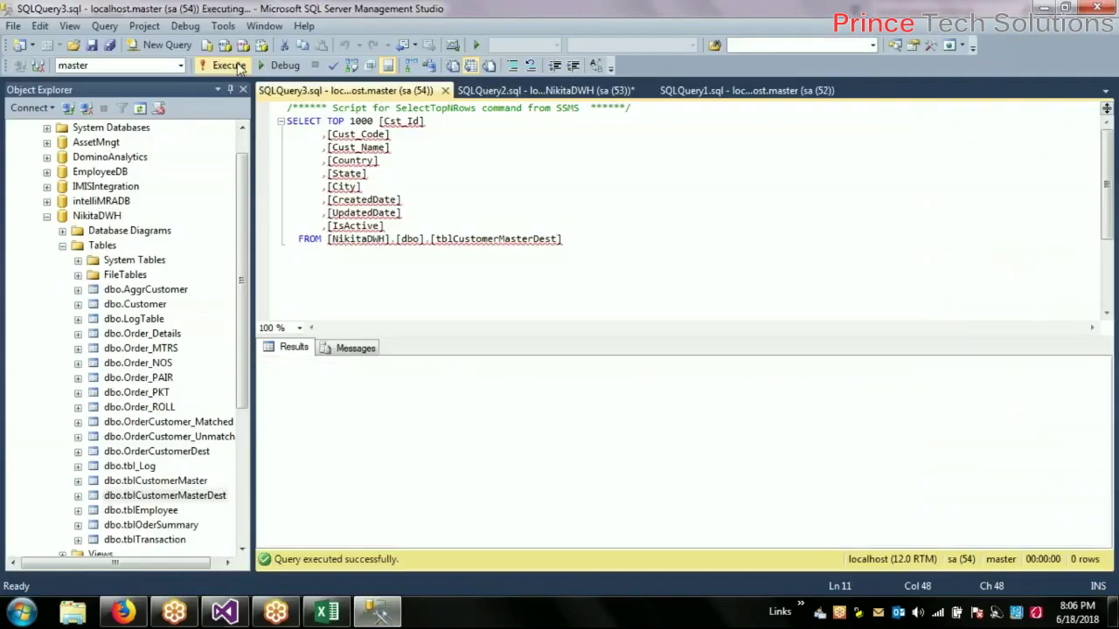
{"action": "left_click", "coordinate": [356, 348]}
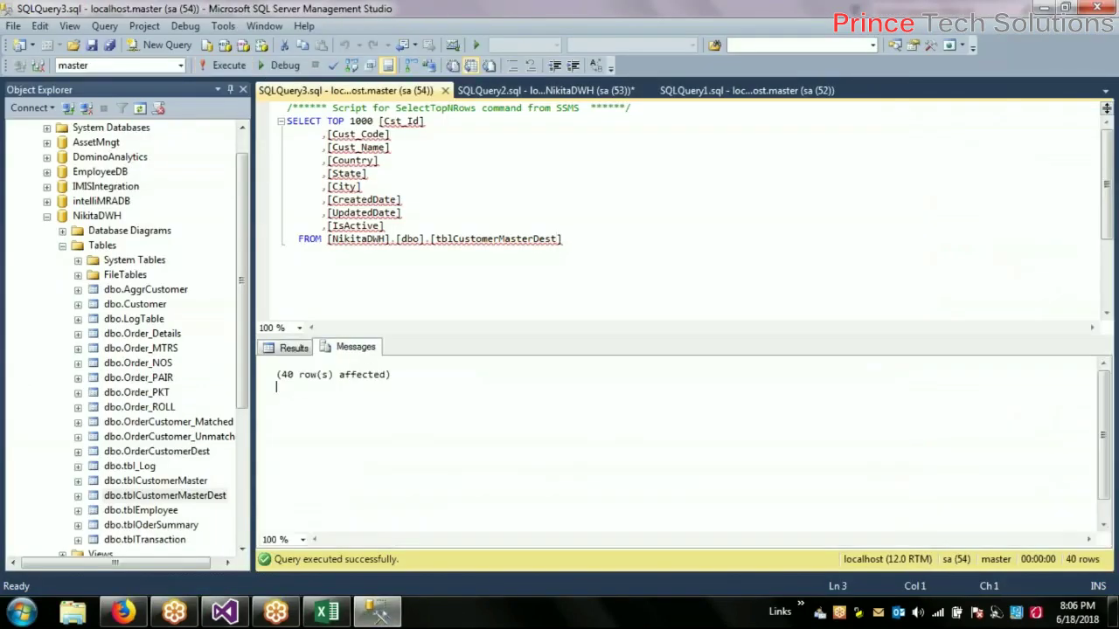
{"action": "left_click", "coordinate": [292, 347]}
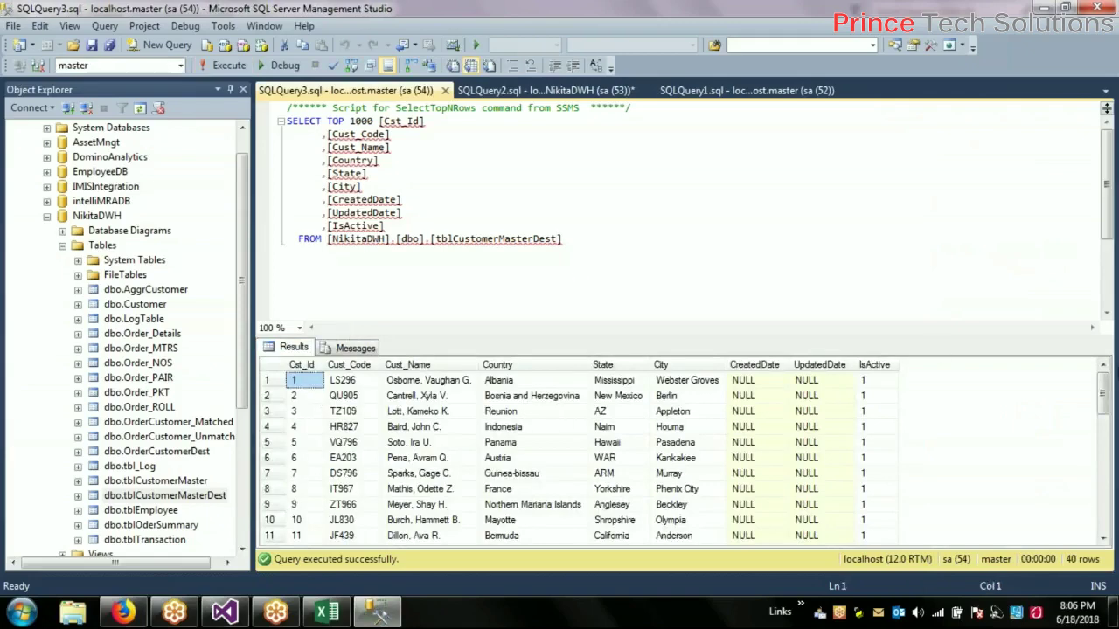
Examine the IsActive column for all loaded records in the tblCustomerMasterDest results
{"action": "left_click_drag", "start_coordinate": [1105, 390], "coordinate": [1101, 367]}
{"action": "scroll", "coordinate": [1100, 367], "scroll_direction": "down", "scroll_amount": 10}
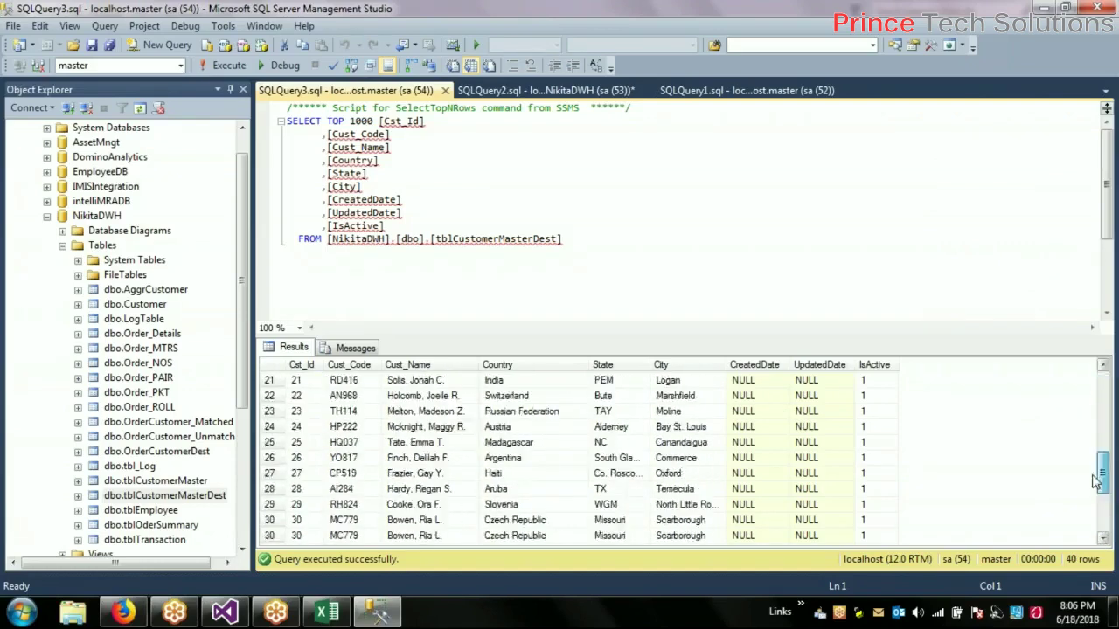
{"action": "left_click", "coordinate": [865, 369]}
{"action": "left_click_drag", "start_coordinate": [1097, 521], "coordinate": [1101, 373]}
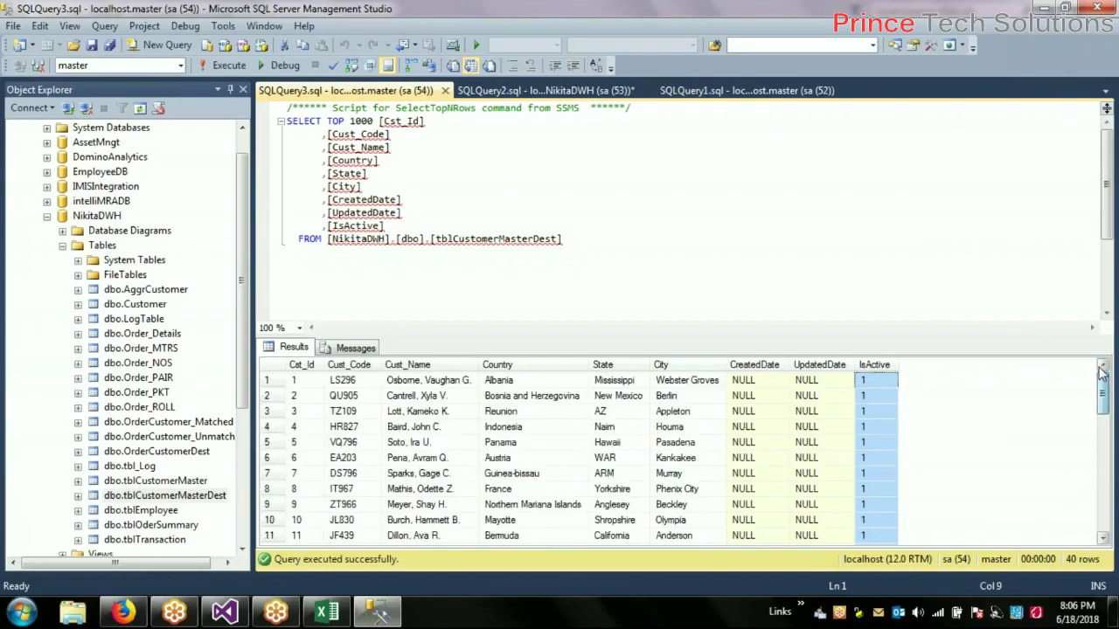
Inspect the individual result rows from the first record through to the customer name in the last one
{"action": "left_click", "coordinate": [272, 383]}
{"action": "left_click", "coordinate": [272, 398]}
{"action": "left_click", "coordinate": [272, 414]}
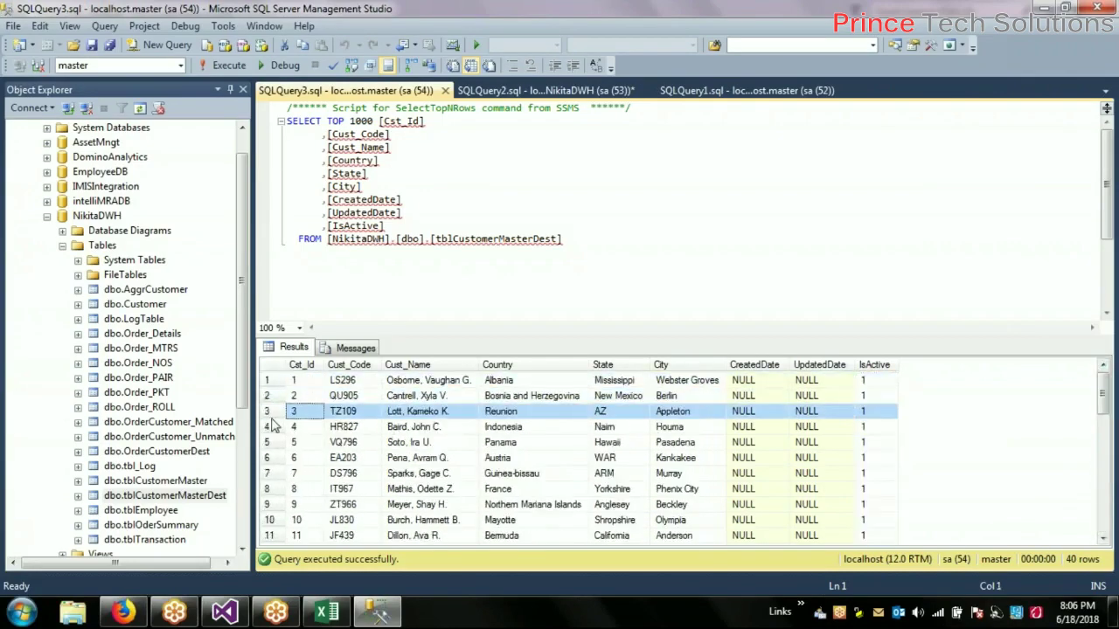
{"action": "left_click", "coordinate": [271, 427]}
{"action": "left_click", "coordinate": [271, 442]}
{"action": "left_click", "coordinate": [271, 458]}
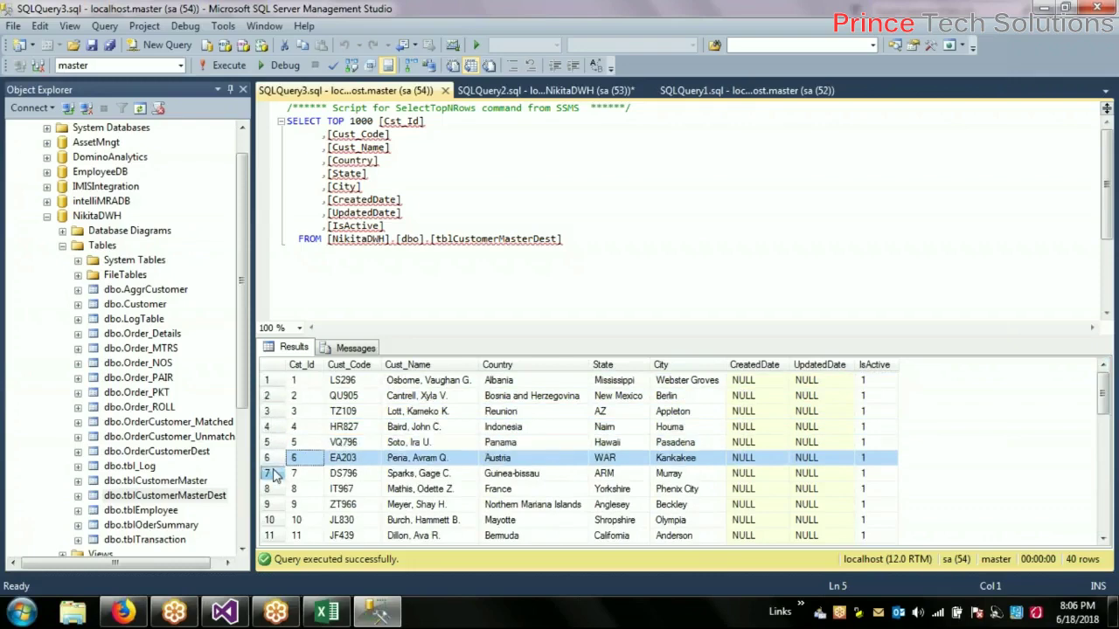
{"action": "left_click", "coordinate": [274, 472]}
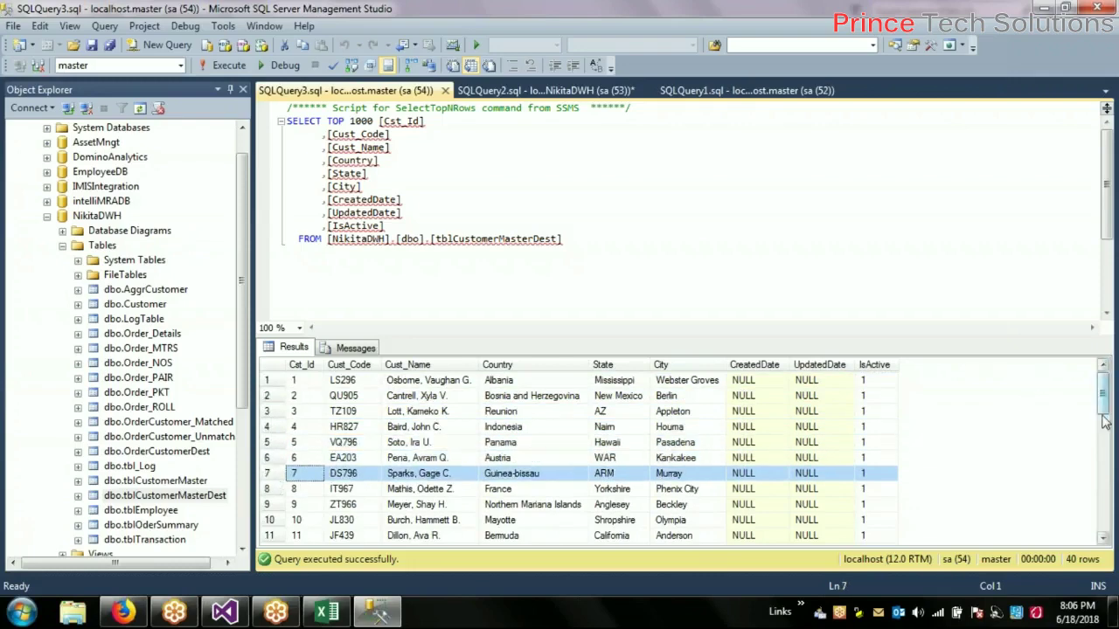
{"action": "left_click_drag", "start_coordinate": [1104, 422], "coordinate": [1104, 529]}
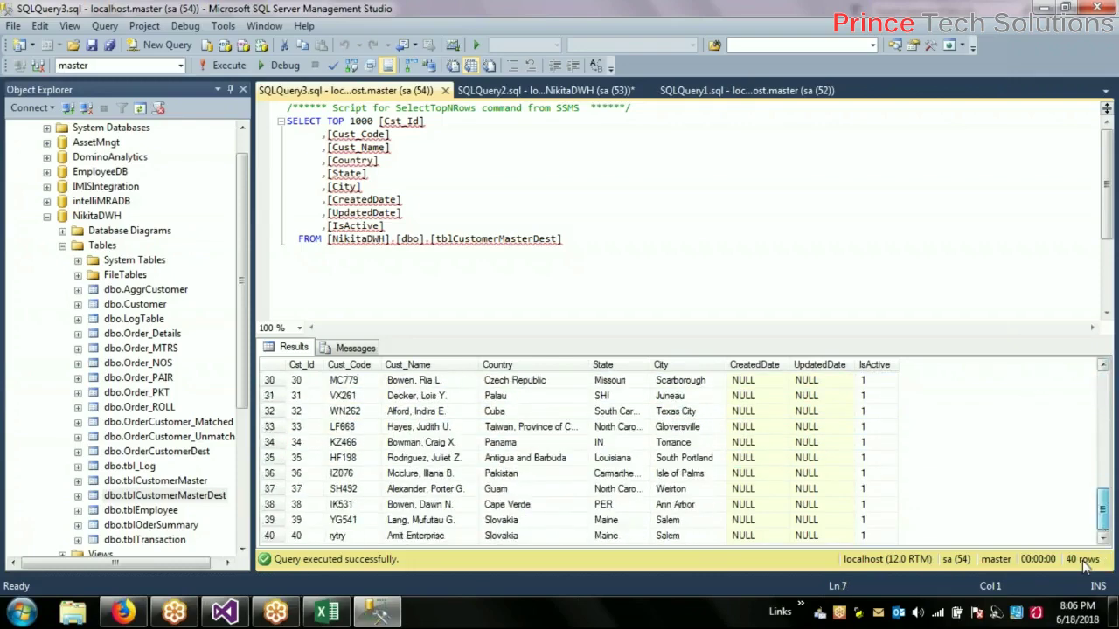
{"action": "left_click", "coordinate": [439, 536]}
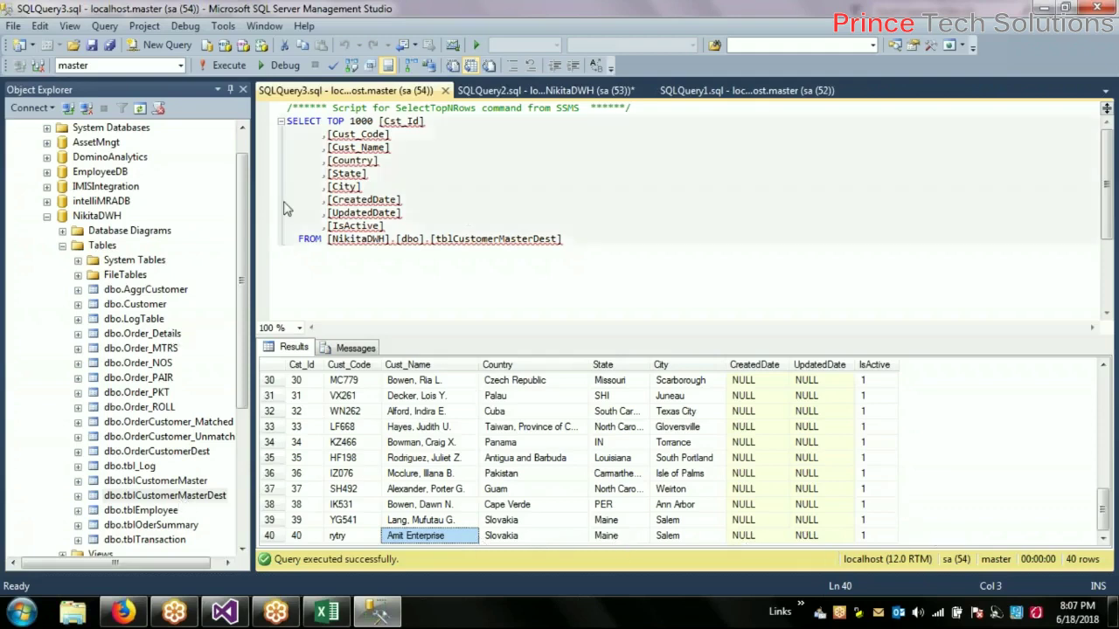
Open the top 200 rows of the OrderDB source table dbo.tblCustomerMaster for editing
{"action": "left_click_drag", "start_coordinate": [246, 147], "coordinate": [241, 313]}
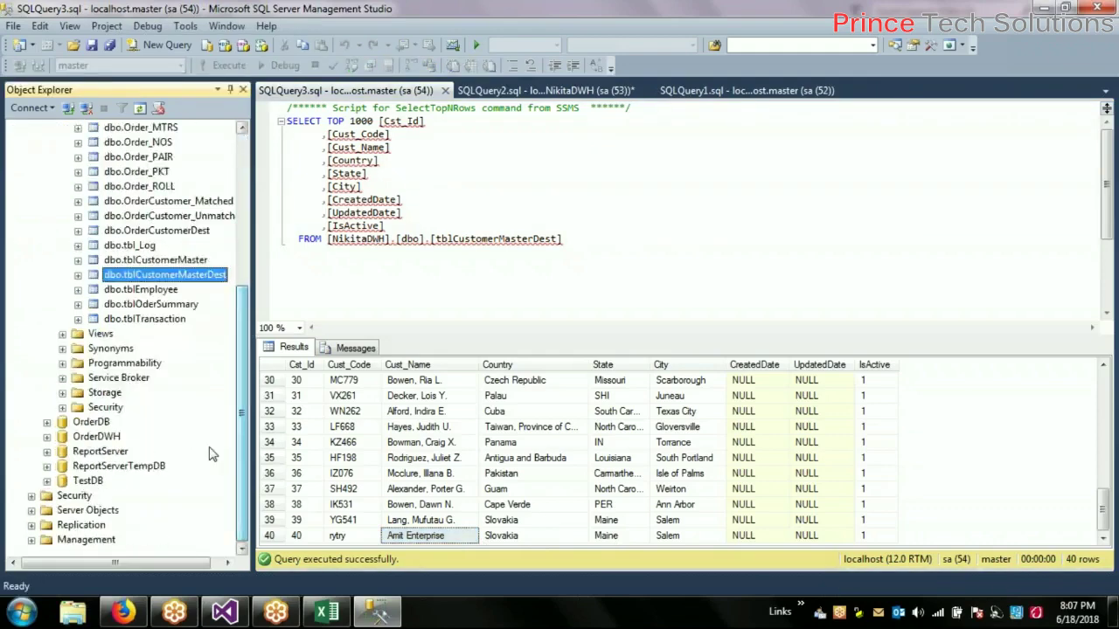
{"action": "left_click", "coordinate": [47, 433]}
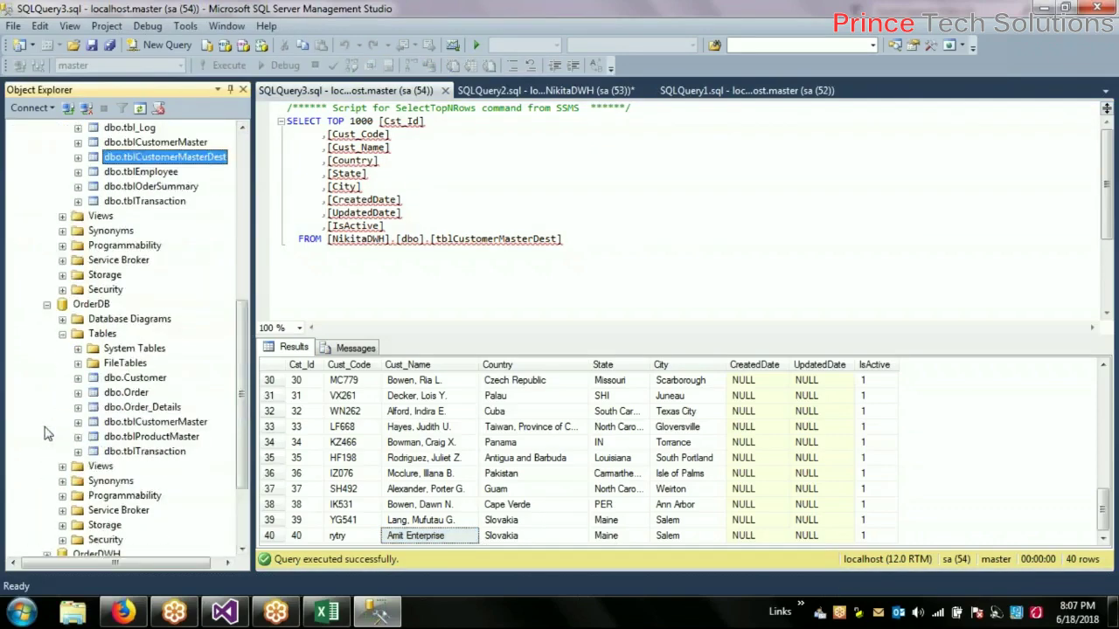
{"action": "right_click", "coordinate": [166, 422]}
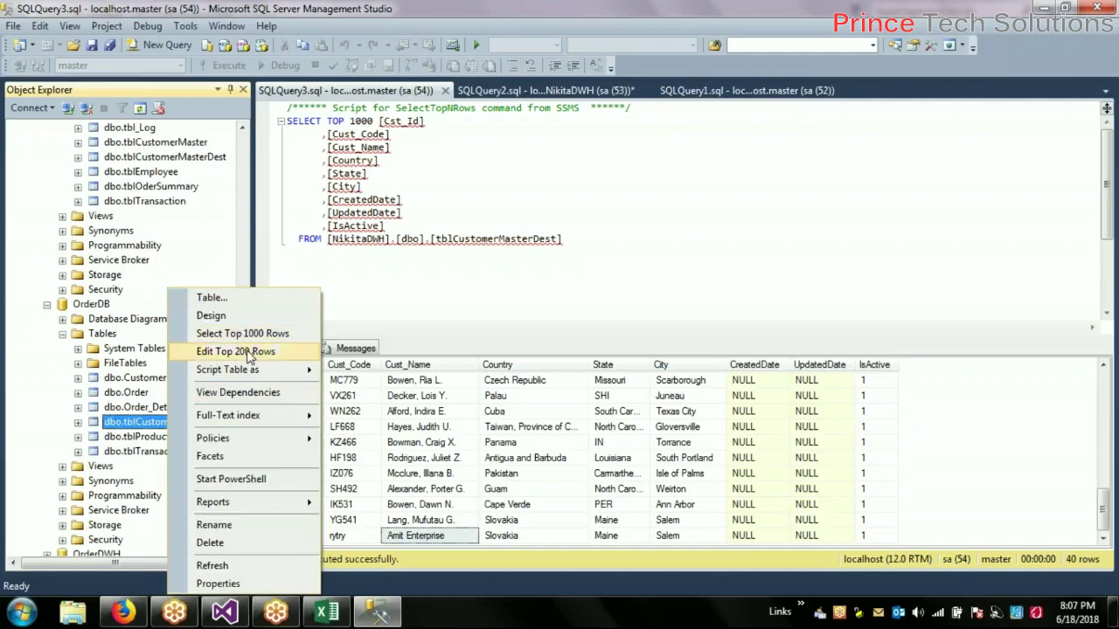
{"action": "key", "text": "Escape"}
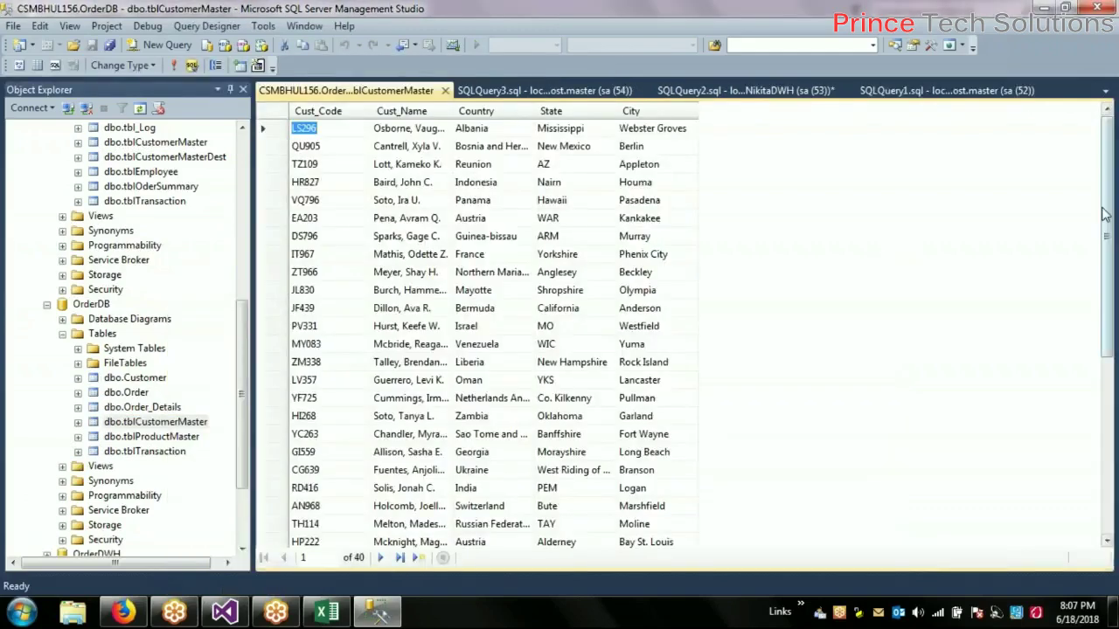
Change the last source record's Cust_Name to "Amit Enterprise Pvt. Ltd." and reload the table rows
{"action": "left_click_drag", "start_coordinate": [1106, 215], "coordinate": [1082, 512]}
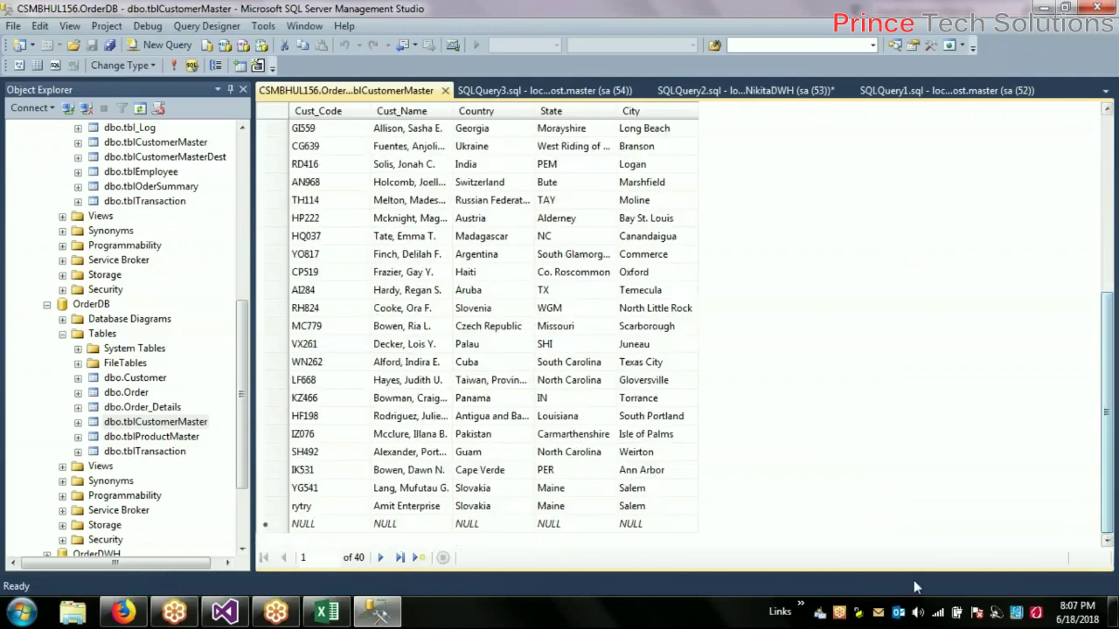
{"action": "left_click", "coordinate": [431, 505]}
{"action": "left_click", "coordinate": [432, 505]}
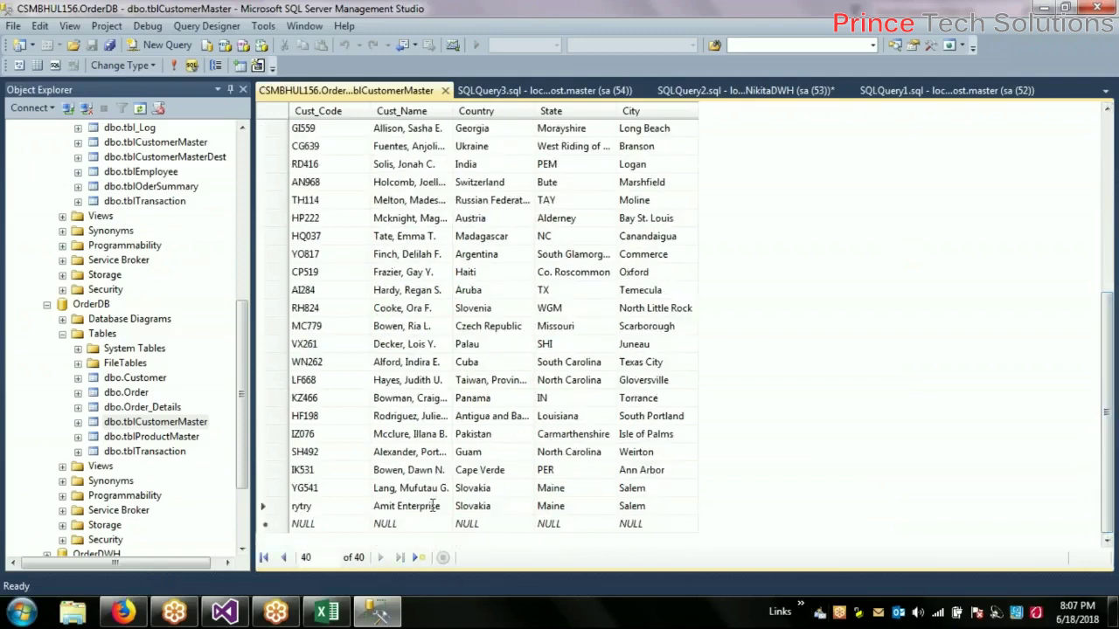
{"action": "type", "text": "Pvt. Ltd."}
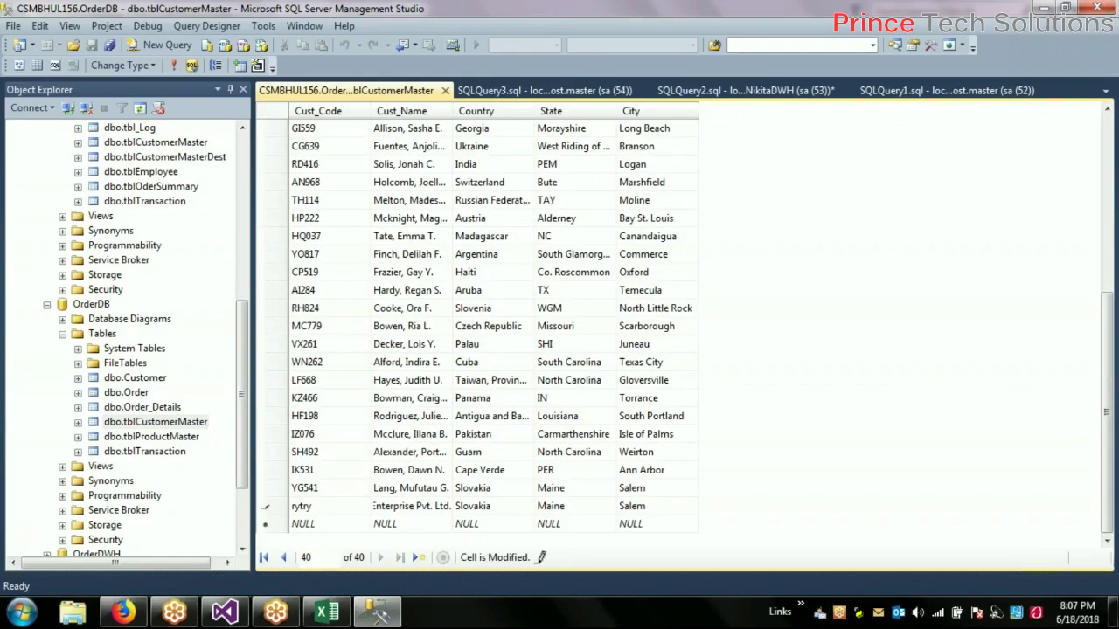
{"action": "left_click", "coordinate": [488, 380]}
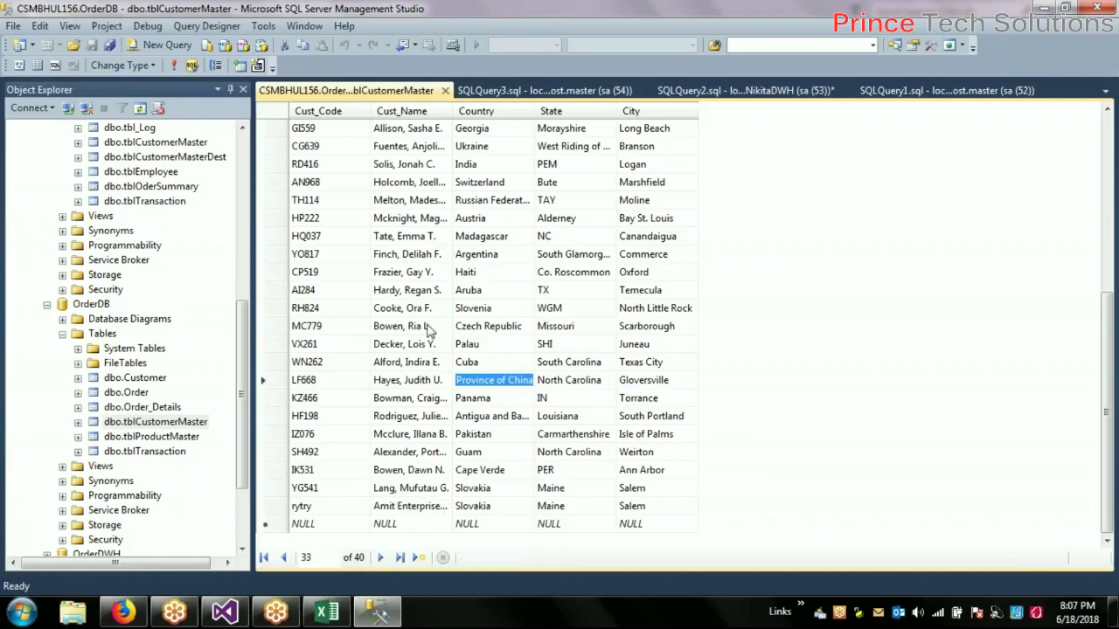
{"action": "left_click", "coordinate": [402, 326]}
{"action": "left_click", "coordinate": [174, 65]}
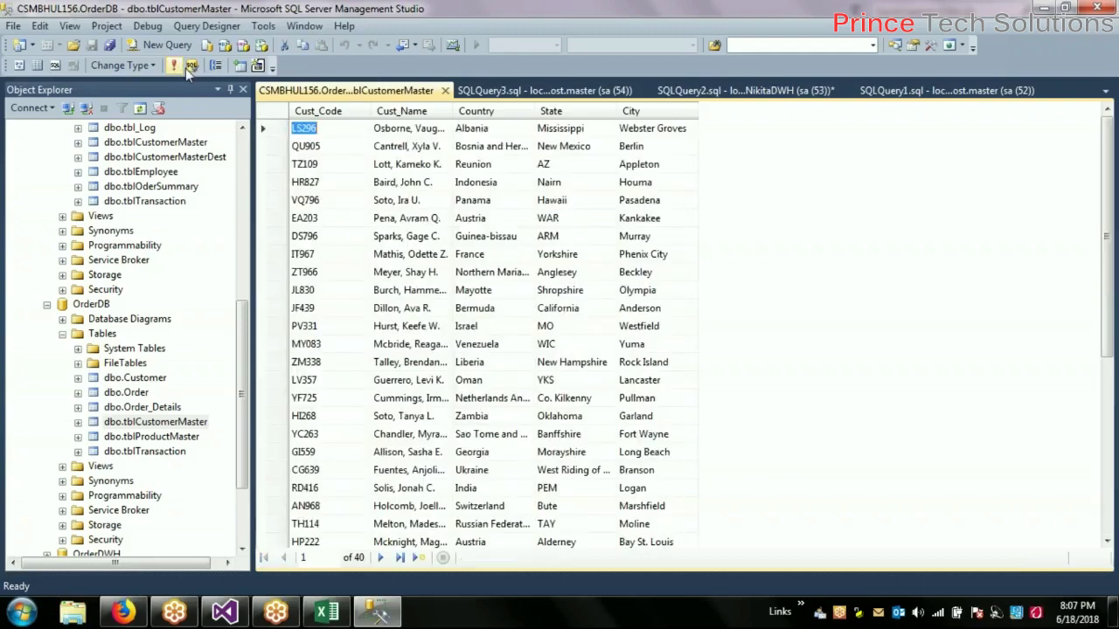
{"action": "scroll", "coordinate": [1108, 308], "scroll_direction": "down", "scroll_amount": 1}
{"action": "scroll", "coordinate": [1108, 308], "scroll_direction": "down", "scroll_amount": 6}
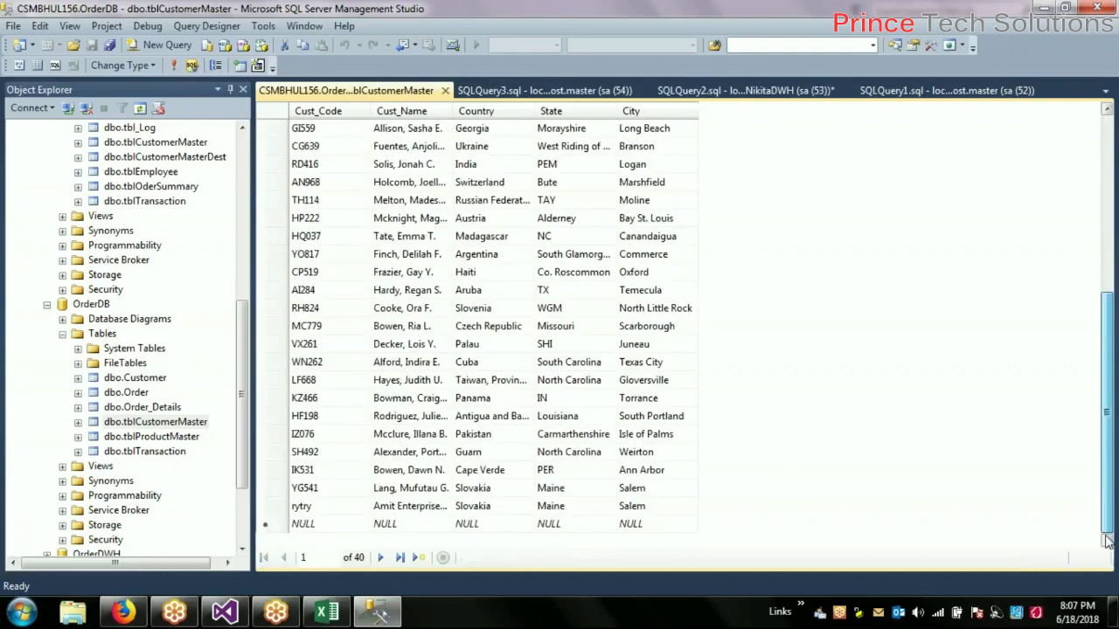
Switch to Visual Studio, hide the output pane, run the SDC4.dtsx package and stop debugging once it completes
{"action": "left_click", "coordinate": [226, 614]}
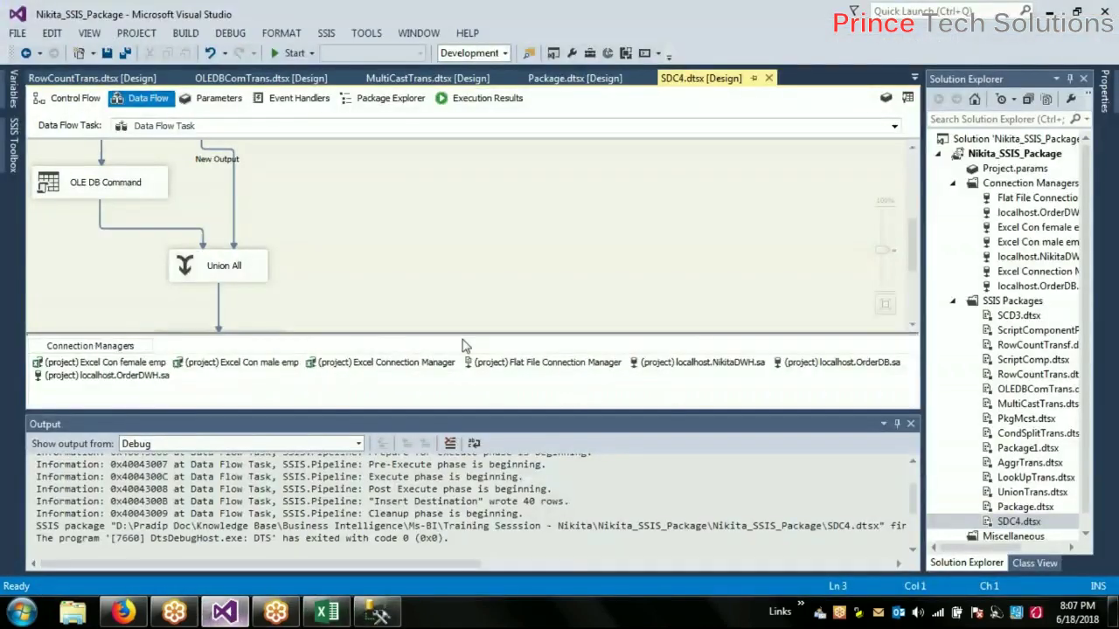
{"action": "left_click", "coordinate": [909, 423]}
{"action": "left_click", "coordinate": [288, 54]}
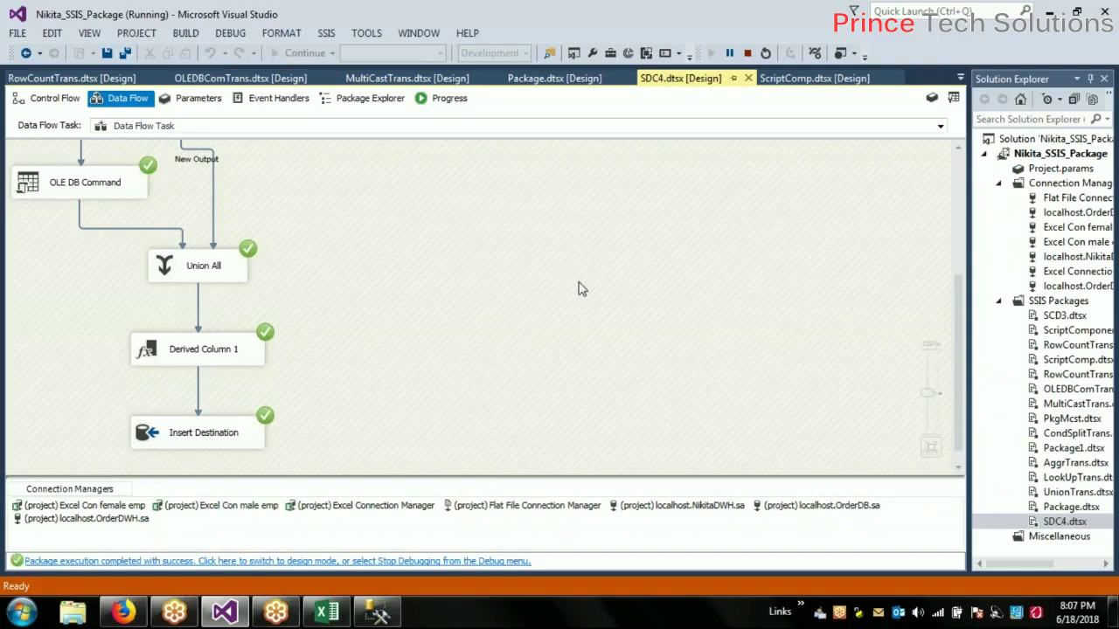
{"action": "mouse_move", "coordinate": [960, 381]}
{"action": "left_mouse_down"}
{"action": "mouse_move", "coordinate": [959, 242]}
{"action": "mouse_move", "coordinate": [959, 379]}
{"action": "left_mouse_up"}
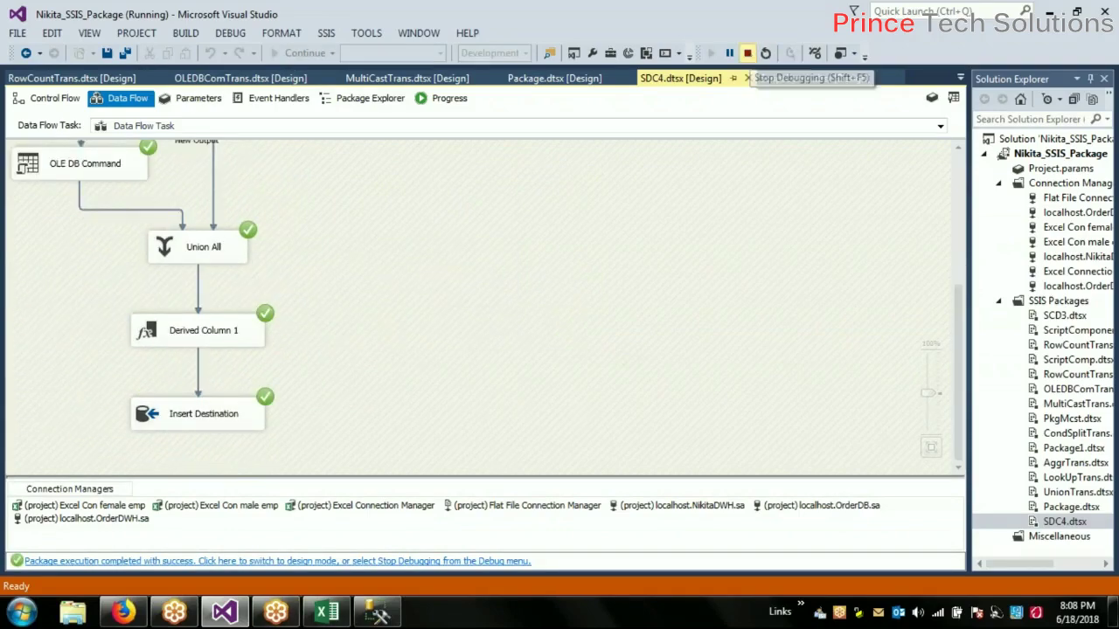
{"action": "left_click", "coordinate": [747, 53]}
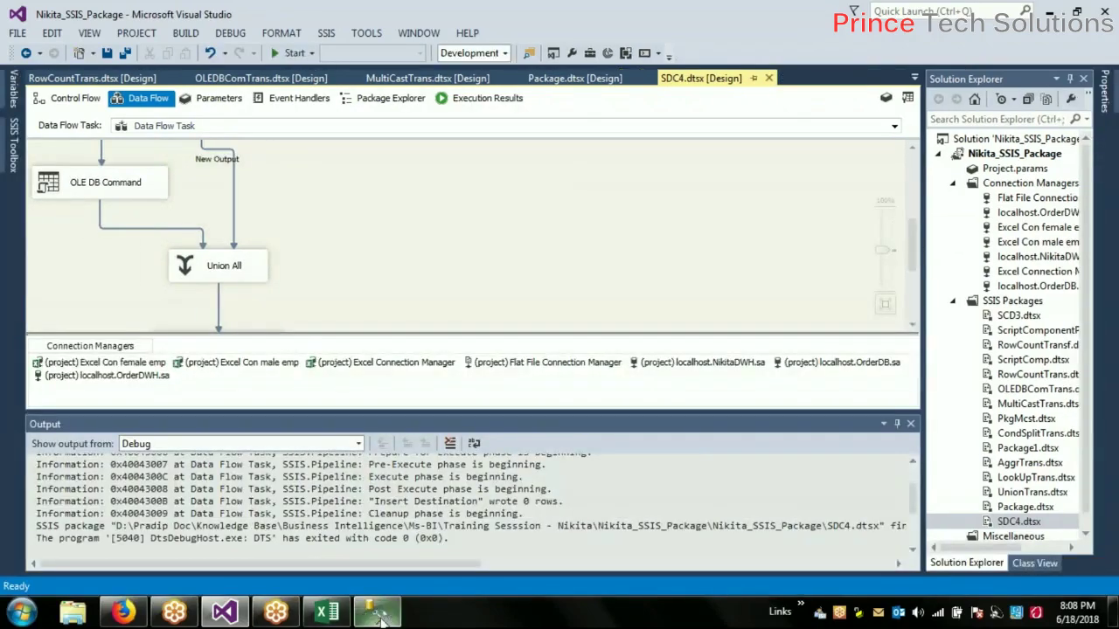
Switch to SQL Server Management Studio, rerun the tblCustomerMasterDest query and check its messages
{"action": "left_click", "coordinate": [377, 612]}
{"action": "left_click", "coordinate": [616, 90]}
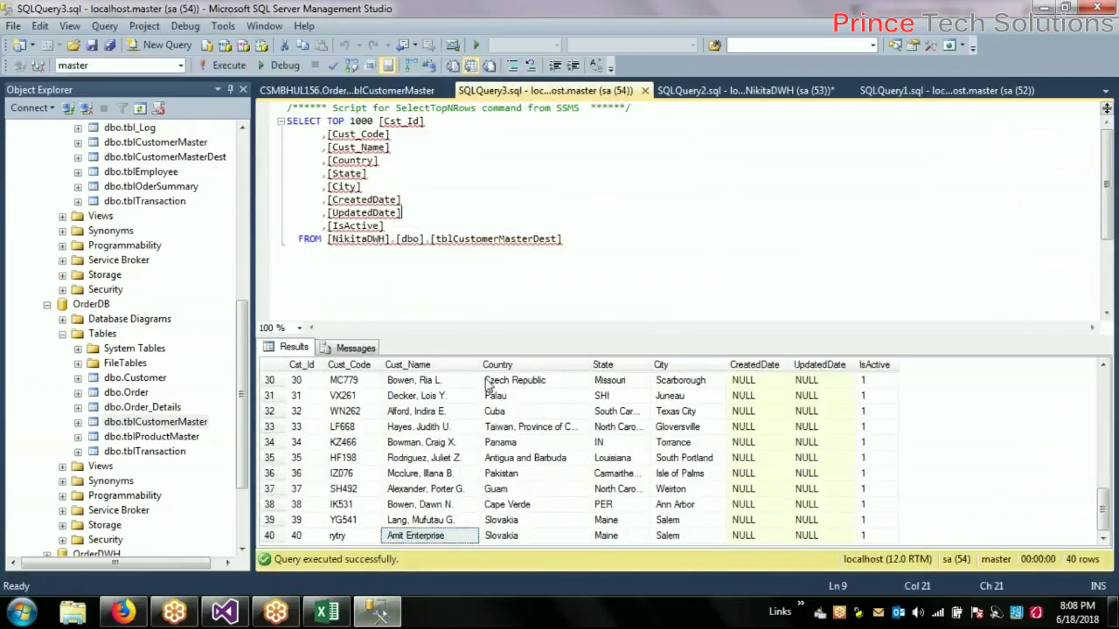
{"action": "left_click_drag", "start_coordinate": [479, 364], "coordinate": [540, 365]}
{"action": "left_click", "coordinate": [692, 289]}
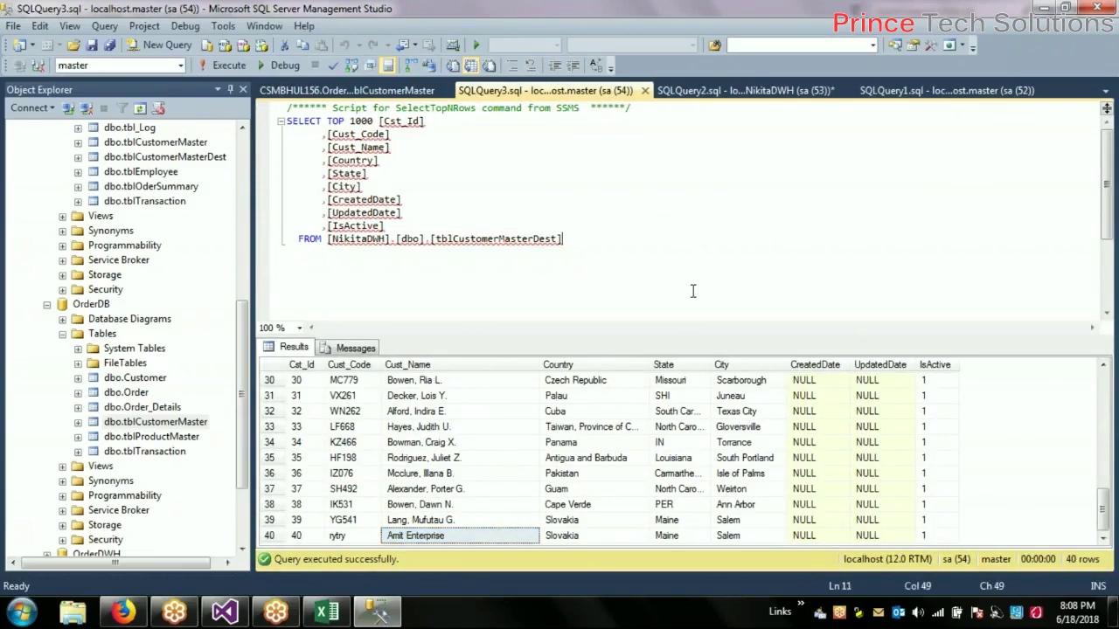
{"action": "left_click", "coordinate": [226, 66]}
{"action": "left_click", "coordinate": [346, 347]}
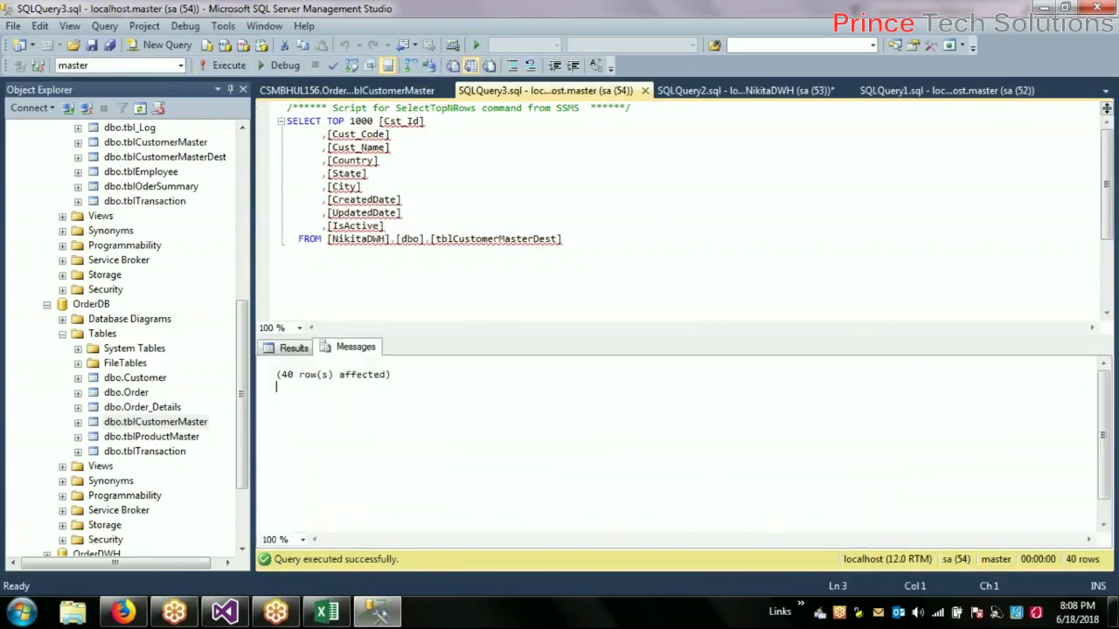
{"action": "left_click", "coordinate": [302, 353]}
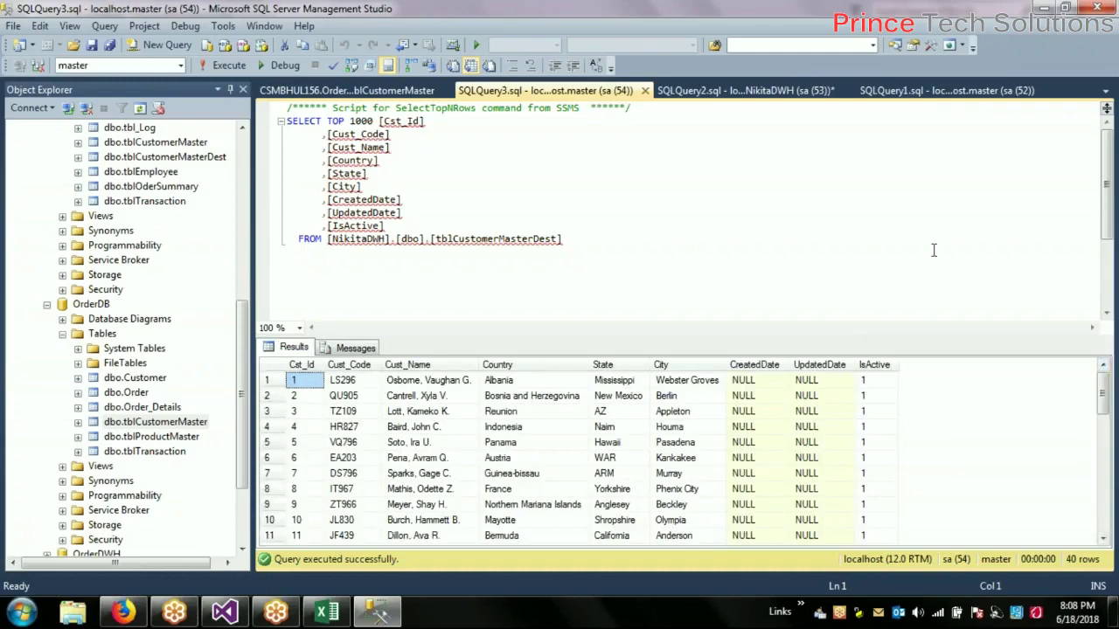
Widen the Cust_Name column in the query results and inspect the last record's customer name
{"action": "left_click_drag", "start_coordinate": [1101, 395], "coordinate": [1092, 535]}
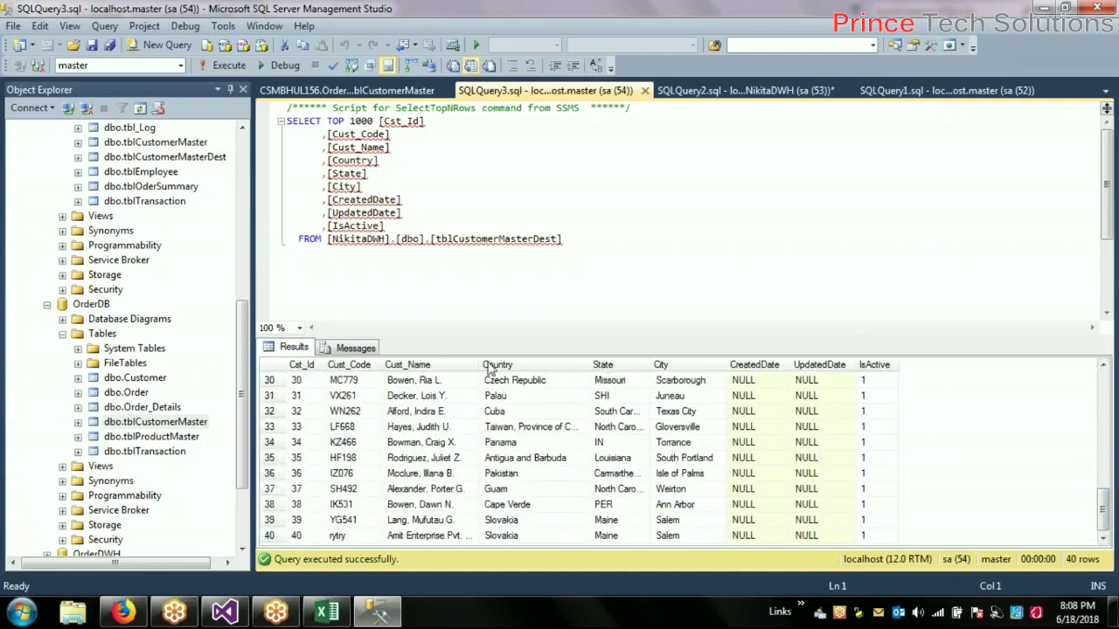
{"action": "left_click_drag", "start_coordinate": [483, 365], "coordinate": [560, 367]}
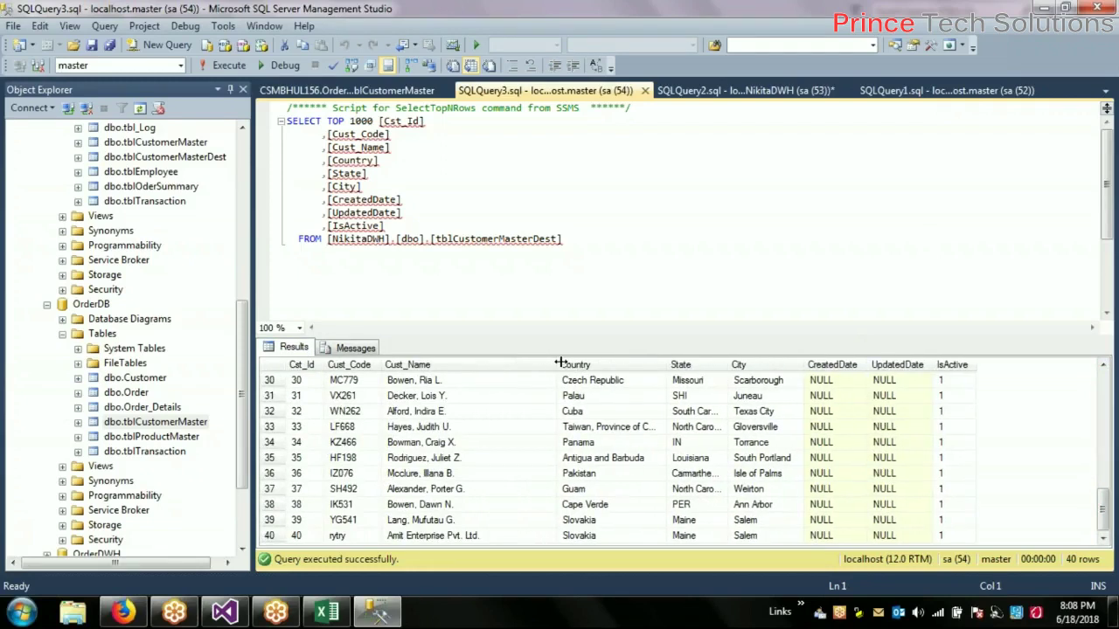
{"action": "left_click", "coordinate": [417, 536]}
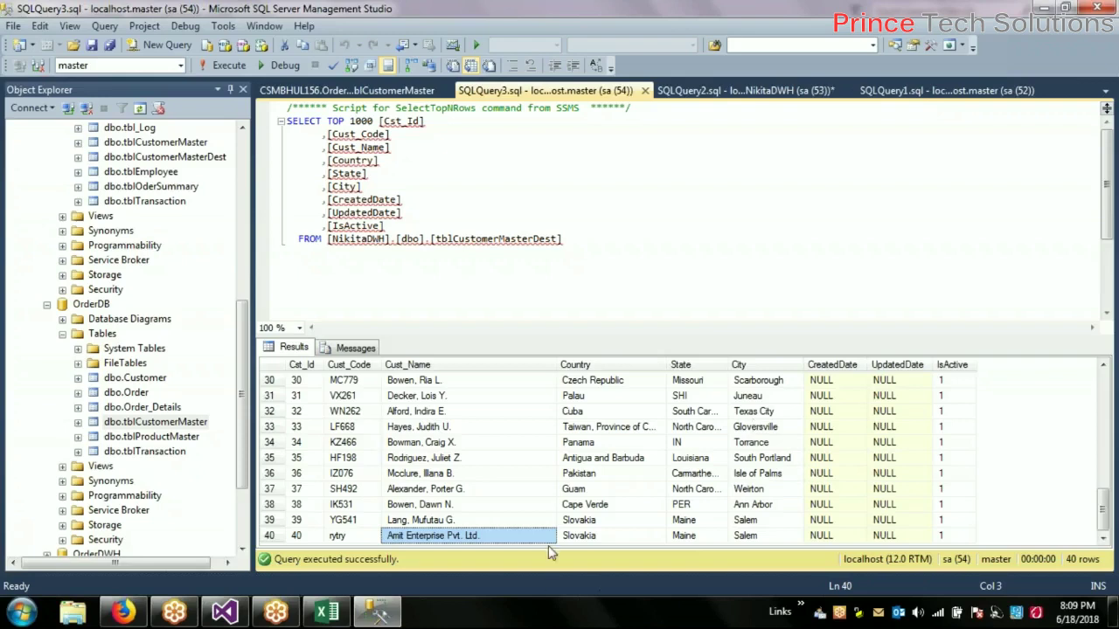
{"action": "left_click", "coordinate": [497, 365]}
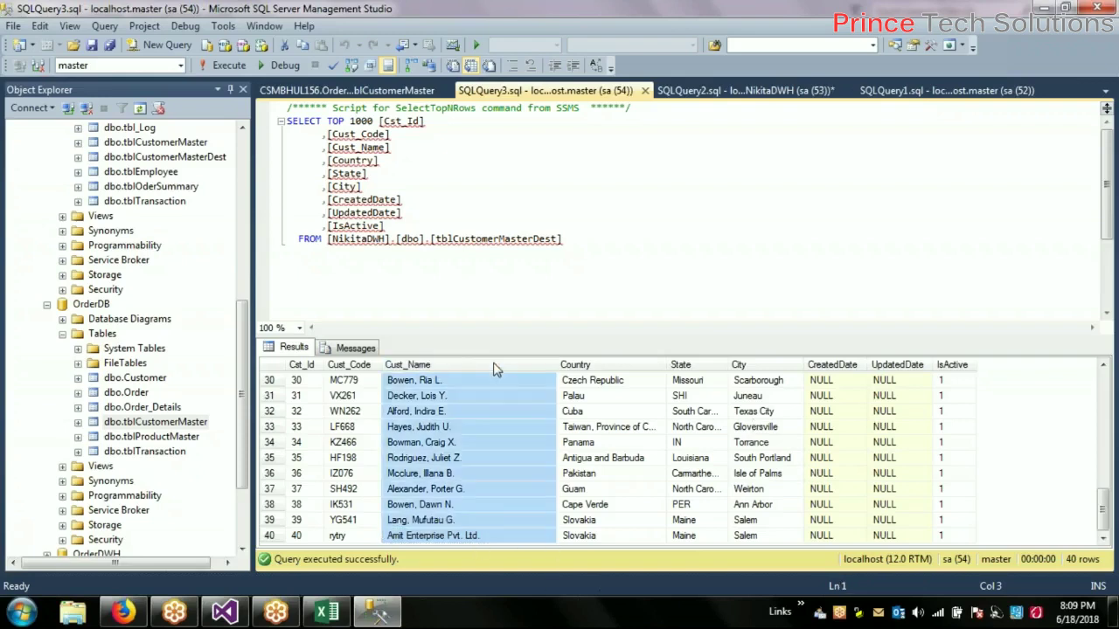
{"action": "left_click", "coordinate": [446, 537]}
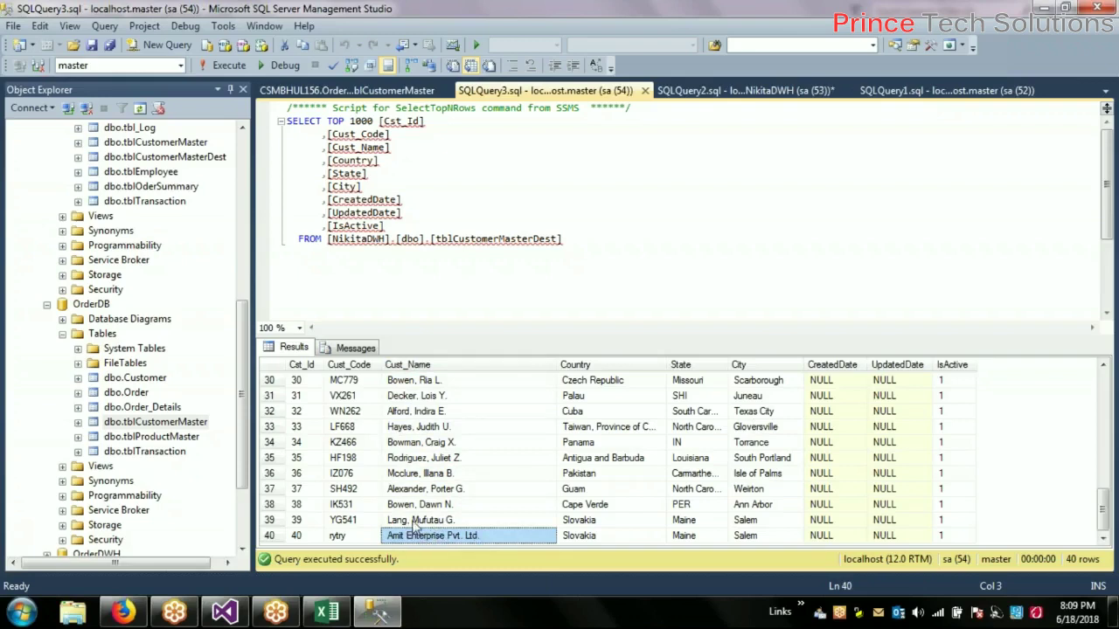
Examine the Country, State and City values of the last record in the tblCustomerMasterDest results
{"action": "left_click", "coordinate": [765, 537]}
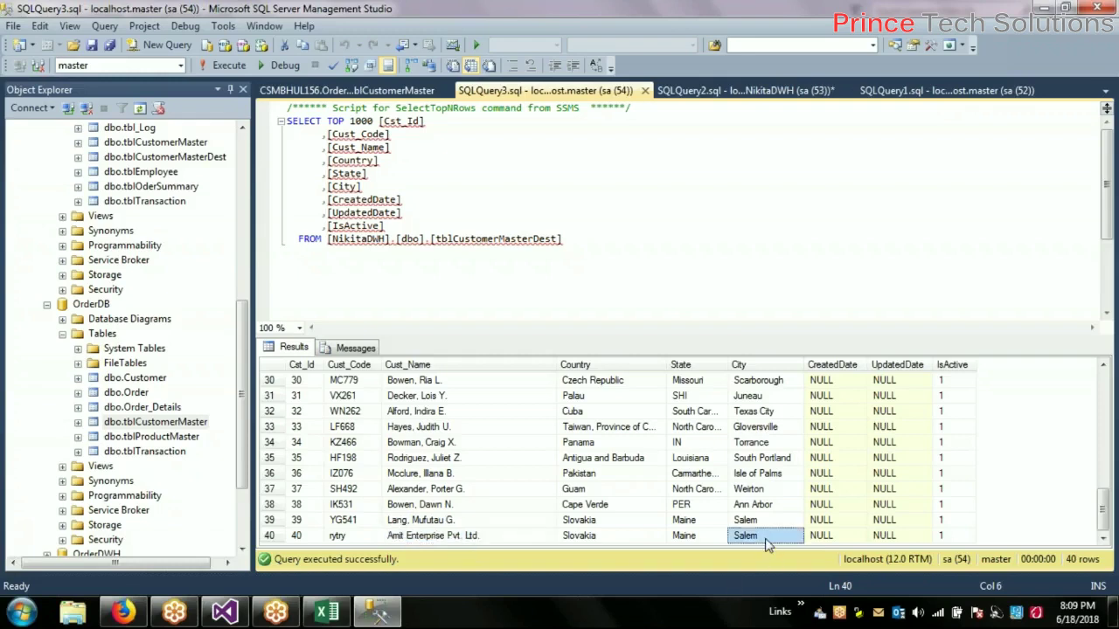
{"action": "key", "text": "Left"}
{"action": "key", "text": "Left"}
{"action": "key", "text": "Right"}
{"action": "key", "text": "Right"}
{"action": "key", "text": "Left"}
{"action": "key", "text": "Left"}
{"action": "key", "text": "Right"}
{"action": "key", "text": "Right"}
Return to the source tblCustomerMaster rows and set the last record's Country to Panama and State to IN
{"action": "left_click", "coordinate": [350, 90]}
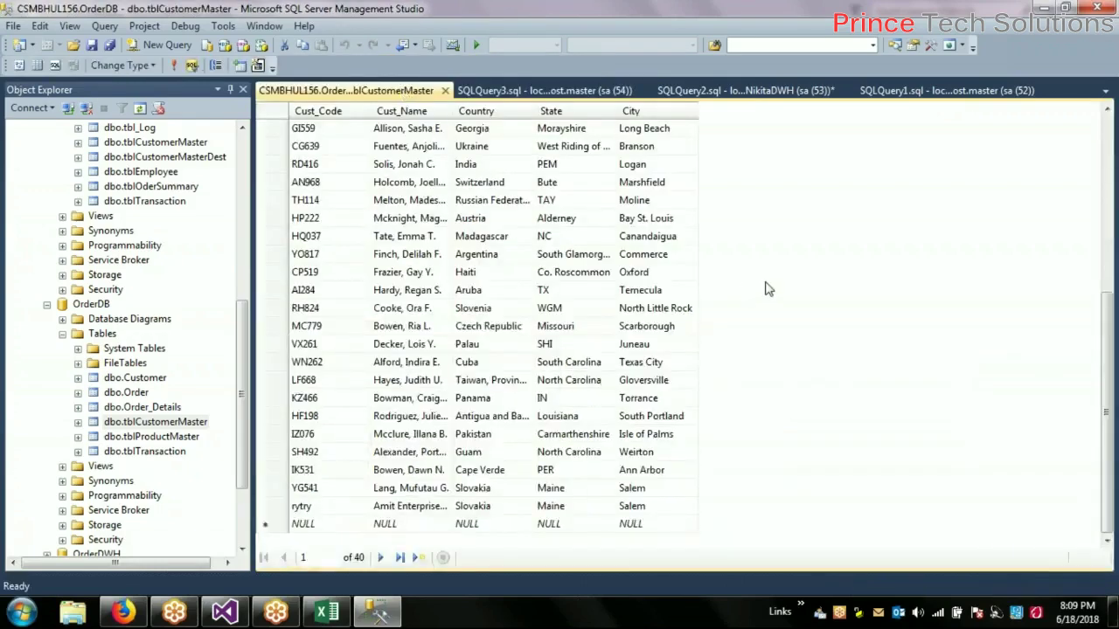
{"action": "left_click", "coordinate": [505, 511]}
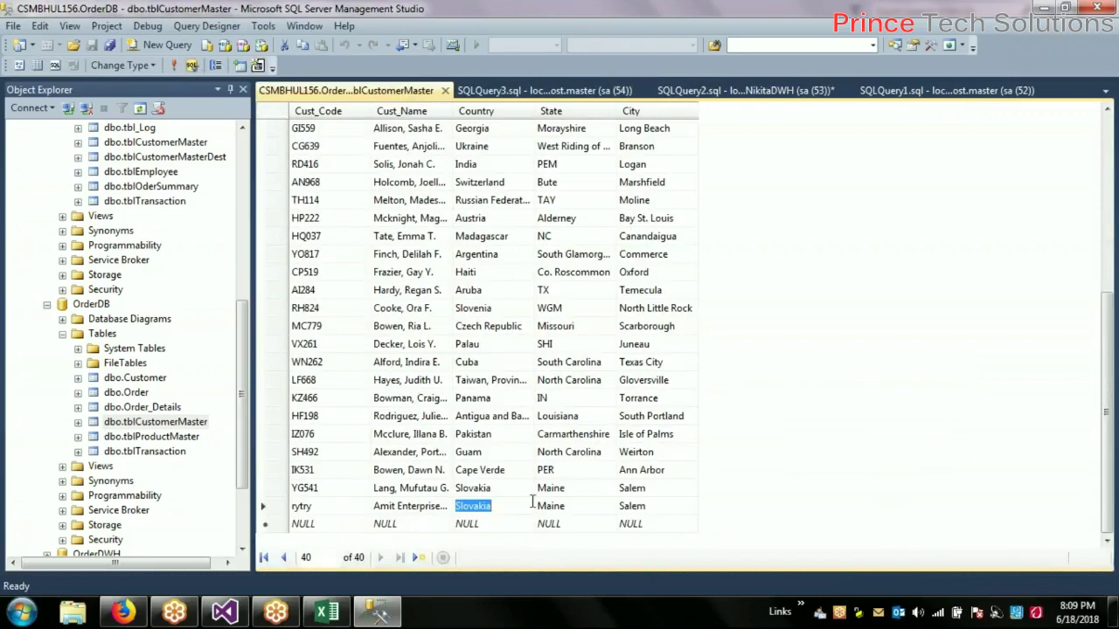
{"action": "left_click", "coordinate": [514, 402]}
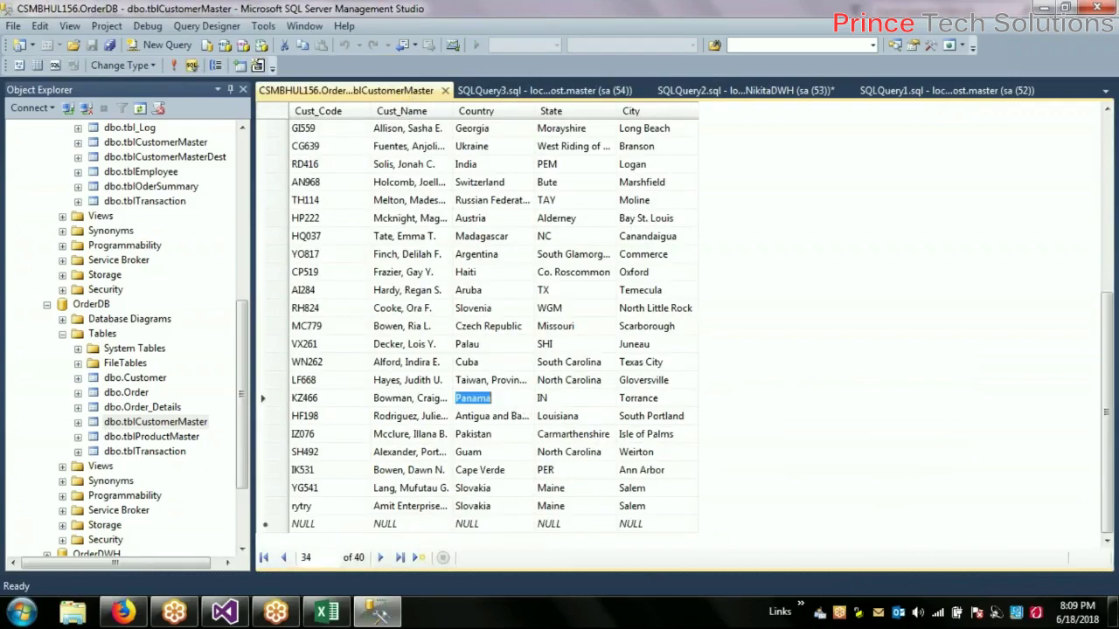
{"action": "key", "text": "ctrl+c"}
{"action": "left_click", "coordinate": [515, 510]}
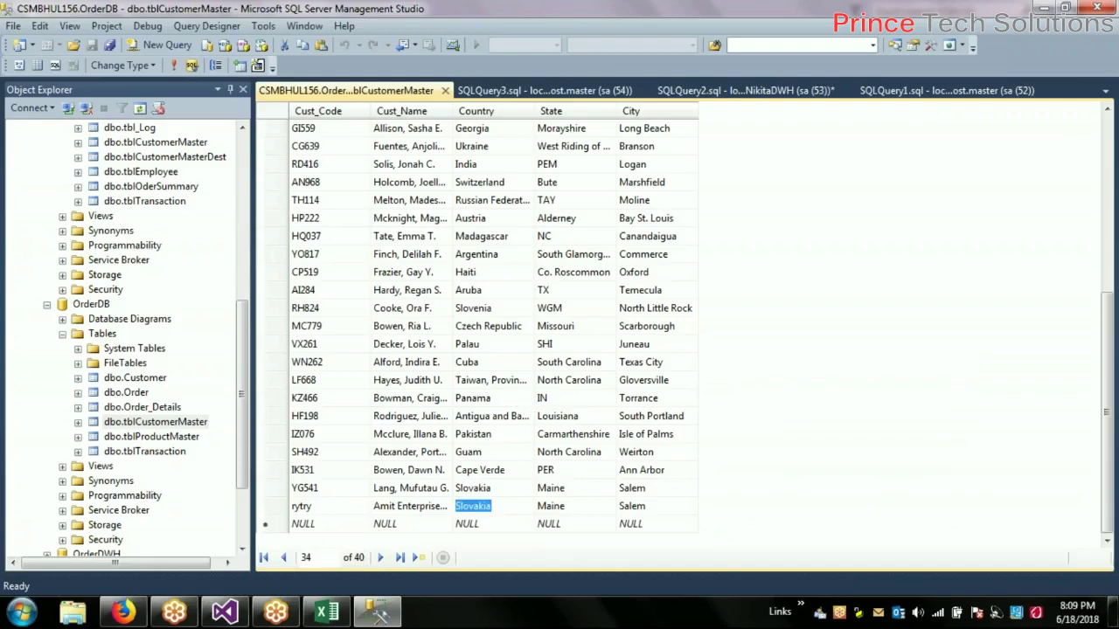
{"action": "key", "text": "ctrl+v"}
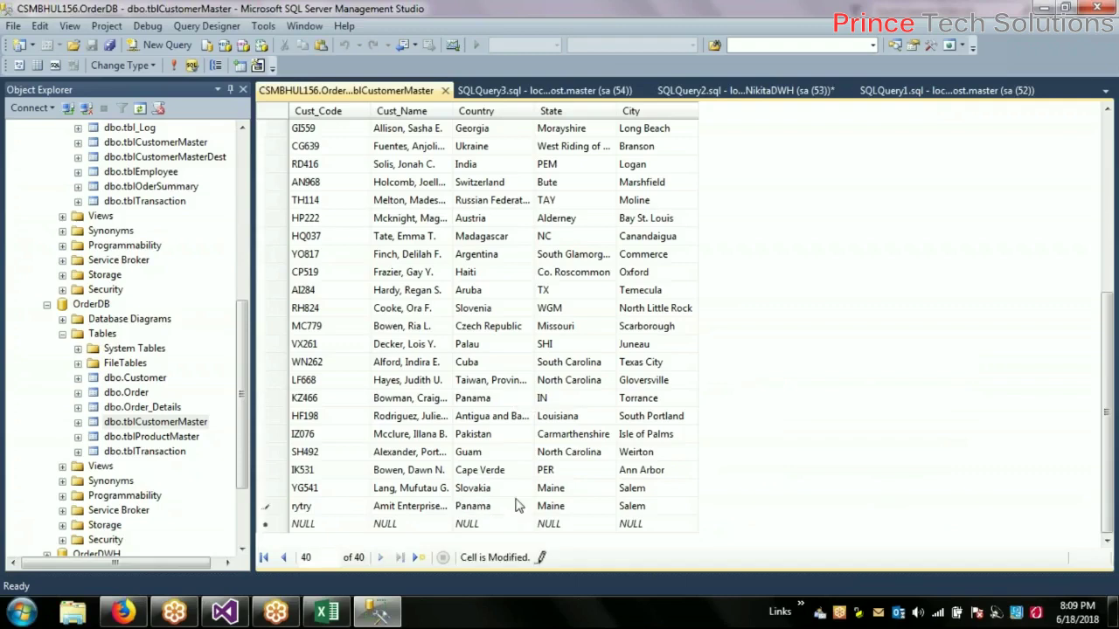
{"action": "left_click", "coordinate": [557, 400]}
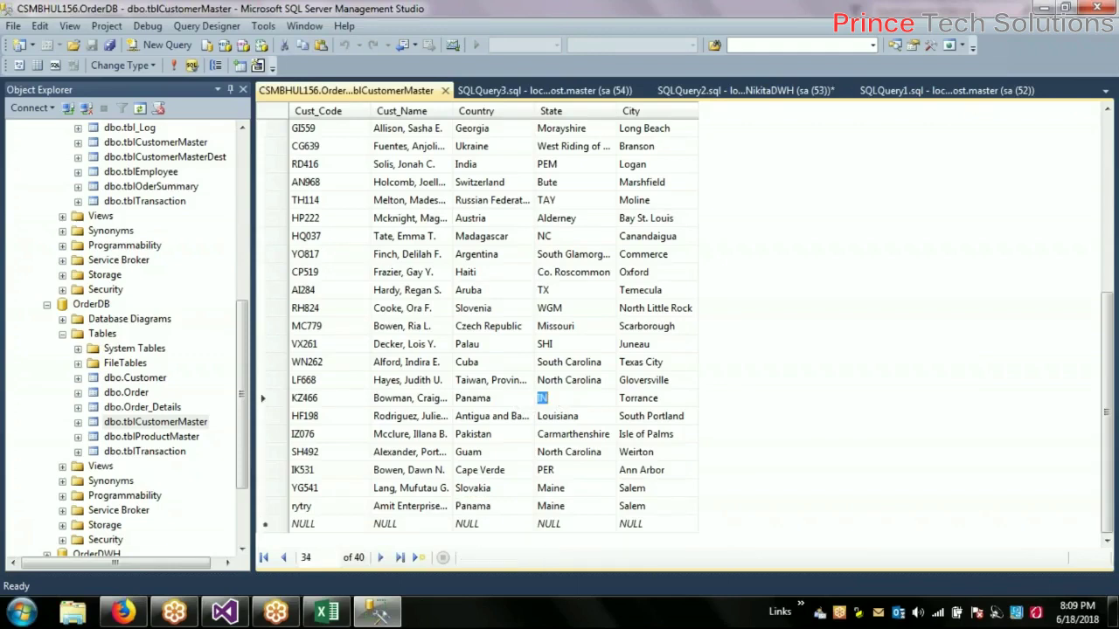
{"action": "left_click", "coordinate": [565, 506]}
{"action": "key", "text": "ctrl+v"}
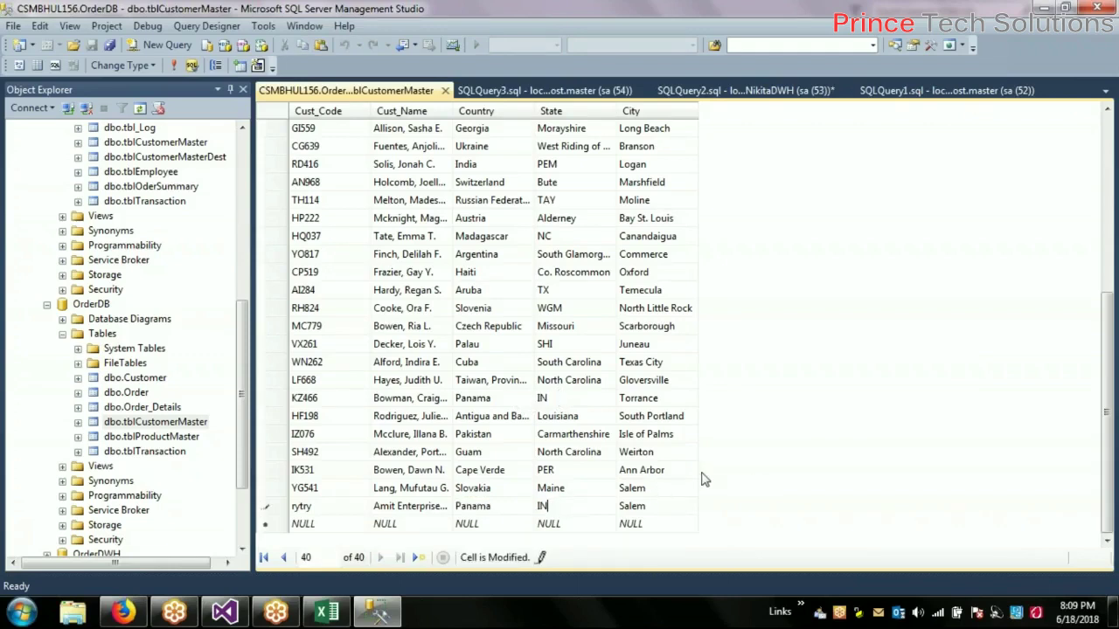
Copy the City value Torrance into the last record of the source table
{"action": "left_click", "coordinate": [630, 507]}
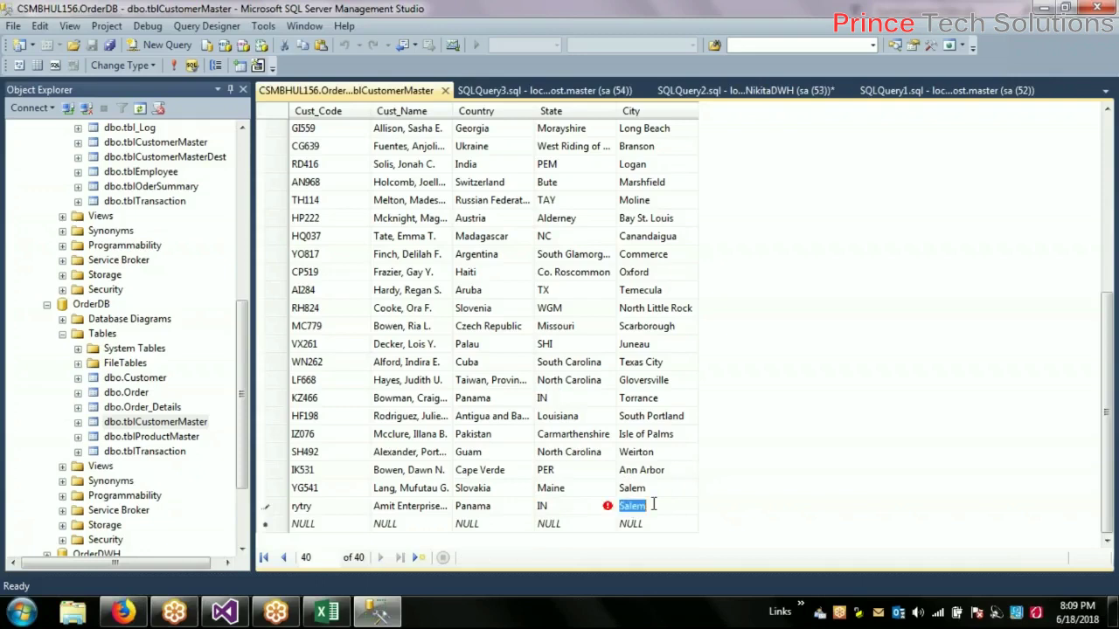
{"action": "left_click", "coordinate": [650, 398]}
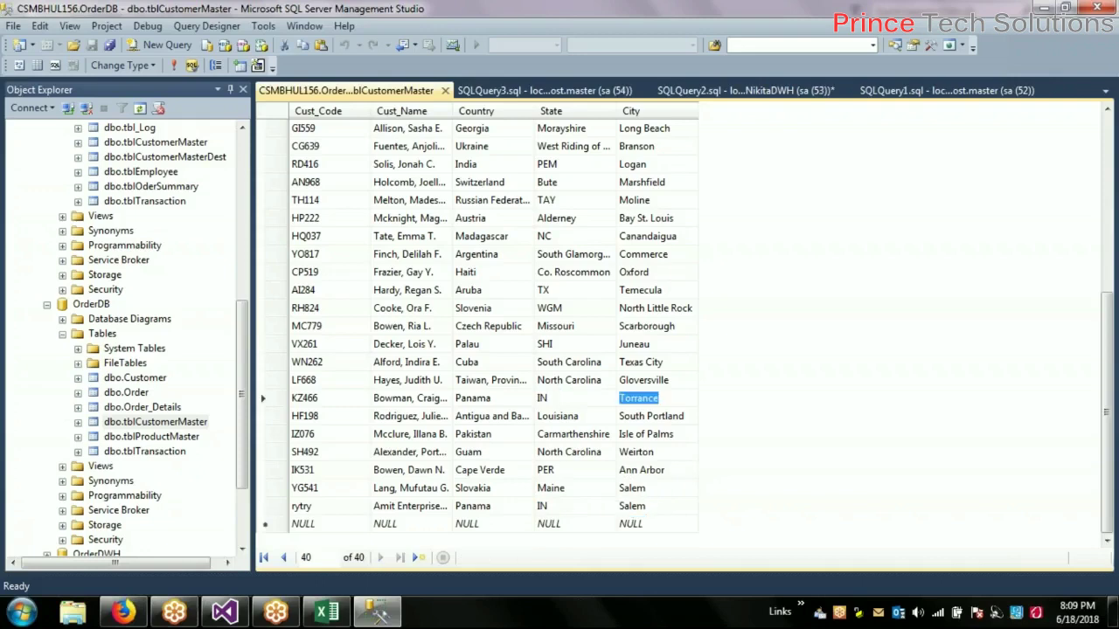
{"action": "left_click", "coordinate": [655, 507]}
{"action": "key", "text": "ctrl+v"}
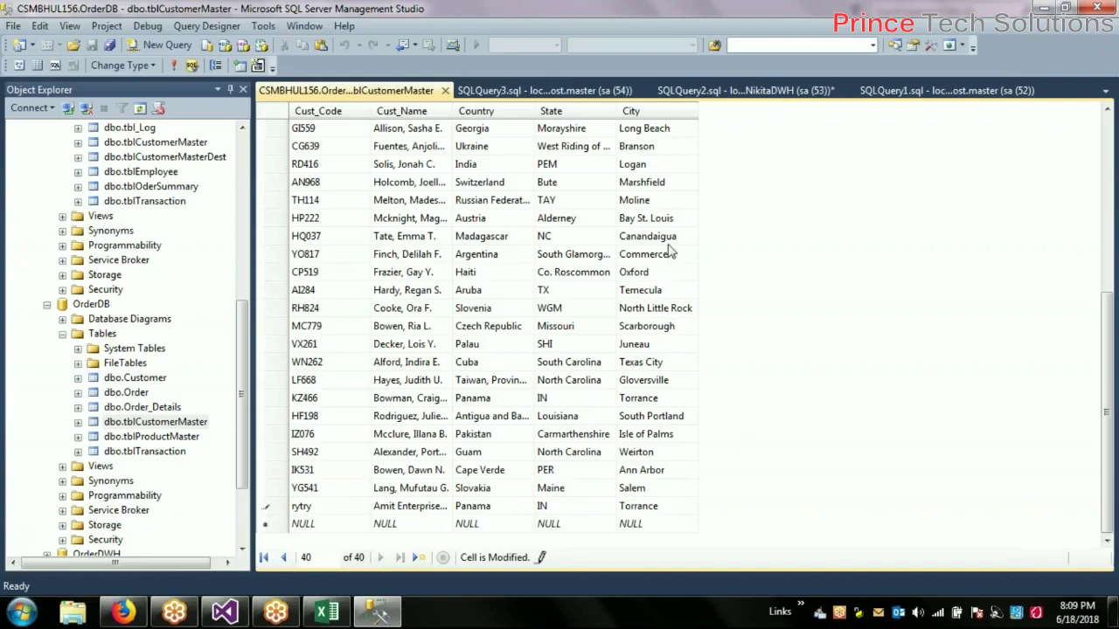
Replace the last source record's City with Branson, copied from another row, and commit the row
{"action": "left_click", "coordinate": [670, 149]}
{"action": "key", "text": "ctrl+c"}
{"action": "left_click", "coordinate": [651, 507]}
{"action": "key", "text": "ctrl+v"}
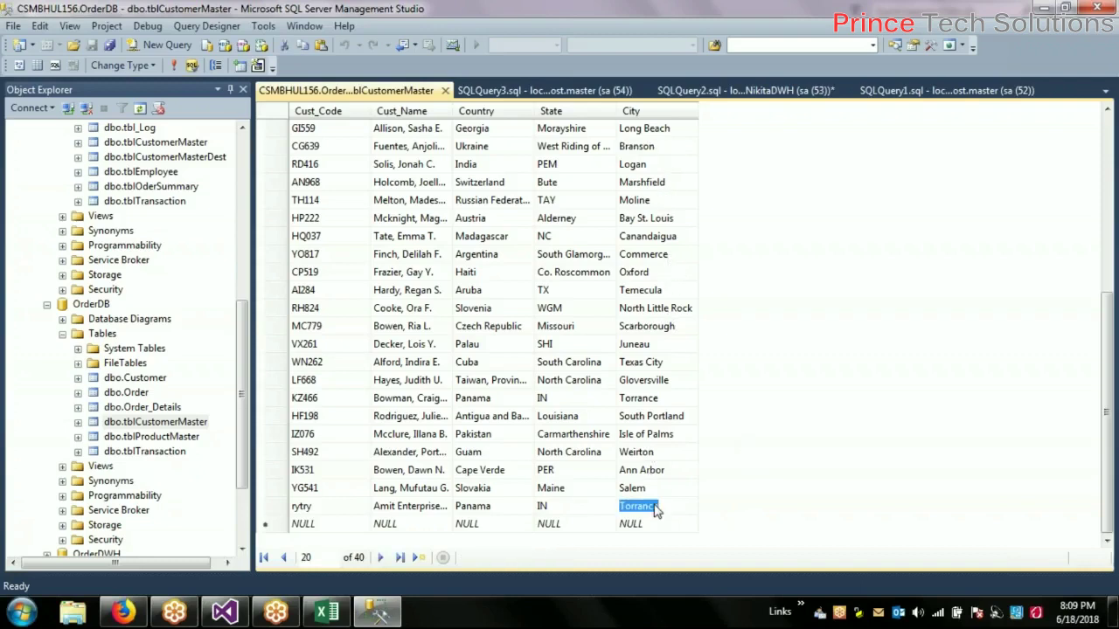
{"action": "left_click", "coordinate": [661, 401]}
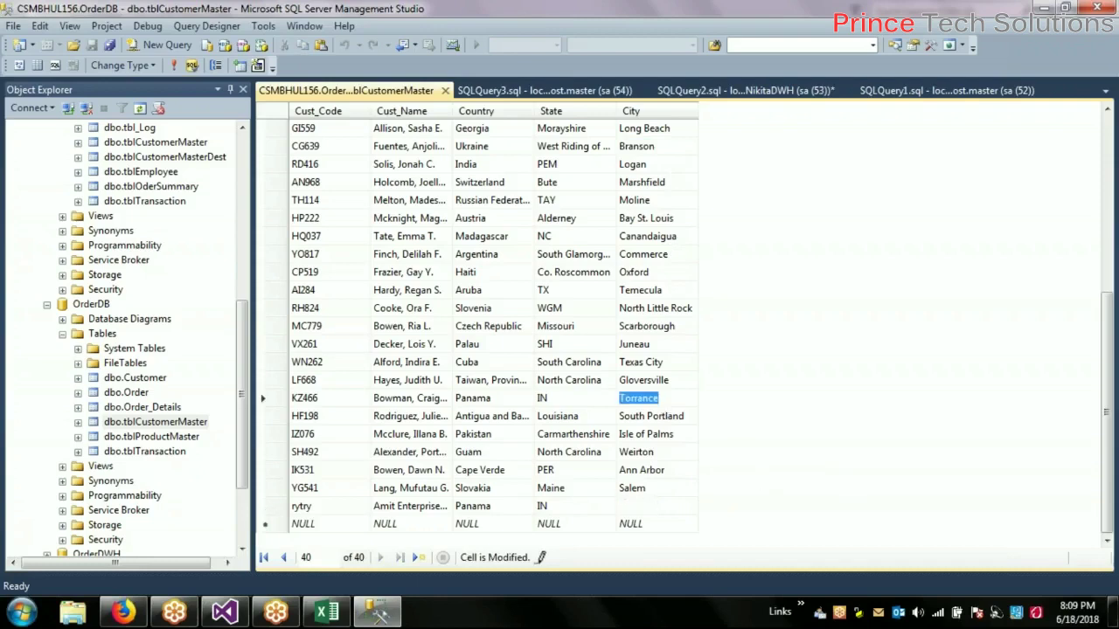
Review the edited Country, State and City cells of the last record in the source table
{"action": "left_click", "coordinate": [473, 507]}
{"action": "left_click", "coordinate": [545, 507]}
{"action": "left_click", "coordinate": [636, 507]}
{"action": "left_click", "coordinate": [472, 507]}
{"action": "left_click", "coordinate": [543, 507]}
{"action": "left_click", "coordinate": [637, 507]}
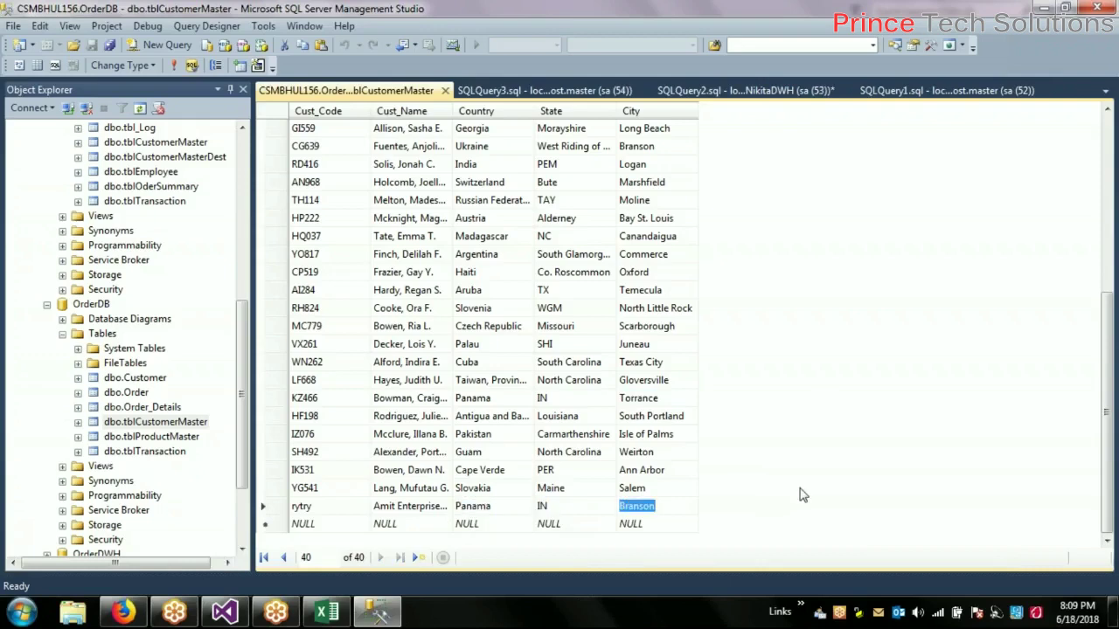
{"action": "left_click", "coordinate": [495, 507]}
{"action": "left_click", "coordinate": [547, 508]}
{"action": "left_click", "coordinate": [678, 499]}
{"action": "left_click", "coordinate": [486, 507]}
{"action": "left_click", "coordinate": [543, 506]}
{"action": "left_click", "coordinate": [651, 507]}
{"action": "left_click", "coordinate": [486, 507]}
{"action": "left_click", "coordinate": [543, 507]}
{"action": "left_click", "coordinate": [636, 507]}
{"action": "right_click", "coordinate": [819, 466]}
{"action": "left_click", "coordinate": [793, 476]}
Reload the source tblCustomerMaster rows and check the last record's stored values
{"action": "left_click", "coordinate": [487, 508]}
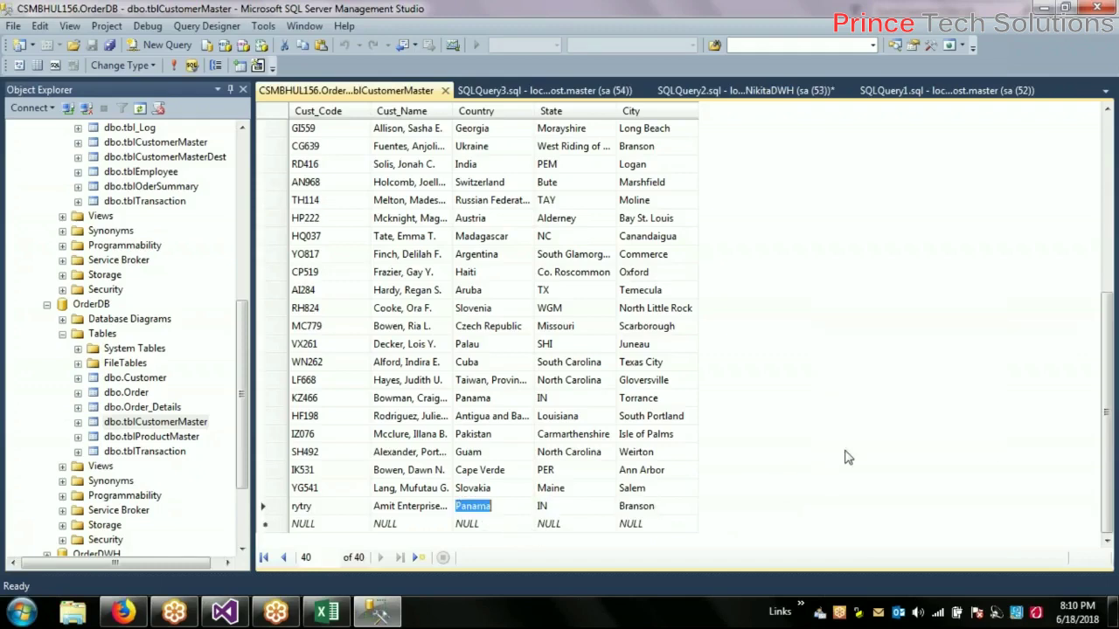
{"action": "key", "text": "Delete"}
{"action": "left_click", "coordinate": [174, 65]}
{"action": "scroll", "coordinate": [799, 429], "scroll_direction": "down", "scroll_amount": 6}
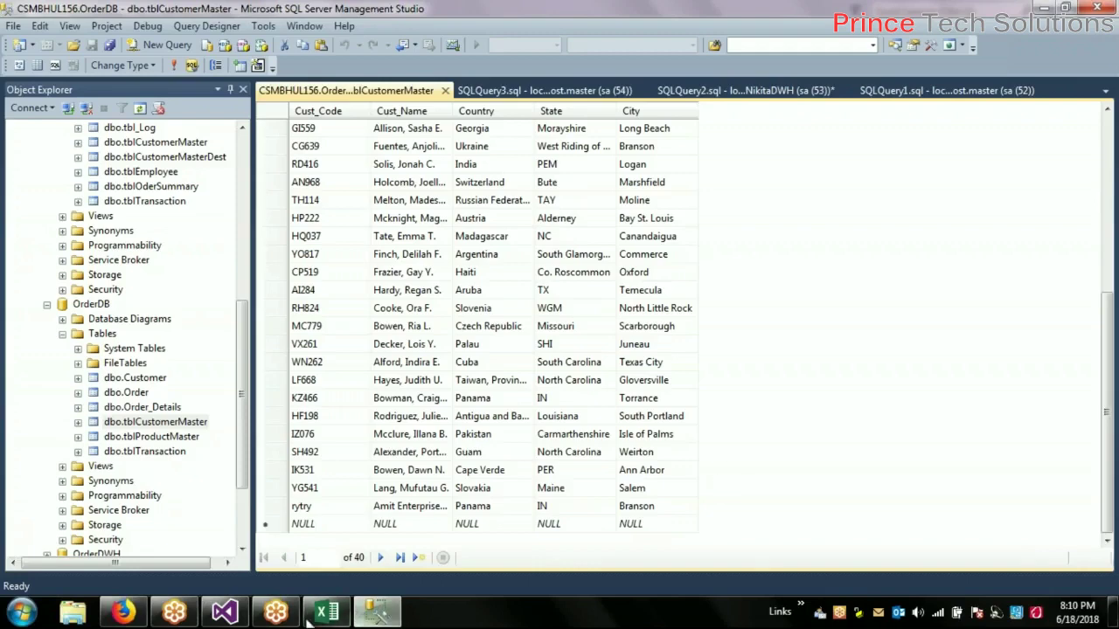
Switch to Visual Studio, hide the debug output and run the SDC4.dtsx package
{"action": "left_click", "coordinate": [229, 616]}
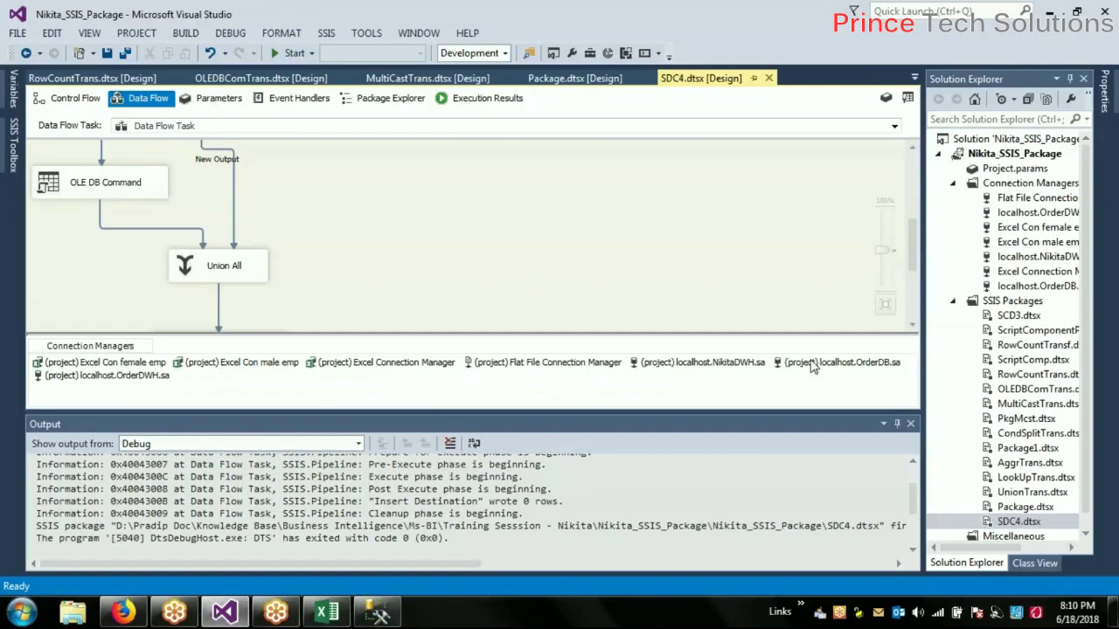
{"action": "left_click", "coordinate": [909, 425]}
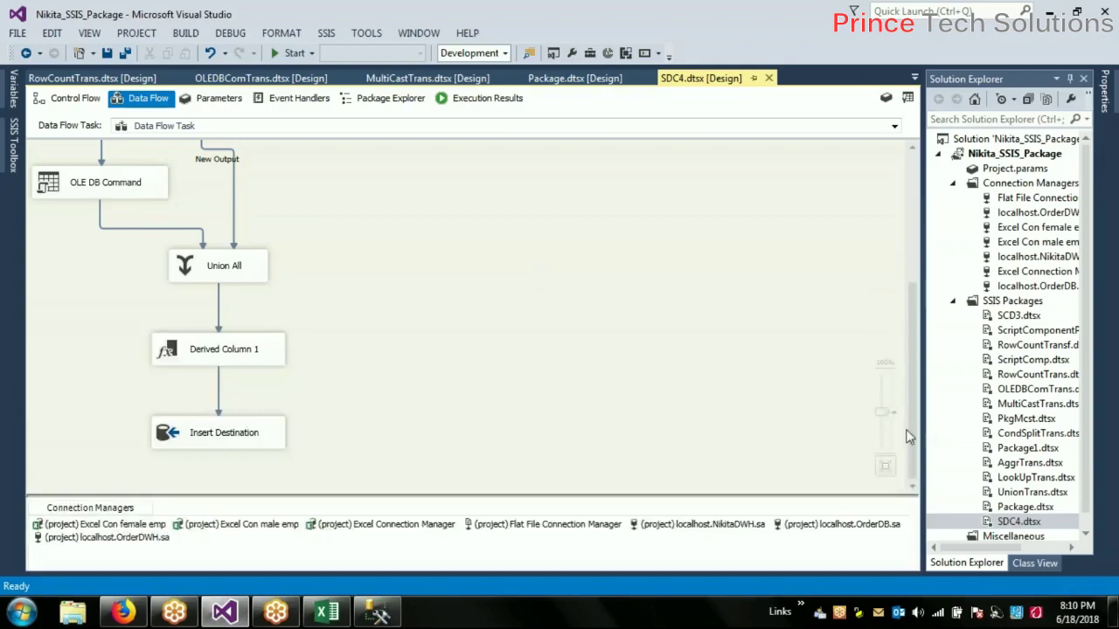
{"action": "left_click", "coordinate": [289, 53]}
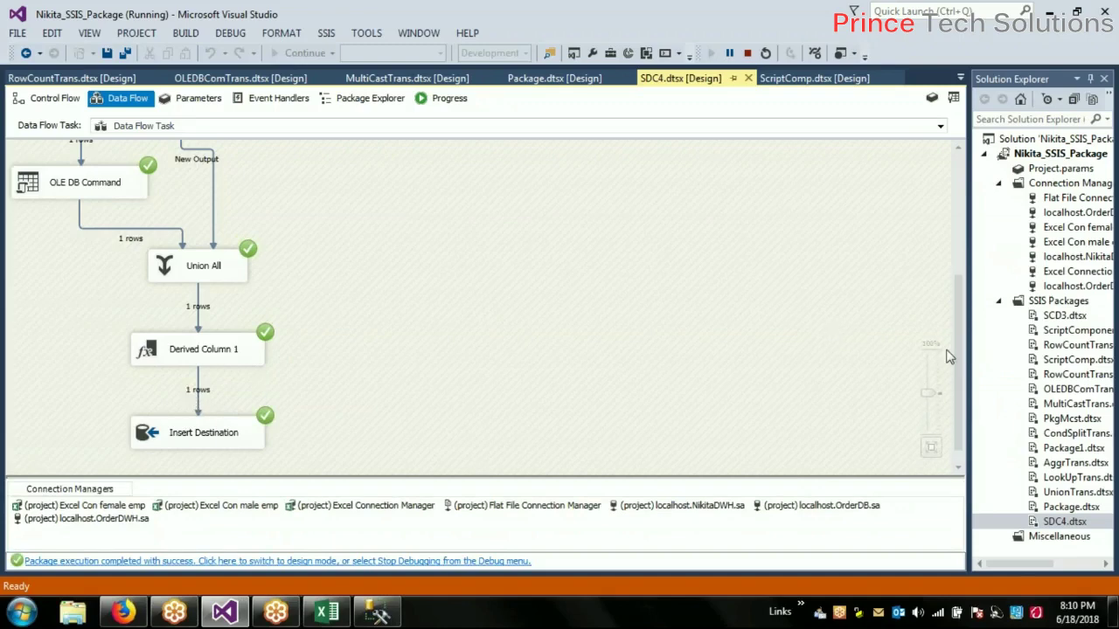
Review the row counts along the executed data flow from tblCustomerMaster to Insert Destination, and stop debugging
{"action": "left_click", "coordinate": [956, 200]}
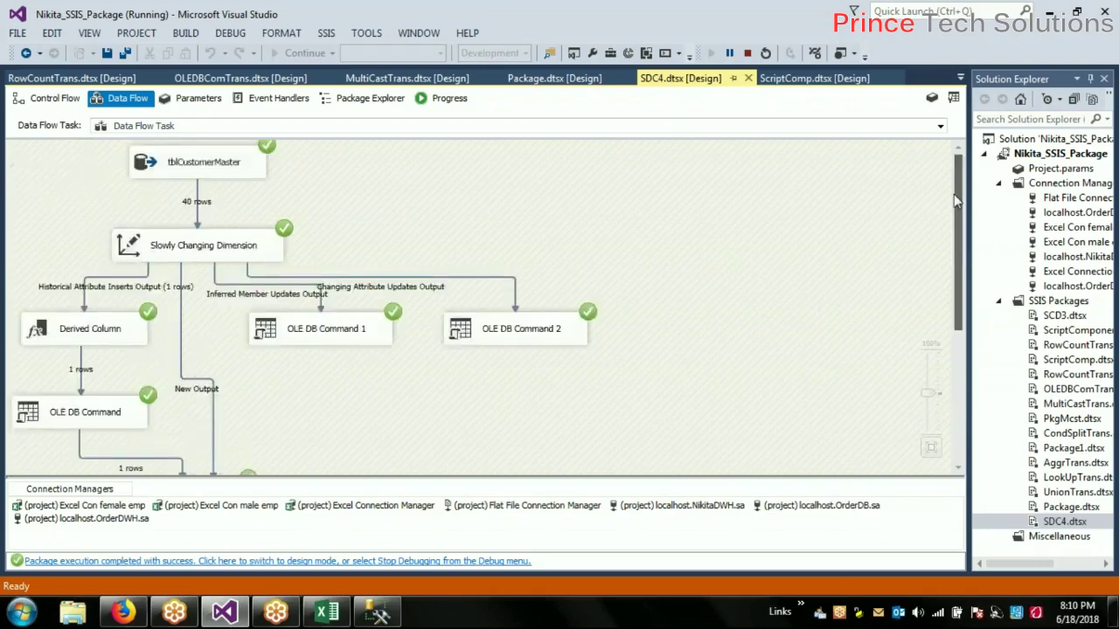
{"action": "left_click_drag", "start_coordinate": [956, 200], "coordinate": [924, 411]}
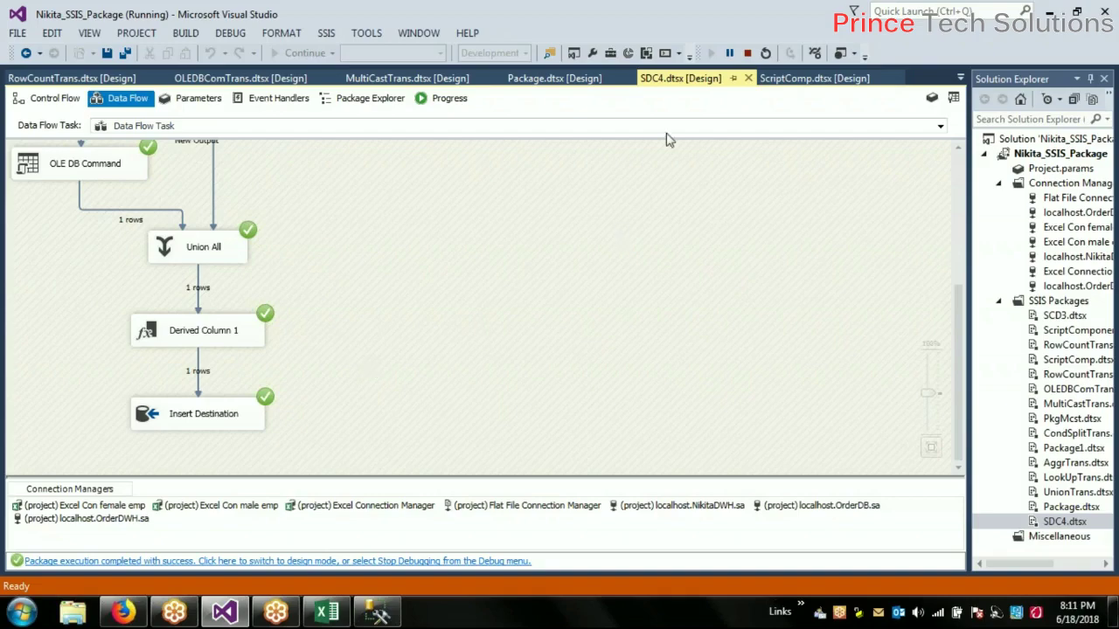
{"action": "left_click", "coordinate": [748, 53]}
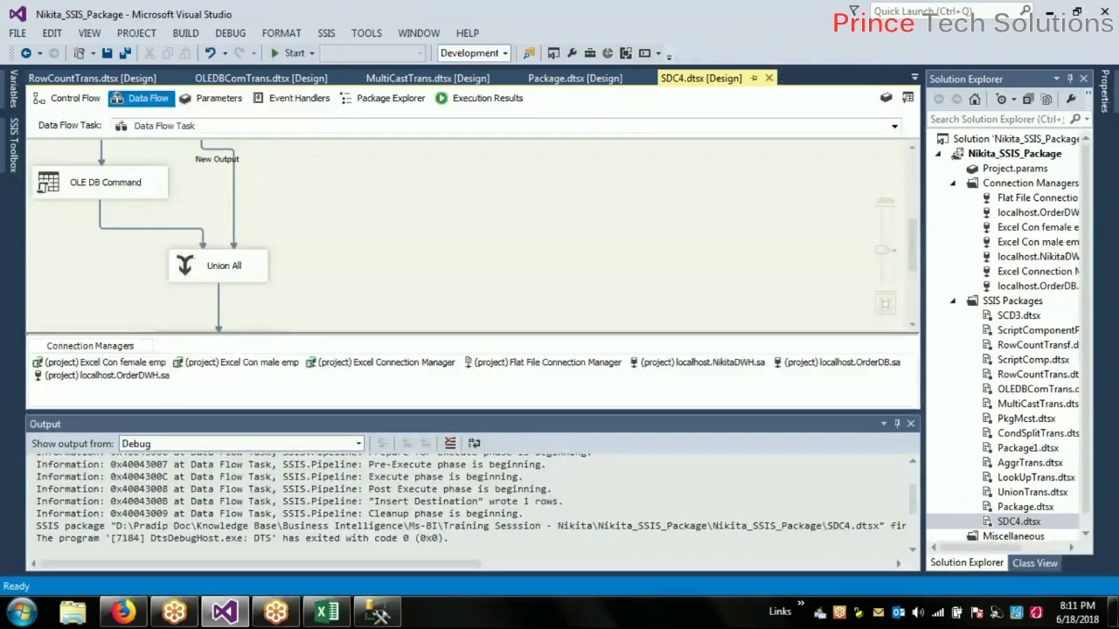
In SQL Server Management Studio, rerun the tblCustomerMasterDest query and fit the Cust_Name column to show the last records' full names
{"action": "left_click", "coordinate": [378, 611]}
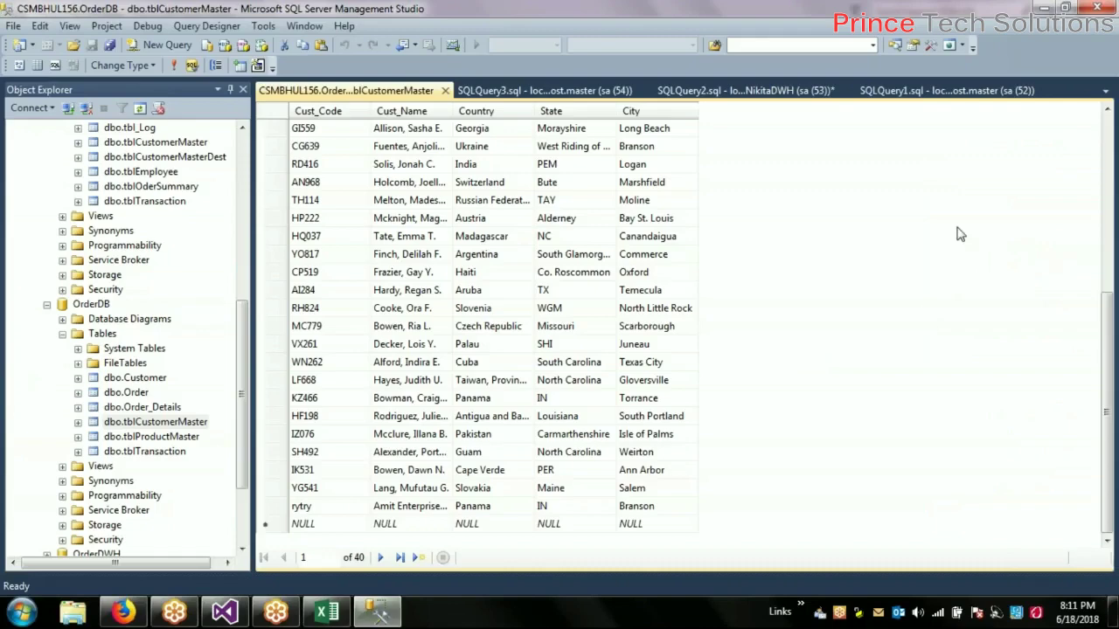
{"action": "left_click", "coordinate": [540, 91]}
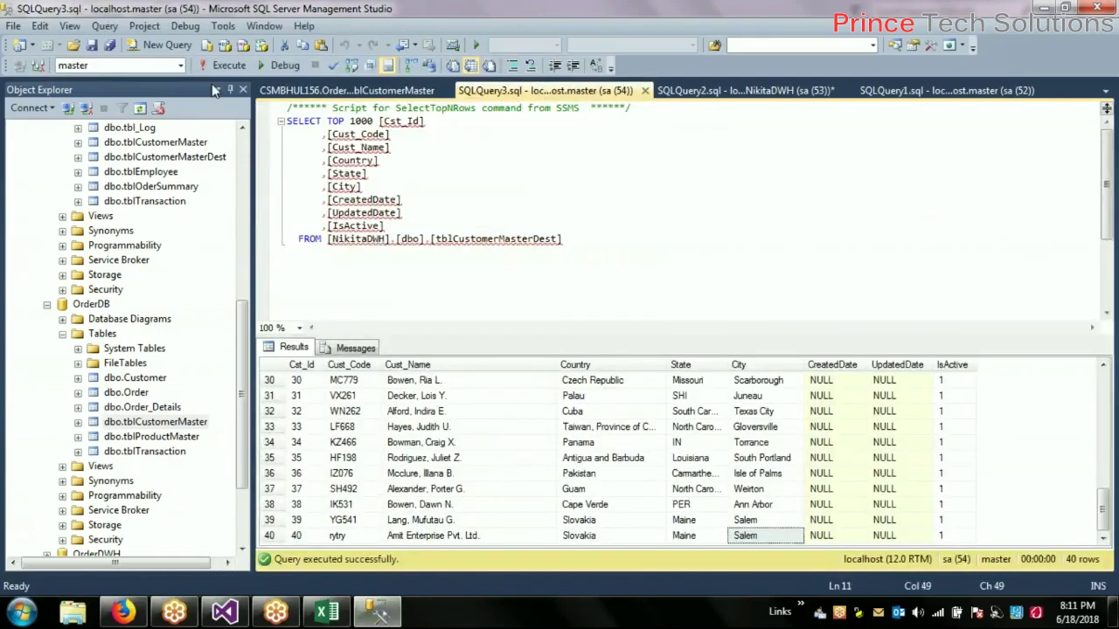
{"action": "left_click", "coordinate": [244, 67]}
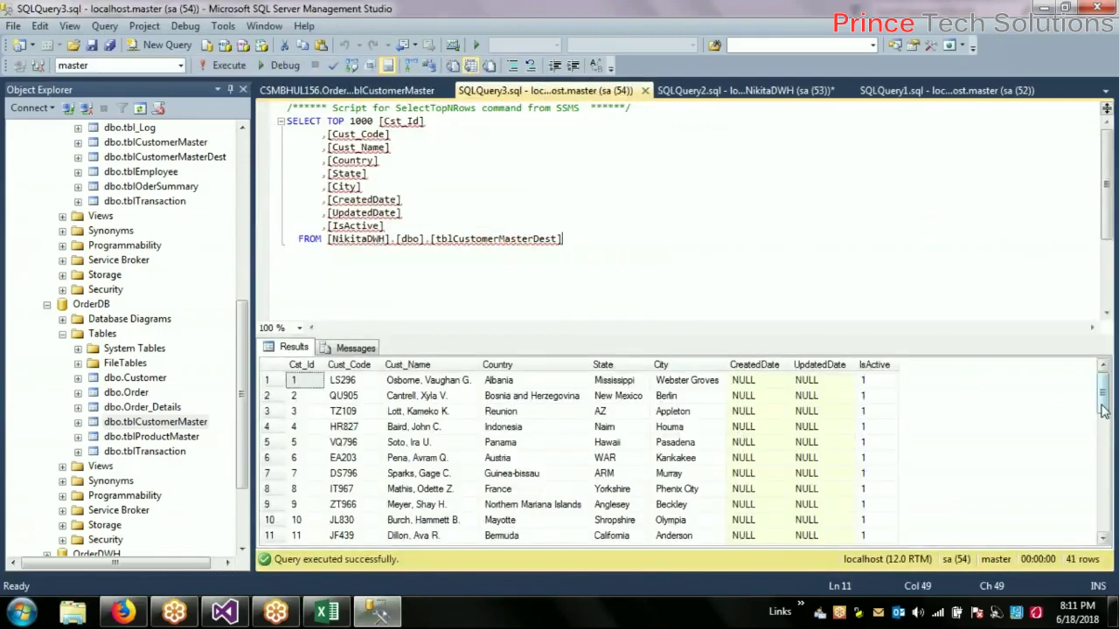
{"action": "left_click_drag", "start_coordinate": [1103, 404], "coordinate": [1103, 520]}
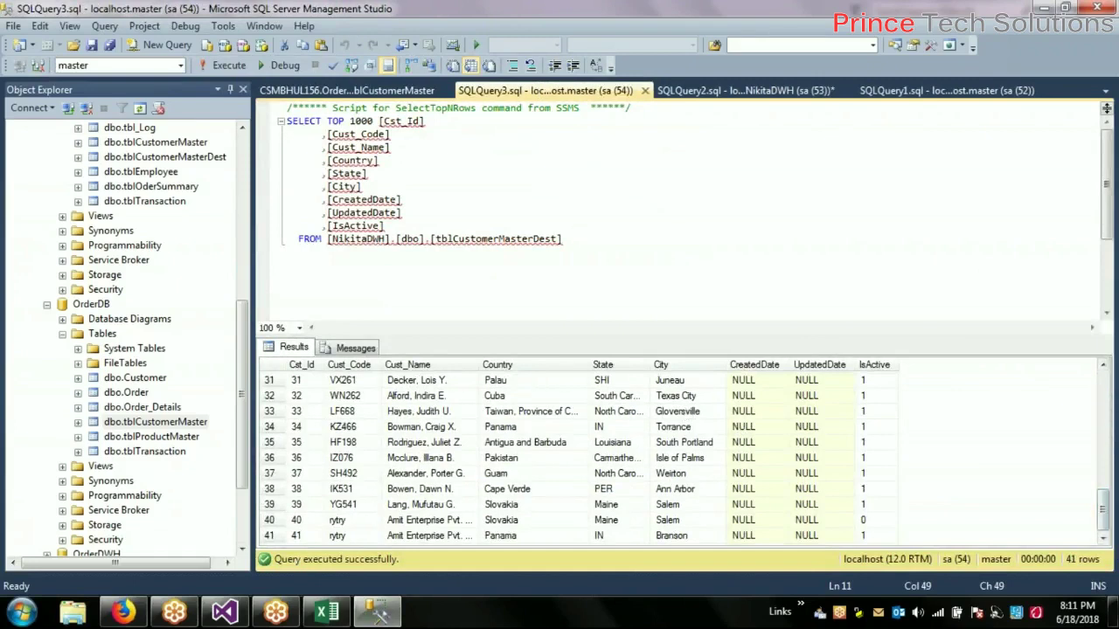
{"action": "double_click", "coordinate": [485, 360]}
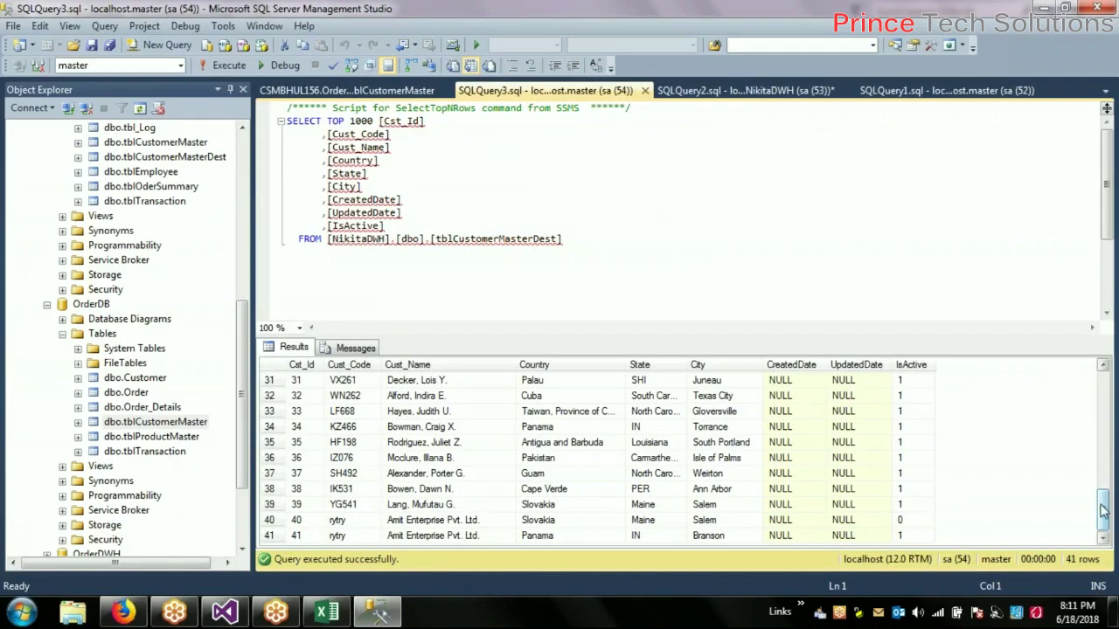
Examine the customer name, Country, State and City of the record with Cst_Id 40 in the destination results
{"action": "left_click", "coordinate": [492, 524]}
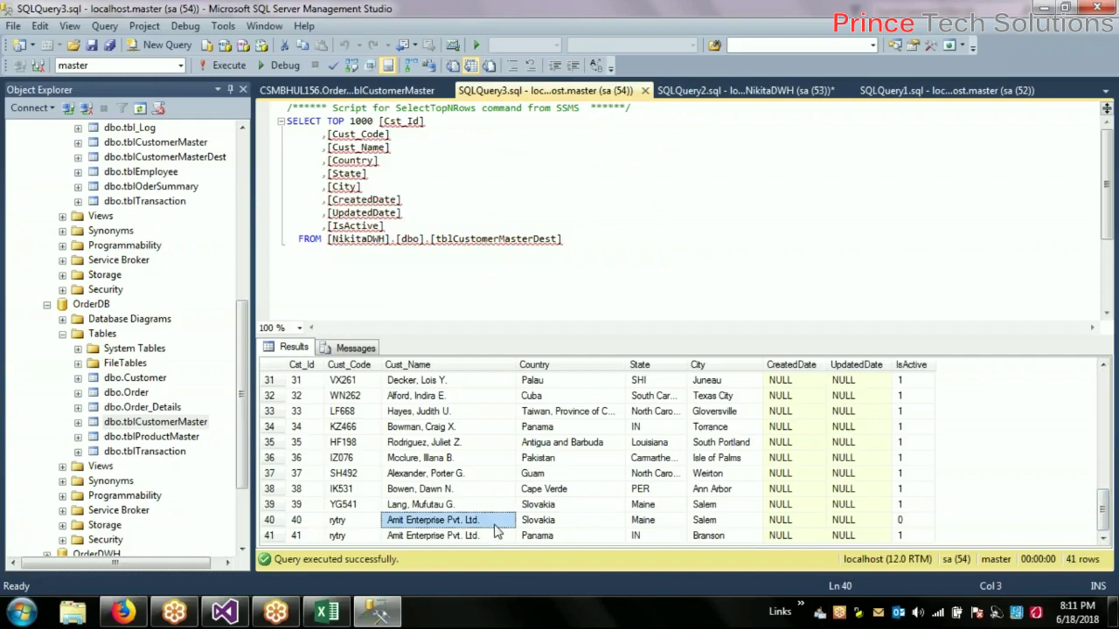
{"action": "left_click", "coordinate": [544, 527]}
{"action": "left_click_drag", "start_coordinate": [655, 522], "coordinate": [791, 533]}
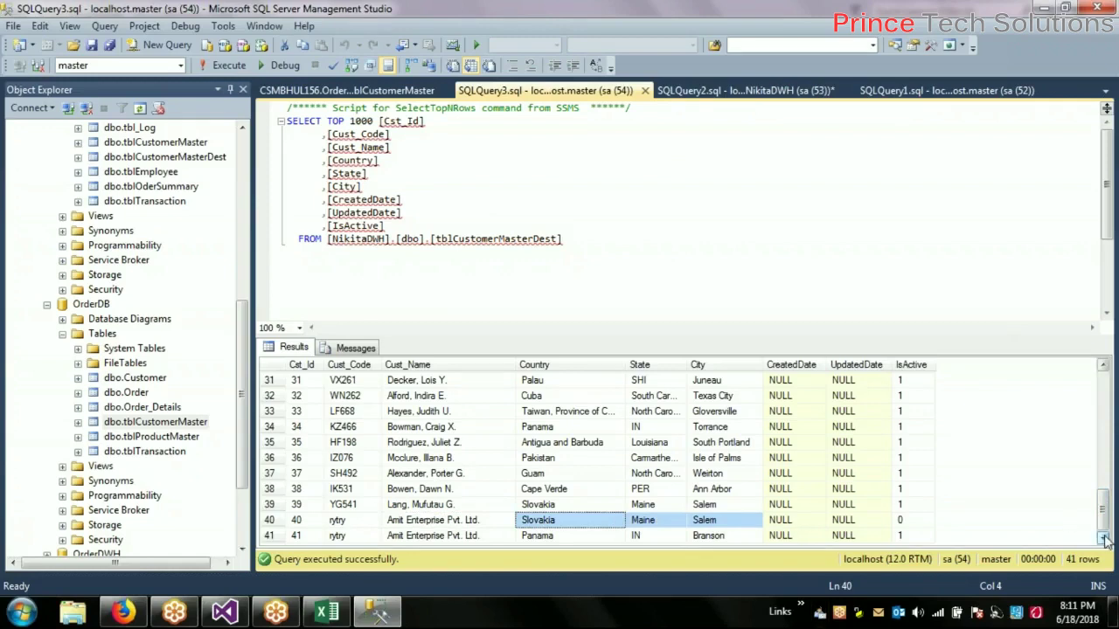
Examine the name, Country, State, City, date and IsActive values of the record with Cst_Id 41
{"action": "left_click", "coordinate": [437, 537]}
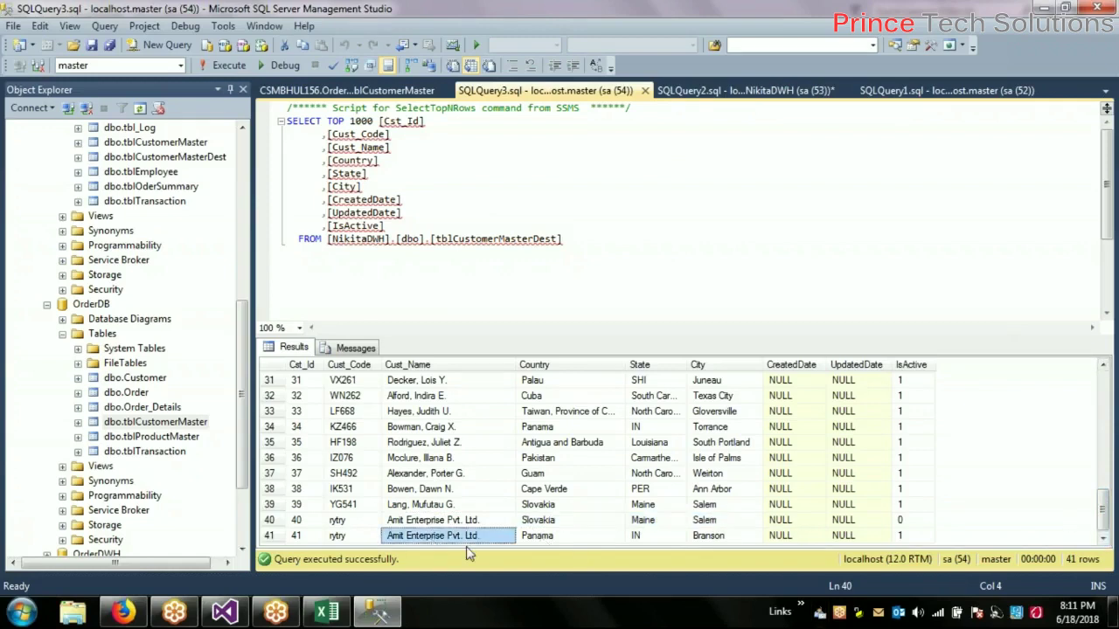
{"action": "left_click", "coordinate": [551, 538]}
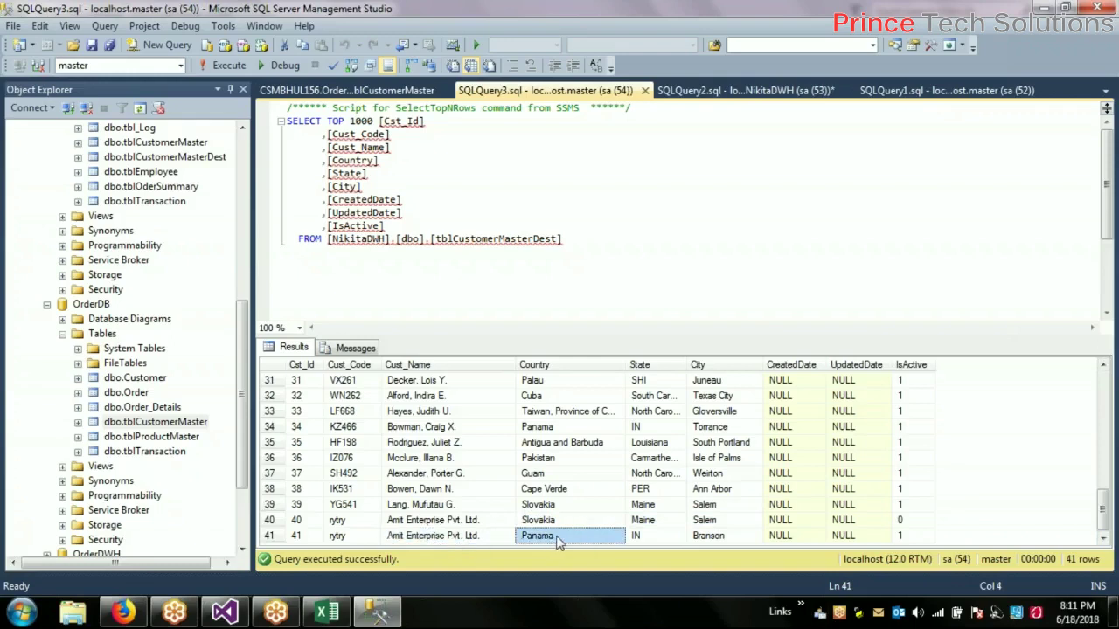
{"action": "left_click", "coordinate": [657, 536]}
{"action": "left_click", "coordinate": [715, 542]}
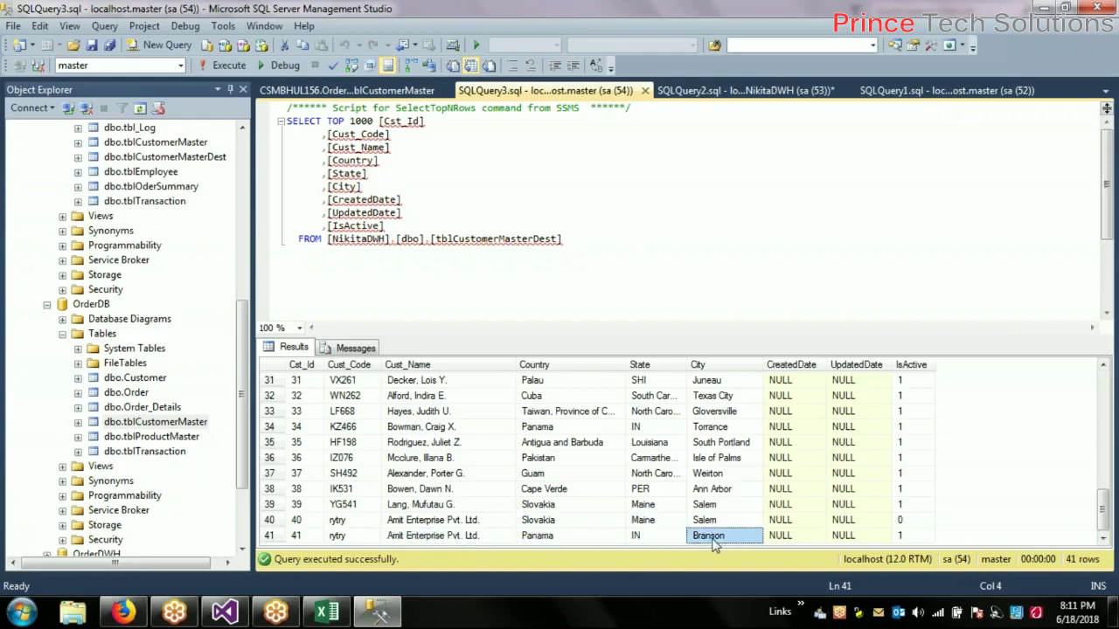
{"action": "left_click", "coordinate": [796, 543]}
{"action": "left_click", "coordinate": [852, 542]}
{"action": "left_click", "coordinate": [795, 542]}
{"action": "left_click", "coordinate": [852, 542]}
{"action": "left_click", "coordinate": [931, 540]}
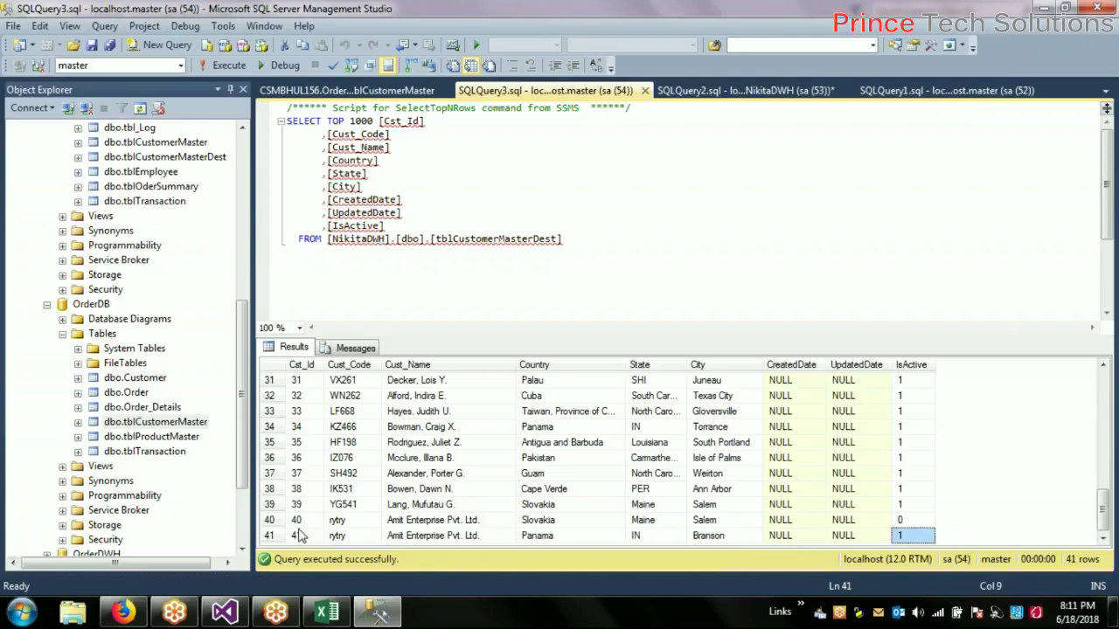
Compare the destination records with Cst_Id 40 and 41, checking the IsActive flag of each
{"action": "left_click_drag", "start_coordinate": [307, 523], "coordinate": [923, 542]}
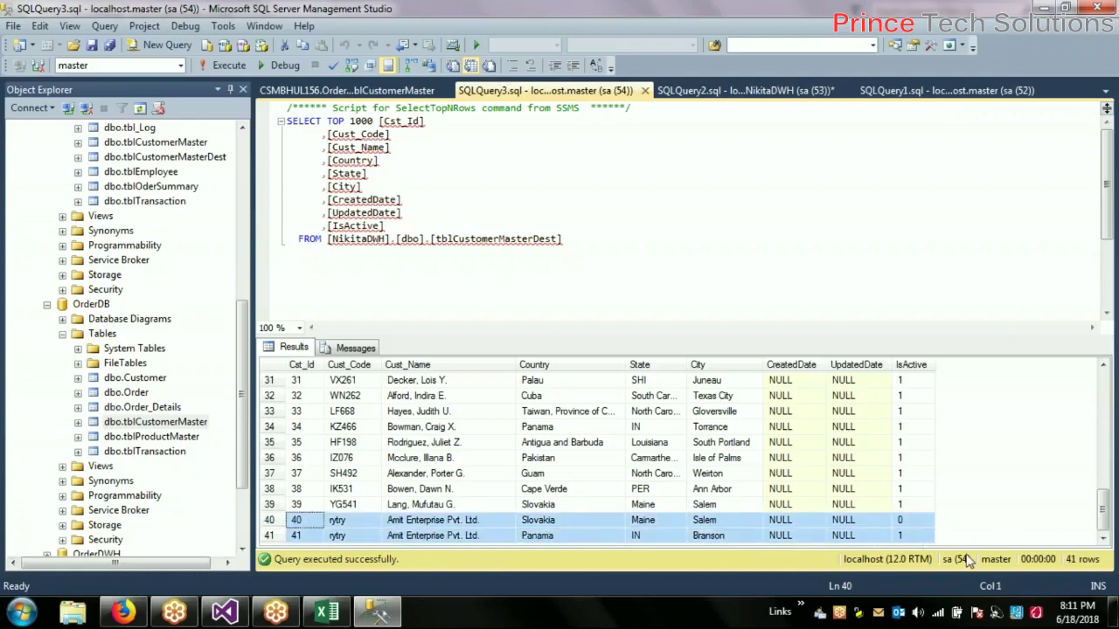
{"action": "left_click", "coordinate": [915, 539]}
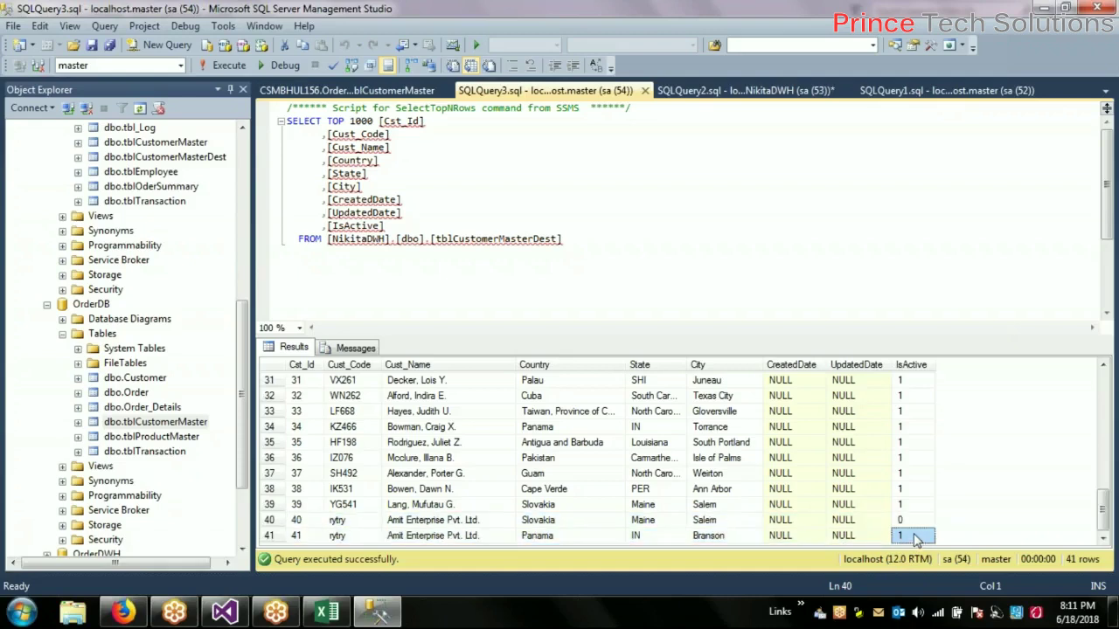
{"action": "left_click", "coordinate": [915, 521]}
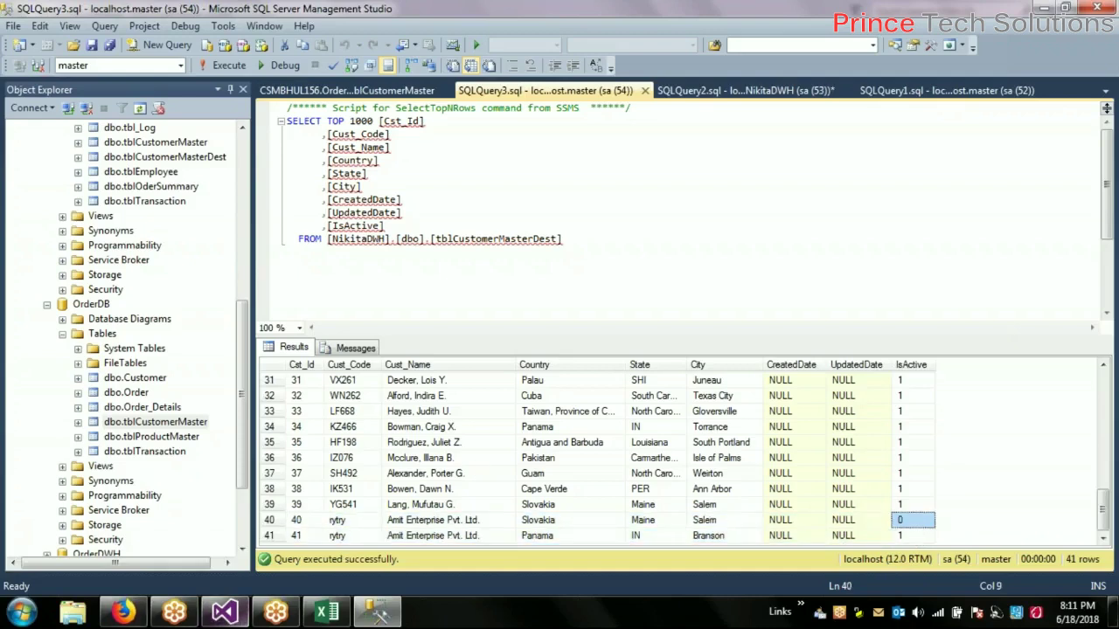
{"action": "left_click", "coordinate": [860, 522]}
{"action": "left_click", "coordinate": [723, 226]}
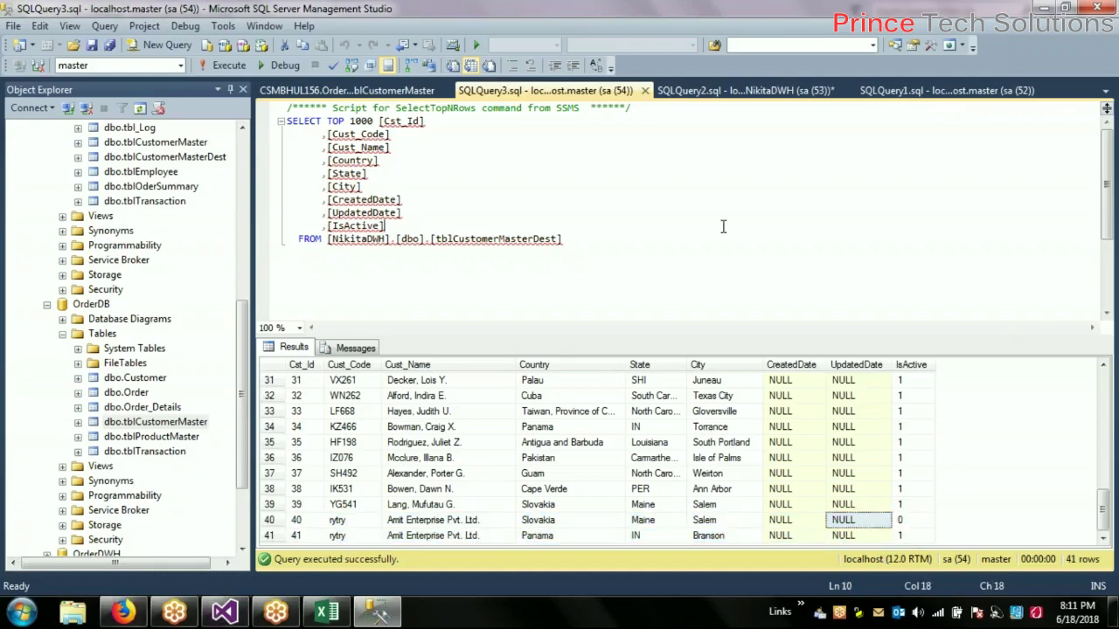
Return to the SDC4.dtsx data flow in Visual Studio and hide the debug output
{"action": "left_click", "coordinate": [234, 617]}
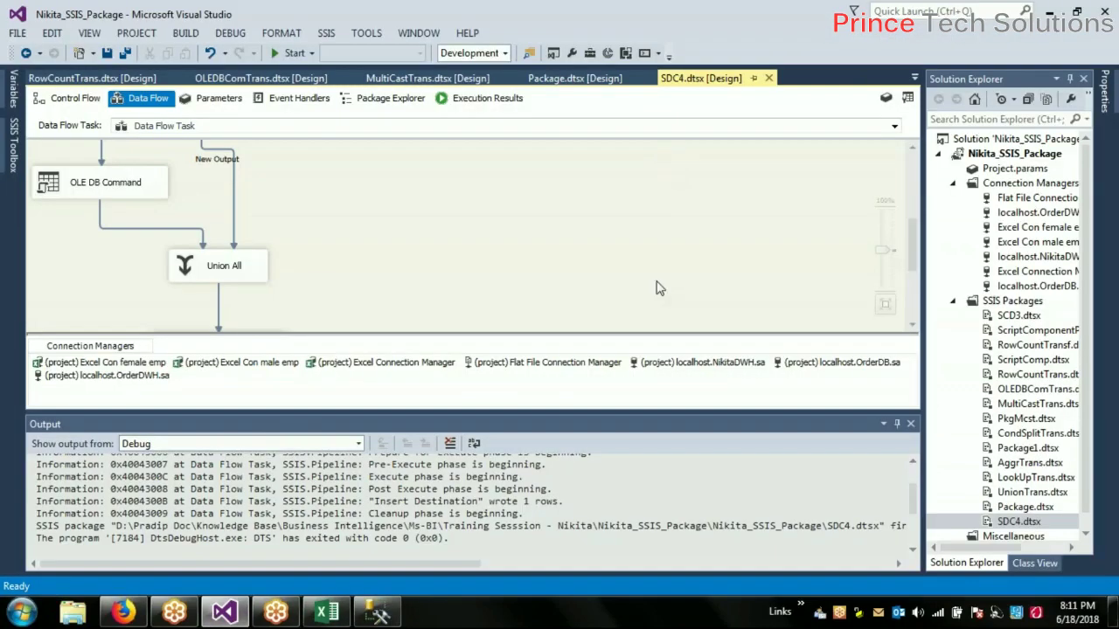
{"action": "left_click", "coordinate": [910, 423]}
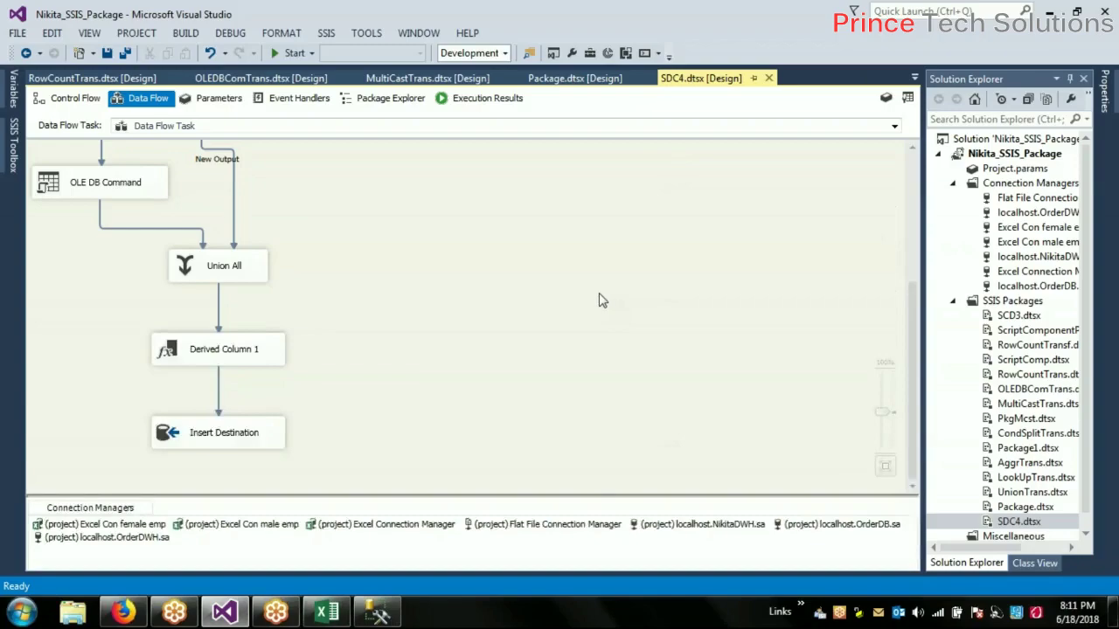